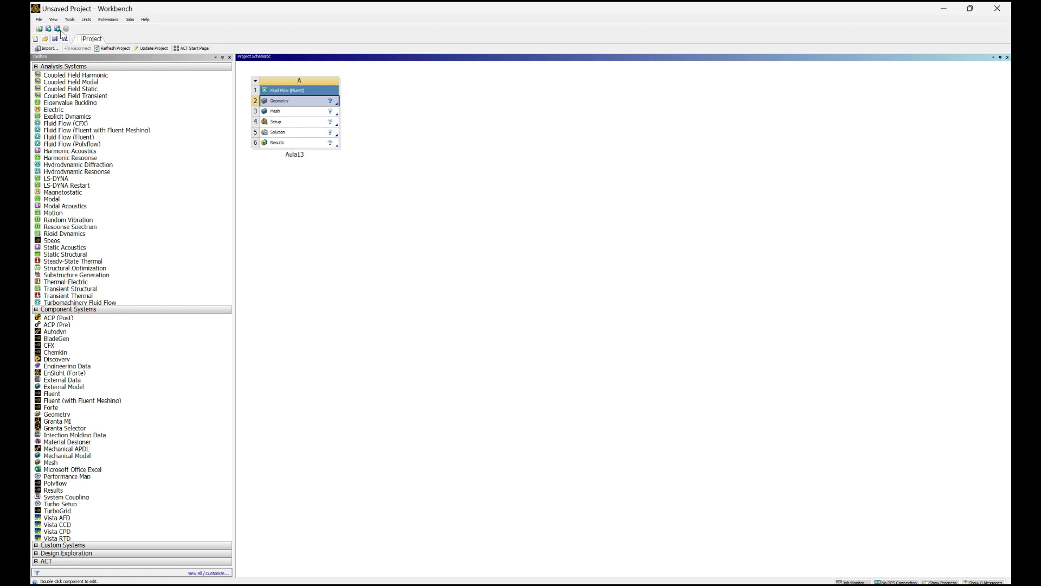
- Save the project as Aula13 in the Aula 13 - CFD folder inside Downloads
{"action": "left_click", "coordinate": [58, 30]}
{"action": "left_click", "coordinate": [82, 184]}
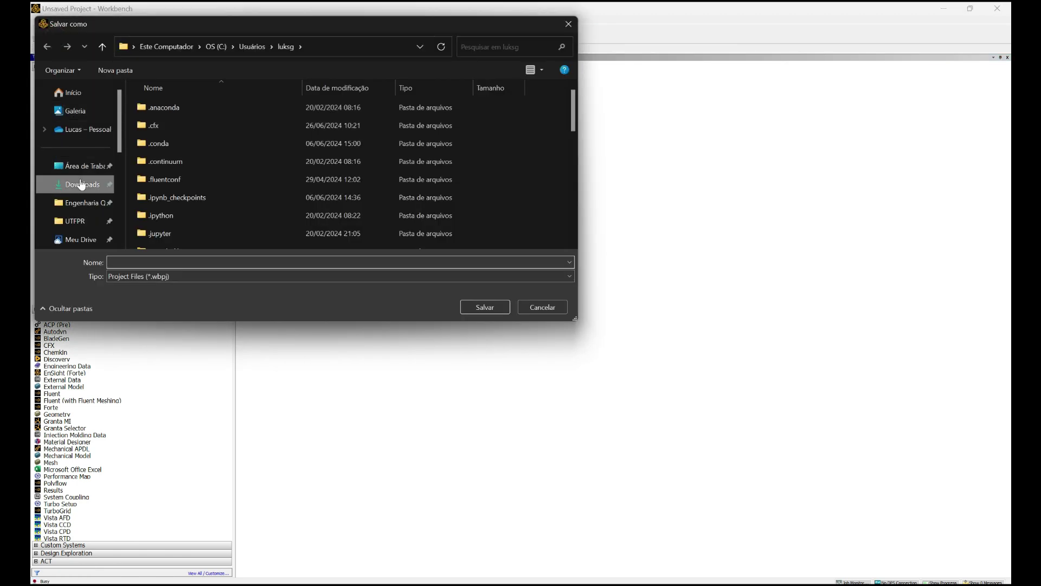
{"action": "double_click", "coordinate": [148, 119]}
{"action": "type", "text": "Aula13"}
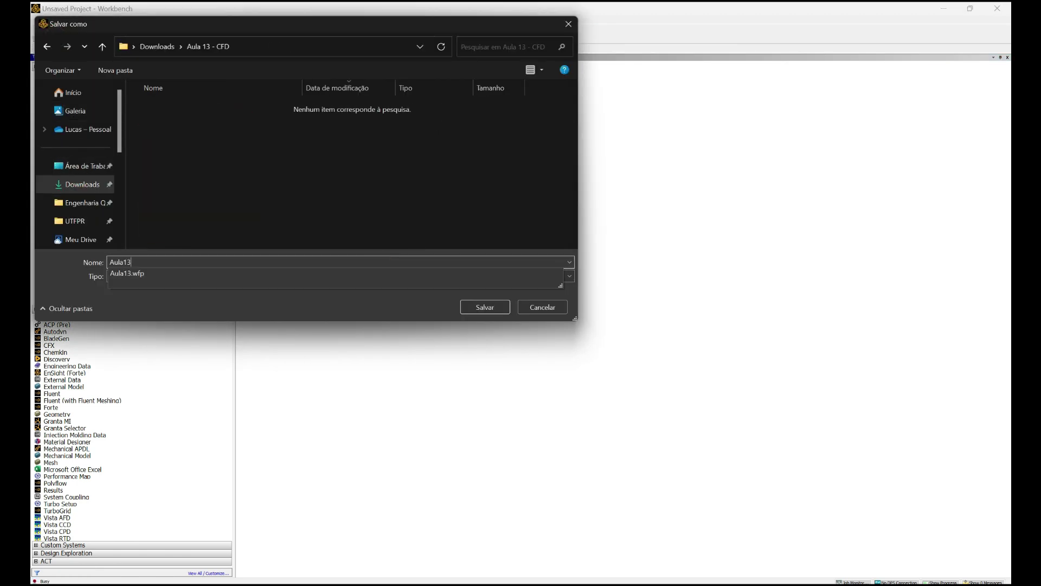
{"action": "key", "text": "Return"}
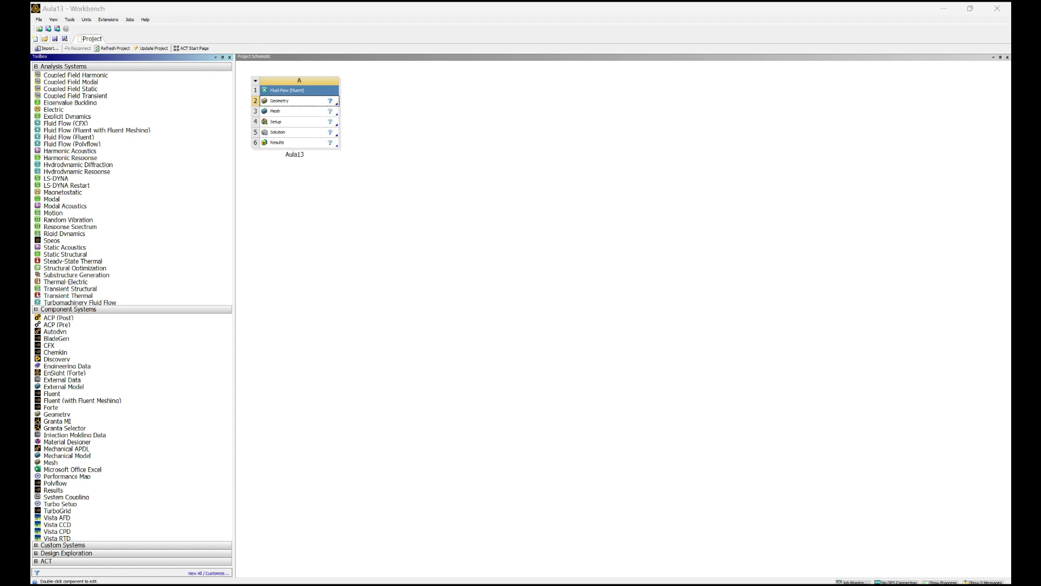
- Open the Fluid Flow system's geometry in DesignModeler, select the XY plane and set the length unit to millimetres
{"action": "right_click", "coordinate": [305, 101]}
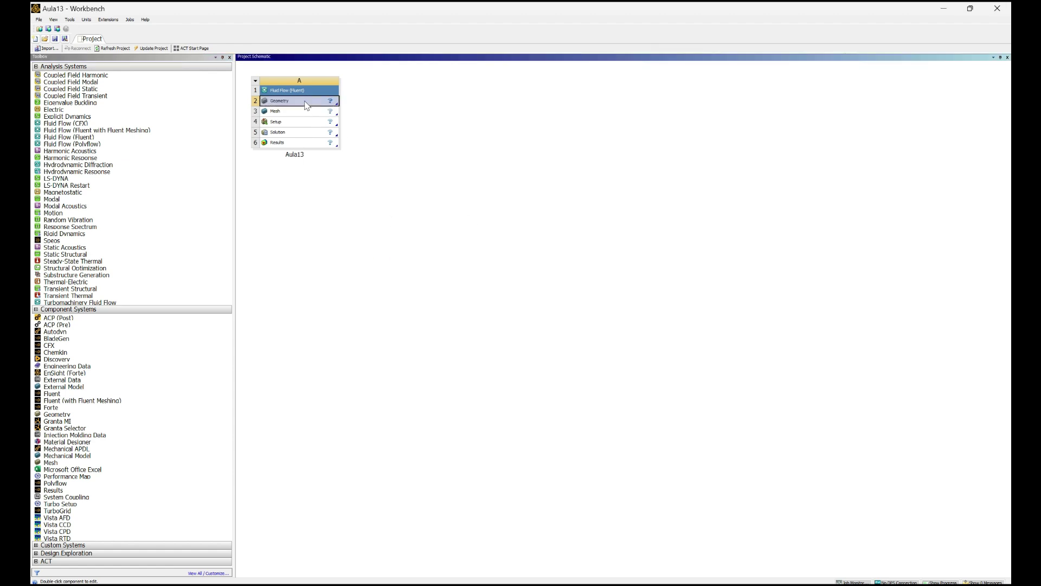
{"action": "left_click", "coordinate": [379, 125]}
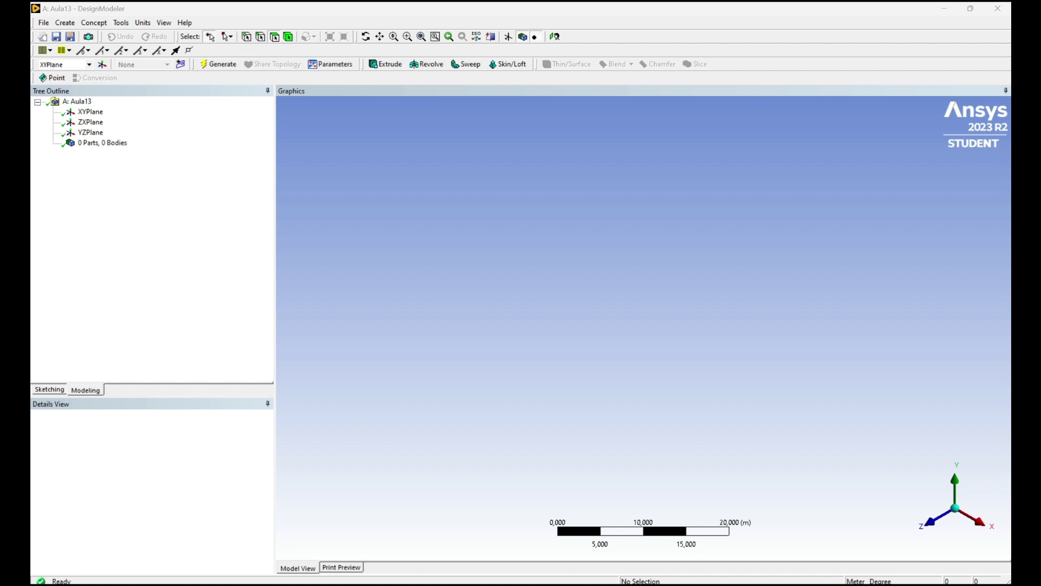
{"action": "left_click", "coordinate": [928, 522]}
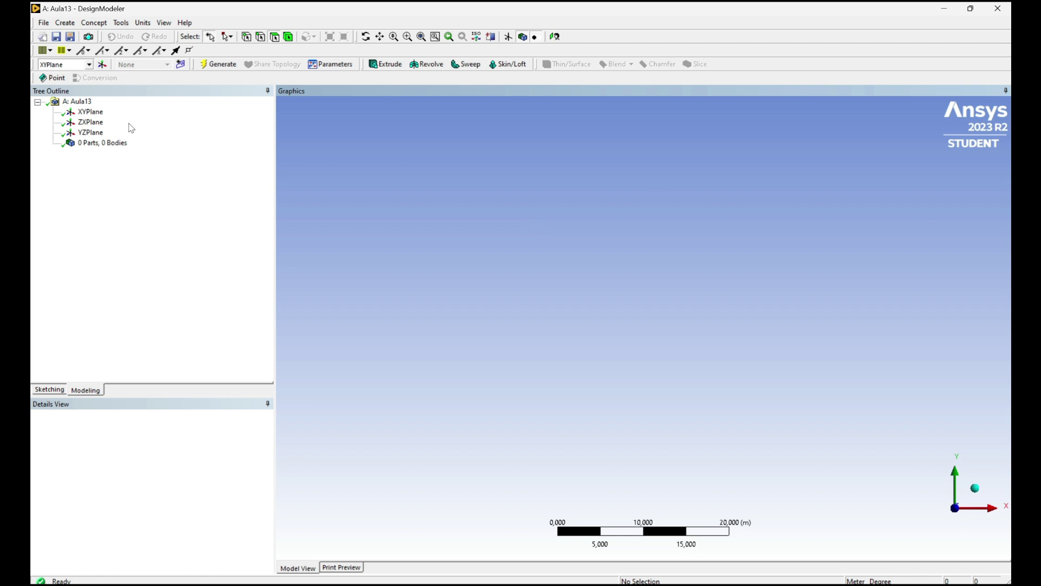
{"action": "left_click", "coordinate": [90, 112]}
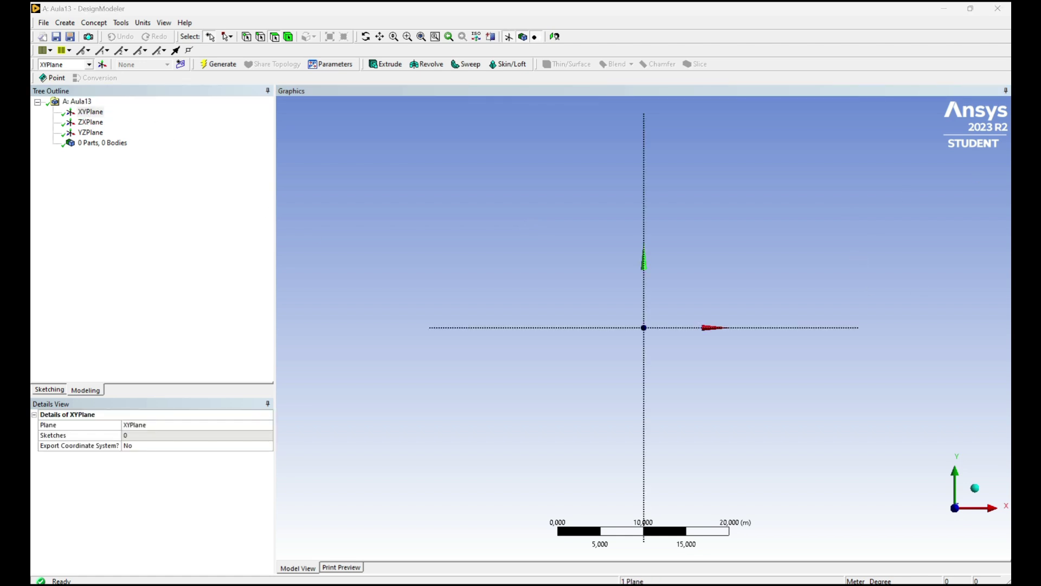
{"action": "left_click", "coordinate": [143, 23]}
{"action": "left_click", "coordinate": [159, 63]}
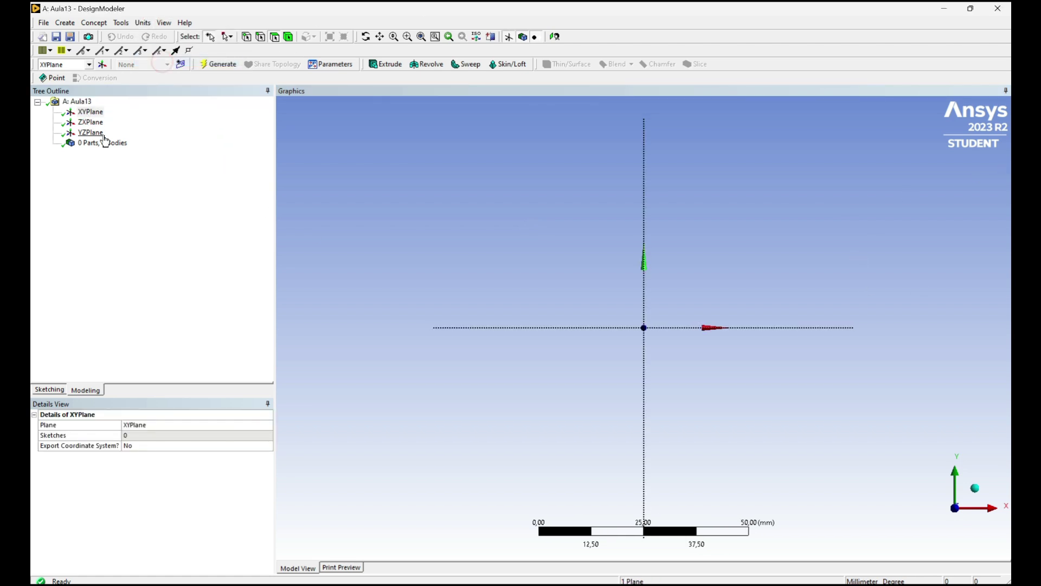
- Sketch two concentric circles centred on the XY plane's origin, about 20.2 mm and 11.4 mm in diameter
{"action": "left_click", "coordinate": [55, 390]}
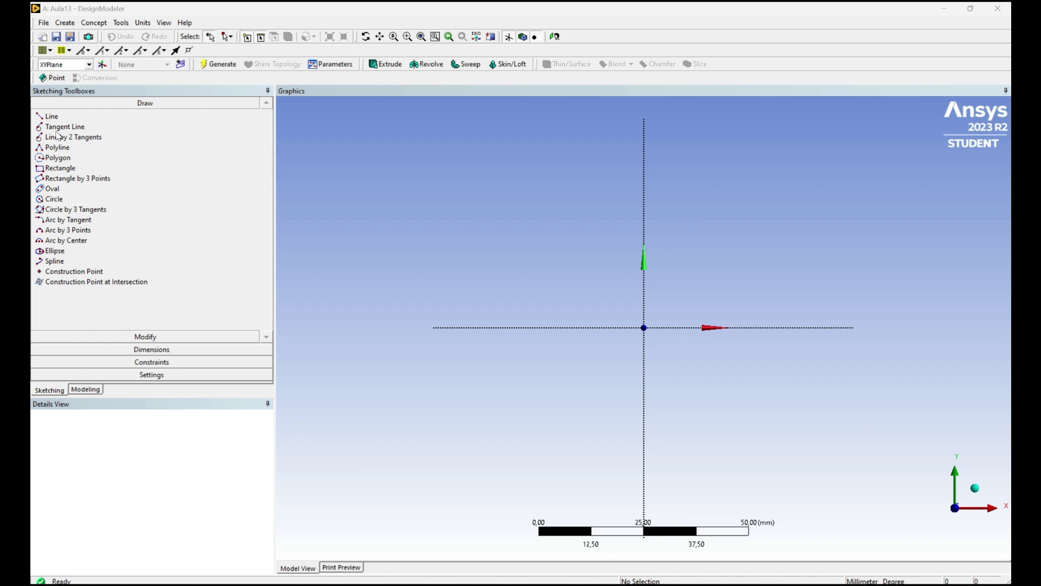
{"action": "left_click", "coordinate": [54, 199]}
{"action": "left_click", "coordinate": [644, 328]}
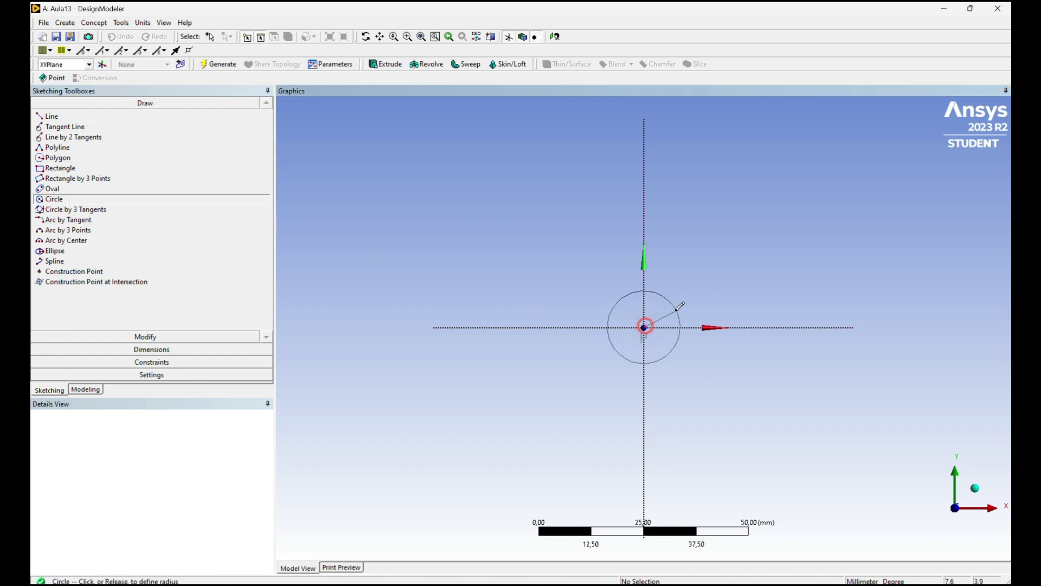
{"action": "left_click", "coordinate": [678, 302]}
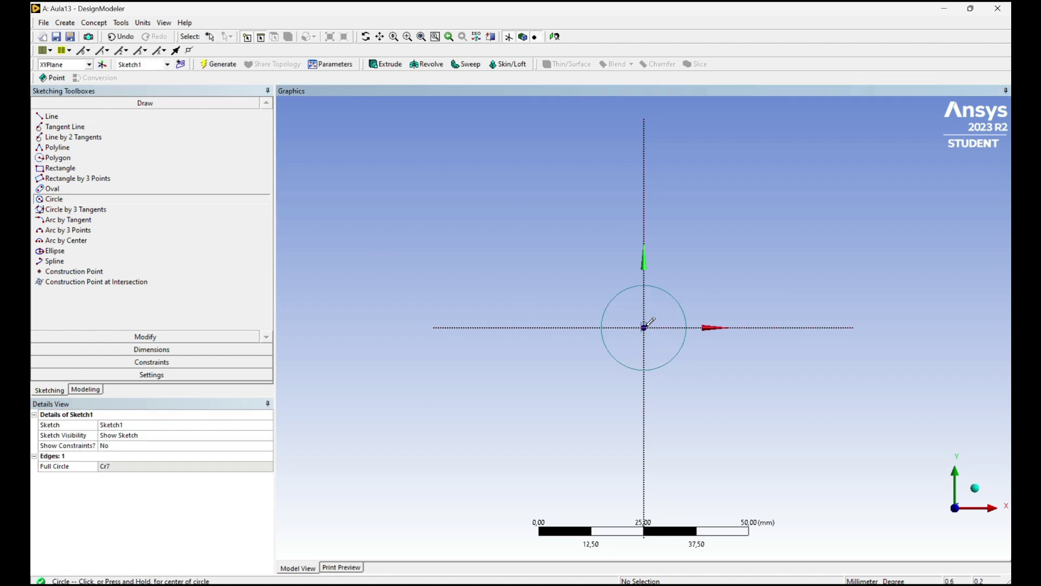
{"action": "left_click", "coordinate": [644, 327]}
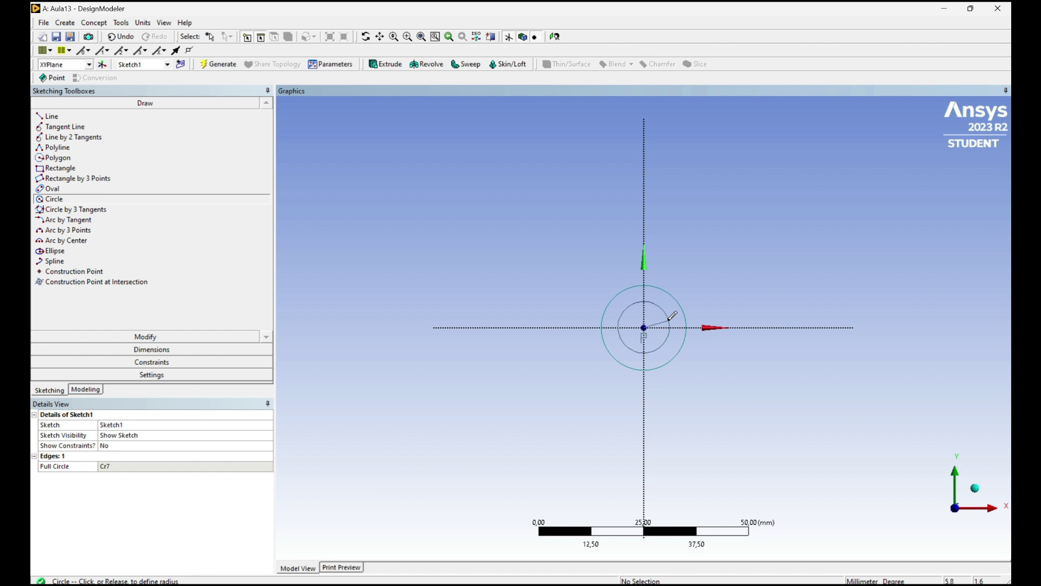
{"action": "left_click", "coordinate": [664, 315]}
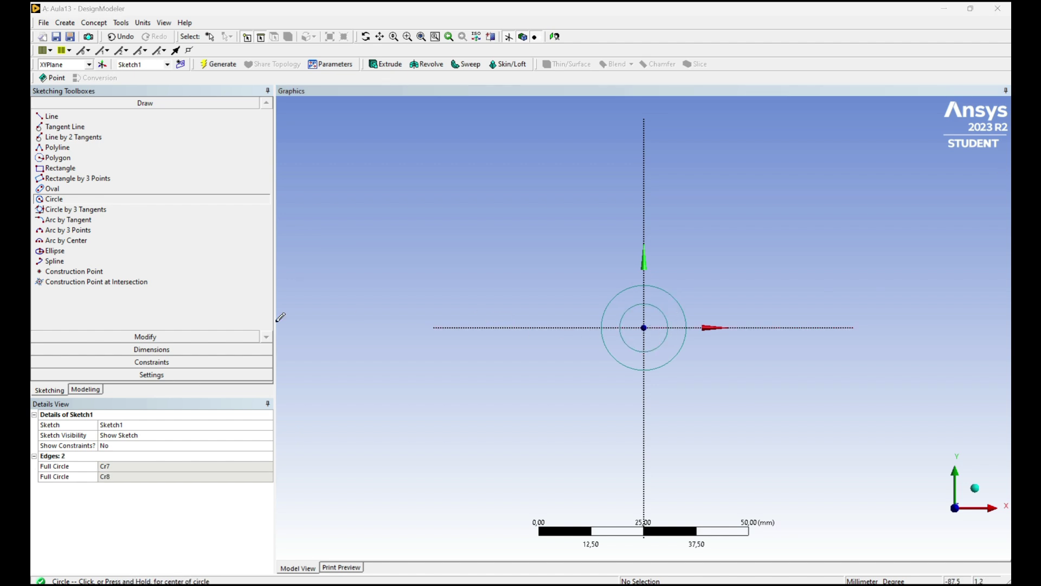
- Add diameter dimensions to the inner and outer circles
{"action": "left_click", "coordinate": [145, 349]}
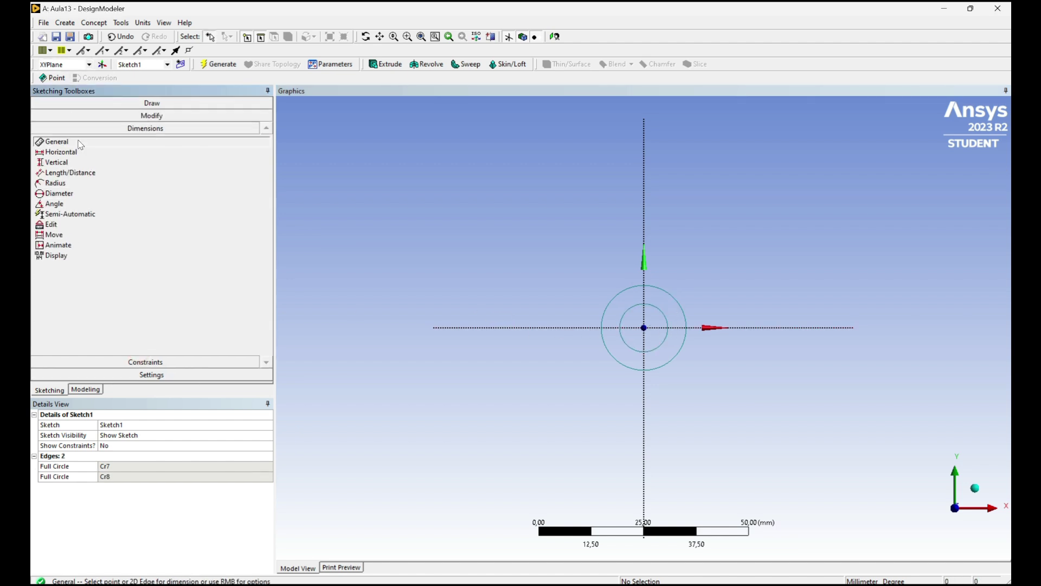
{"action": "left_click", "coordinate": [663, 316]}
{"action": "left_click", "coordinate": [696, 284]}
{"action": "left_click", "coordinate": [686, 320]}
{"action": "left_click", "coordinate": [715, 307]}
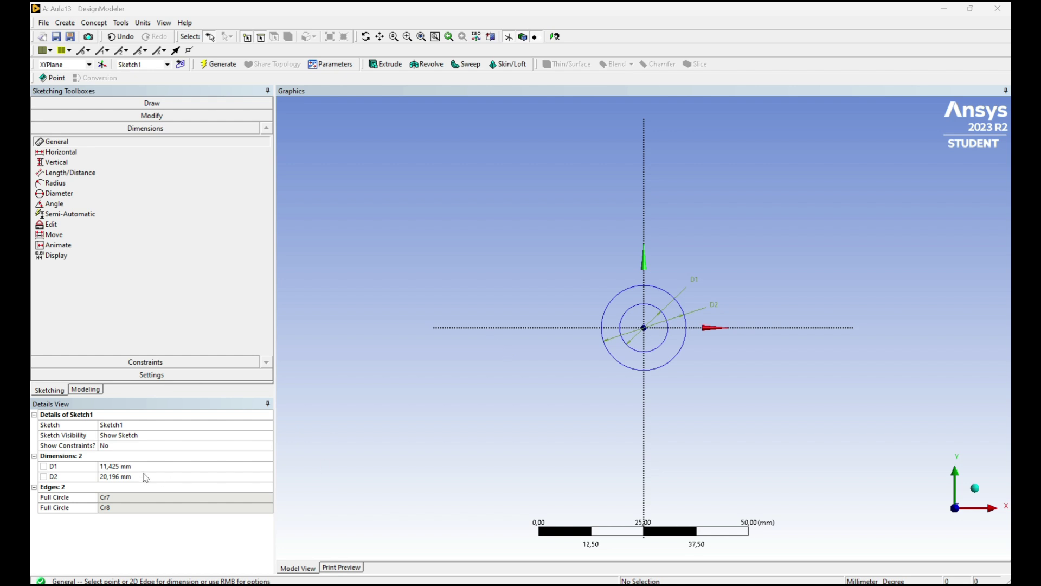
- Set the inner circle's diameter to 8 mm and the outer circle's diameter to 20 mm
{"action": "left_click", "coordinate": [108, 466]}
{"action": "type", "text": "8"}
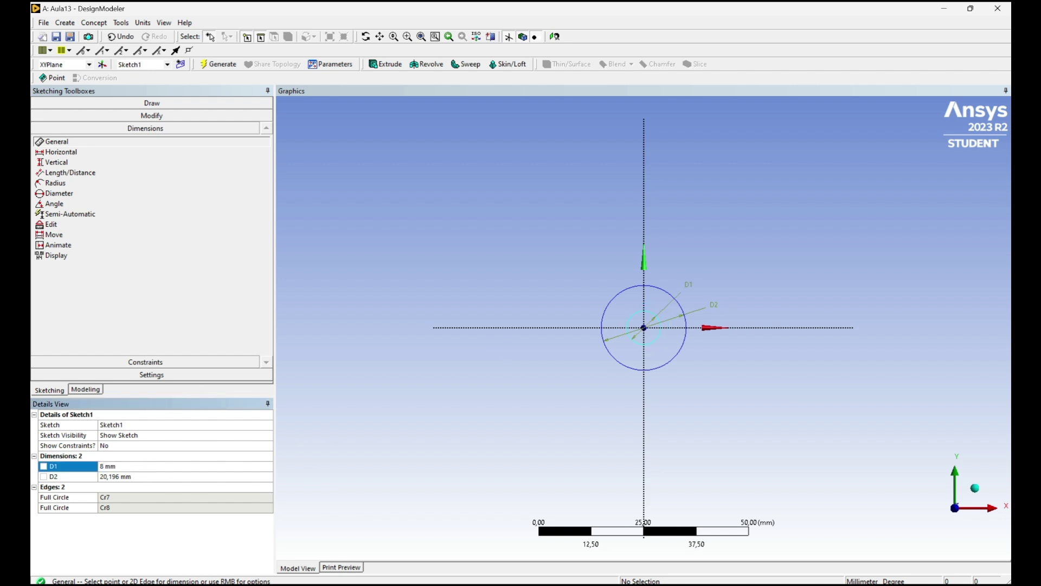
{"action": "key", "text": "Return"}
{"action": "type", "text": "20"}
{"action": "key", "text": "Return"}
{"action": "scroll", "coordinate": [681, 341], "scroll_direction": "up", "scroll_amount": 5}
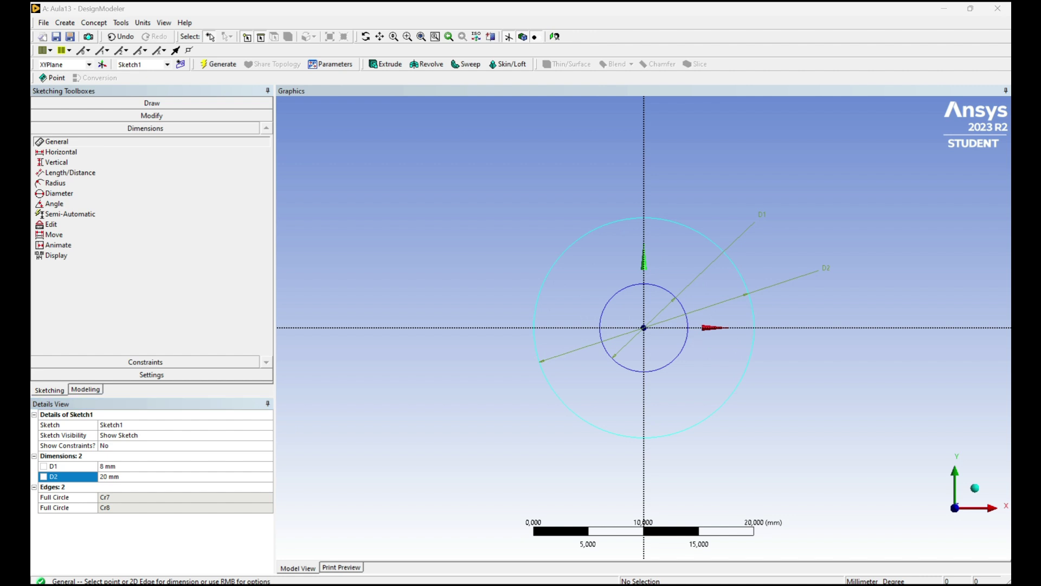
- Change the inner circle's diameter to 5 mm
{"action": "left_click", "coordinate": [129, 469]}
{"action": "key", "text": "BackSpace"}
{"action": "type", "text": "5"}
{"action": "key", "text": "Return"}
{"action": "scroll", "coordinate": [556, 308], "scroll_direction": "up", "scroll_amount": 1}
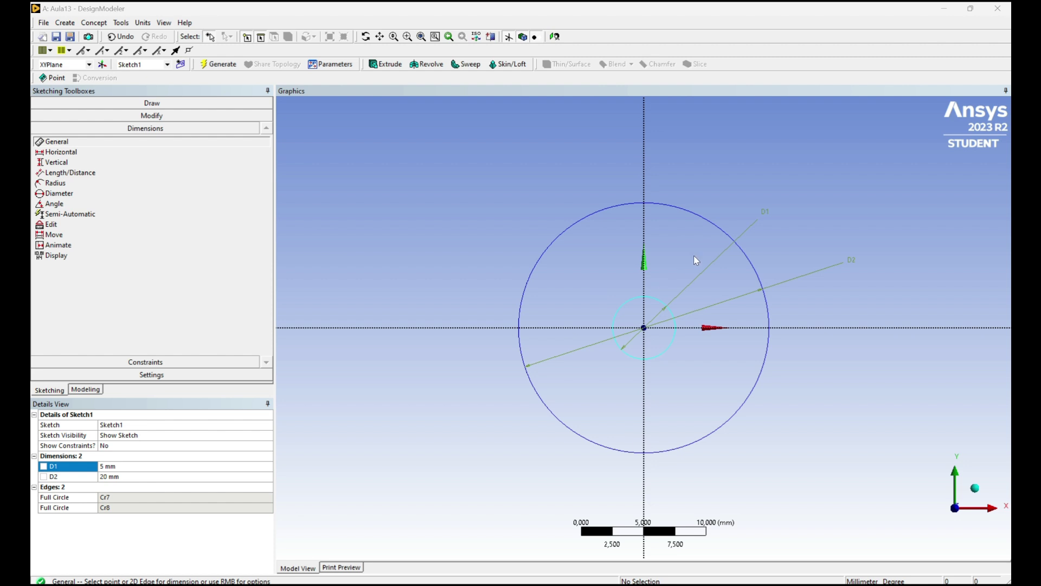
{"action": "left_click", "coordinate": [720, 234]}
{"action": "left_click", "coordinate": [609, 341]}
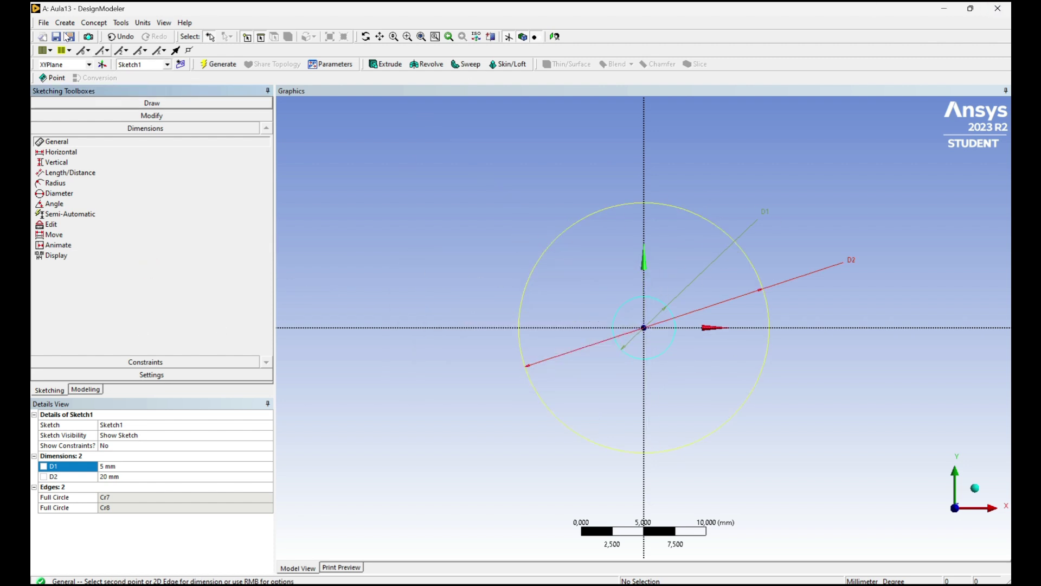
{"action": "key", "text": "Escape"}
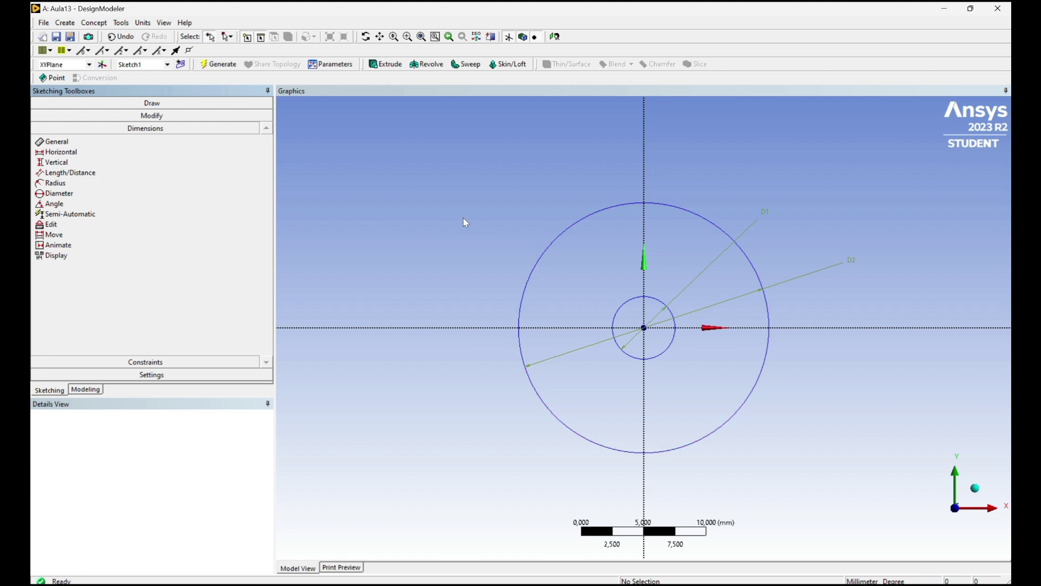
- Create an Extrude feature from the two-circle sketch and set its operation to Add Frozen
{"action": "left_click", "coordinate": [662, 302]}
{"action": "left_click", "coordinate": [697, 214], "text": "ctrl"}
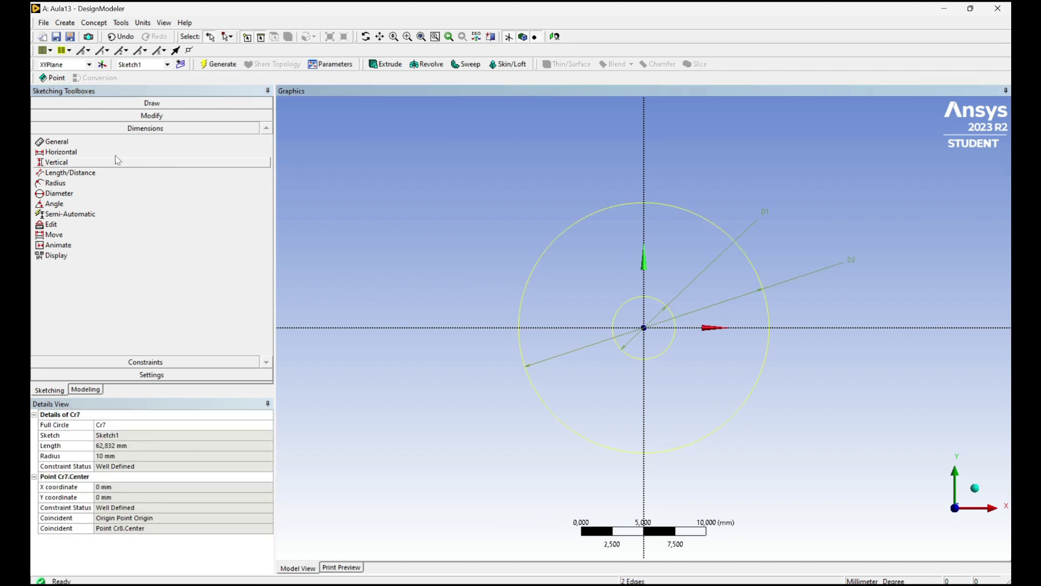
{"action": "left_click", "coordinate": [86, 389]}
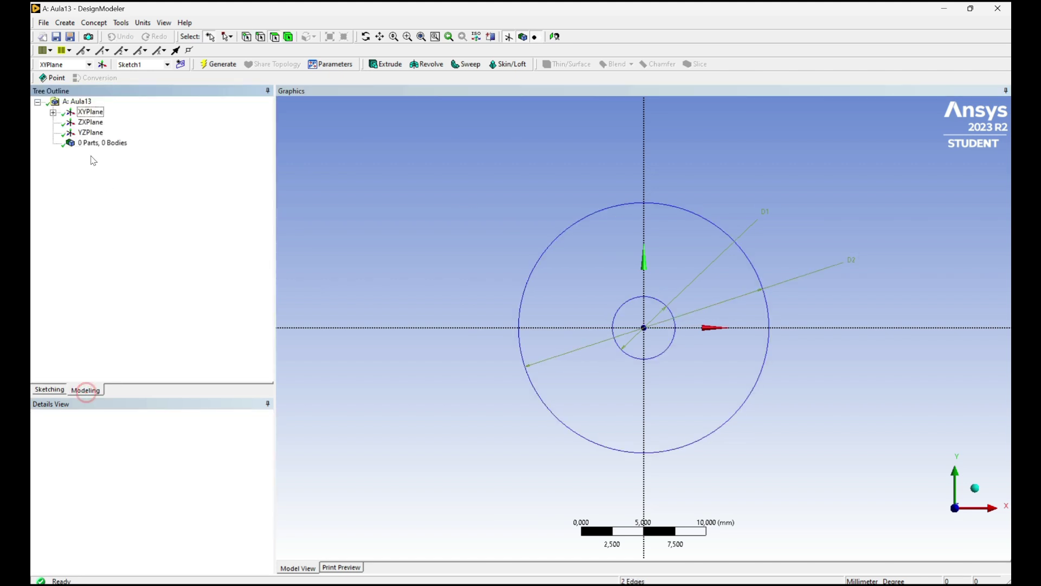
{"action": "left_click", "coordinate": [385, 64]}
{"action": "mouse_move", "coordinate": [713, 362]}
{"action": "middle_mouse_down"}
{"action": "mouse_move", "coordinate": [622, 396]}
{"action": "mouse_move", "coordinate": [631, 390]}
{"action": "middle_mouse_up"}
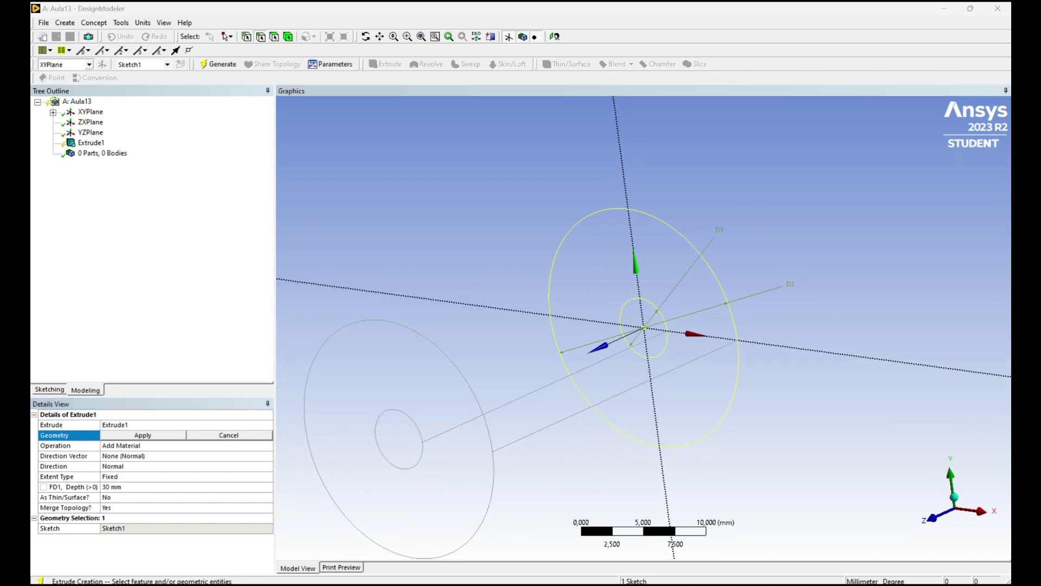
{"action": "left_click", "coordinate": [152, 435]}
{"action": "left_click", "coordinate": [164, 445]}
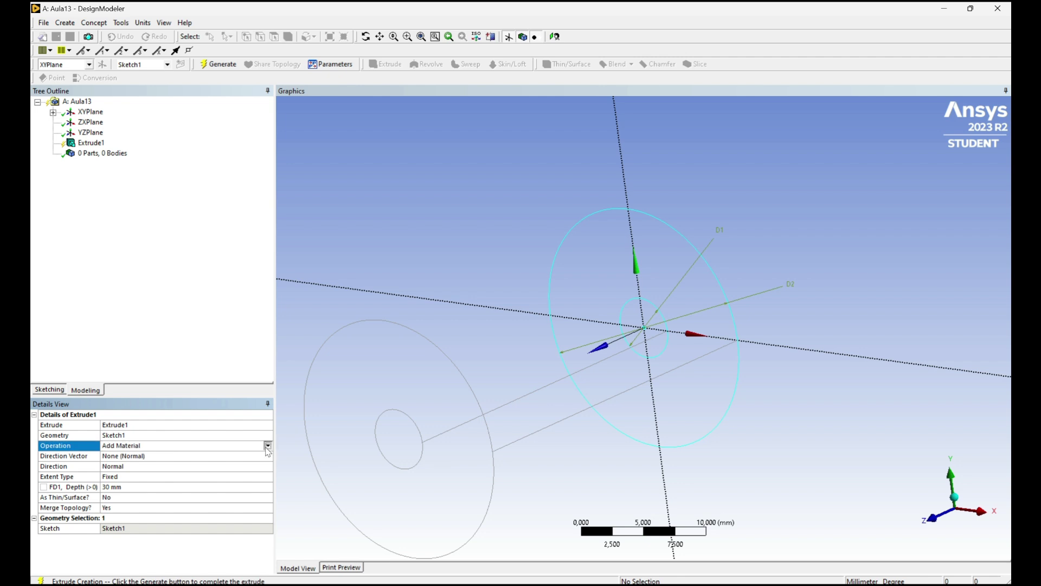
{"action": "left_click", "coordinate": [268, 446]}
{"action": "left_click", "coordinate": [255, 460]}
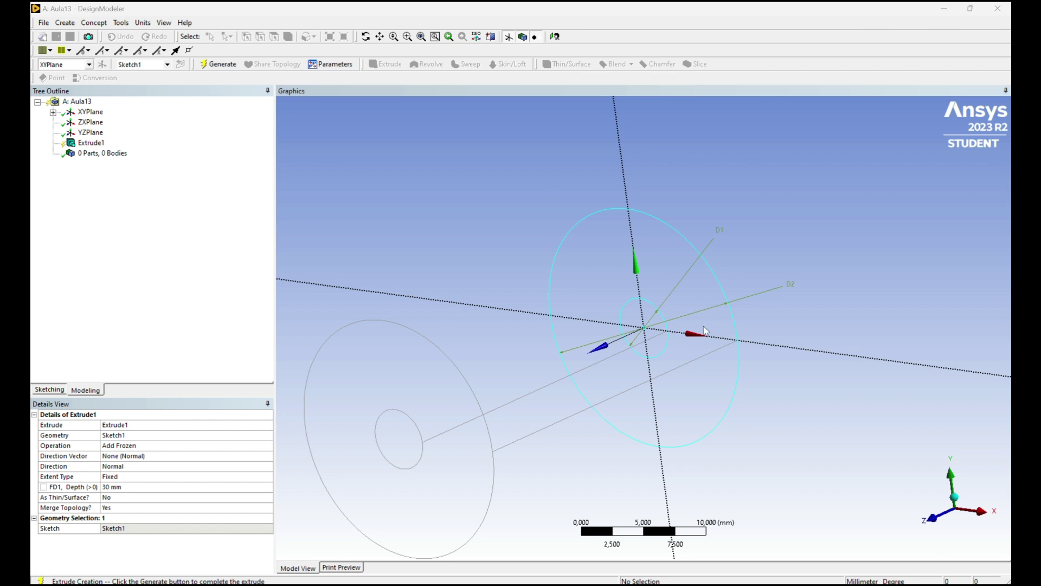
- Set the extrusion depth to 20 mm and generate the hollow cylinder
{"action": "left_click", "coordinate": [108, 486]}
{"action": "type", "text": "20"}
{"action": "key", "text": "Return"}
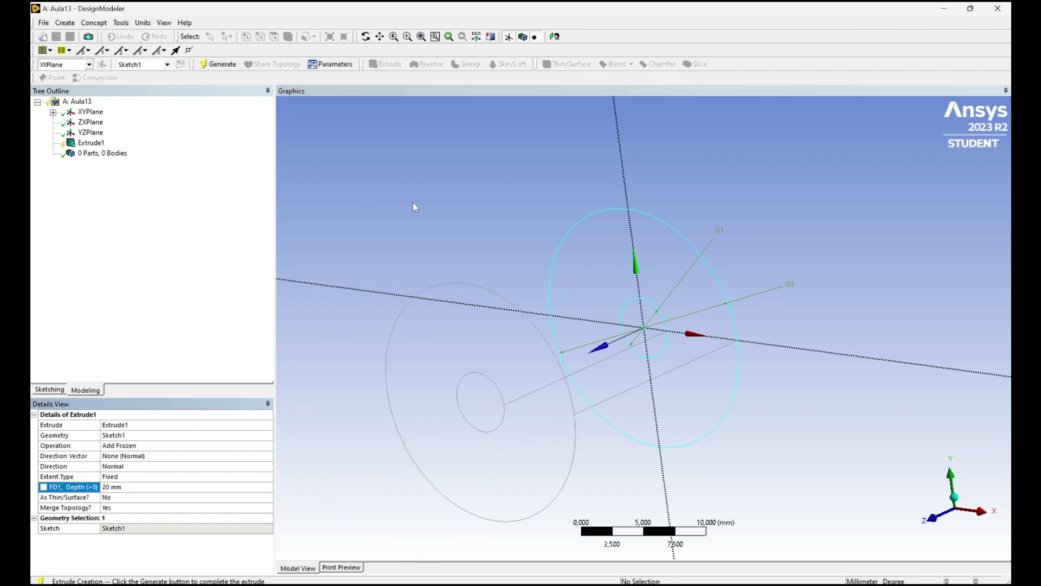
{"action": "left_click", "coordinate": [220, 63]}
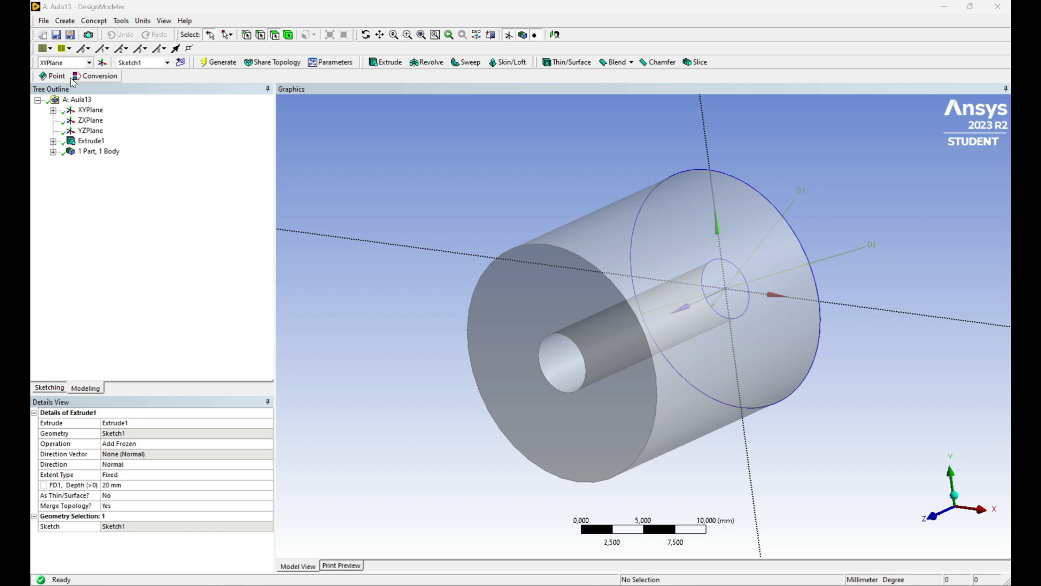
- Round the outer circular edge of the extruded end, opposite the sketch plane, with a 3 mm fixed-radius blend
{"action": "left_click", "coordinate": [618, 62]}
{"action": "left_click", "coordinate": [625, 76]}
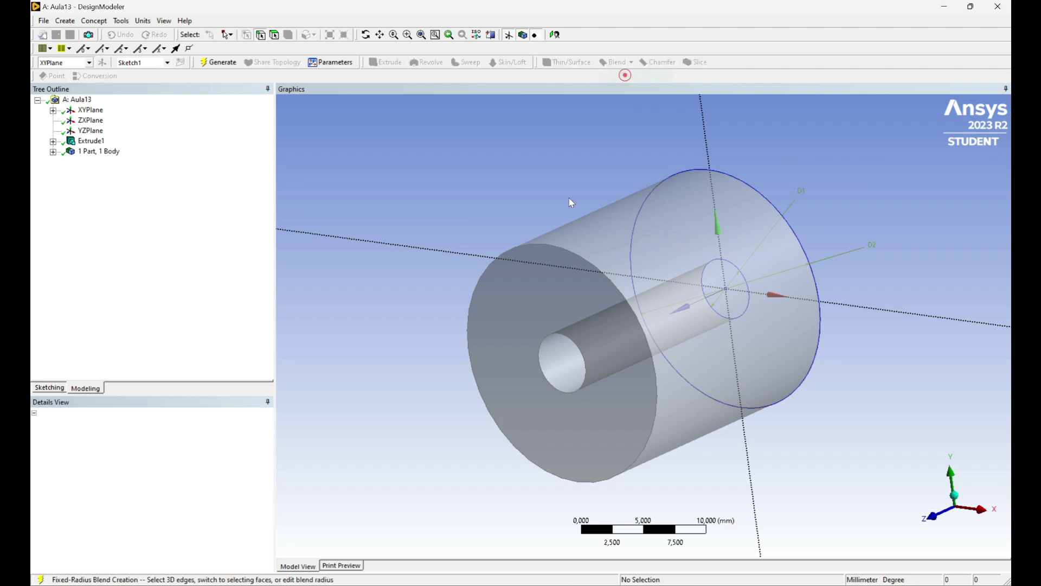
{"action": "left_click", "coordinate": [579, 254]}
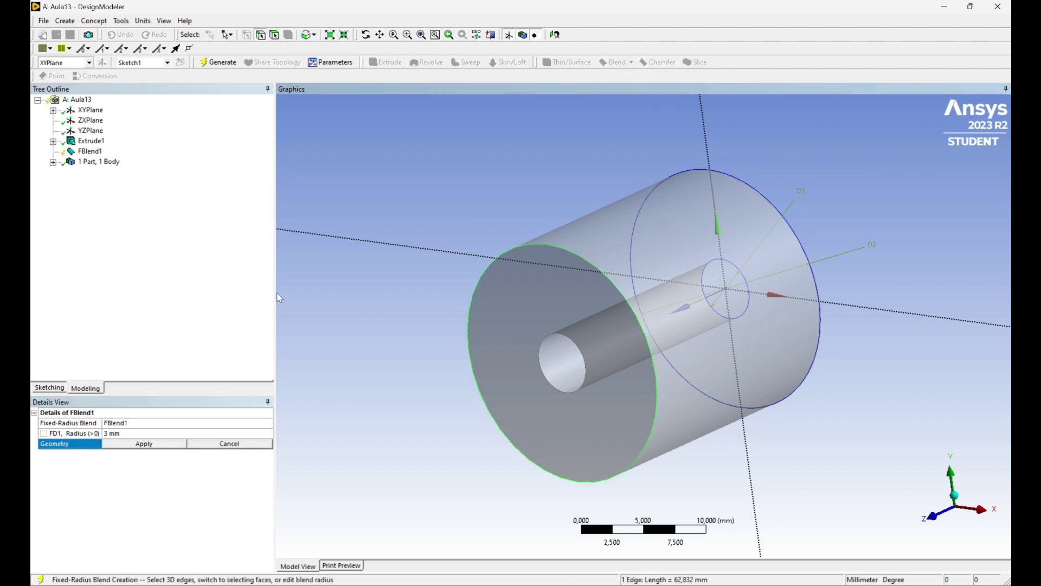
{"action": "left_click", "coordinate": [173, 446]}
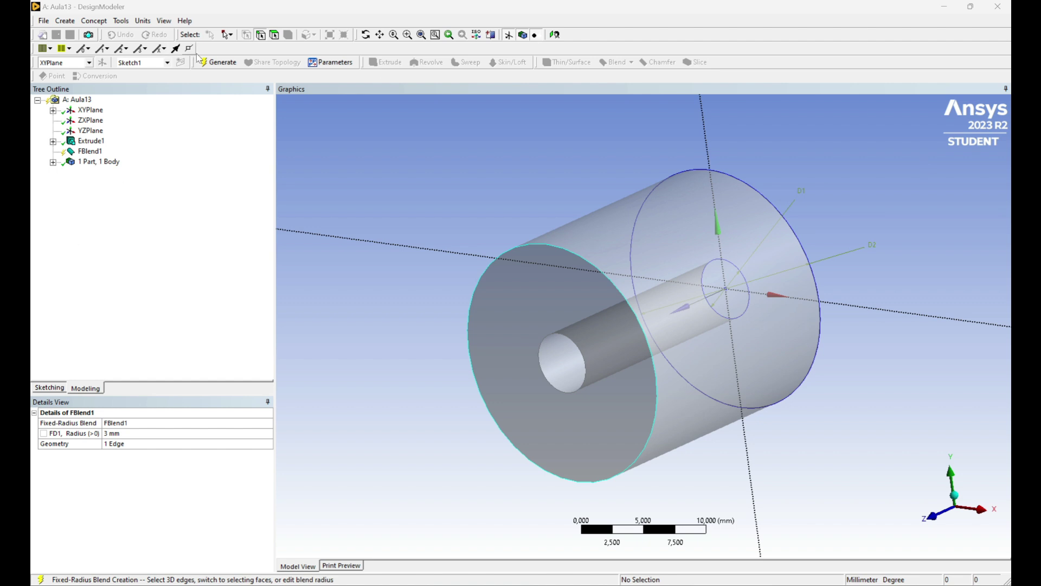
{"action": "left_click", "coordinate": [218, 62]}
{"action": "scroll", "coordinate": [596, 228], "scroll_direction": "down", "scroll_amount": 3}
{"action": "middle_click_drag", "start_coordinate": [597, 227], "coordinate": [488, 248]}
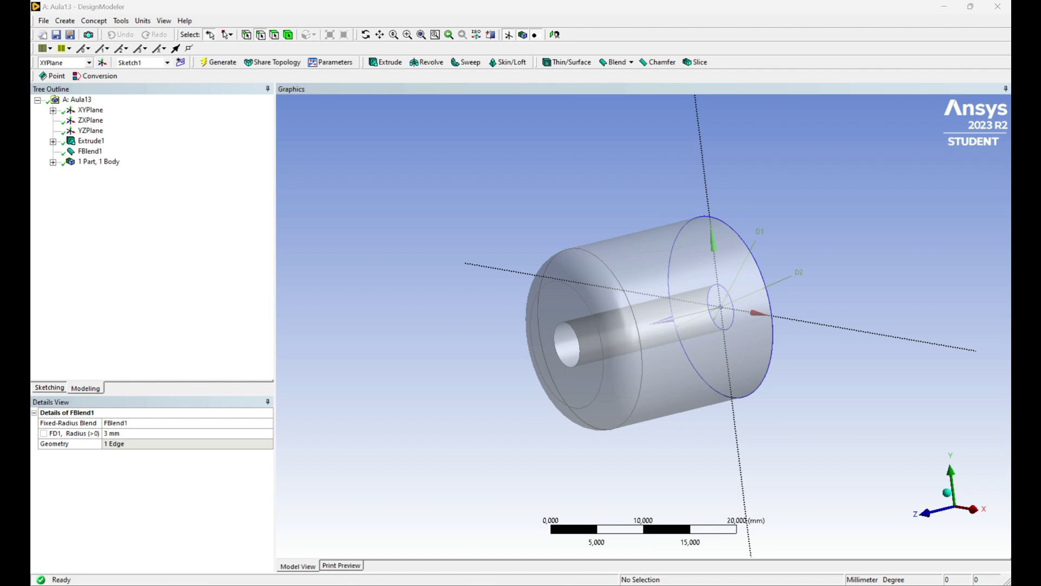
{"action": "middle_click_drag", "start_coordinate": [521, 293], "coordinate": [409, 204]}
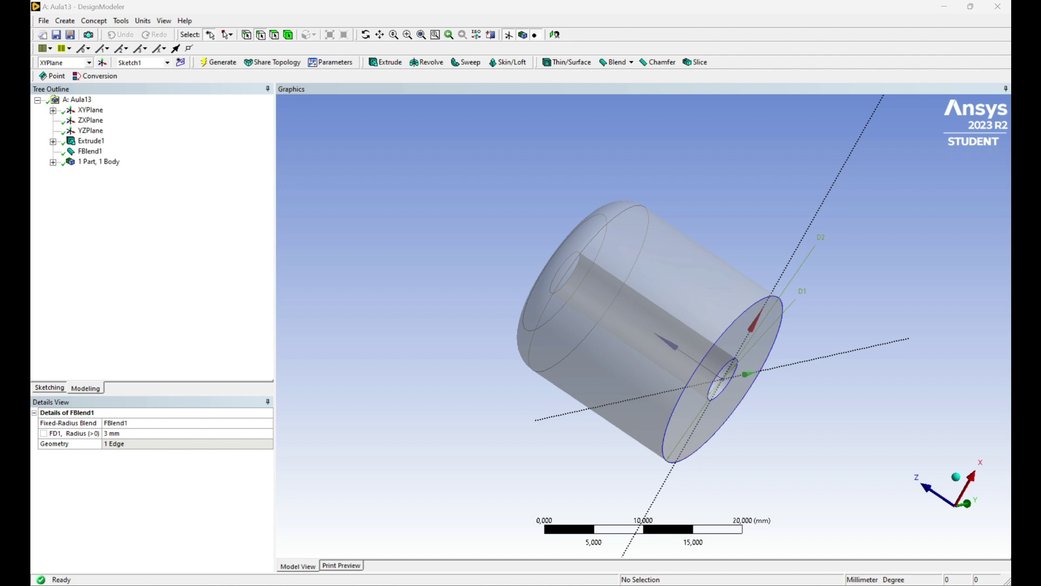
{"action": "left_click", "coordinate": [566, 61]}
{"action": "left_click", "coordinate": [714, 356]}
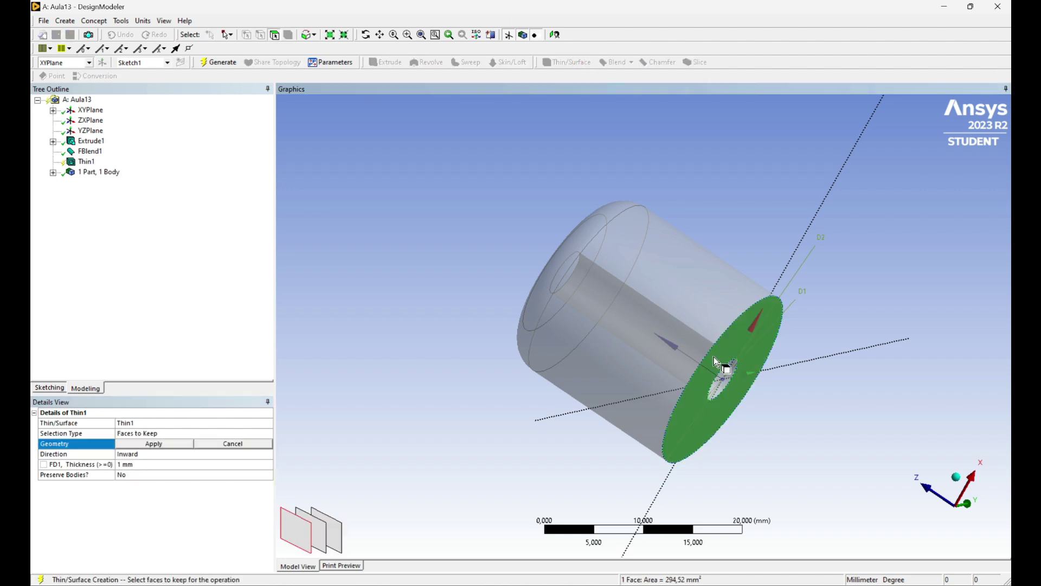
{"action": "left_click", "coordinate": [154, 444]}
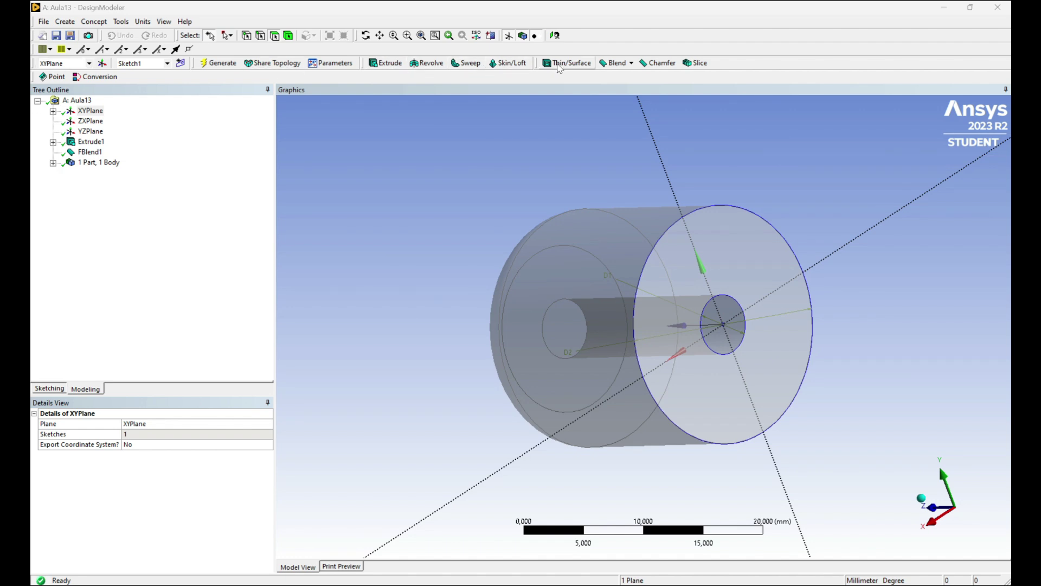
- Create a Thin/Surface feature in Faces to Remove mode, removing the cylinder's annular end face on the sketch plane, and generate it
{"action": "left_click", "coordinate": [570, 63]}
{"action": "left_click", "coordinate": [668, 295]}
{"action": "left_click", "coordinate": [157, 445]}
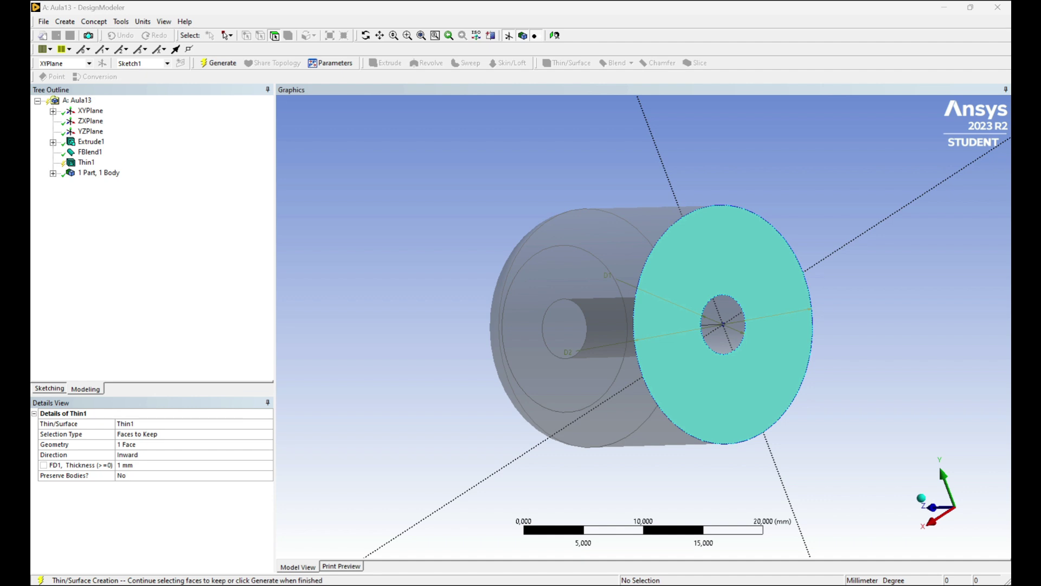
{"action": "left_click", "coordinate": [225, 433]}
{"action": "left_click", "coordinate": [268, 434]}
{"action": "left_click", "coordinate": [263, 464]}
{"action": "left_click", "coordinate": [260, 434]}
{"action": "left_click", "coordinate": [267, 434]}
{"action": "left_click", "coordinate": [251, 443]}
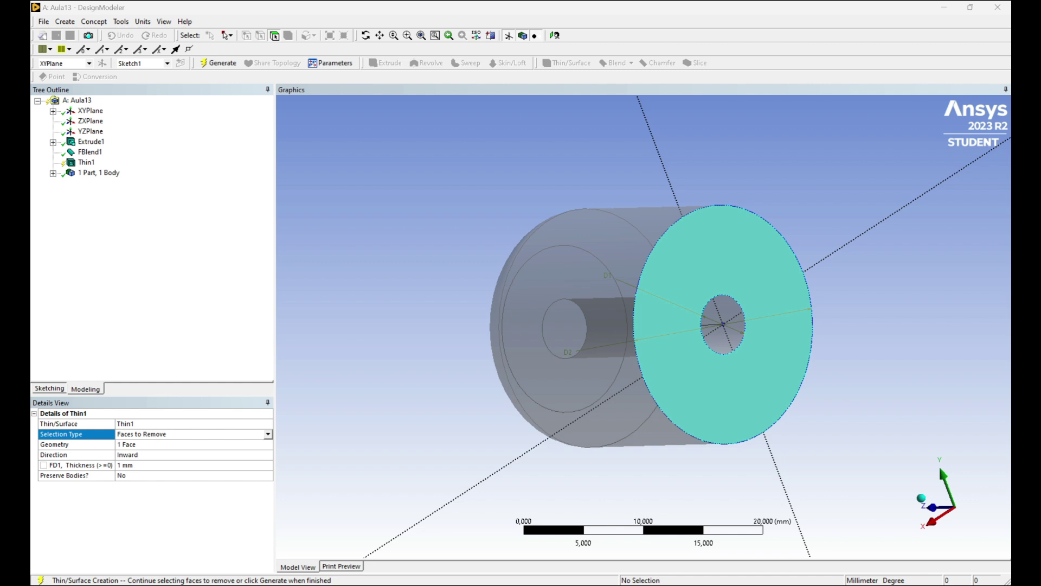
{"action": "left_click", "coordinate": [217, 63]}
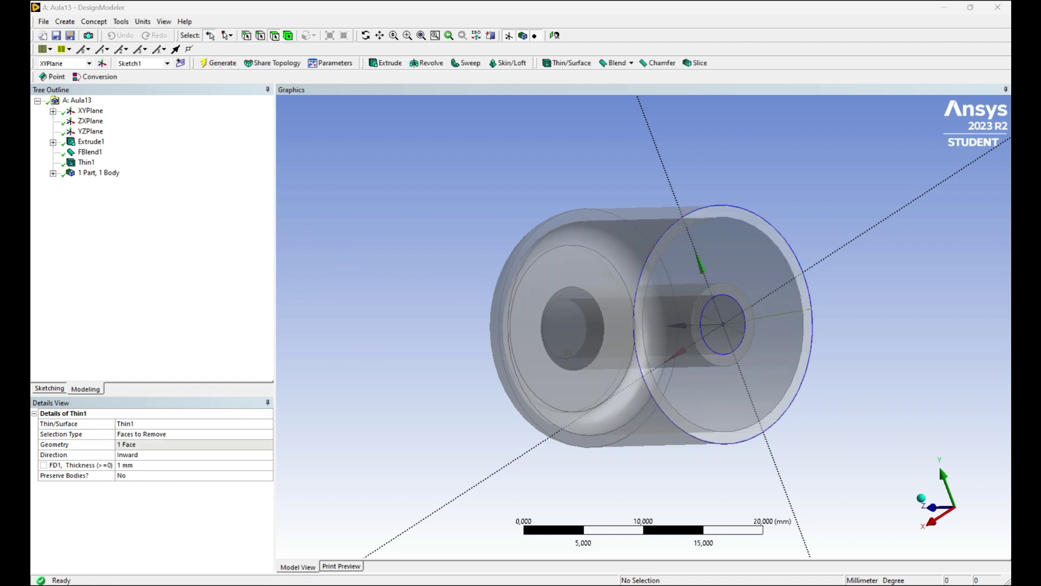
- Set the thin feature's wall thickness to 2 mm and regenerate the shelled body
{"action": "middle_click_drag", "start_coordinate": [716, 325], "coordinate": [671, 341]}
{"action": "left_click", "coordinate": [145, 465]}
{"action": "type", "text": "2"}
{"action": "key", "text": "Return"}
{"action": "left_click", "coordinate": [223, 63]}
{"action": "middle_click_drag", "start_coordinate": [461, 314], "coordinate": [497, 339]}
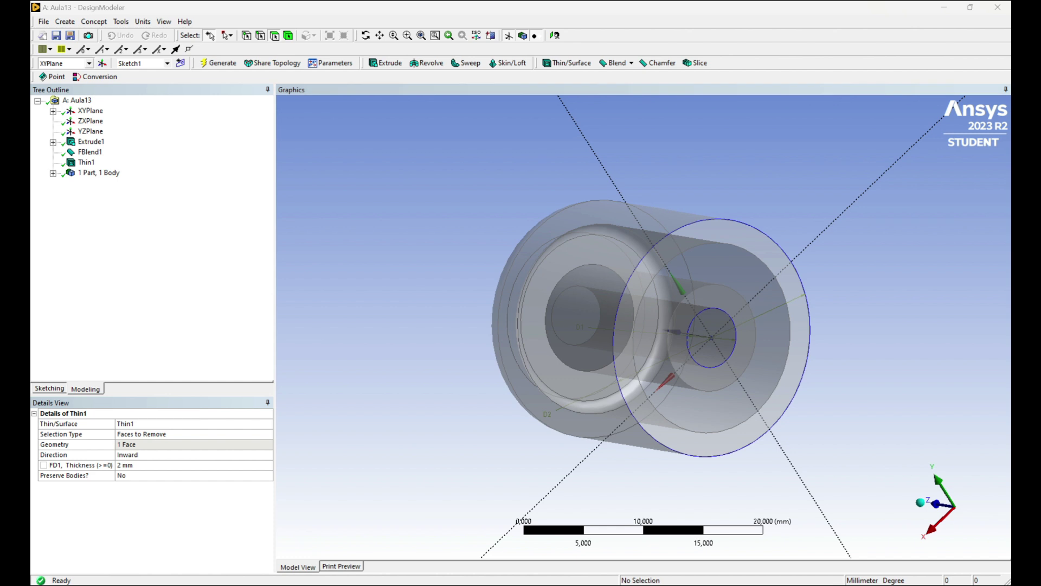
{"action": "left_click", "coordinate": [930, 530]}
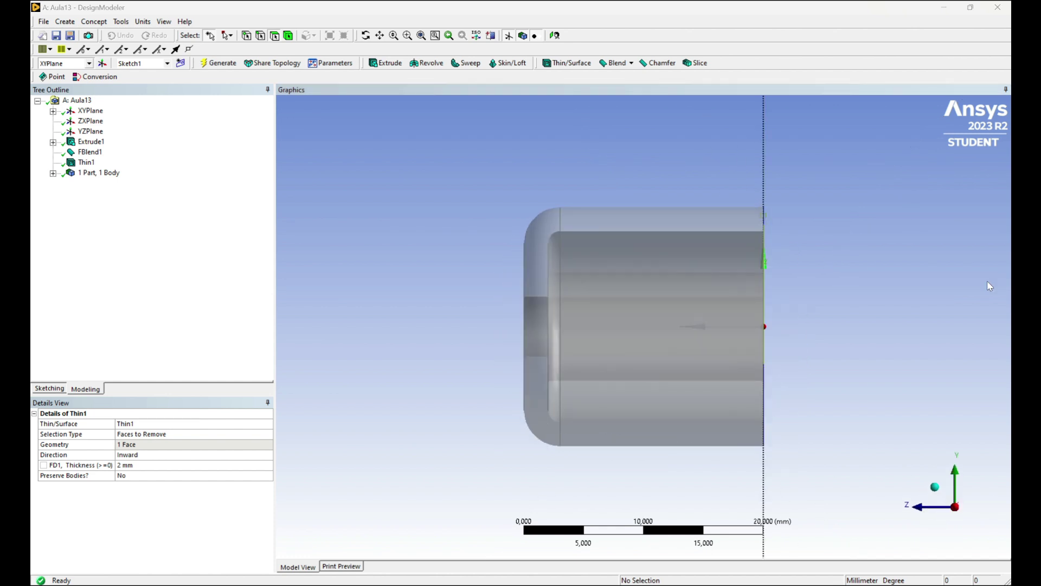
{"action": "left_click", "coordinate": [916, 506]}
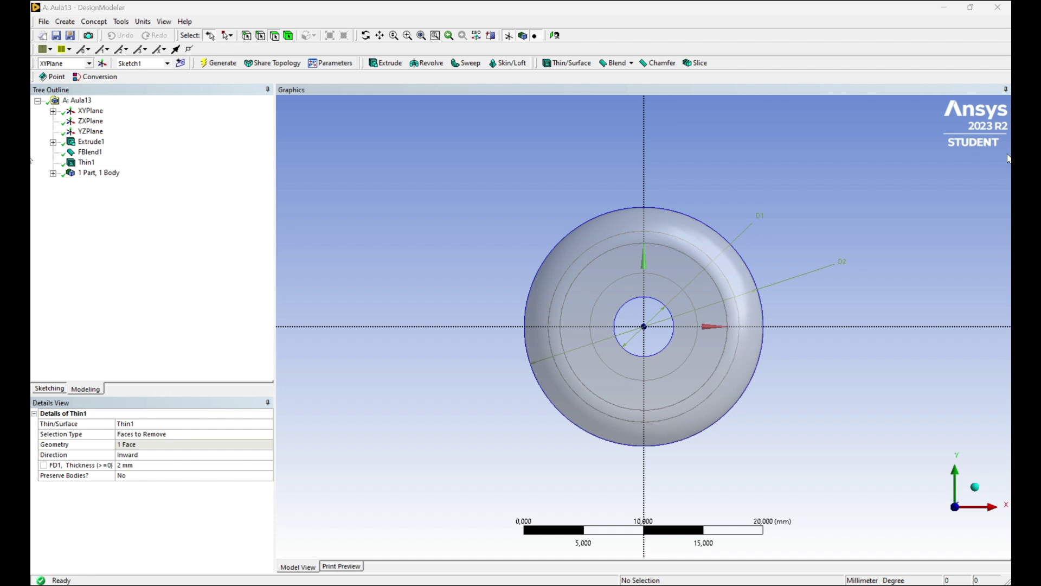
{"action": "left_click", "coordinate": [181, 63]}
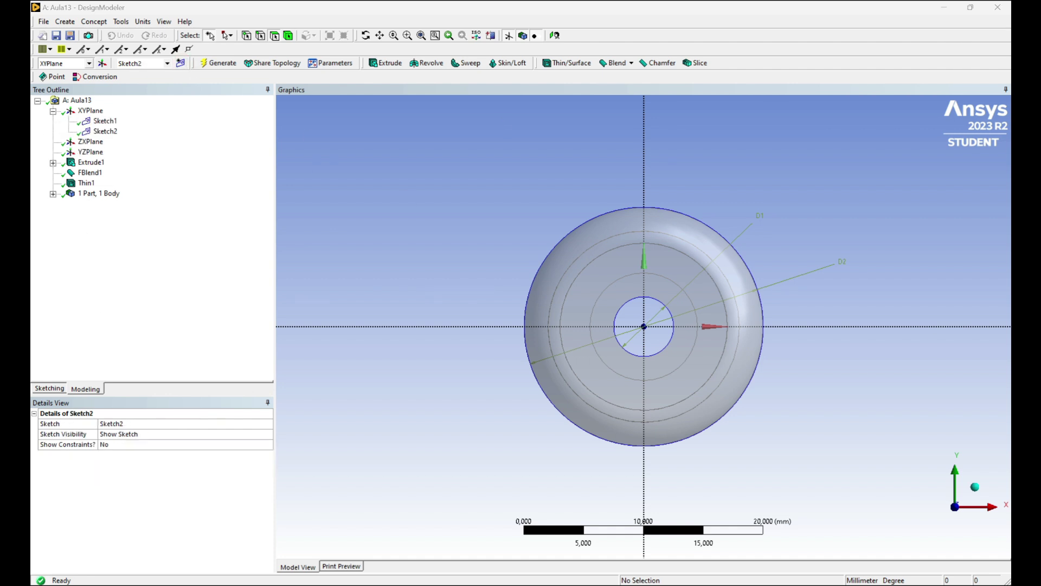
{"action": "left_click", "coordinate": [61, 388]}
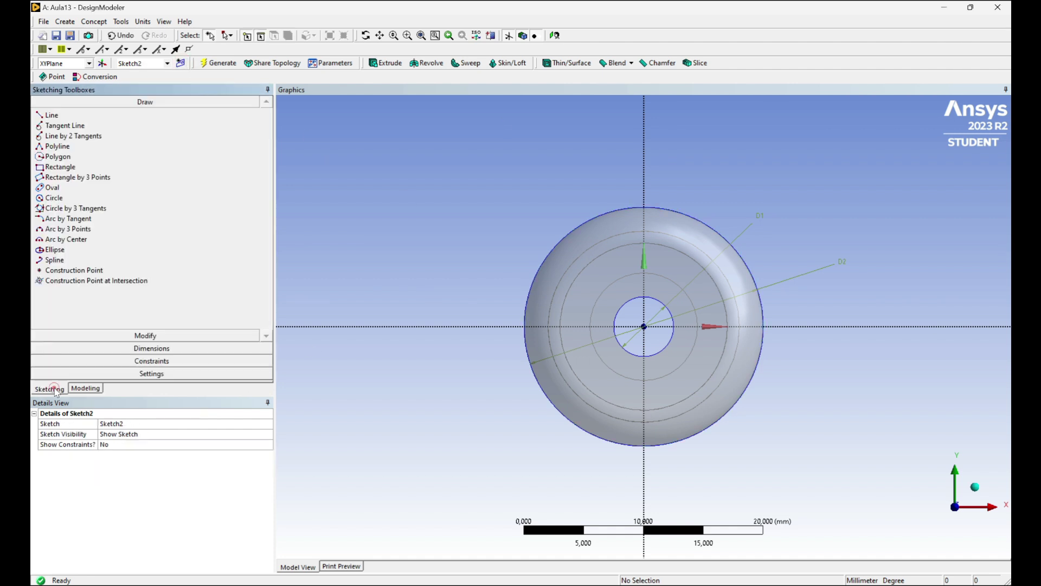
{"action": "left_click", "coordinate": [68, 229]}
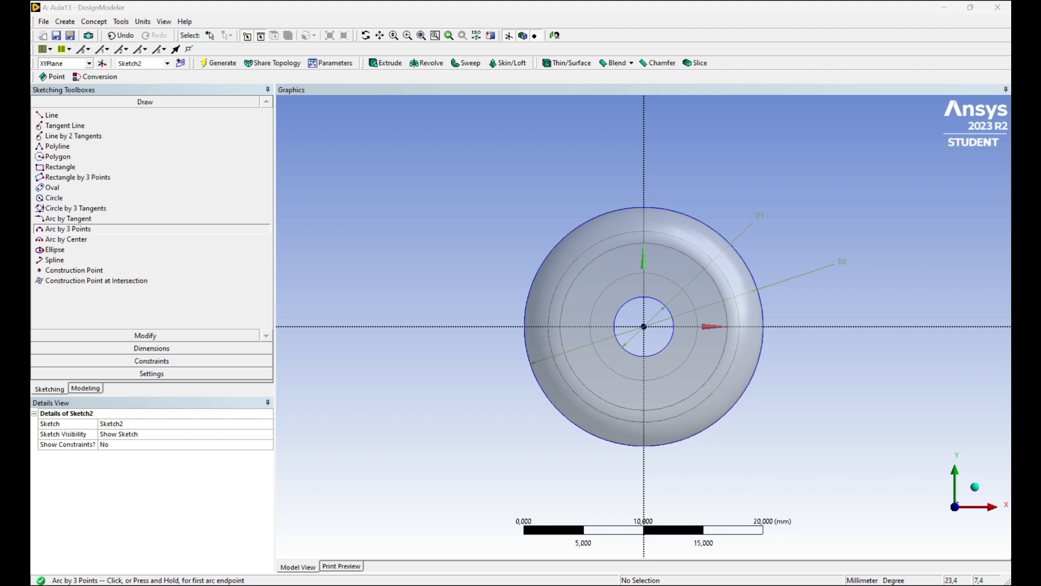
{"action": "scroll", "coordinate": [685, 254], "scroll_direction": "down", "scroll_amount": 3}
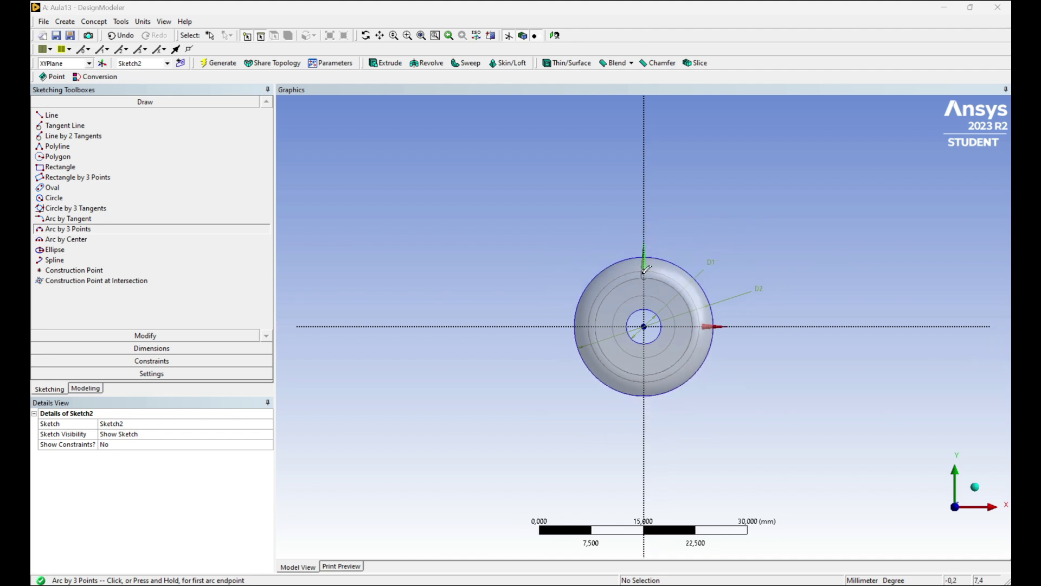
{"action": "left_click", "coordinate": [644, 271]}
{"action": "scroll", "coordinate": [757, 156], "scroll_direction": "down", "scroll_amount": 2}
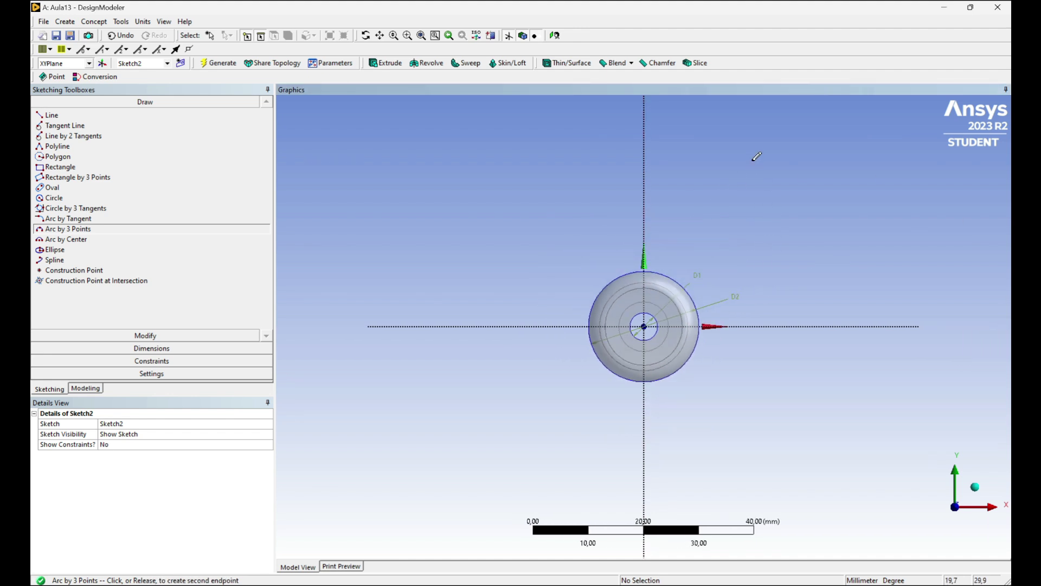
{"action": "scroll", "coordinate": [721, 185], "scroll_direction": "up", "scroll_amount": 4}
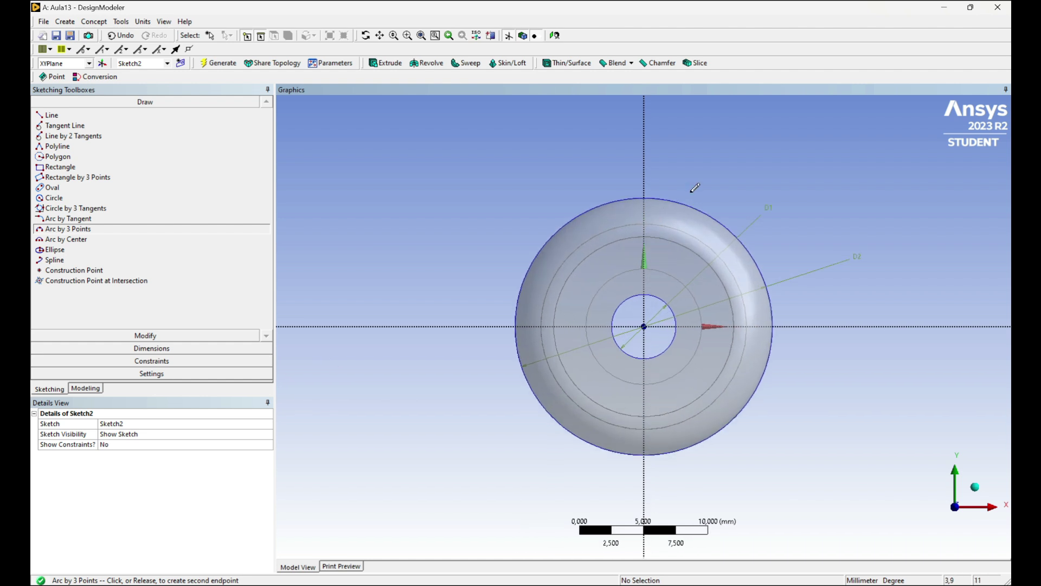
{"action": "key", "text": "ctrl+z"}
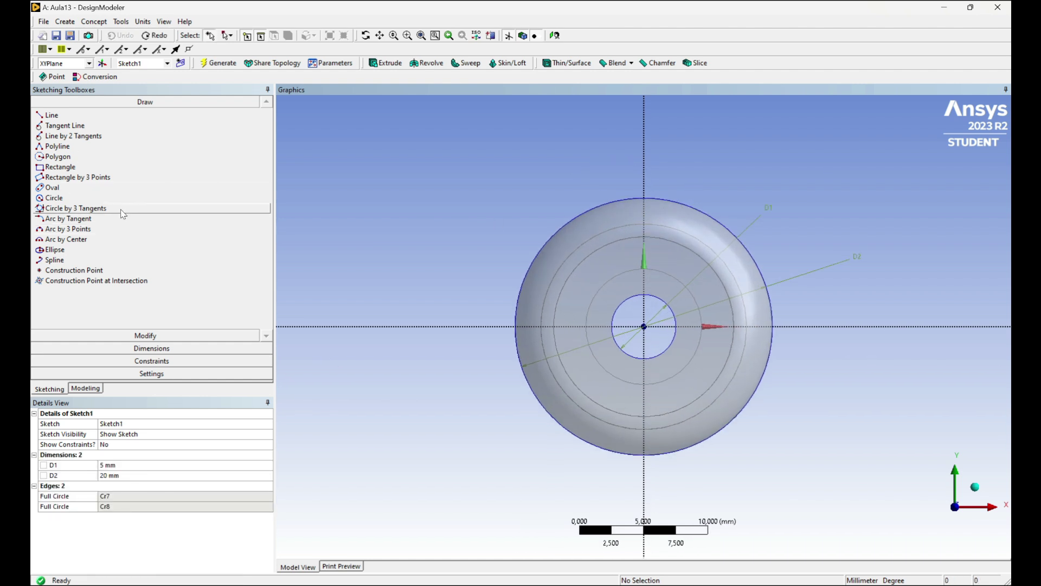
- Draw a three-point arc from the Y axis inside the outer circle to a point about 43 mm across and 49 mm up, bulging toward the upper left
{"action": "left_click", "coordinate": [163, 228]}
{"action": "left_click", "coordinate": [643, 232]}
{"action": "scroll", "coordinate": [709, 169], "scroll_direction": "down", "scroll_amount": 2}
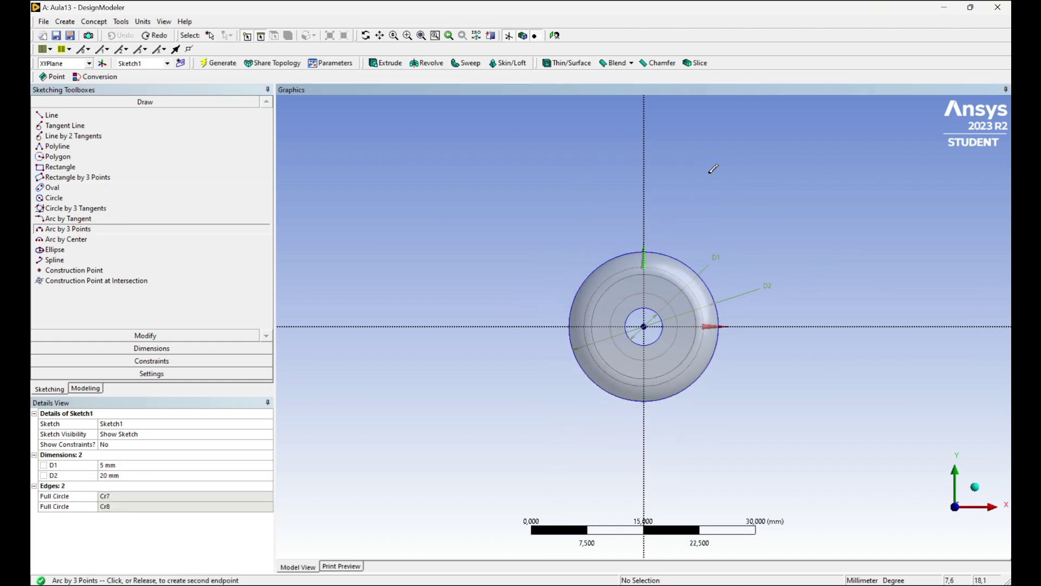
{"action": "scroll", "coordinate": [783, 170], "scroll_direction": "down", "scroll_amount": 1}
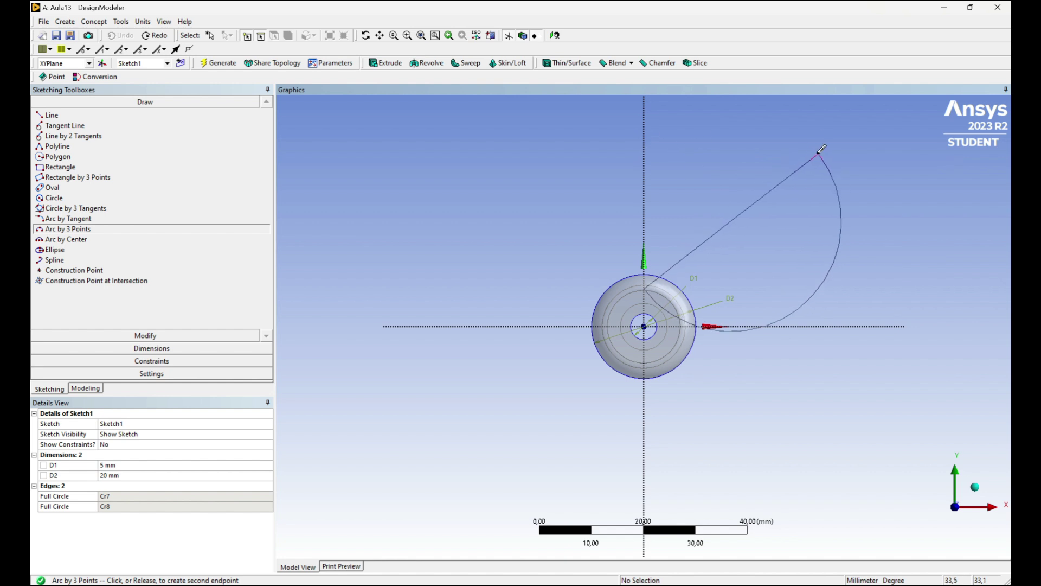
{"action": "scroll", "coordinate": [817, 149], "scroll_direction": "down", "scroll_amount": 1}
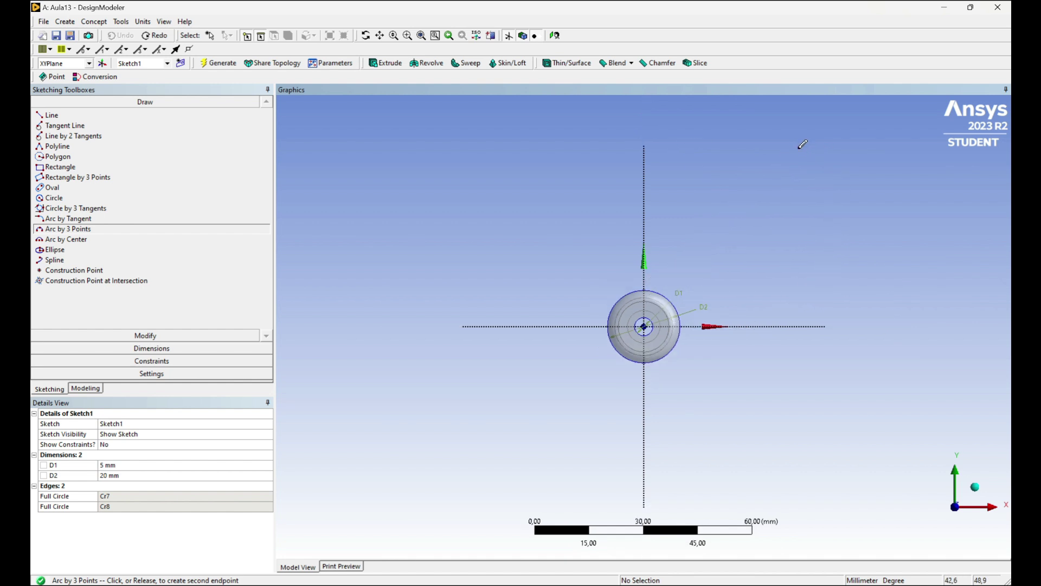
{"action": "left_click", "coordinate": [799, 144]}
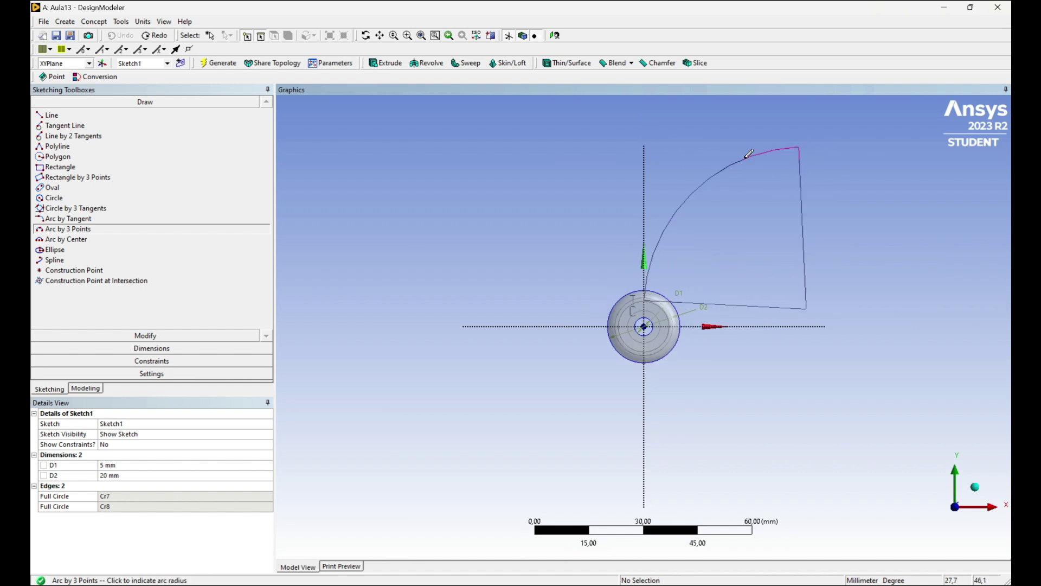
{"action": "left_click", "coordinate": [741, 153]}
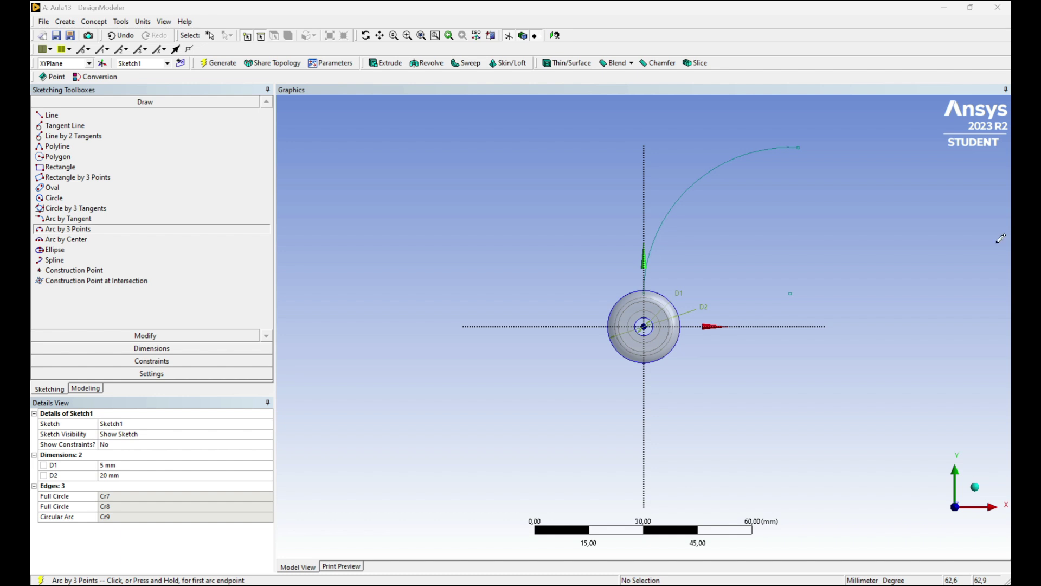
- Add a length dimension between the arc's lower endpoint and the X axis, placed beside the cylinder
{"action": "left_click", "coordinate": [172, 348]}
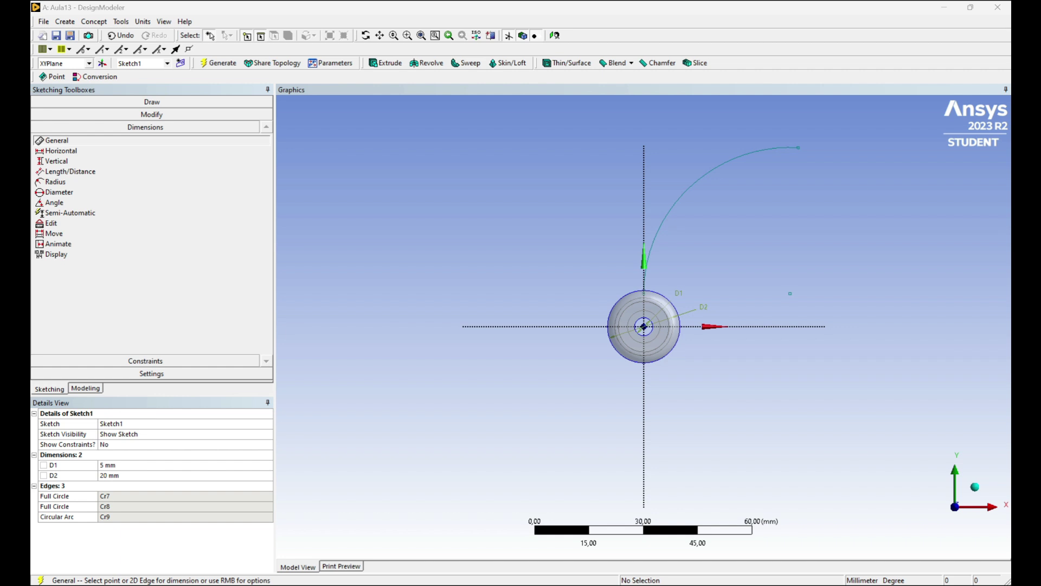
{"action": "left_click", "coordinate": [69, 171]}
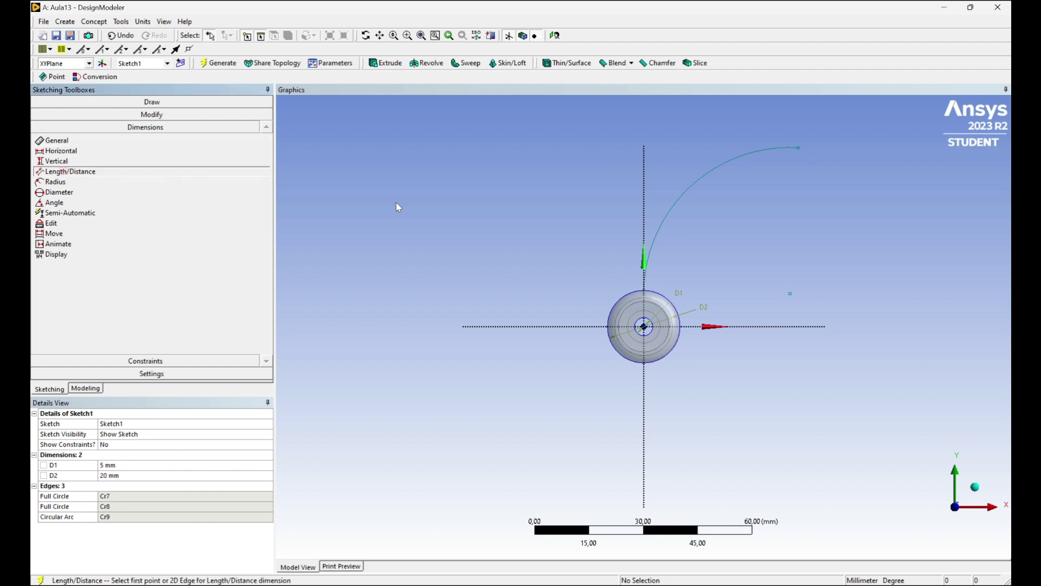
{"action": "scroll", "coordinate": [665, 312], "scroll_direction": "up", "scroll_amount": 8}
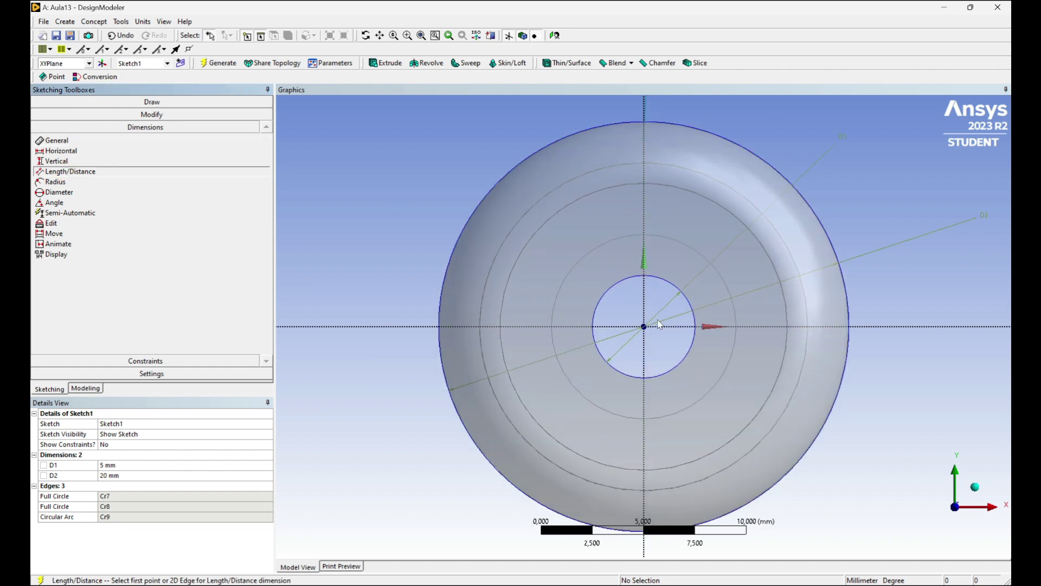
{"action": "scroll", "coordinate": [625, 290], "scroll_direction": "down", "scroll_amount": 3}
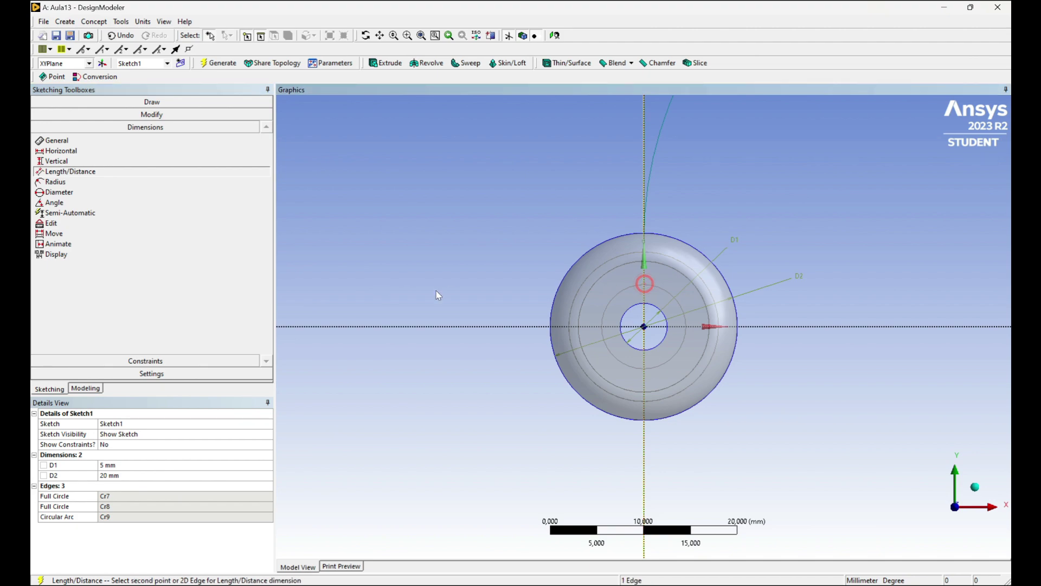
{"action": "scroll", "coordinate": [436, 293], "scroll_direction": "down", "scroll_amount": 3}
{"action": "left_click", "coordinate": [69, 171]}
{"action": "scroll", "coordinate": [434, 257], "scroll_direction": "up", "scroll_amount": 3}
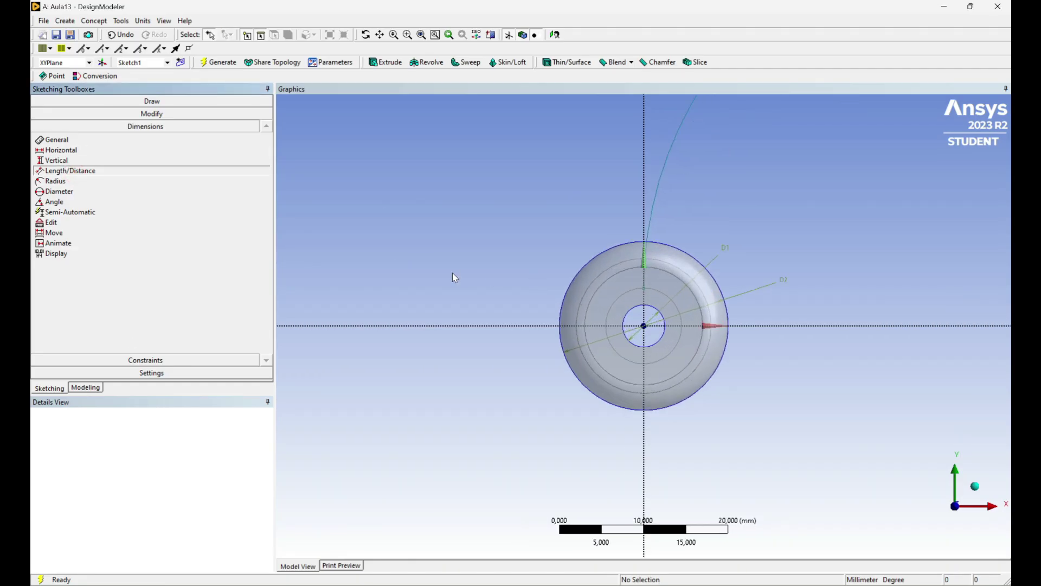
{"action": "left_click", "coordinate": [648, 293]}
{"action": "left_click", "coordinate": [590, 324]}
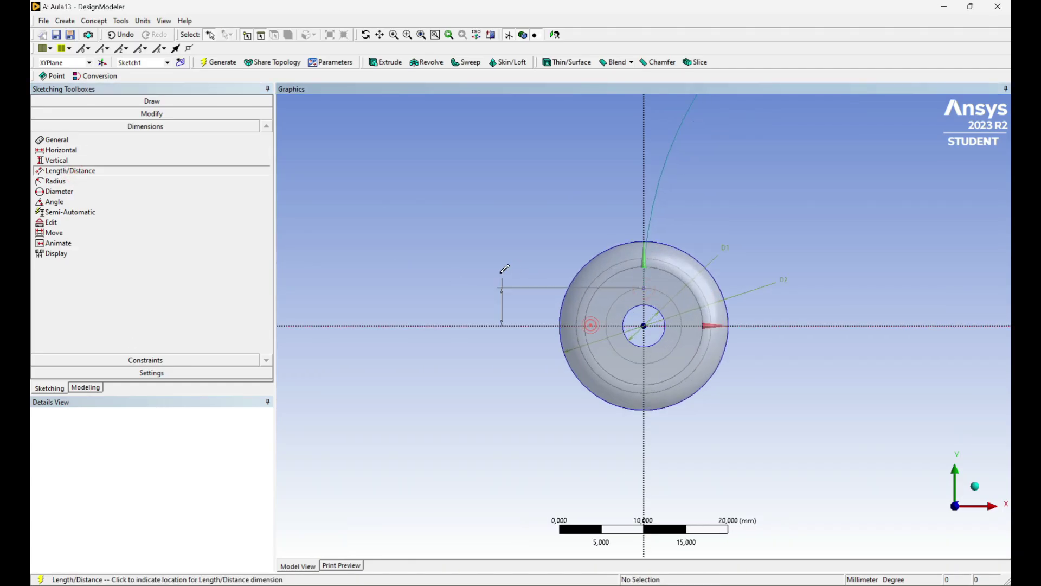
{"action": "left_click", "coordinate": [472, 295]}
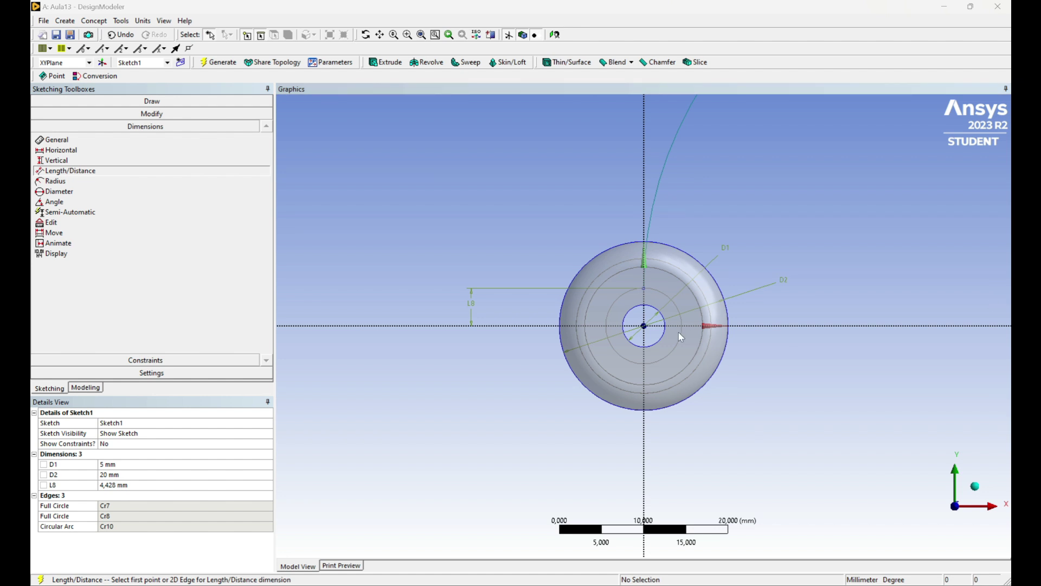
- Add a length dimension between the X axis and the arc's upper endpoint
{"action": "scroll", "coordinate": [681, 337], "scroll_direction": "down", "scroll_amount": 4}
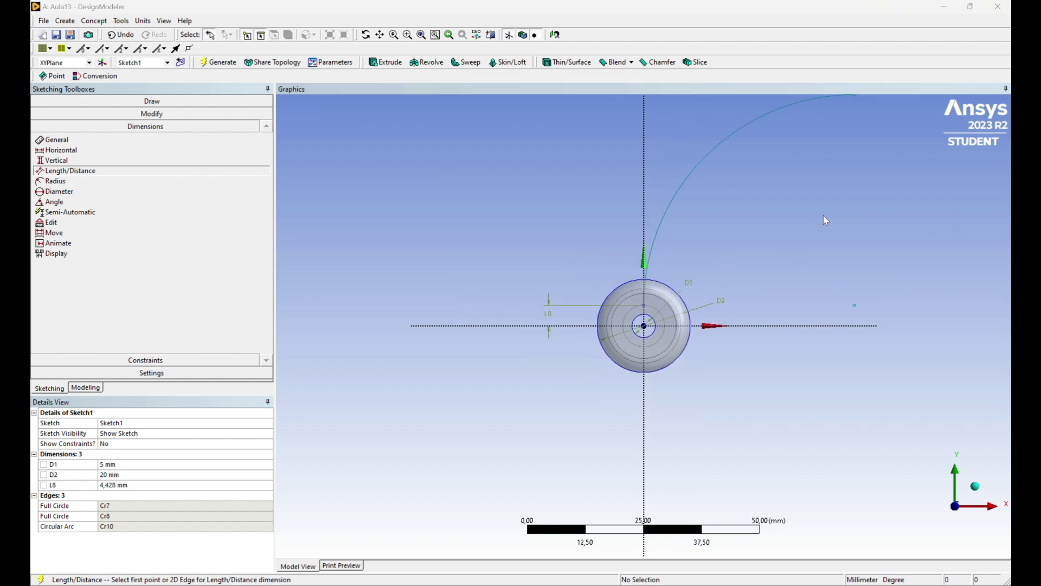
{"action": "left_click", "coordinate": [764, 325]}
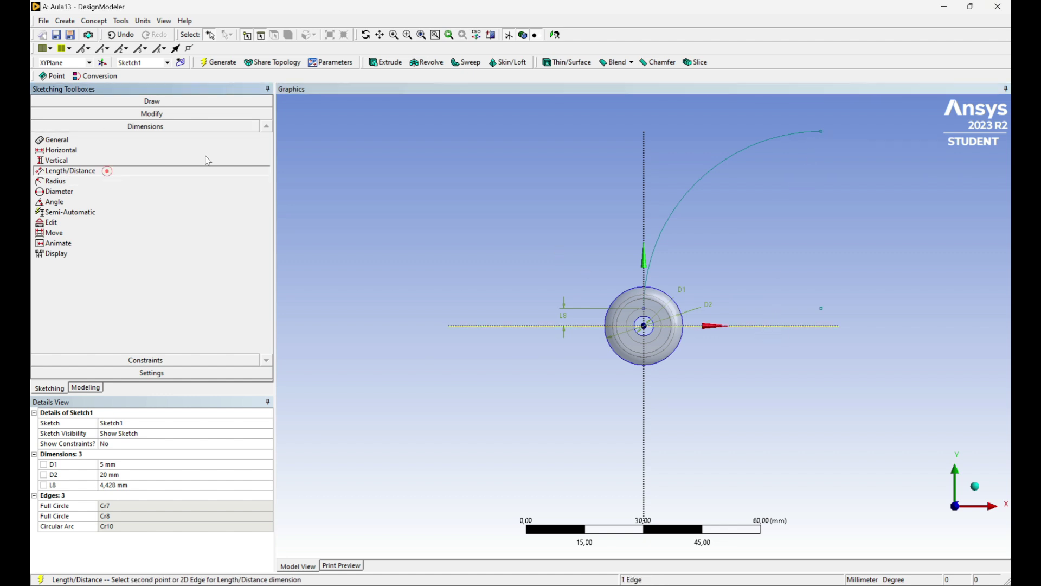
{"action": "left_click", "coordinate": [821, 131]}
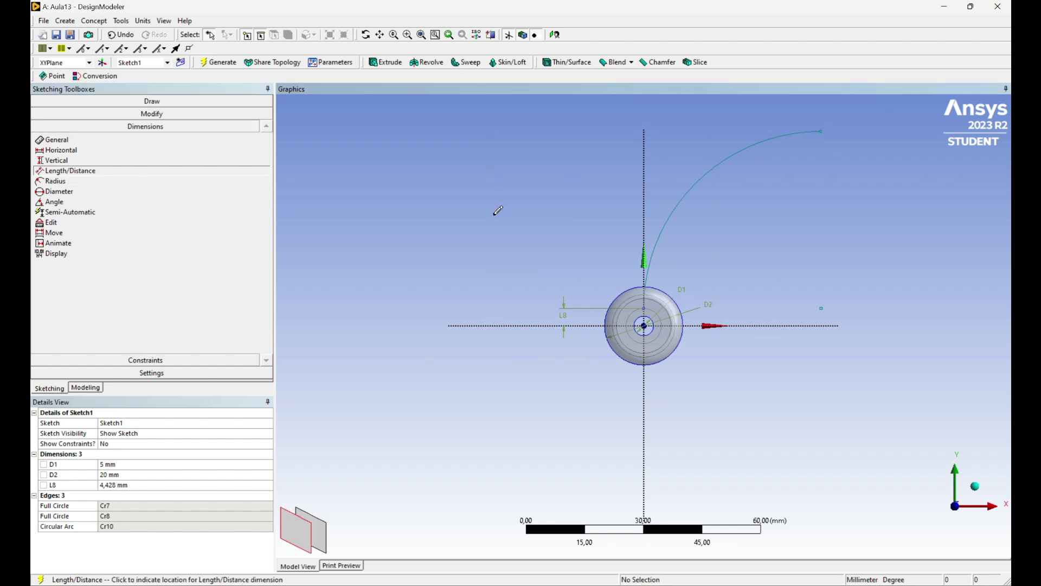
{"action": "left_click", "coordinate": [493, 245]}
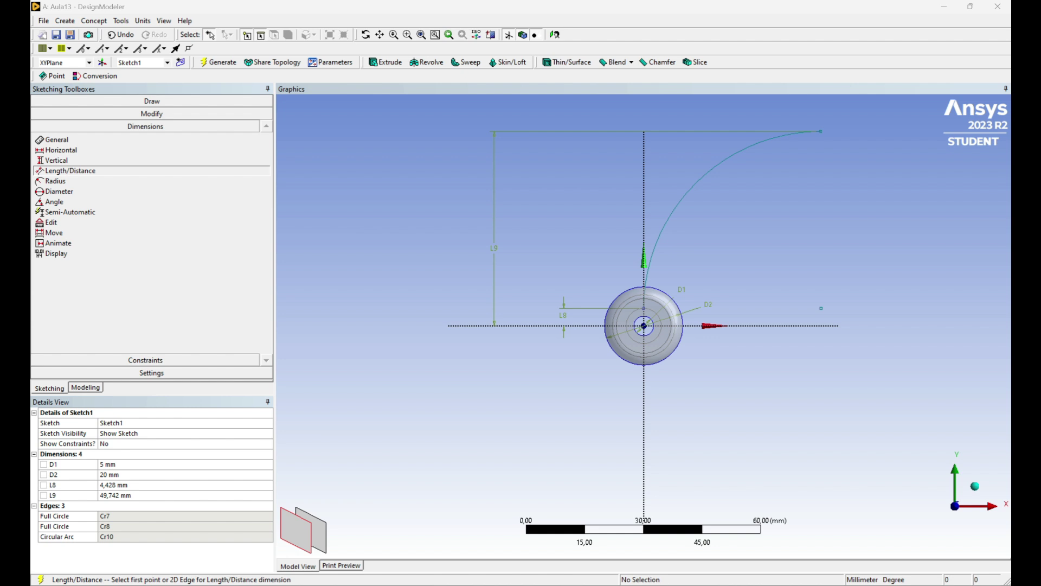
- Add a length dimension between the arc's upper endpoint and the Y axis, placed above the arc
{"action": "scroll", "coordinate": [846, 152], "scroll_direction": "down", "scroll_amount": 1}
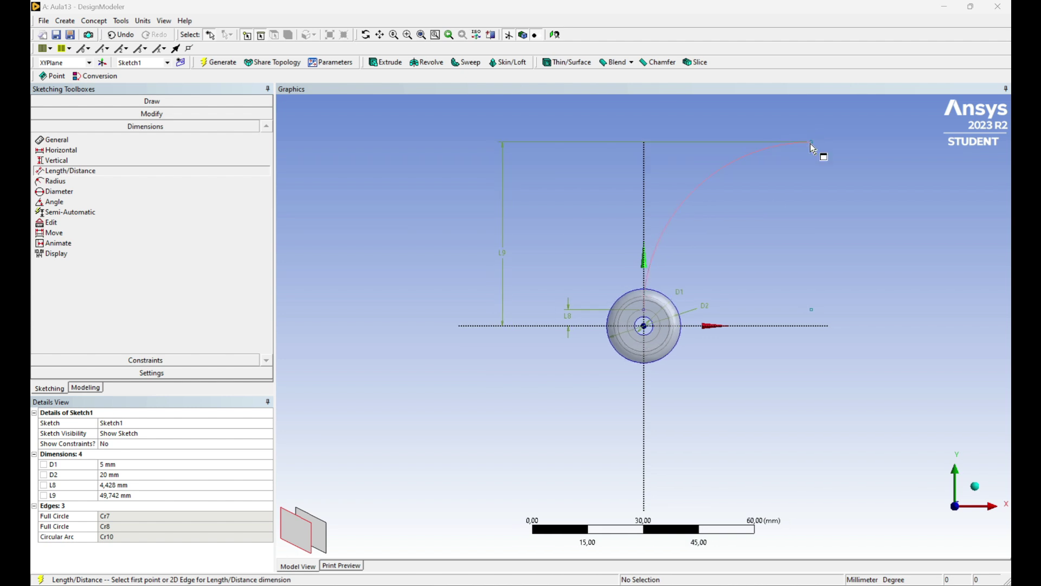
{"action": "left_click", "coordinate": [818, 149]}
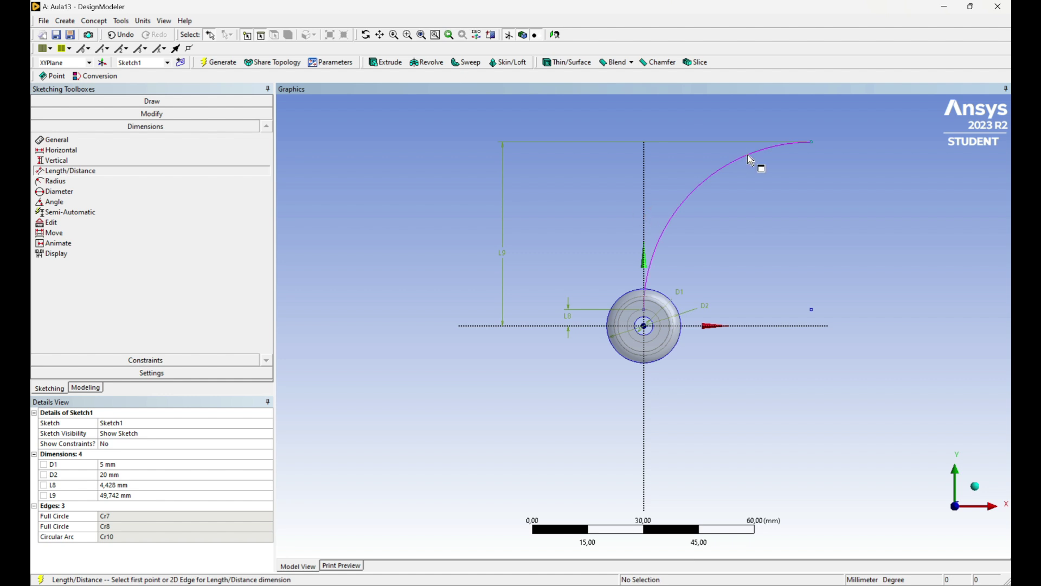
{"action": "left_click", "coordinate": [809, 142]}
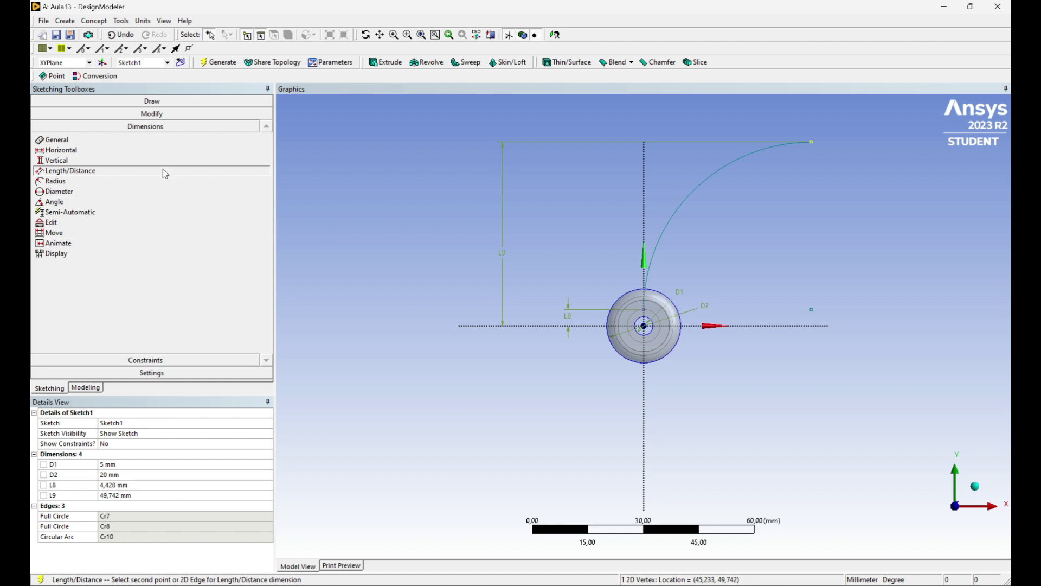
{"action": "left_click", "coordinate": [644, 217]}
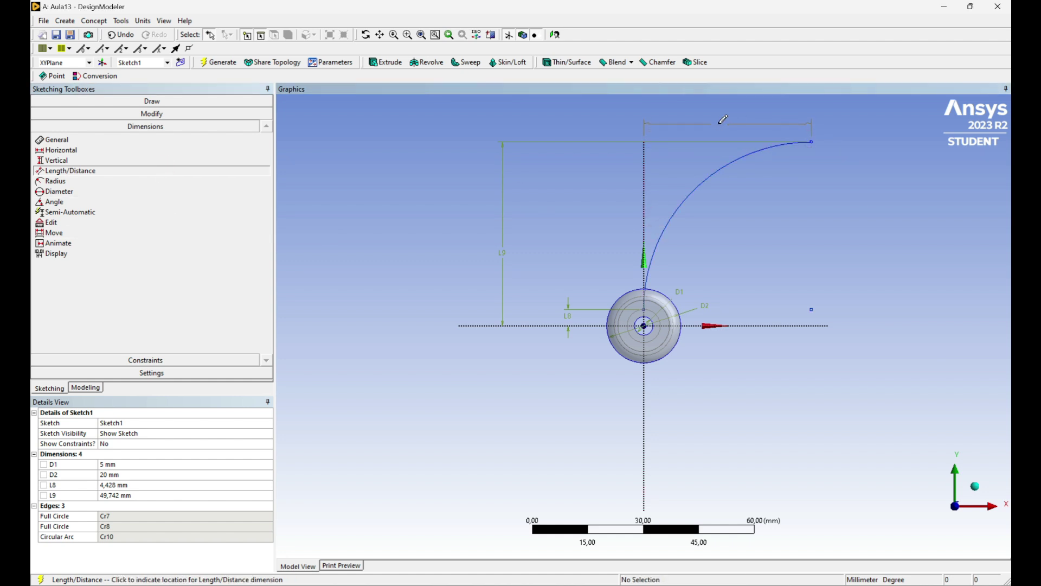
{"action": "left_click", "coordinate": [725, 121]}
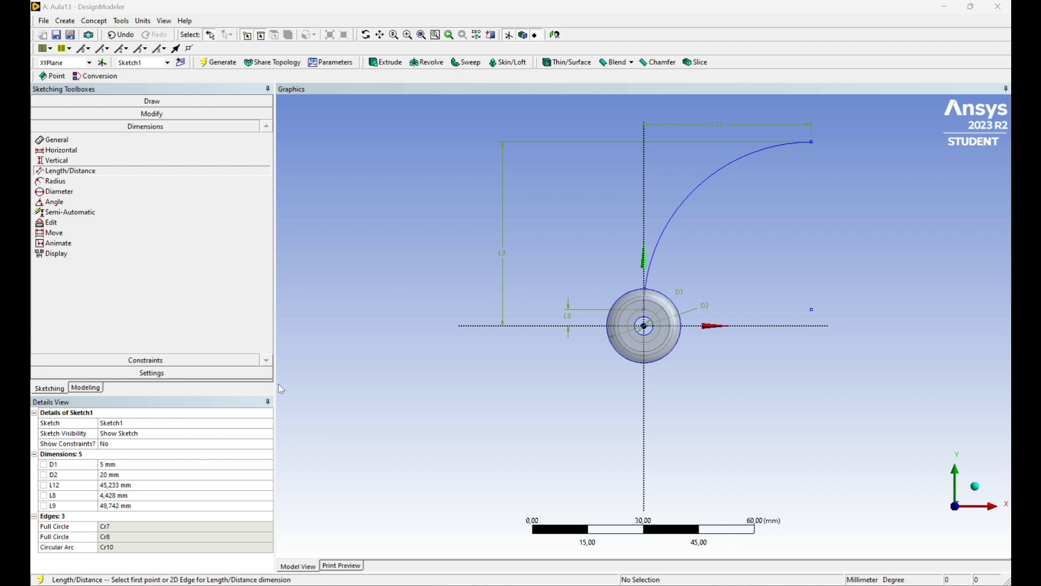
- Set the distance from the X axis to the arc's lower endpoint to 9 mm
{"action": "left_click", "coordinate": [110, 496]}
{"action": "type", "text": "9"}
{"action": "key", "text": "Return"}
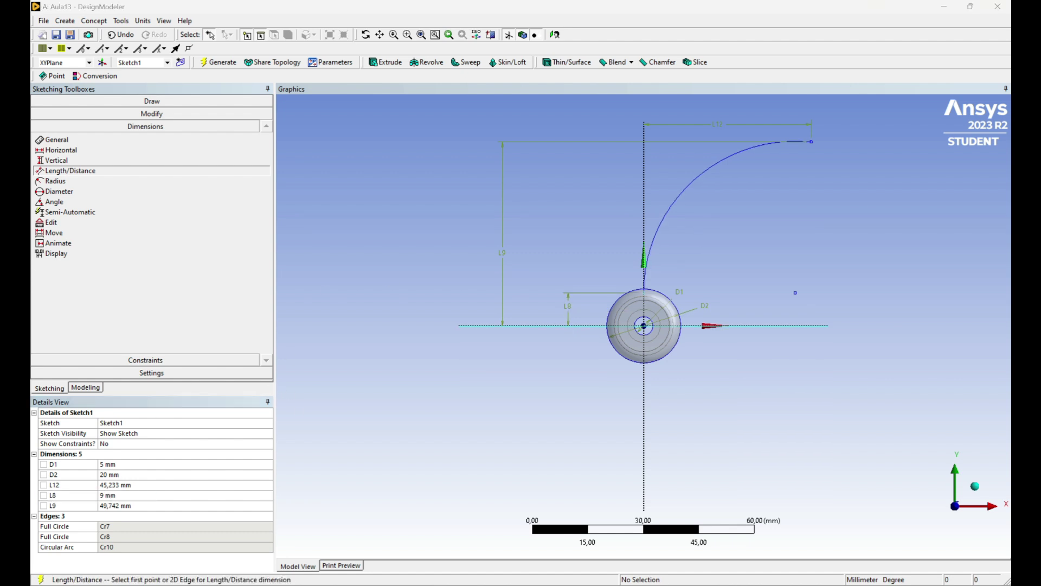
- Set the arc's upper endpoint 80 mm from the X axis and 60 mm from the Y axis
{"action": "left_click", "coordinate": [120, 505]}
{"action": "type", "text": "80"}
{"action": "key", "text": "Return"}
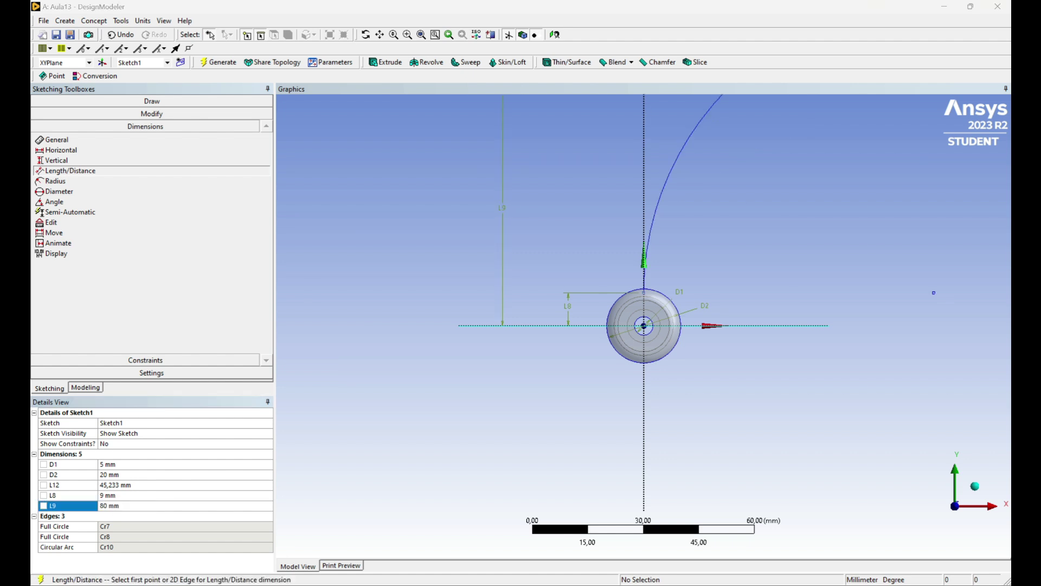
{"action": "left_click", "coordinate": [123, 484]}
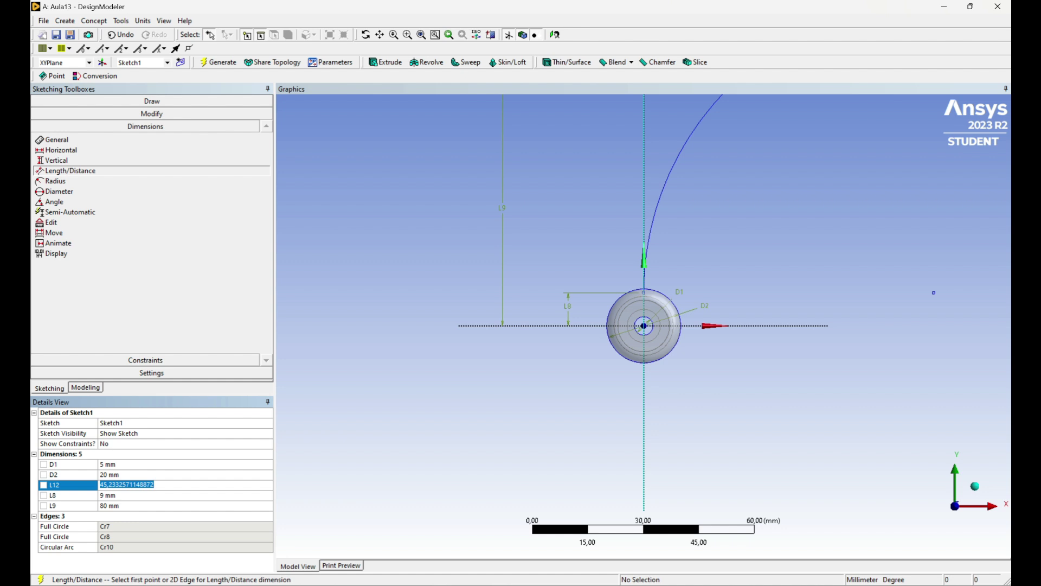
{"action": "type", "text": "60"}
{"action": "key", "text": "Return"}
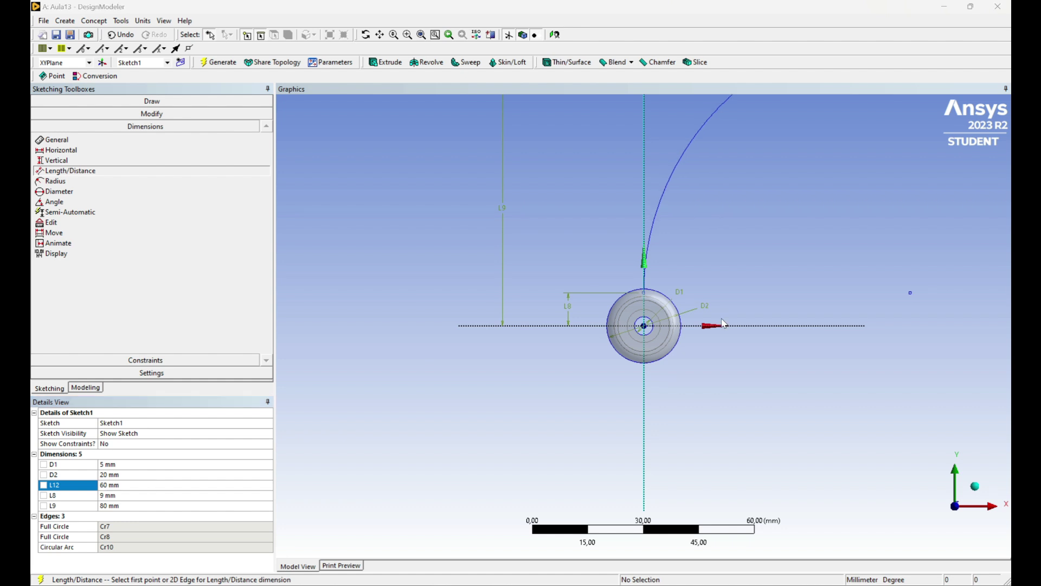
{"action": "scroll", "coordinate": [723, 324], "scroll_direction": "down", "scroll_amount": 3}
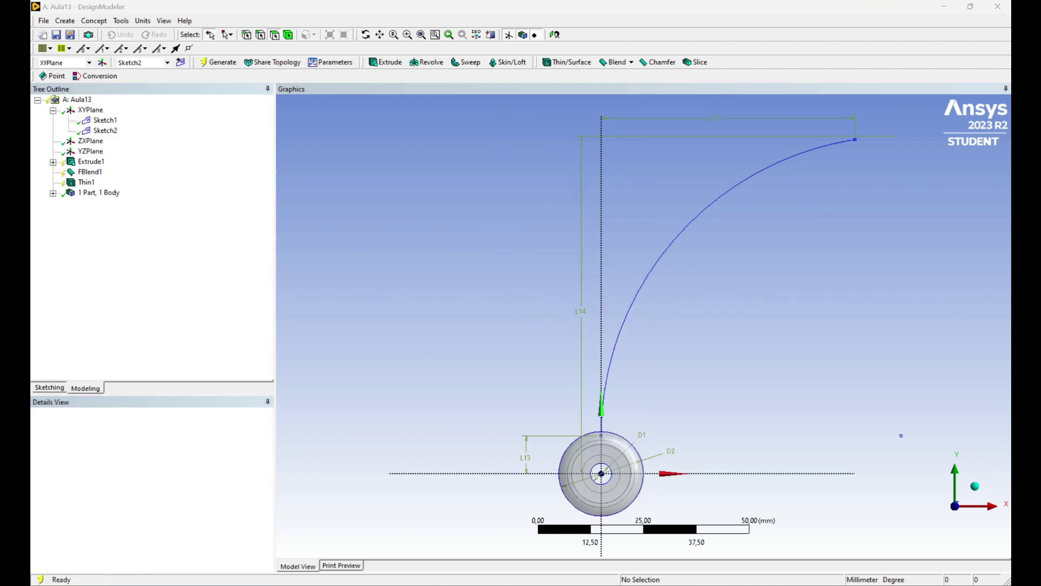
- Make the YZPlane active and look at it face-on along the X axis
{"action": "left_click", "coordinate": [57, 387]}
{"action": "left_click", "coordinate": [87, 388]}
{"action": "left_click_drag", "start_coordinate": [105, 130], "coordinate": [89, 151]}
{"action": "left_click", "coordinate": [90, 151]}
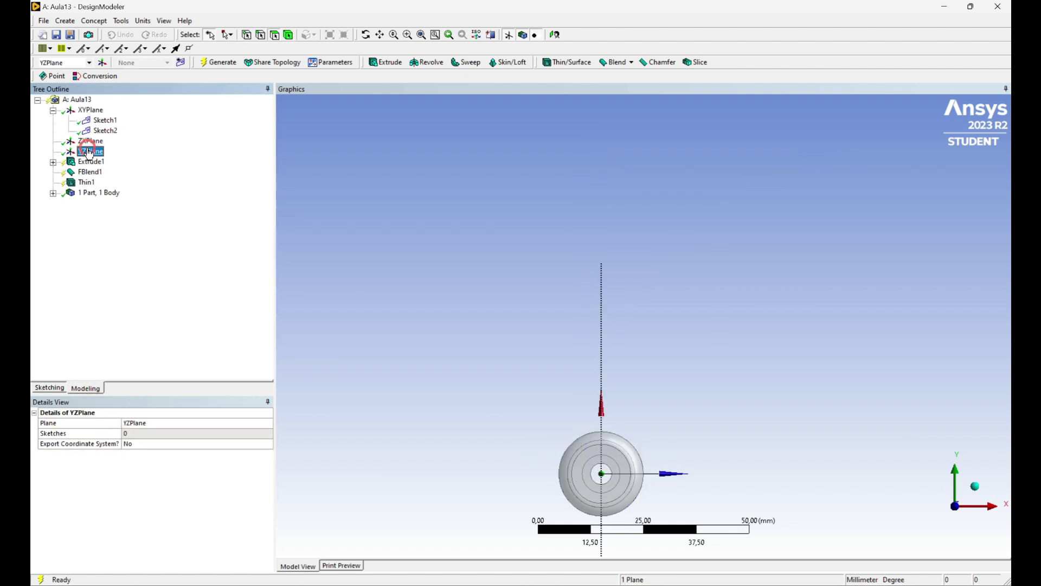
{"action": "left_click", "coordinate": [993, 511]}
{"action": "left_click", "coordinate": [379, 34]}
{"action": "left_click_drag", "start_coordinate": [518, 248], "coordinate": [578, 227]}
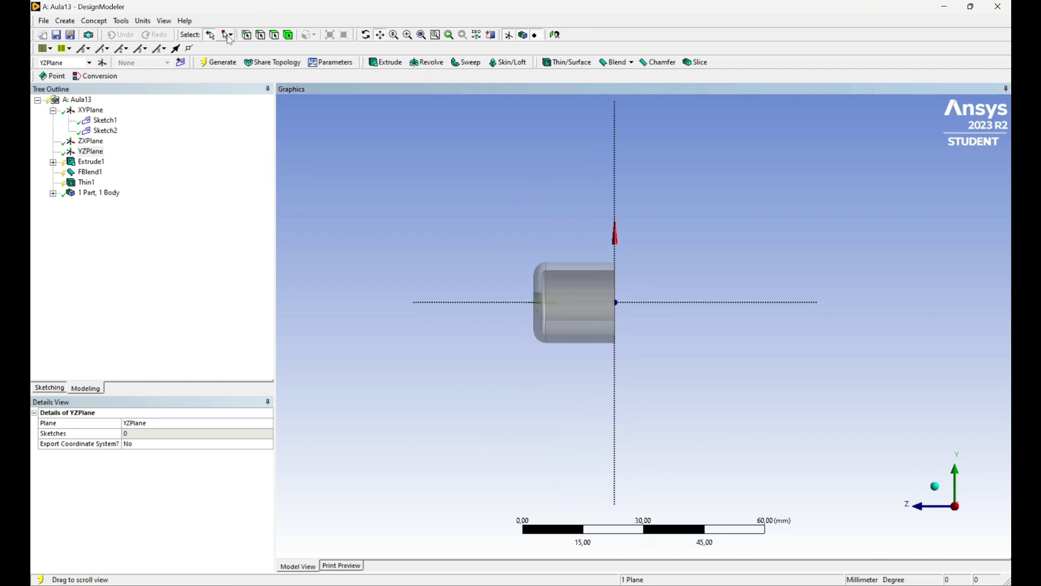
{"action": "left_click", "coordinate": [227, 35]}
{"action": "left_click", "coordinate": [234, 47]}
{"action": "left_click", "coordinate": [213, 38]}
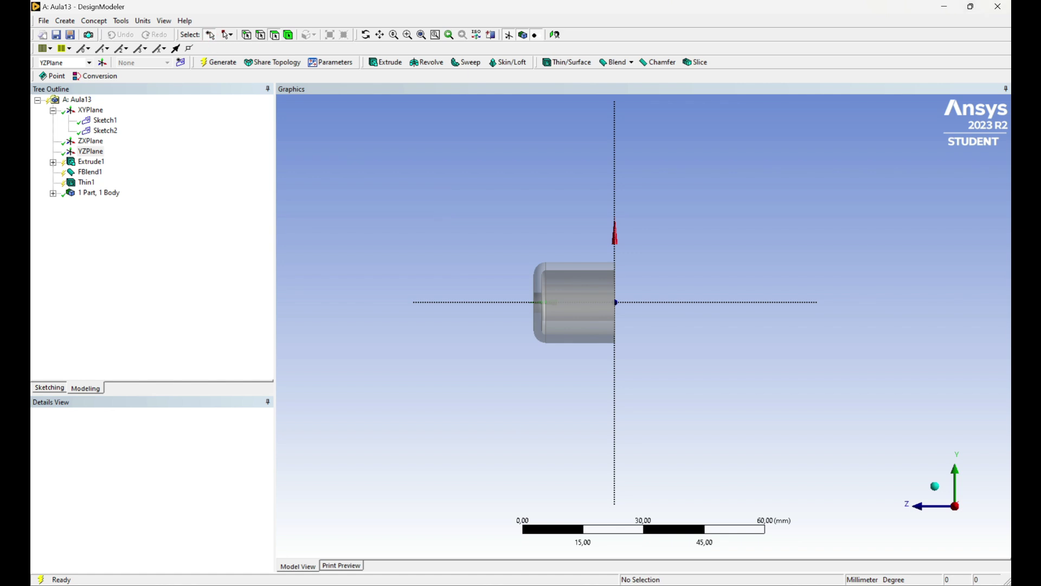
- Create a new sketch on the YZPlane and name it Sketch3
{"action": "left_click", "coordinate": [180, 63]}
{"action": "right_click", "coordinate": [106, 163]}
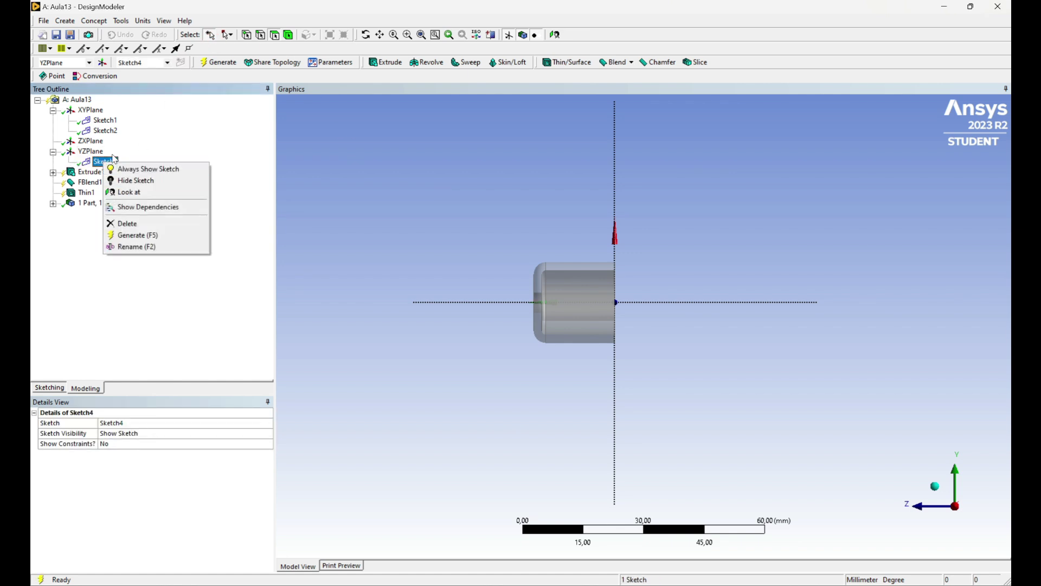
{"action": "left_click", "coordinate": [140, 429]}
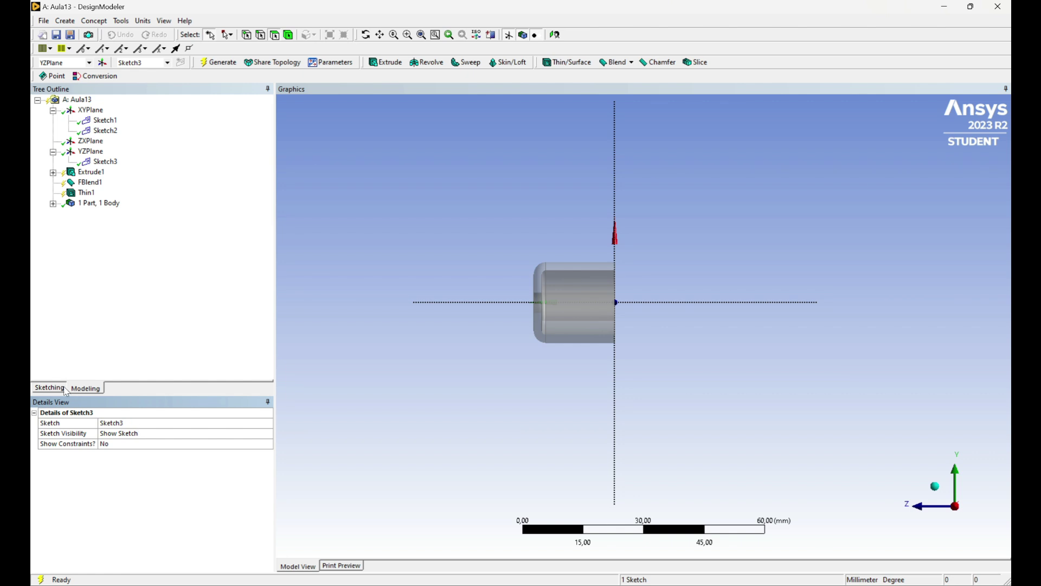
- Sketch a line about 32 mm long from the origin along the cylinder's axis in the Z direction
{"action": "left_click", "coordinate": [64, 389]}
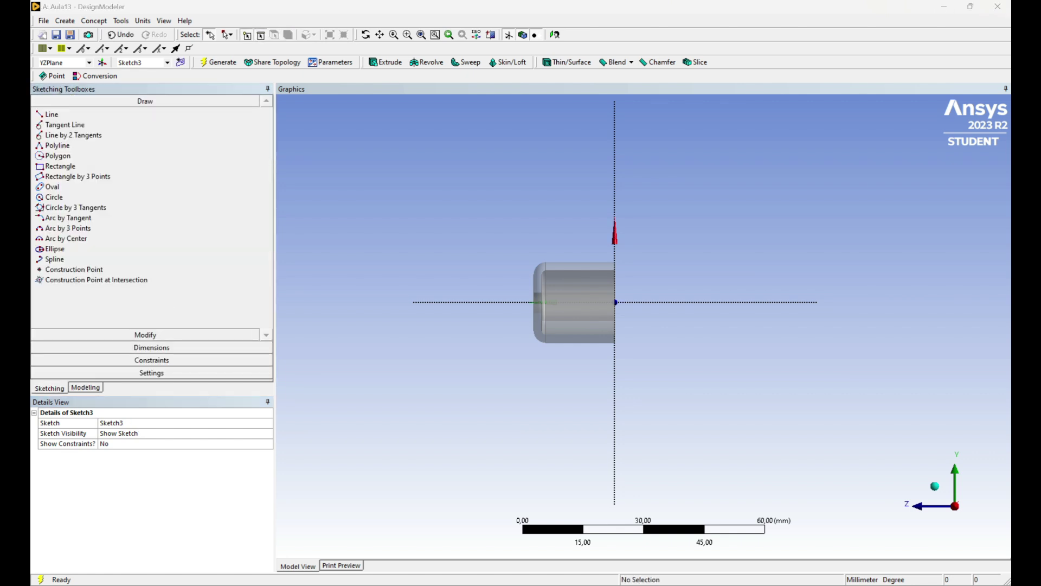
{"action": "left_click", "coordinate": [53, 114]}
{"action": "left_click", "coordinate": [615, 301]}
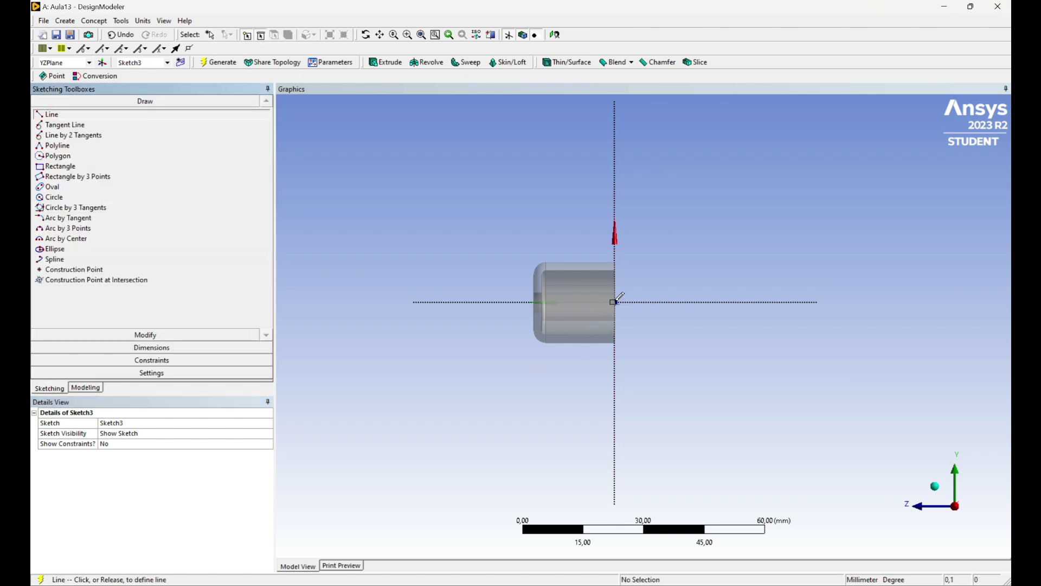
{"action": "left_click", "coordinate": [486, 301]}
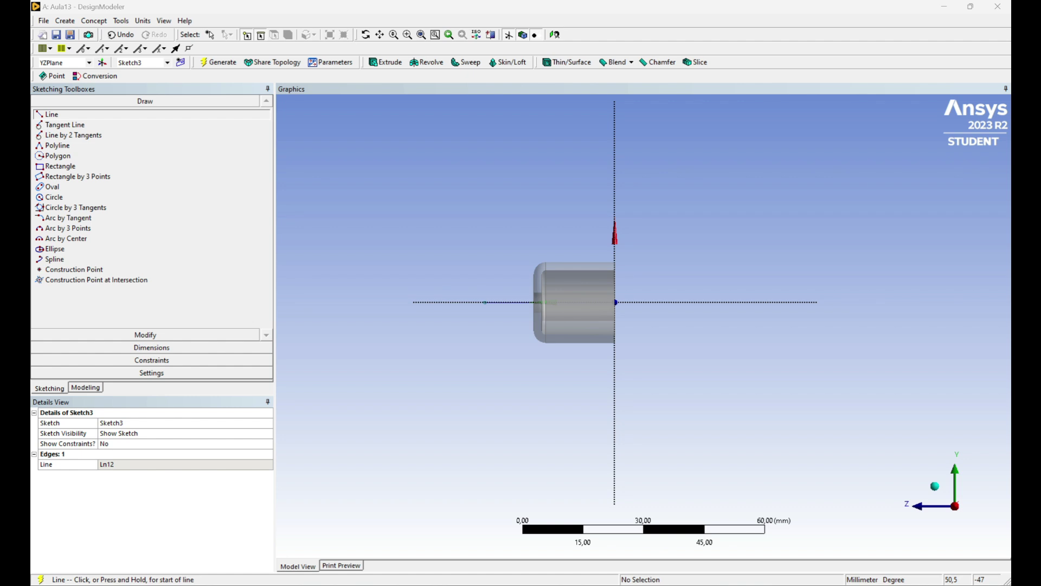
- Add a length dimension between the line's free end and the vertical axis below the cylinder, and set it to 15 mm
{"action": "left_click", "coordinate": [152, 347]}
{"action": "left_click", "coordinate": [70, 170]}
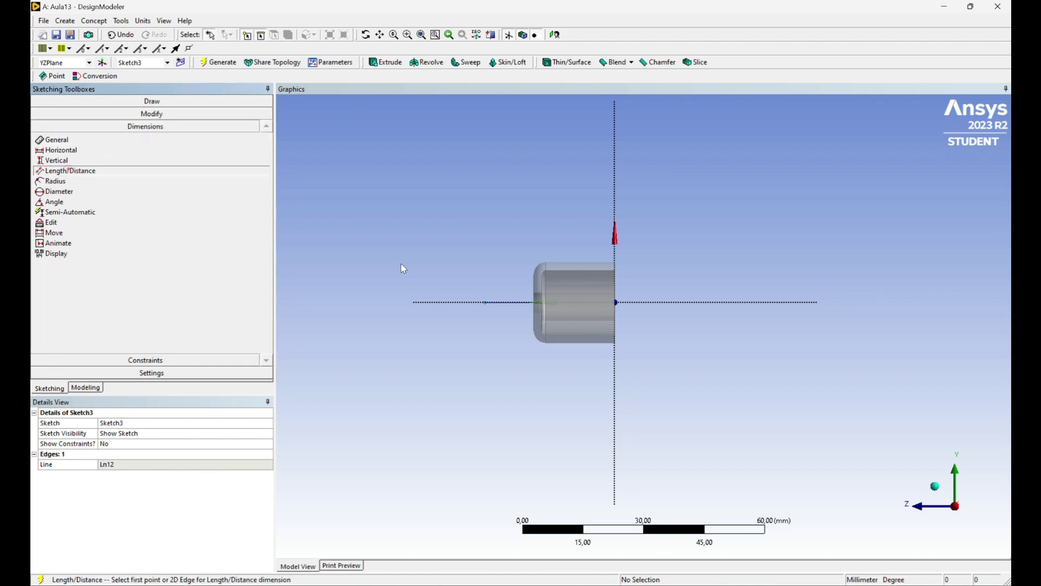
{"action": "left_click", "coordinate": [485, 303]}
{"action": "left_click", "coordinate": [614, 360]}
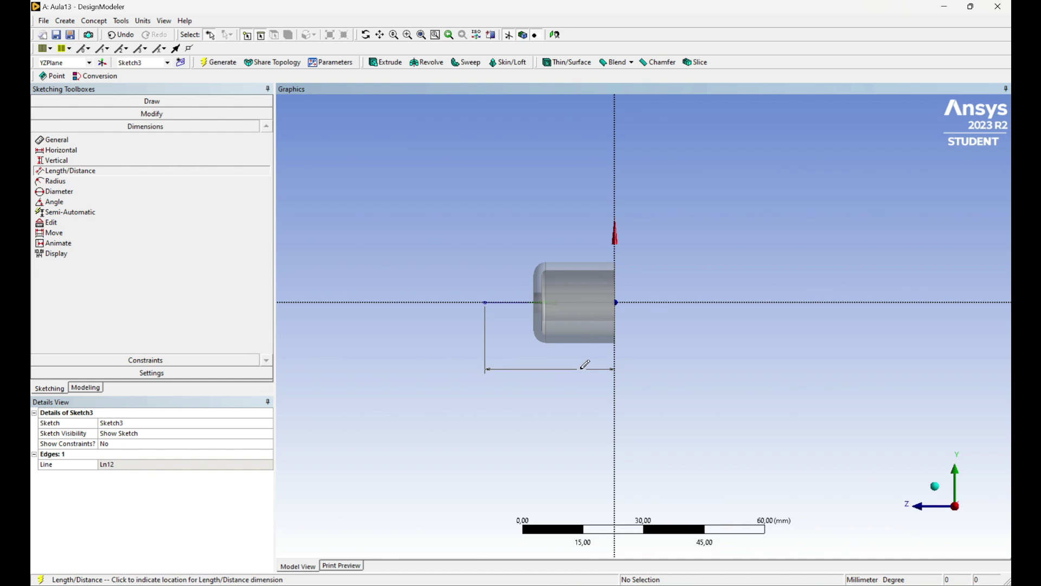
{"action": "left_click", "coordinate": [578, 369]}
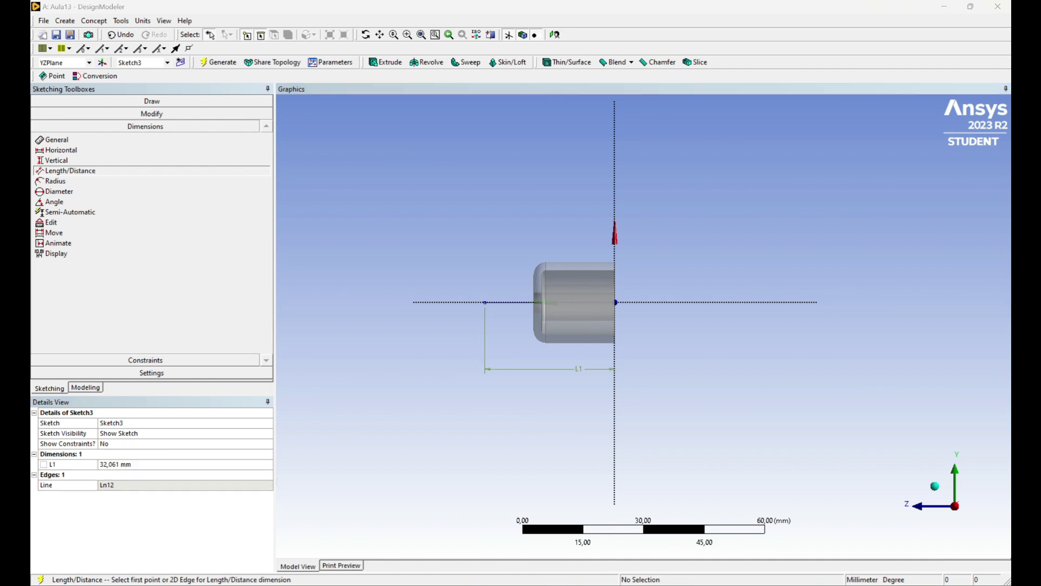
{"action": "left_click", "coordinate": [132, 464]}
{"action": "type", "text": "15"}
{"action": "key", "text": "Return"}
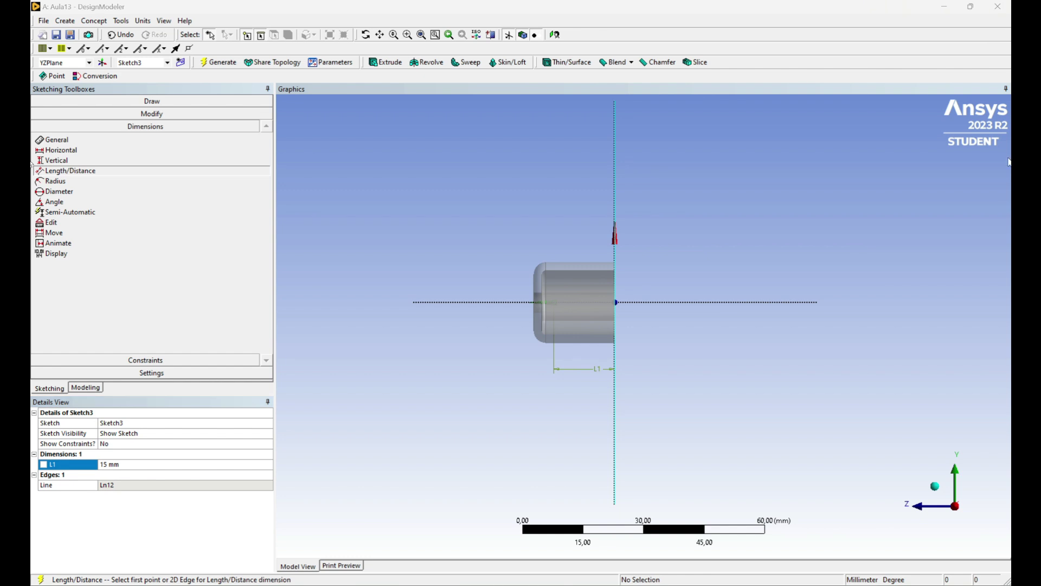
- Start a Sweep with Sketch2 as the profile and Sketch3 as the path
{"action": "left_click", "coordinate": [86, 387]}
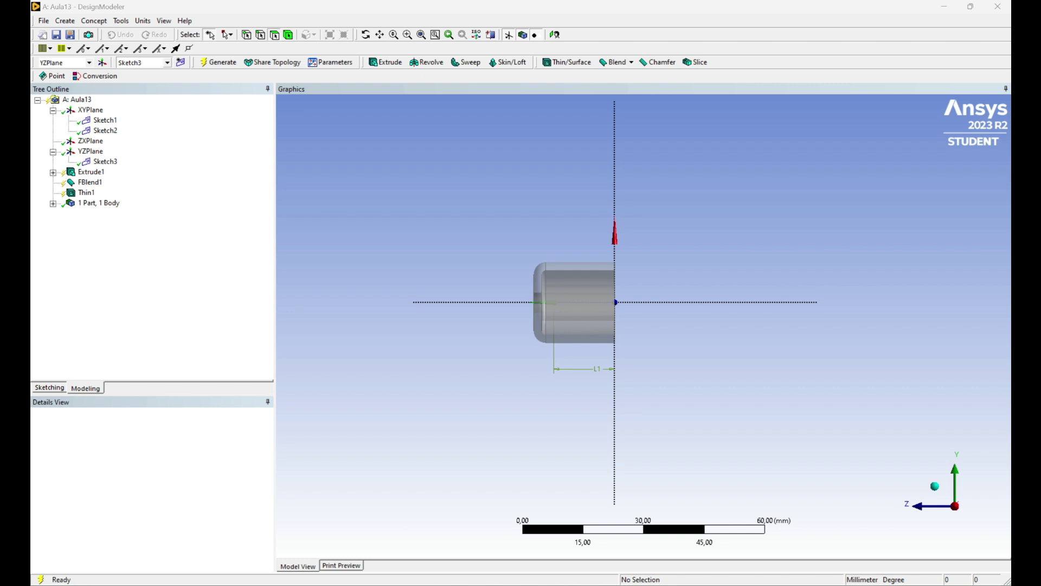
{"action": "left_click", "coordinate": [466, 62]}
{"action": "left_click", "coordinate": [105, 131]}
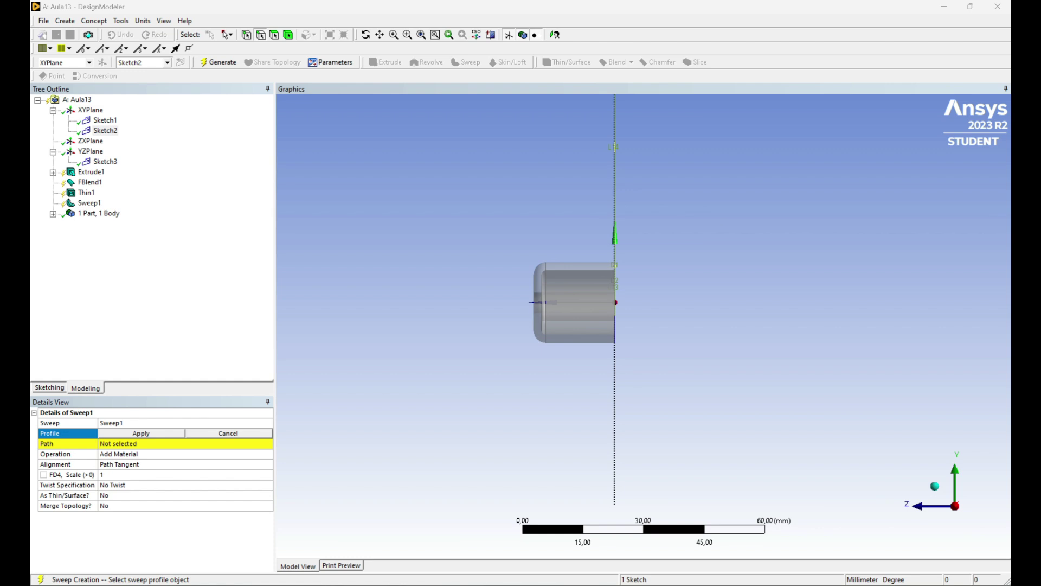
{"action": "left_click", "coordinate": [142, 433]}
{"action": "left_click", "coordinate": [151, 444]}
{"action": "left_click", "coordinate": [105, 161]}
{"action": "left_click", "coordinate": [145, 443]}
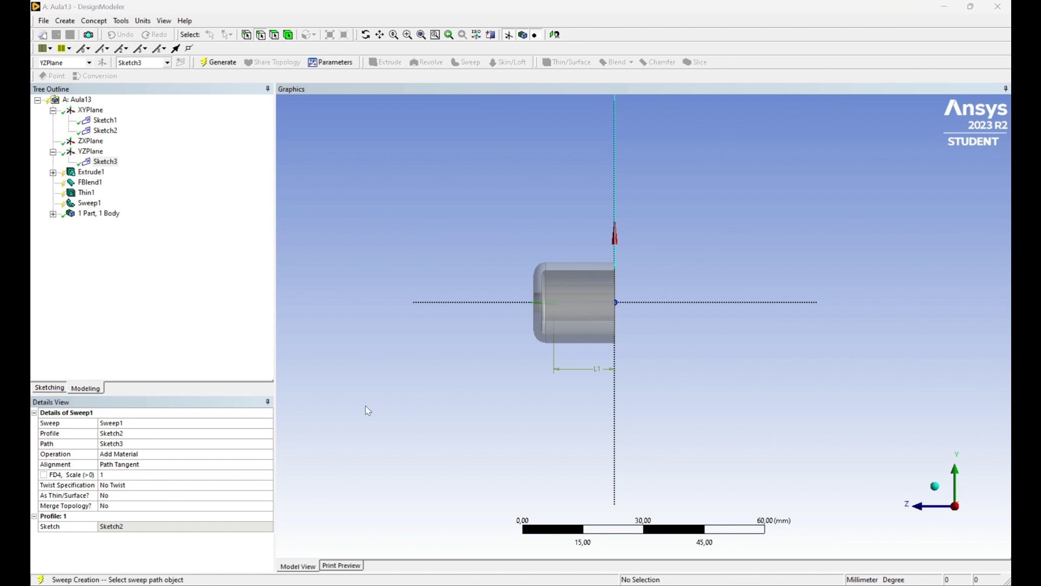
- Make the sweep a thin body with 0,5 mm inward and 0,5 mm outward thickness, and generate it
{"action": "left_click", "coordinate": [122, 496]}
{"action": "left_click", "coordinate": [268, 495]}
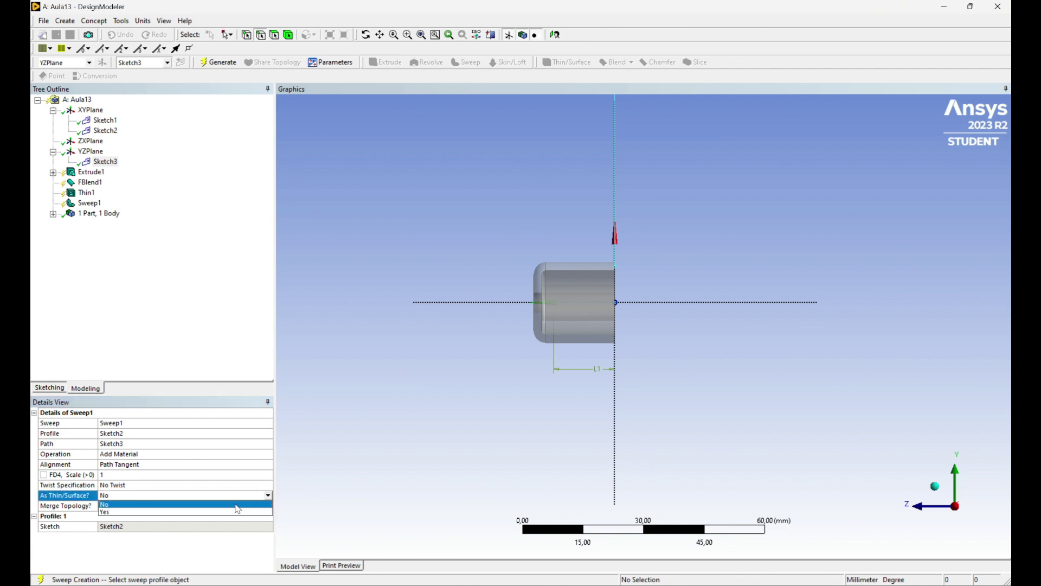
{"action": "left_click", "coordinate": [231, 512]}
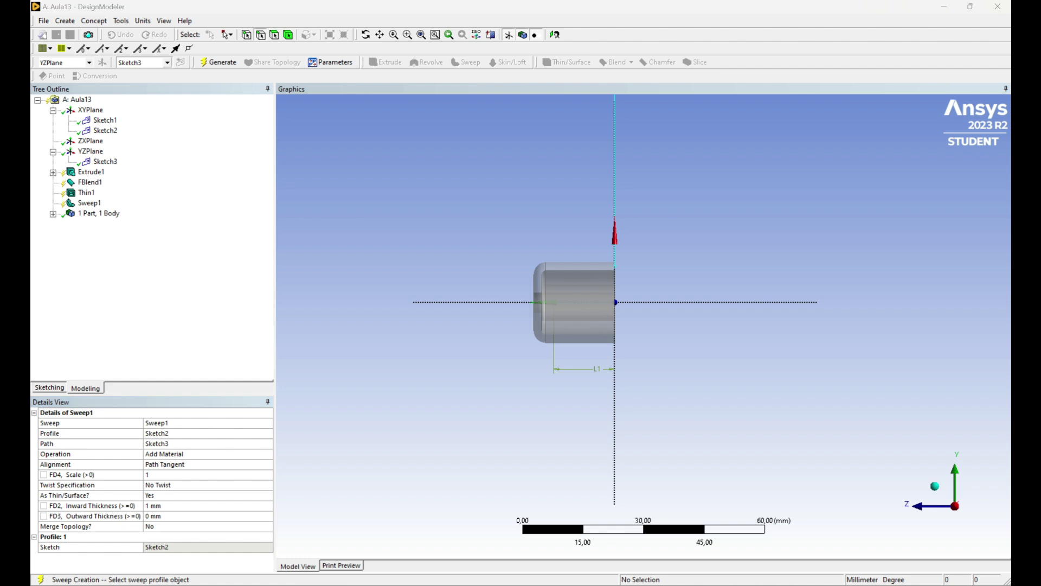
{"action": "left_click", "coordinate": [170, 507]}
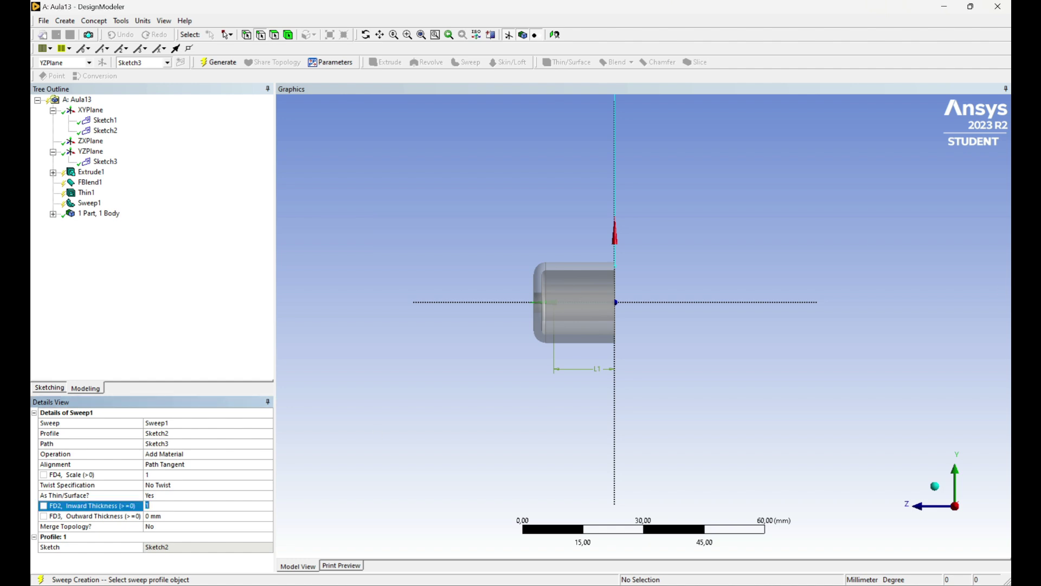
{"action": "left_click", "coordinate": [171, 516]}
{"action": "type", "text": "0,5"}
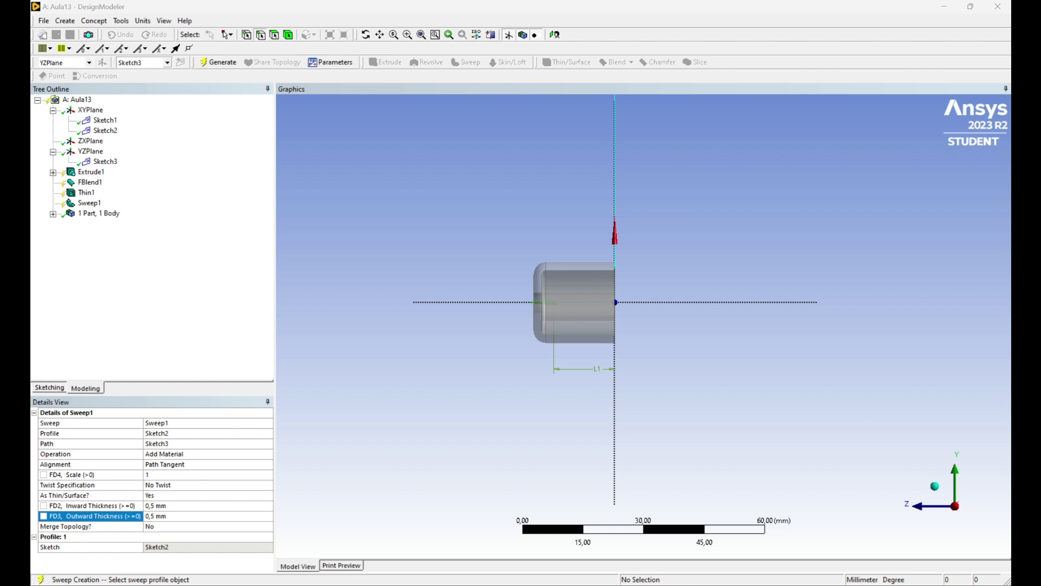
{"action": "left_click", "coordinate": [218, 63]}
{"action": "middle_click_drag", "start_coordinate": [535, 255], "coordinate": [466, 411]}
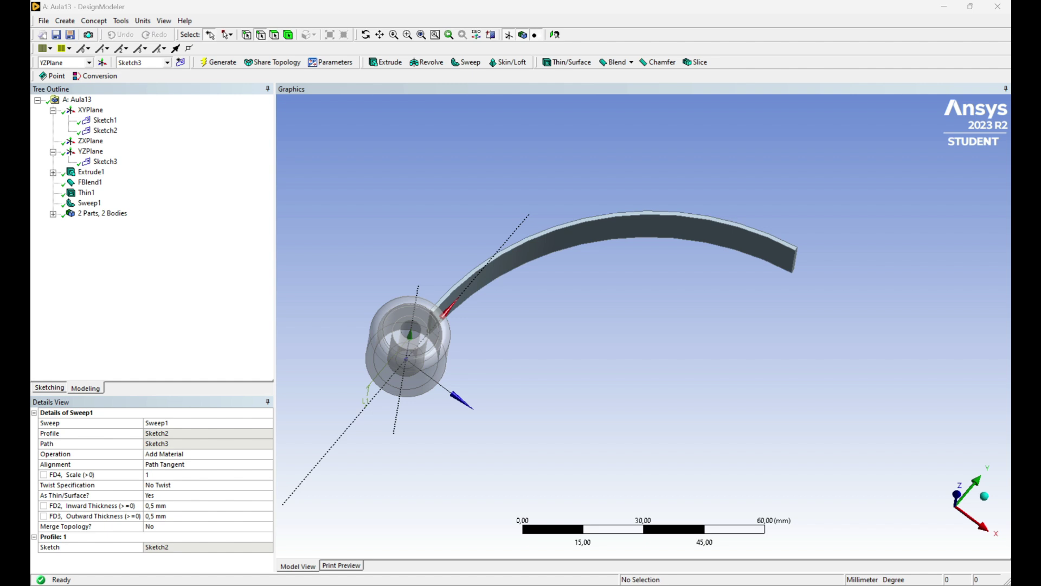
- Change the sweep's operation to Add Frozen
{"action": "left_click", "coordinate": [197, 458]}
{"action": "left_click", "coordinate": [198, 469]}
{"action": "middle_click_drag", "start_coordinate": [526, 412], "coordinate": [434, 313]}
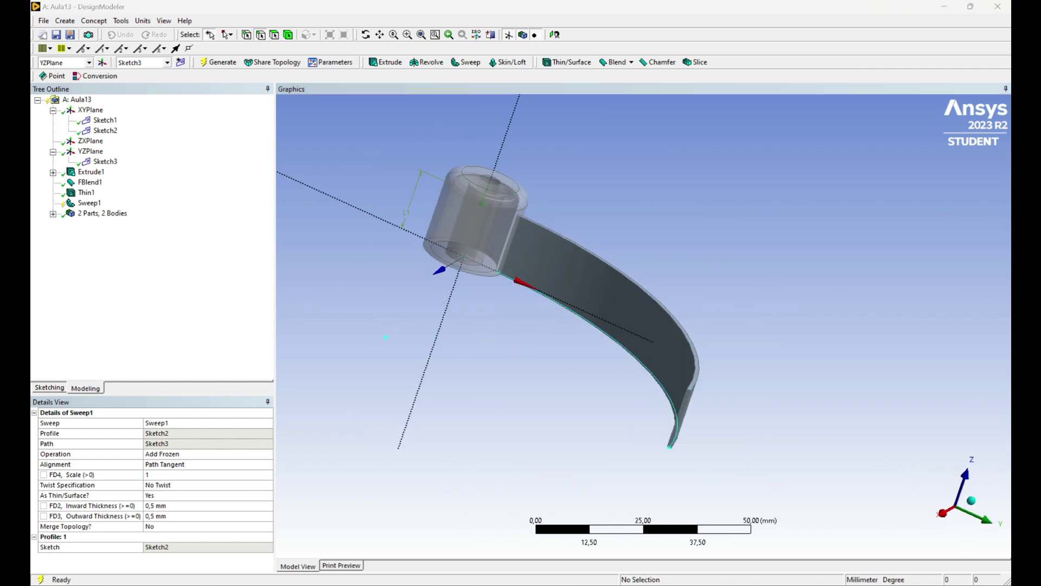
- Set the sweep's twist specification to Turns with a value of =40/360, and regenerate the blade
{"action": "scroll", "coordinate": [823, 523], "scroll_direction": "down", "scroll_amount": 1}
{"action": "scroll", "coordinate": [498, 274], "scroll_direction": "down", "scroll_amount": 1}
{"action": "scroll", "coordinate": [478, 374], "scroll_direction": "up", "scroll_amount": 5}
{"action": "middle_click_drag", "start_coordinate": [476, 384], "coordinate": [505, 401]}
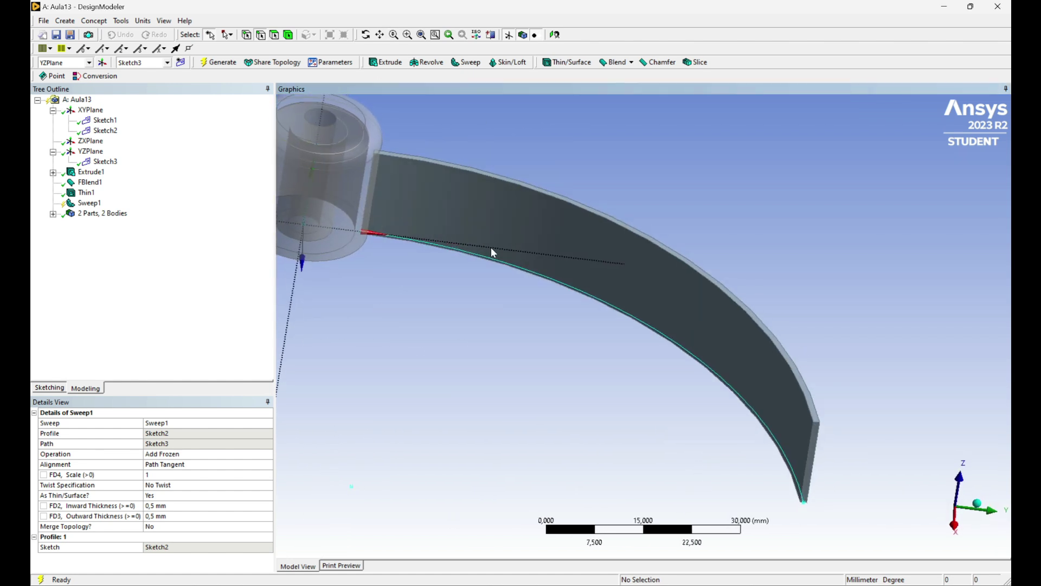
{"action": "left_click", "coordinate": [381, 36]}
{"action": "left_click_drag", "start_coordinate": [483, 155], "coordinate": [608, 189]}
{"action": "middle_click_drag", "start_coordinate": [576, 282], "coordinate": [571, 319]}
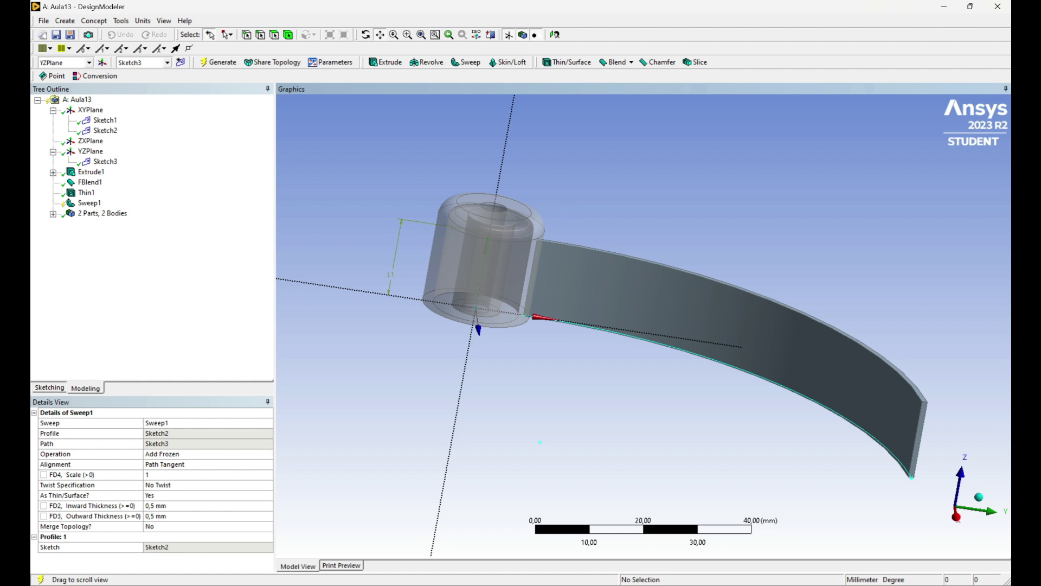
{"action": "left_click", "coordinate": [169, 485]}
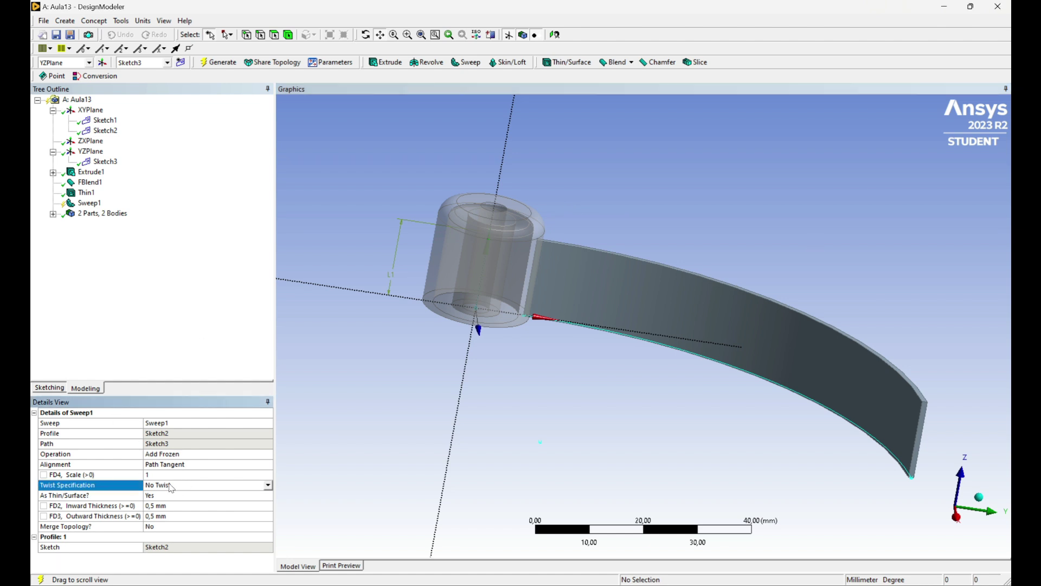
{"action": "left_click", "coordinate": [267, 485]}
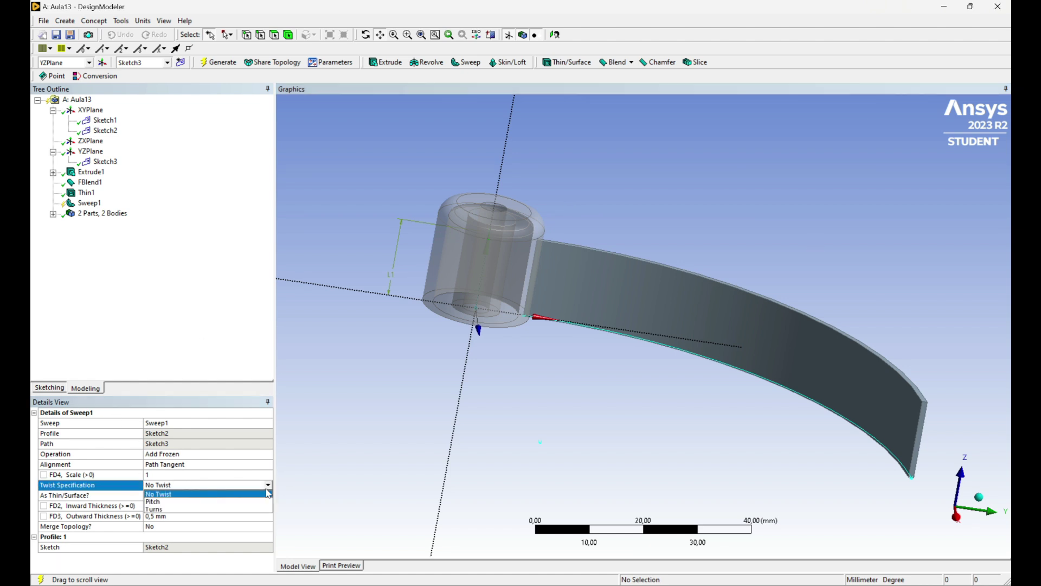
{"action": "left_click", "coordinate": [163, 502]}
{"action": "left_click", "coordinate": [156, 495]}
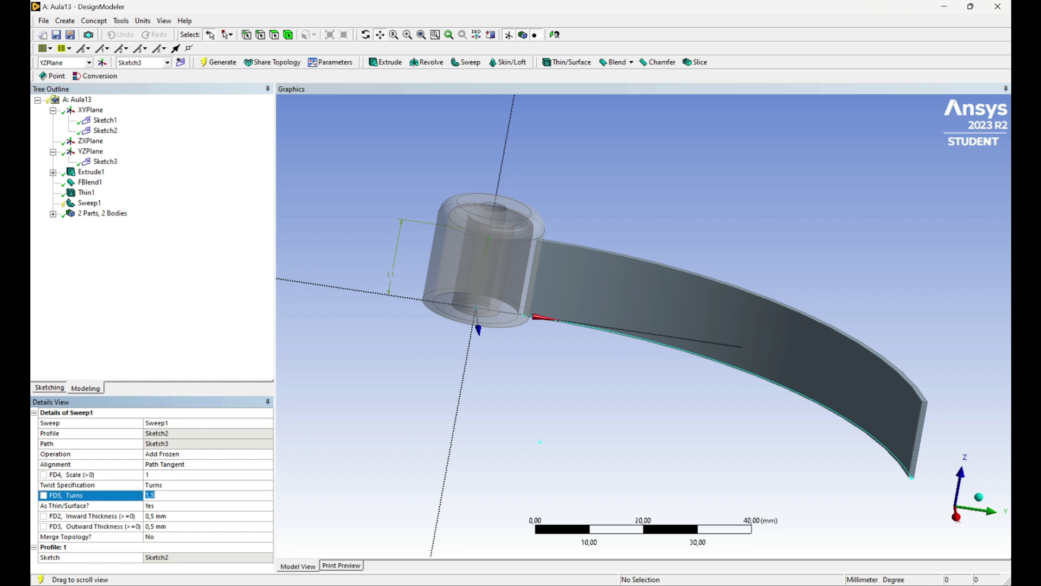
{"action": "type", "text": "=40/360"}
{"action": "key", "text": "Return"}
{"action": "left_click", "coordinate": [217, 62]}
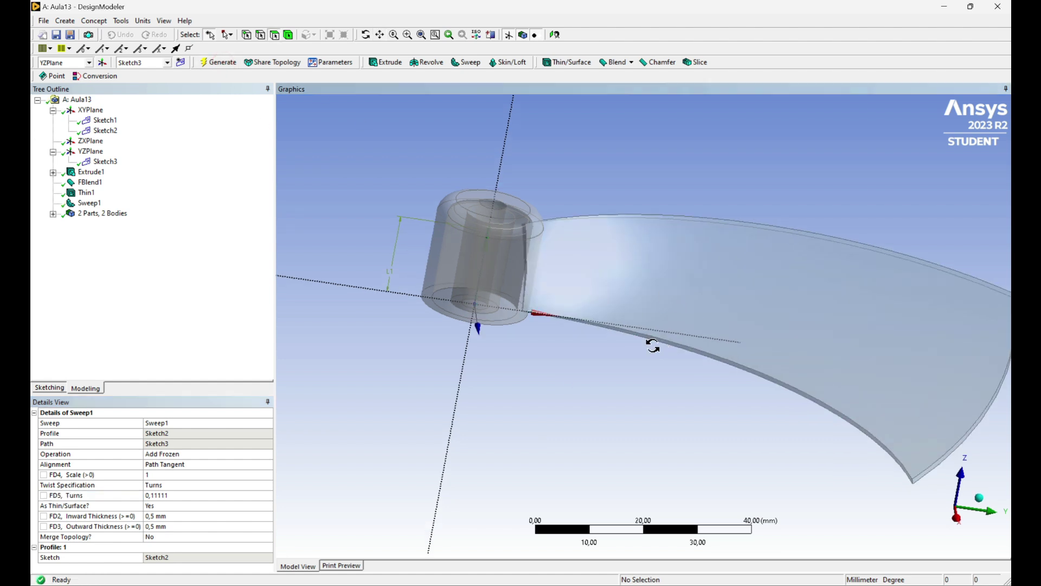
- Inspect the twisted blade from several angles and save the model
{"action": "middle_click_drag", "start_coordinate": [653, 345], "coordinate": [662, 391]}
{"action": "scroll", "coordinate": [654, 346], "scroll_direction": "down", "scroll_amount": 4}
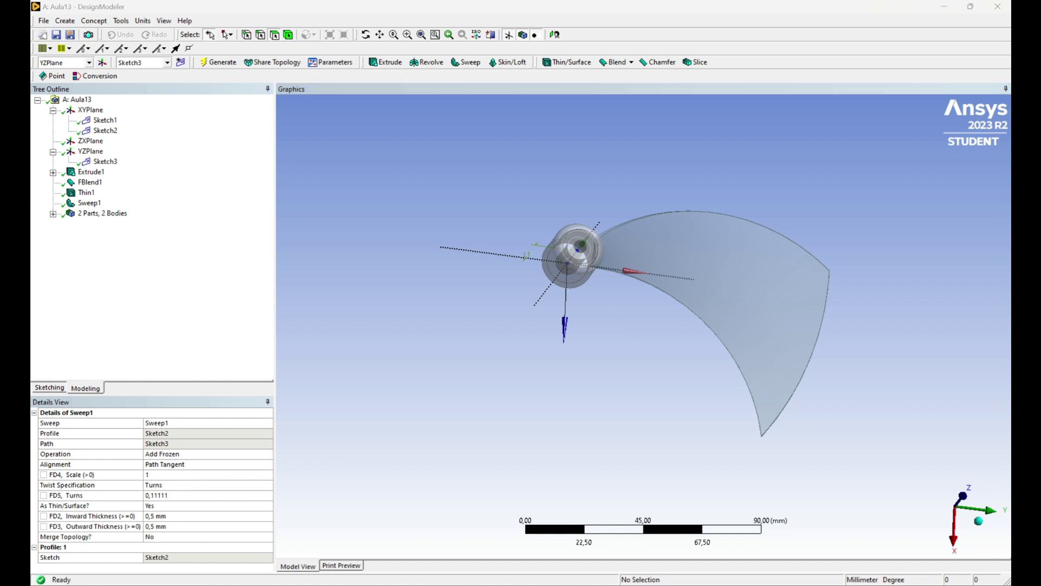
{"action": "middle_click_drag", "start_coordinate": [623, 235], "coordinate": [652, 137]}
{"action": "scroll", "coordinate": [652, 138], "scroll_direction": "up", "scroll_amount": 4}
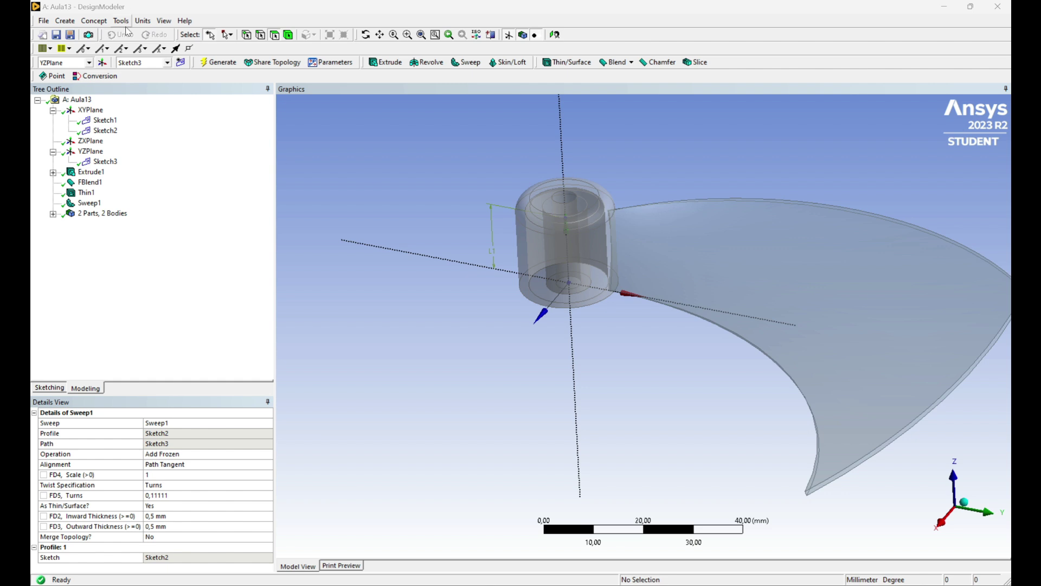
{"action": "left_click", "coordinate": [57, 35]}
- Create a Translate body transformation for the blade body, directed upward along the vertical axis line through the hub
{"action": "left_click", "coordinate": [65, 21]}
{"action": "mouse_move", "coordinate": [96, 189]}
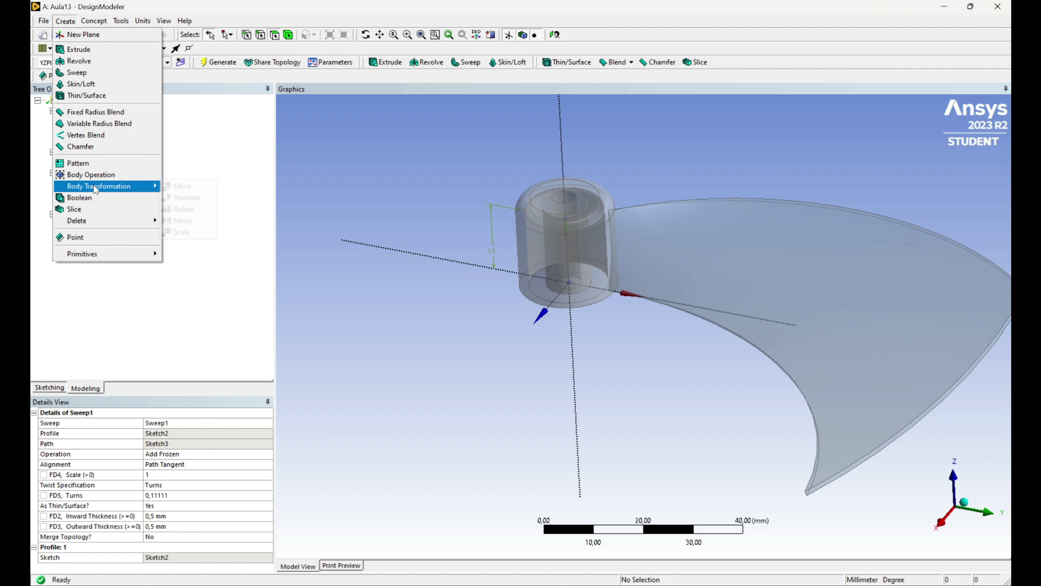
{"action": "left_click", "coordinate": [205, 198]}
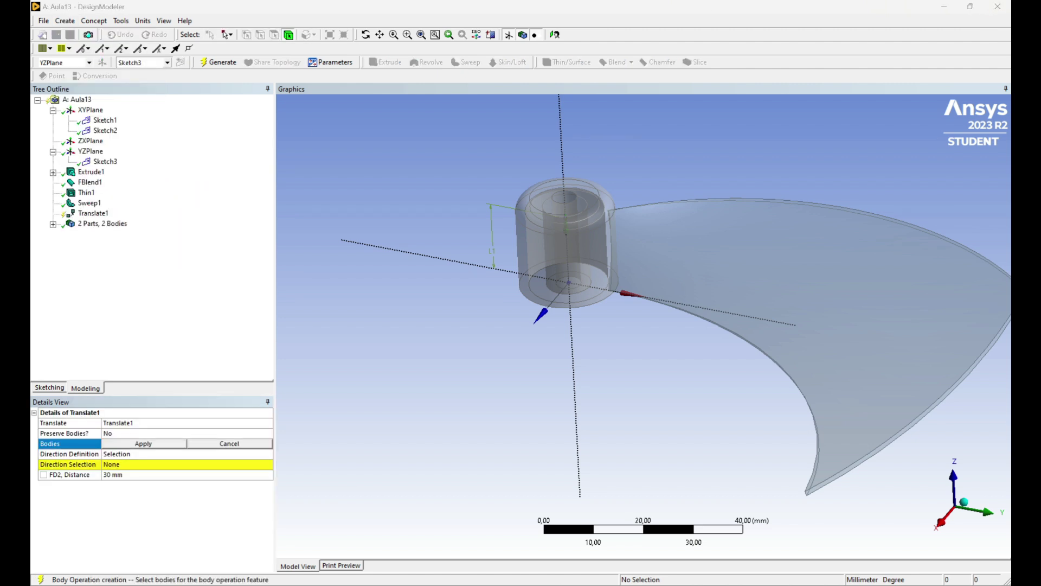
{"action": "left_click", "coordinate": [749, 298]}
{"action": "left_click", "coordinate": [144, 443]}
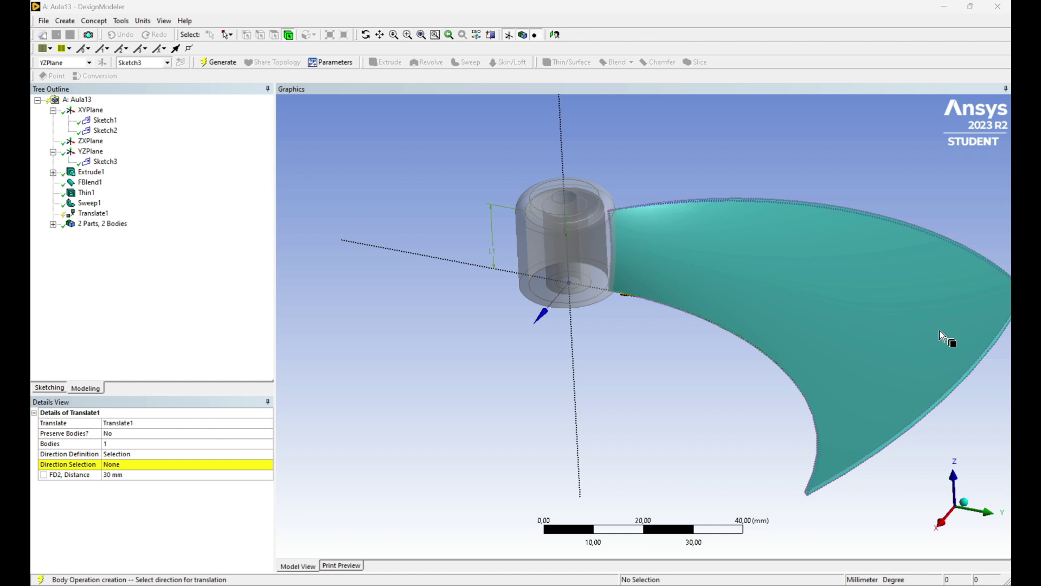
{"action": "left_click", "coordinate": [111, 464]}
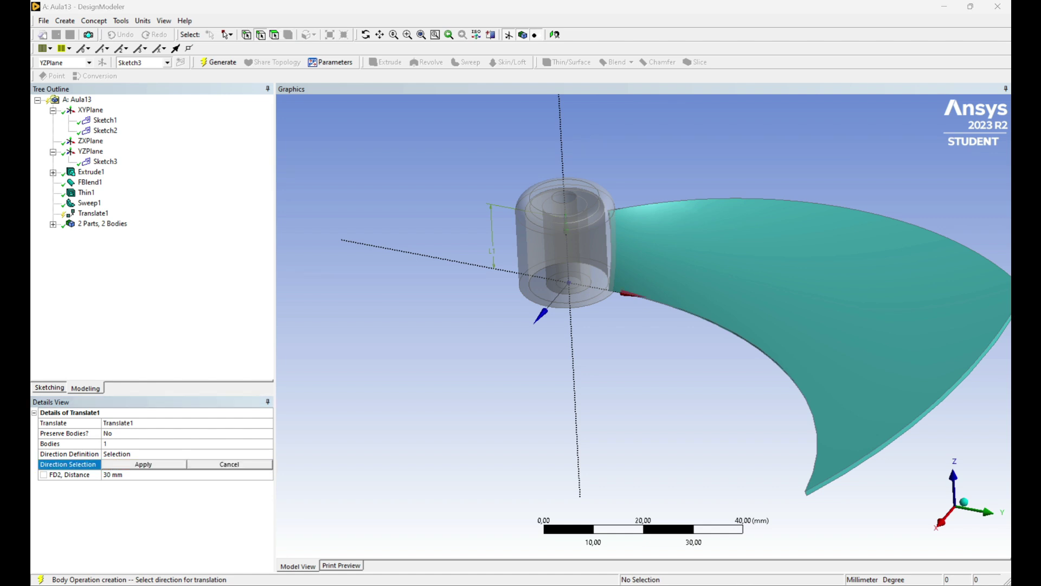
{"action": "left_click", "coordinate": [562, 155]}
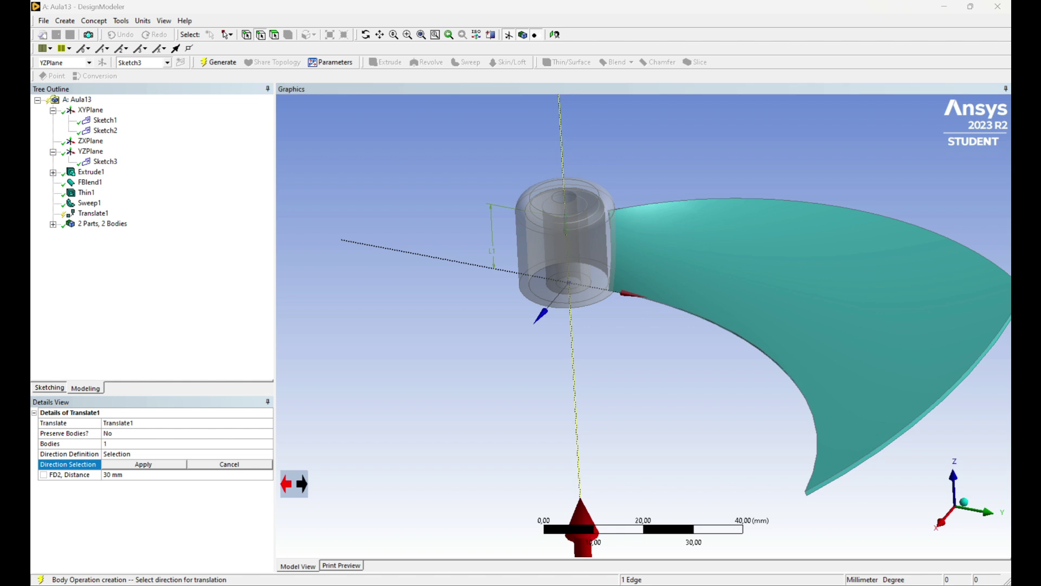
{"action": "left_click", "coordinate": [304, 488]}
{"action": "left_click", "coordinate": [290, 487]}
{"action": "left_click", "coordinate": [136, 464]}
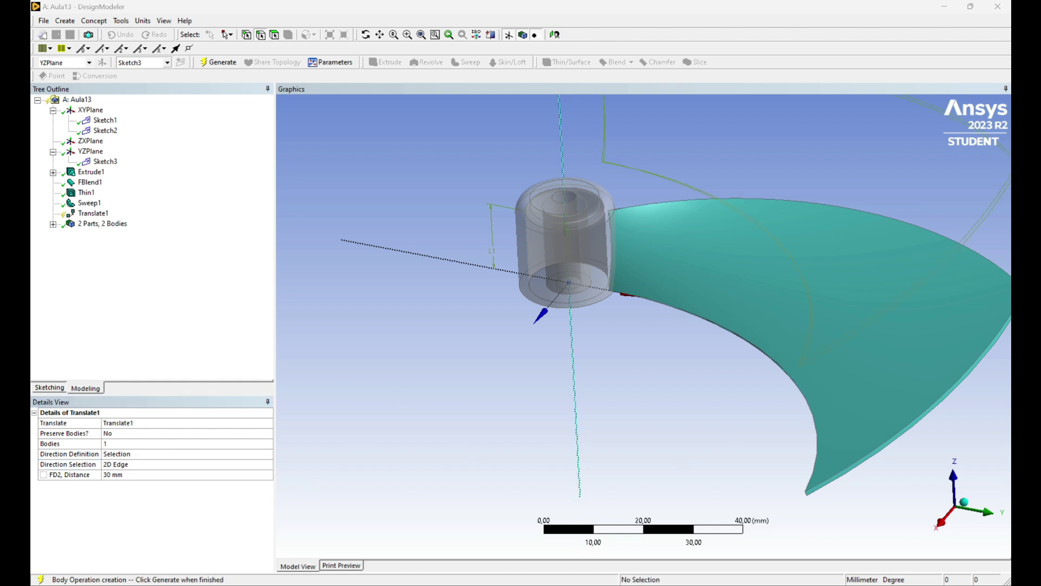
- Set the blade's translation distance to 1 mm and generate it
{"action": "left_click", "coordinate": [108, 476]}
{"action": "type", "text": "1"}
{"action": "key", "text": "Return"}
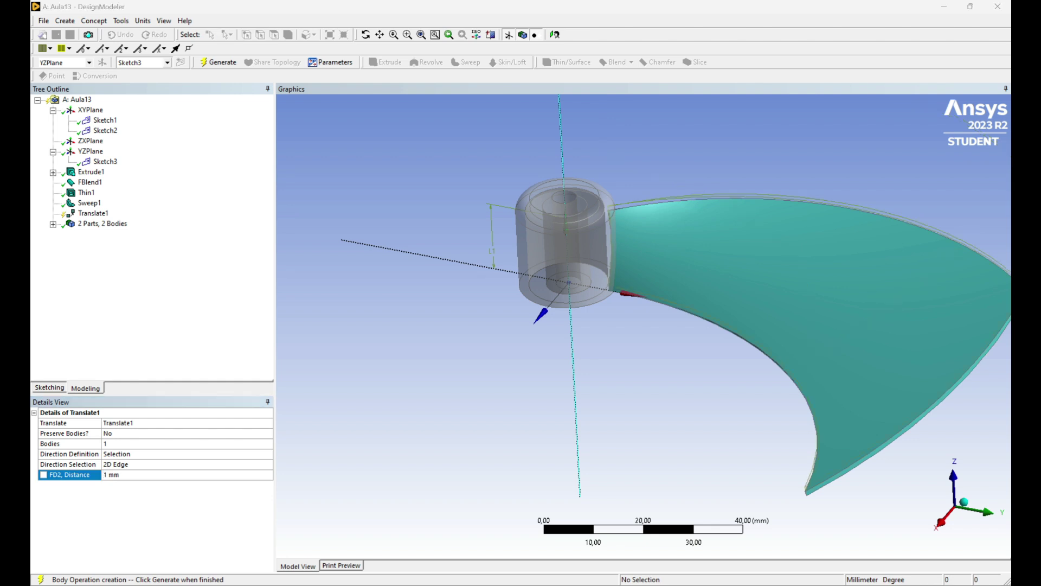
{"action": "left_click", "coordinate": [219, 62]}
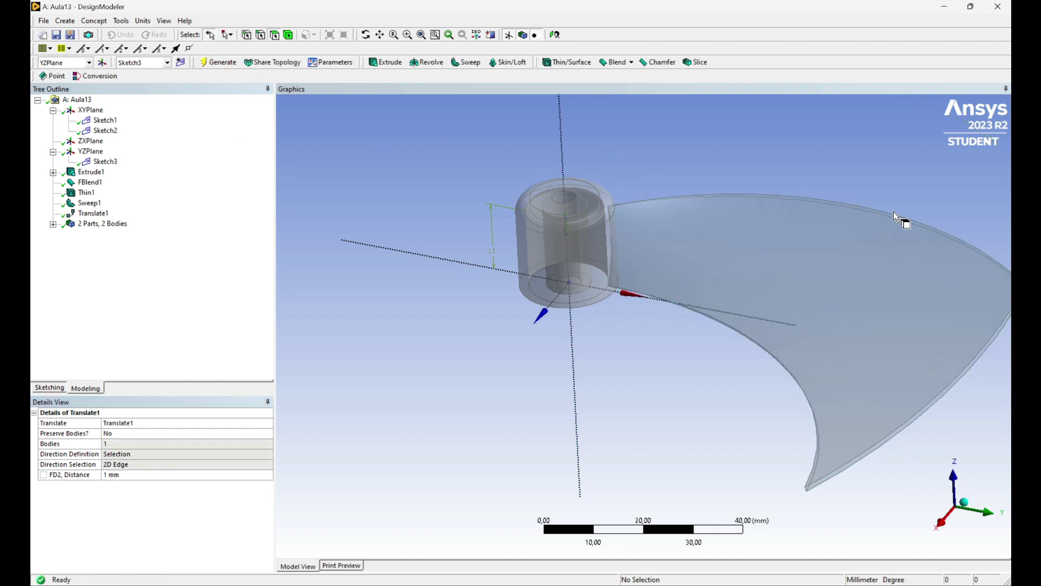
- Add a 3 mm fixed-radius blend to the two short corner edges at the blade's tip and generate it
{"action": "middle_click_drag", "start_coordinate": [801, 446], "coordinate": [558, 332]}
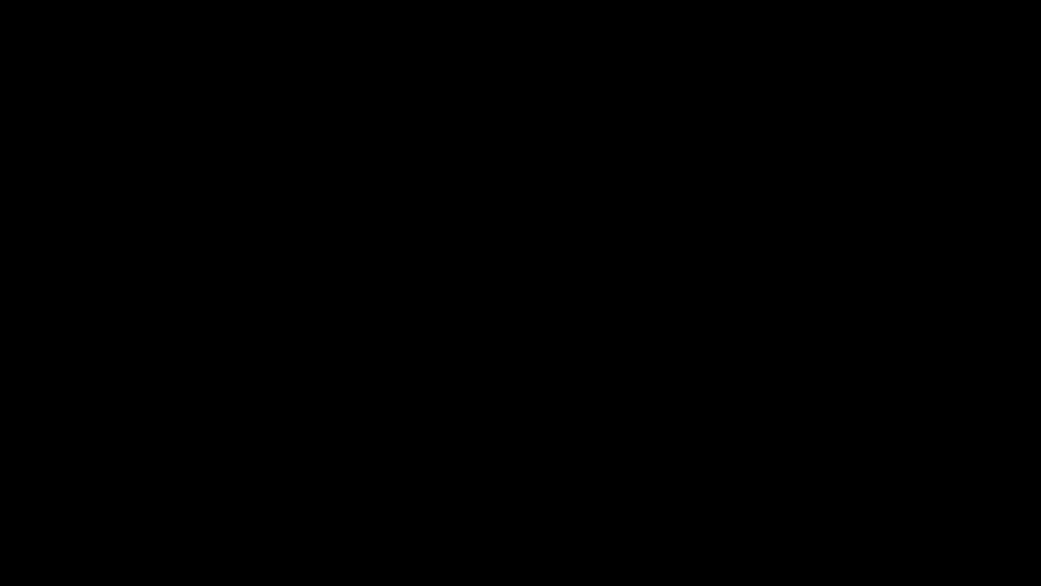
{"action": "left_click", "coordinate": [616, 62]}
{"action": "left_click", "coordinate": [623, 76]}
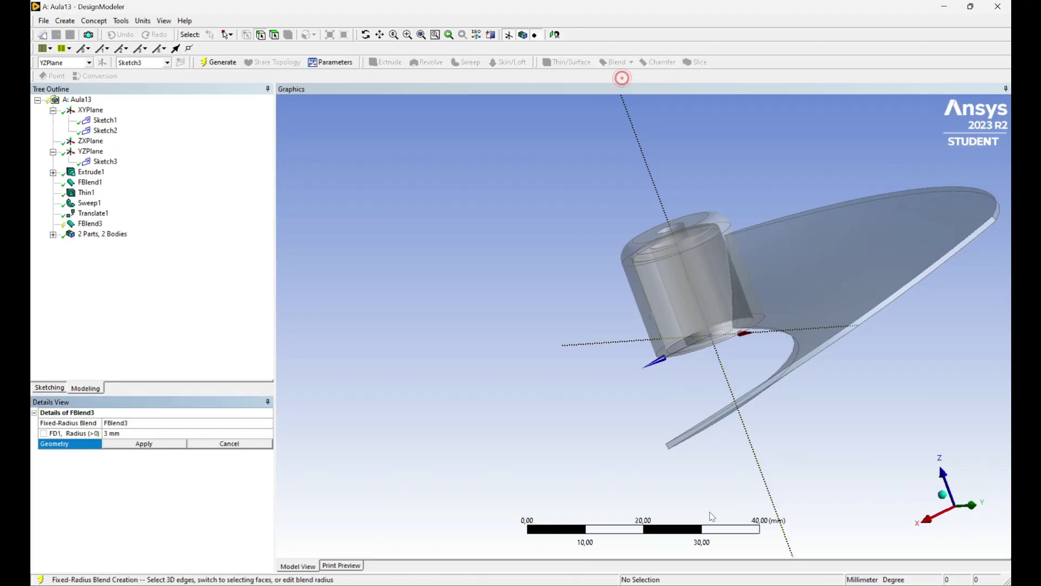
{"action": "left_click", "coordinate": [673, 452]}
{"action": "left_click", "coordinate": [675, 452]}
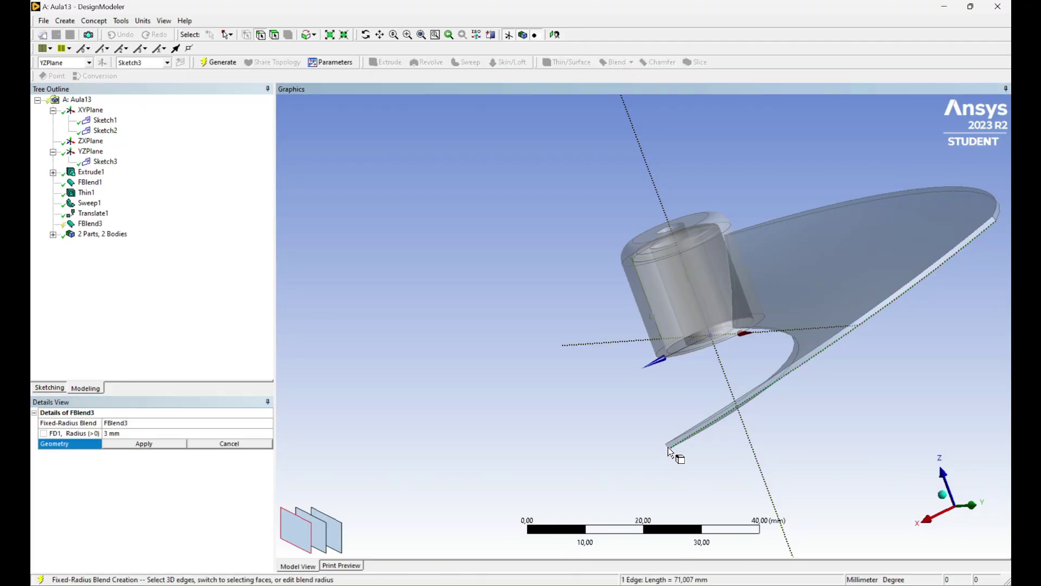
{"action": "left_click", "coordinate": [997, 224], "text": "ctrl"}
{"action": "left_click", "coordinate": [142, 444]}
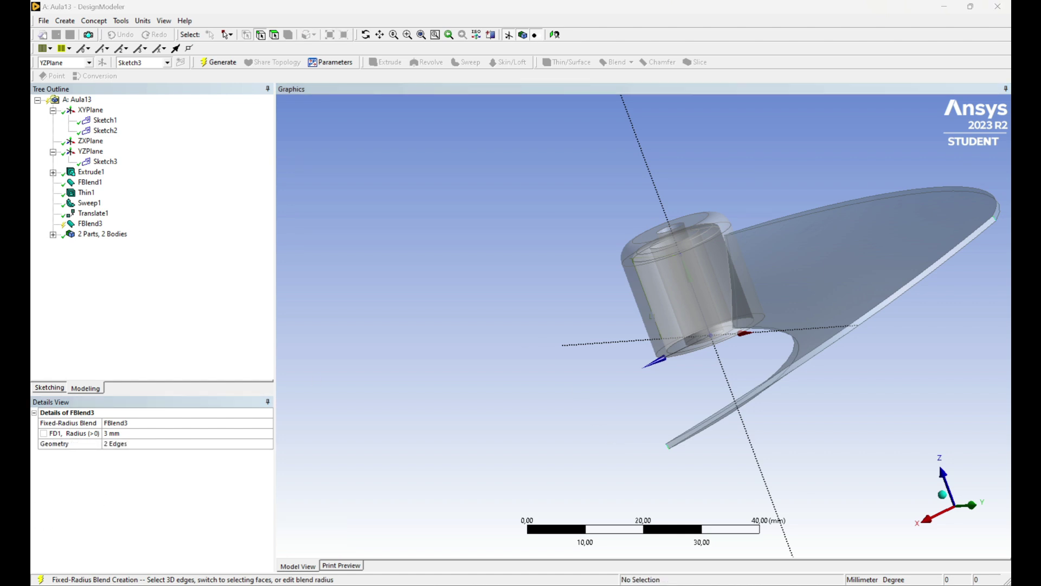
{"action": "left_click", "coordinate": [218, 61]}
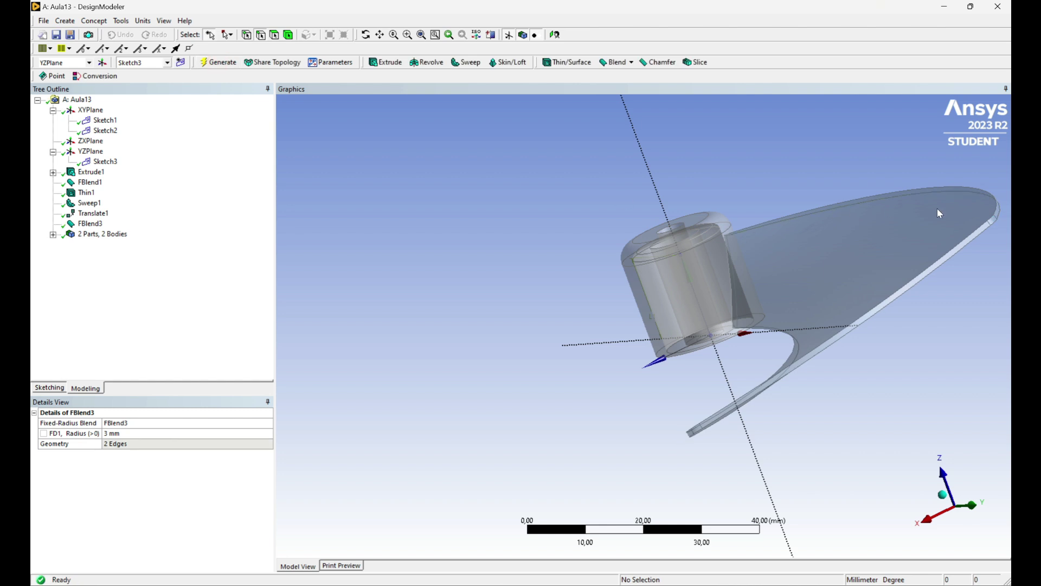
- Set the blade tip blend's radius to 15 mm and regenerate the model
{"action": "middle_click_drag", "start_coordinate": [944, 344], "coordinate": [937, 274]}
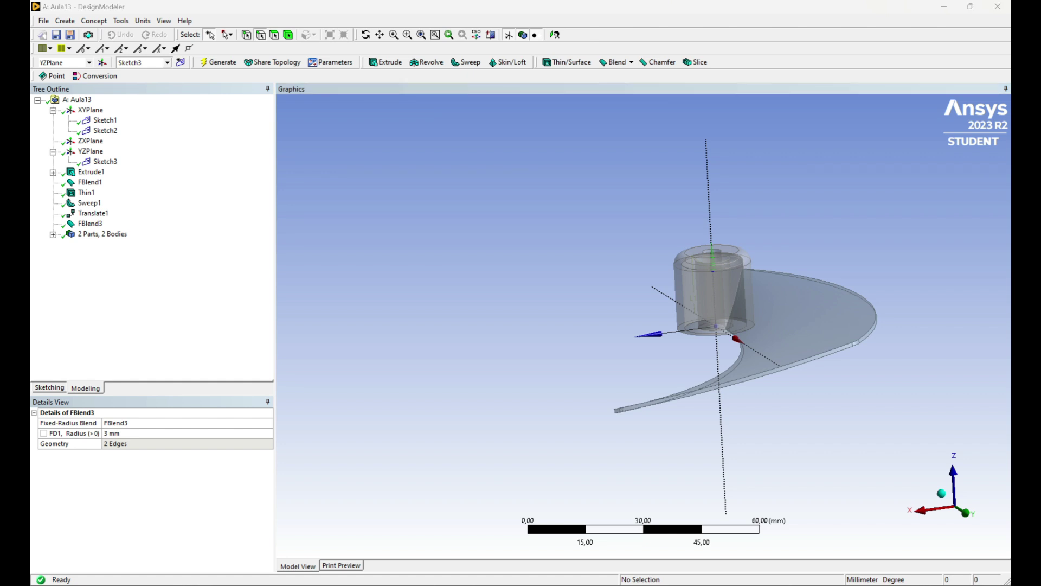
{"action": "left_click", "coordinate": [140, 433]}
{"action": "type", "text": "15"}
{"action": "key", "text": "Return"}
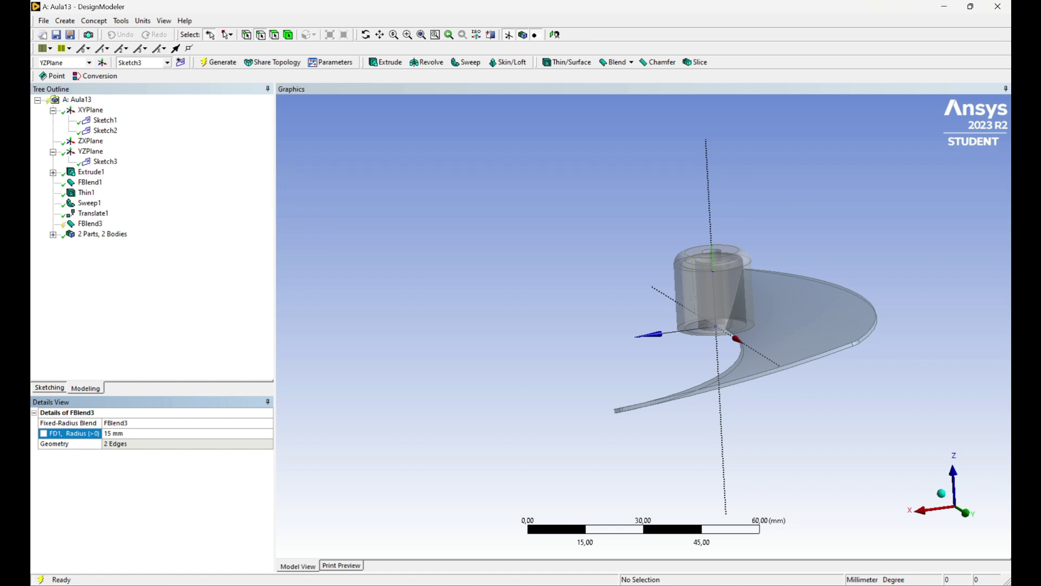
{"action": "left_click", "coordinate": [216, 61]}
- Unite the blade and hub bodies with a Boolean operation and generate it
{"action": "middle_click_drag", "start_coordinate": [687, 295], "coordinate": [785, 360]}
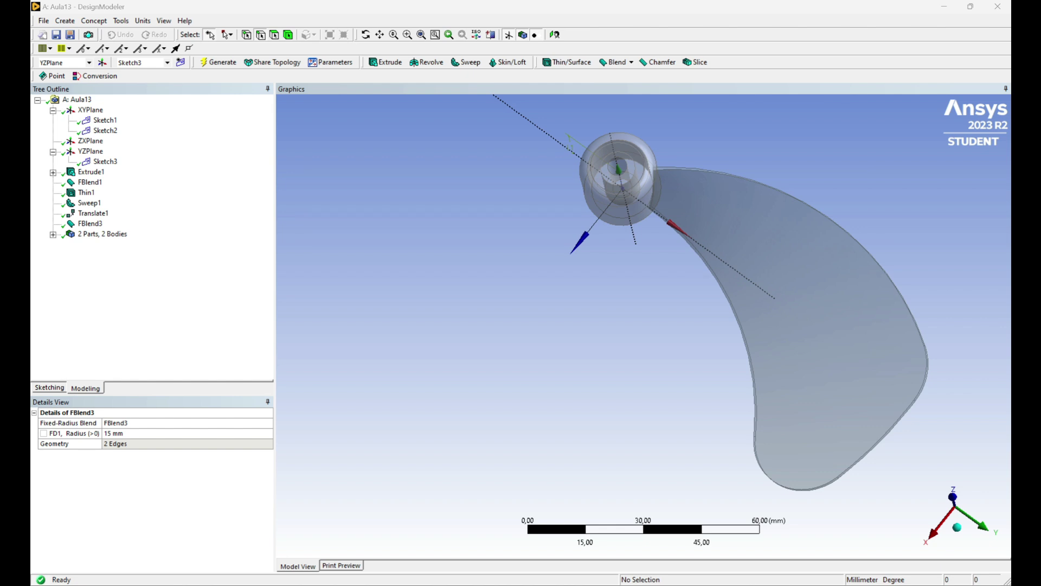
{"action": "left_click", "coordinate": [65, 21]}
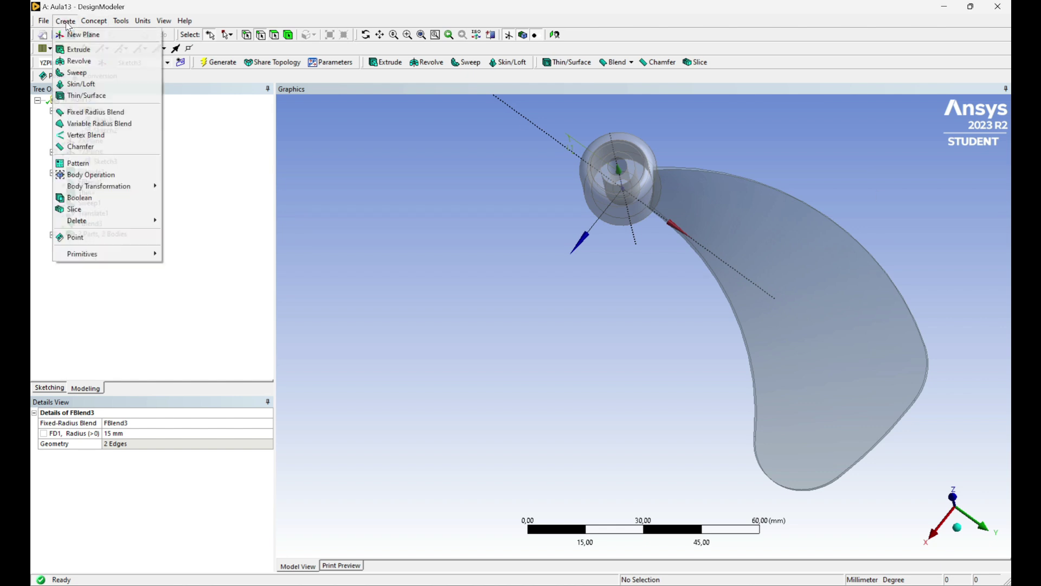
{"action": "left_click", "coordinate": [98, 203]}
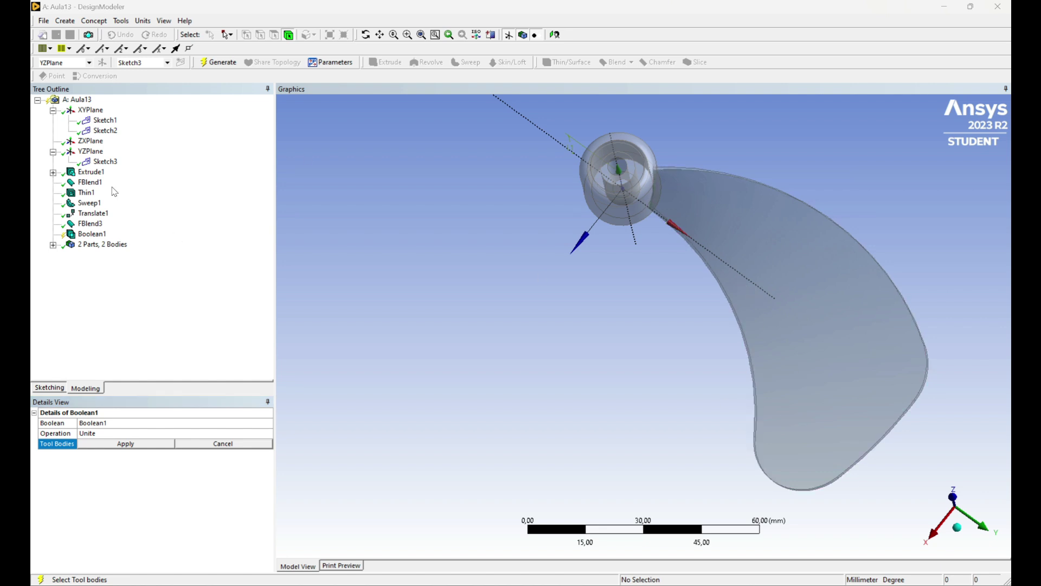
{"action": "left_click", "coordinate": [748, 272]}
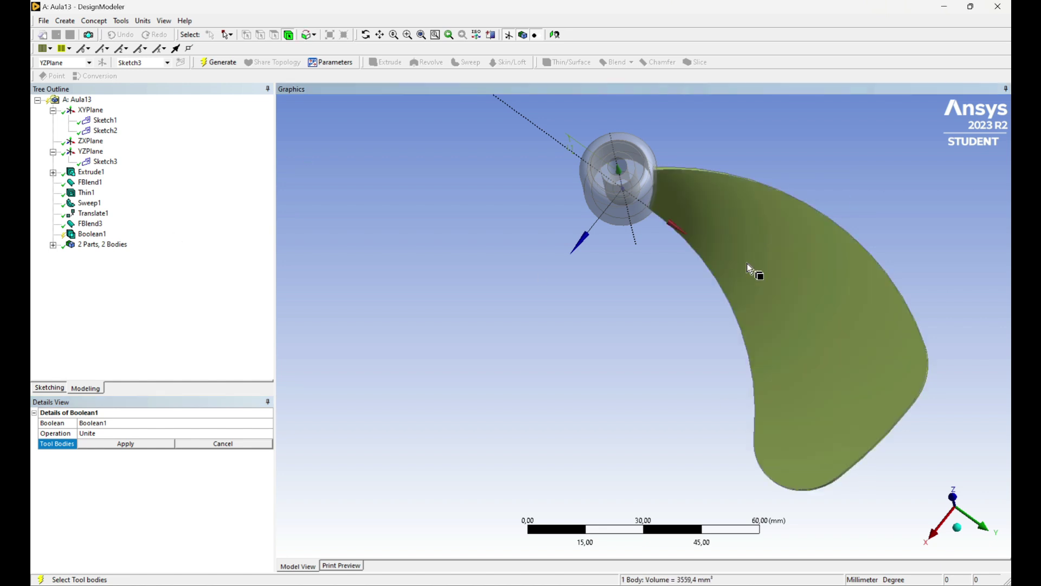
{"action": "left_click", "coordinate": [650, 204], "text": "ctrl"}
{"action": "middle_click_drag", "start_coordinate": [499, 317], "coordinate": [506, 413]}
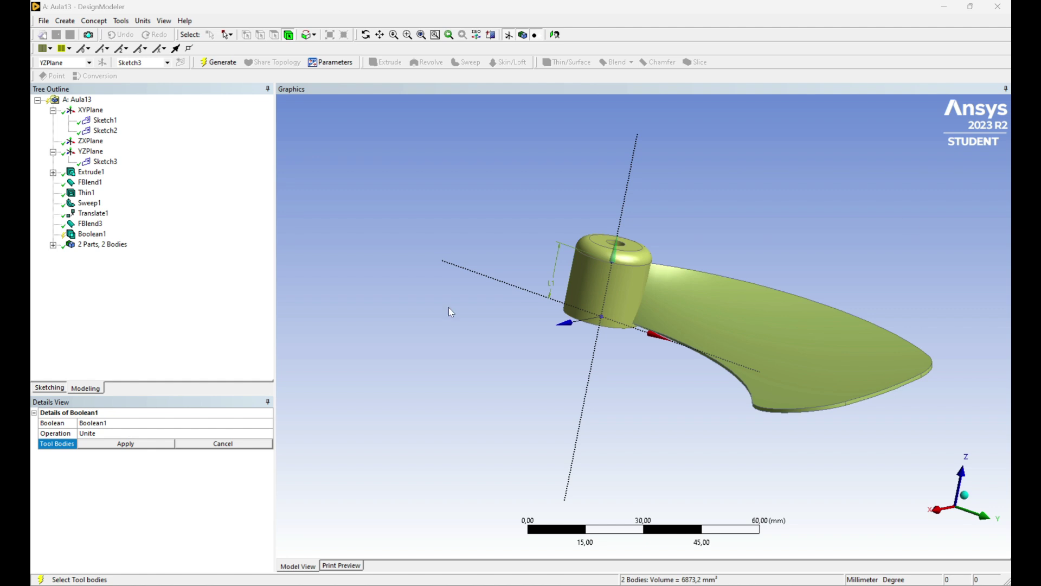
{"action": "left_click", "coordinate": [144, 445]}
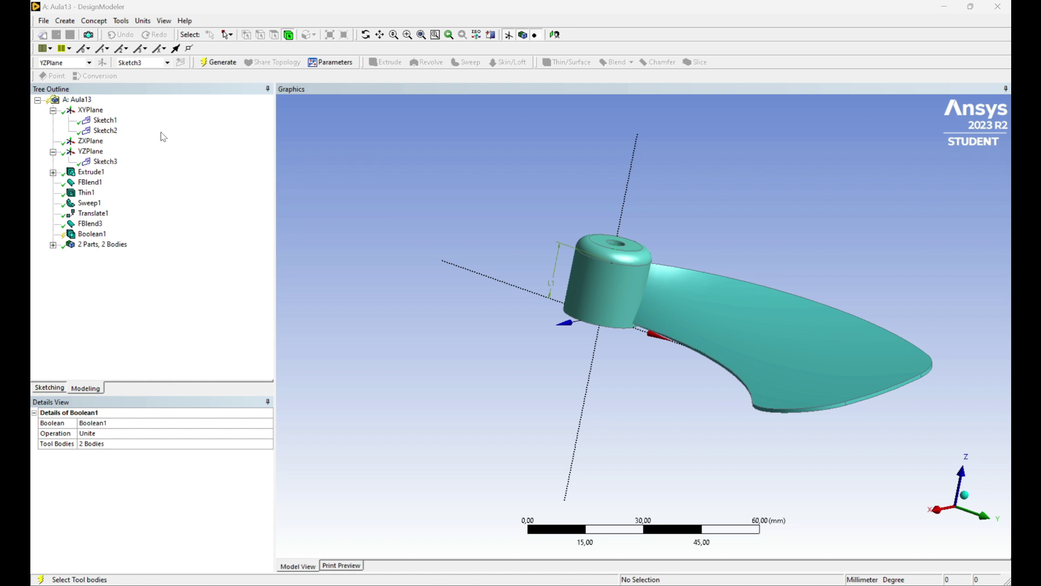
{"action": "left_click", "coordinate": [222, 63]}
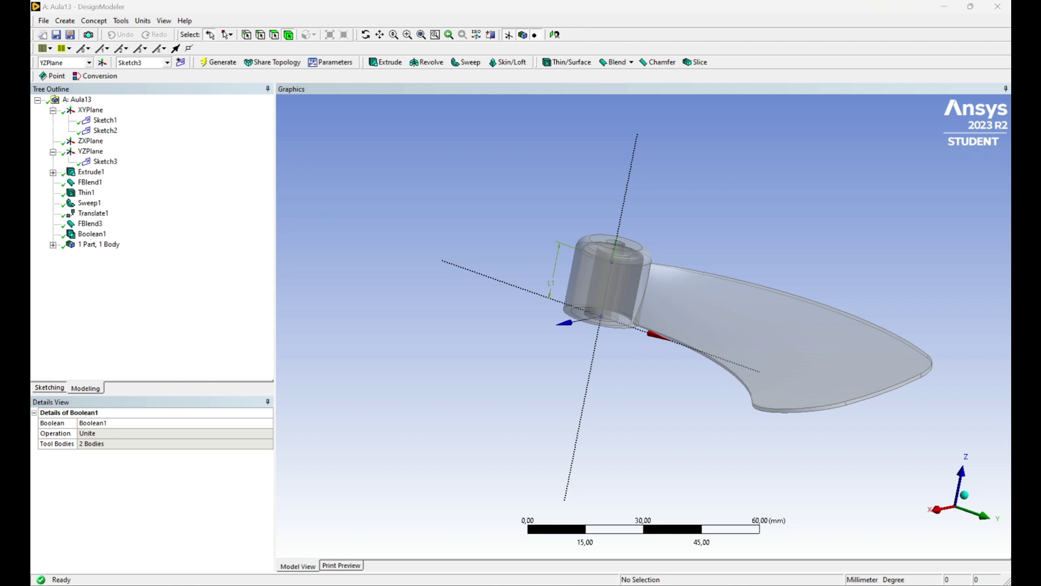
- Chamfer the two edges where the blade meets the hub with left and right lengths of 3 mm, and generate it
{"action": "scroll", "coordinate": [681, 292], "scroll_direction": "up", "scroll_amount": 6}
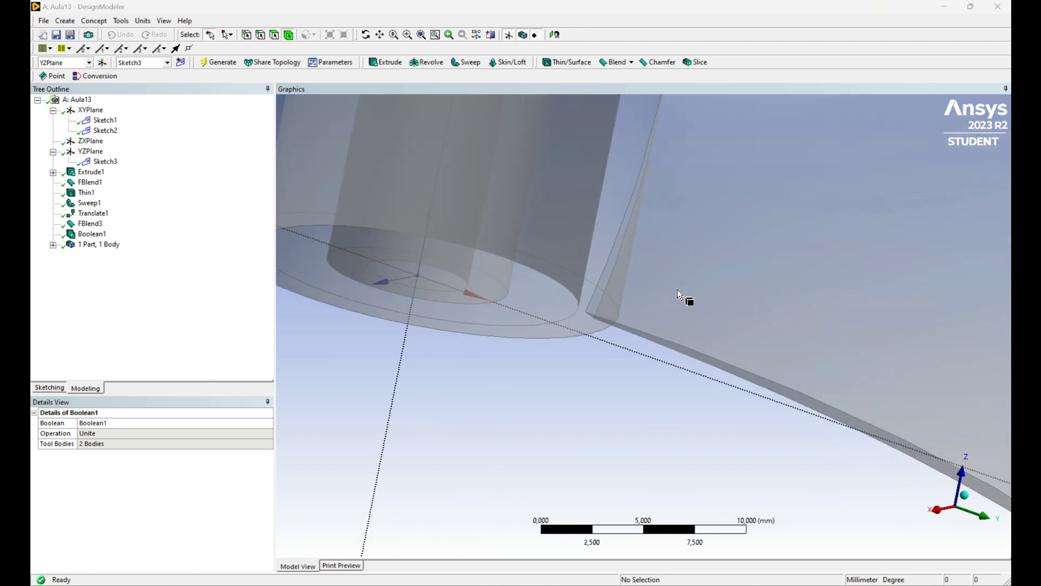
{"action": "scroll", "coordinate": [681, 293], "scroll_direction": "up", "scroll_amount": 1}
{"action": "left_click", "coordinate": [666, 63]}
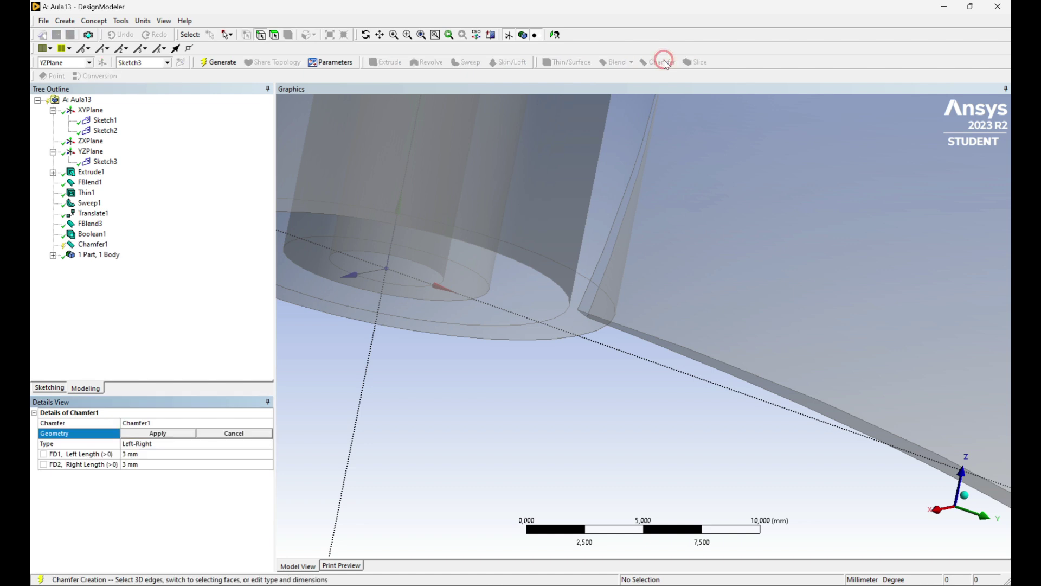
{"action": "left_click", "coordinate": [600, 255]}
{"action": "scroll", "coordinate": [704, 230], "scroll_direction": "down", "scroll_amount": 2}
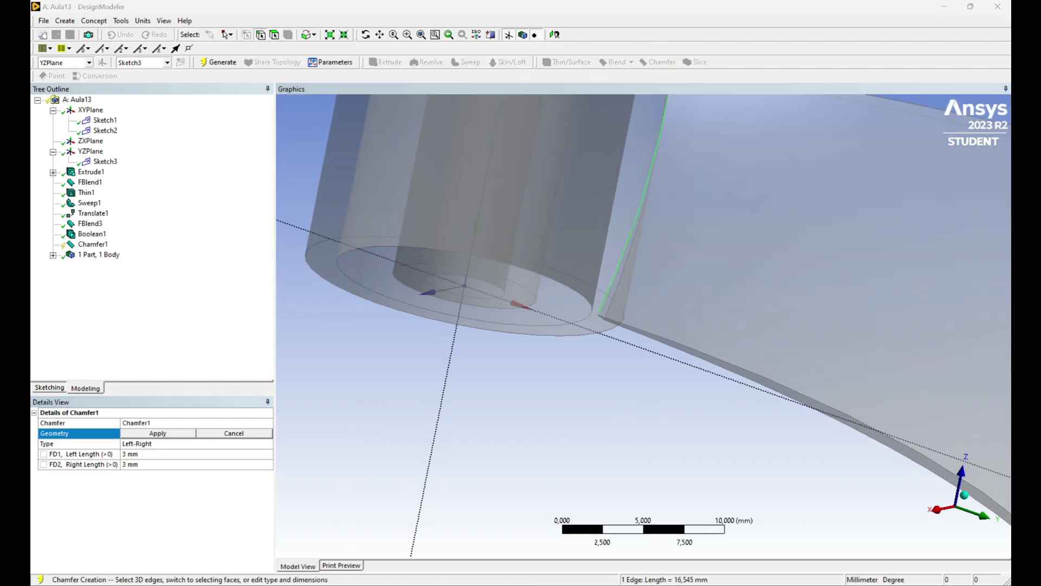
{"action": "left_click", "coordinate": [618, 285], "text": "ctrl"}
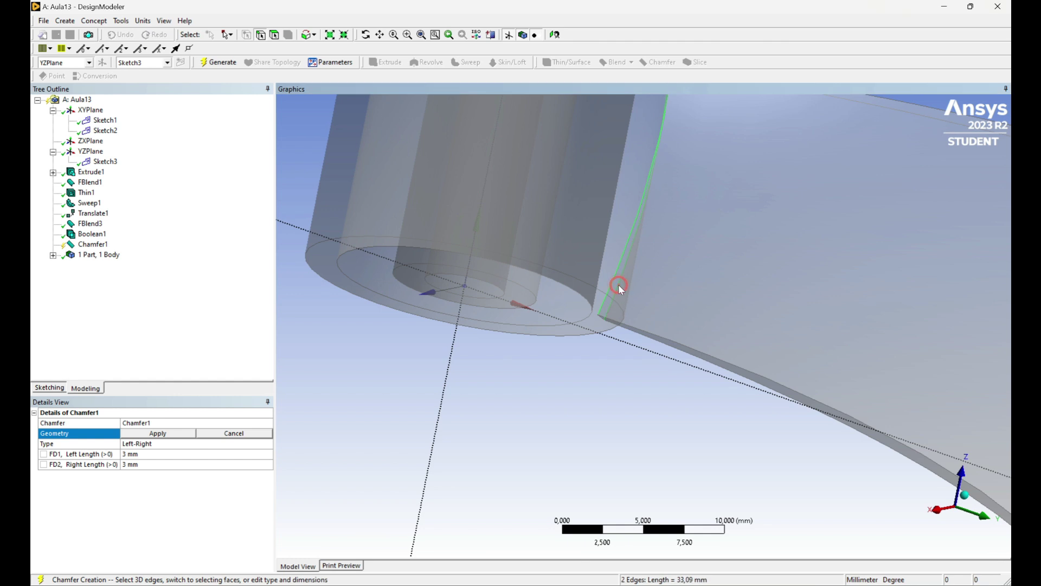
{"action": "scroll", "coordinate": [669, 231], "scroll_direction": "down", "scroll_amount": 3}
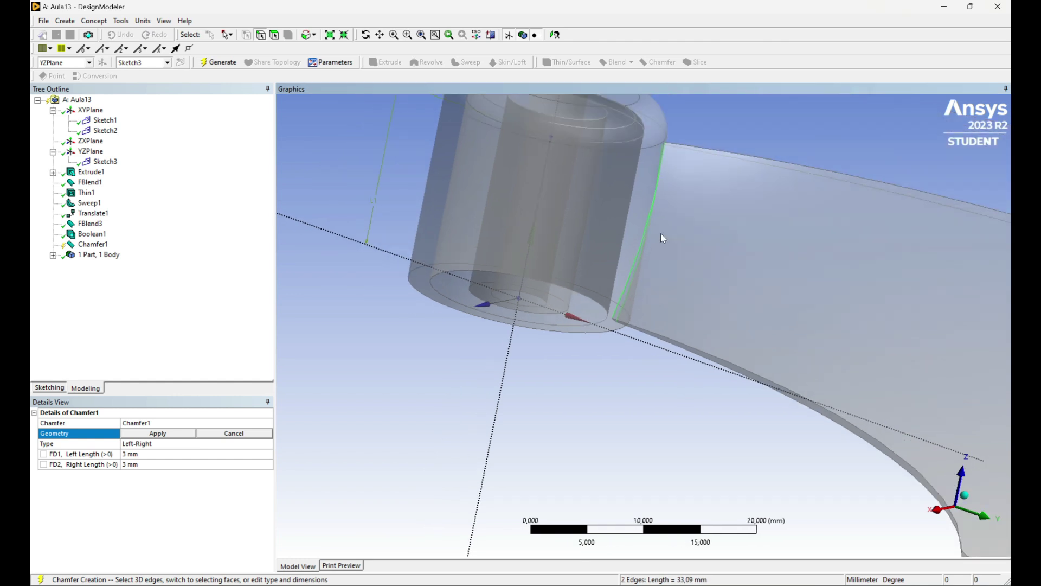
{"action": "left_click", "coordinate": [140, 433]}
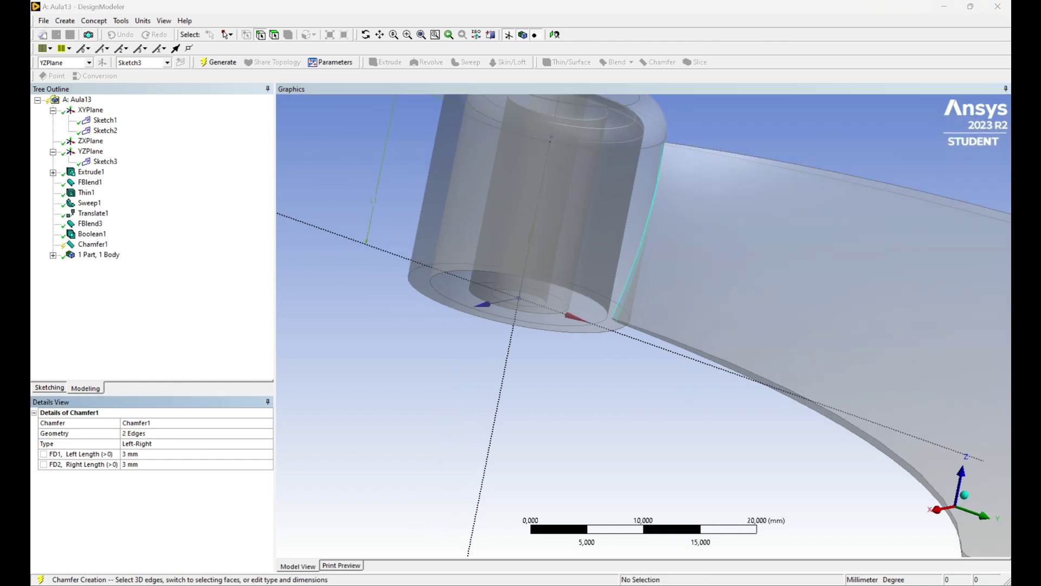
{"action": "left_click", "coordinate": [220, 63]}
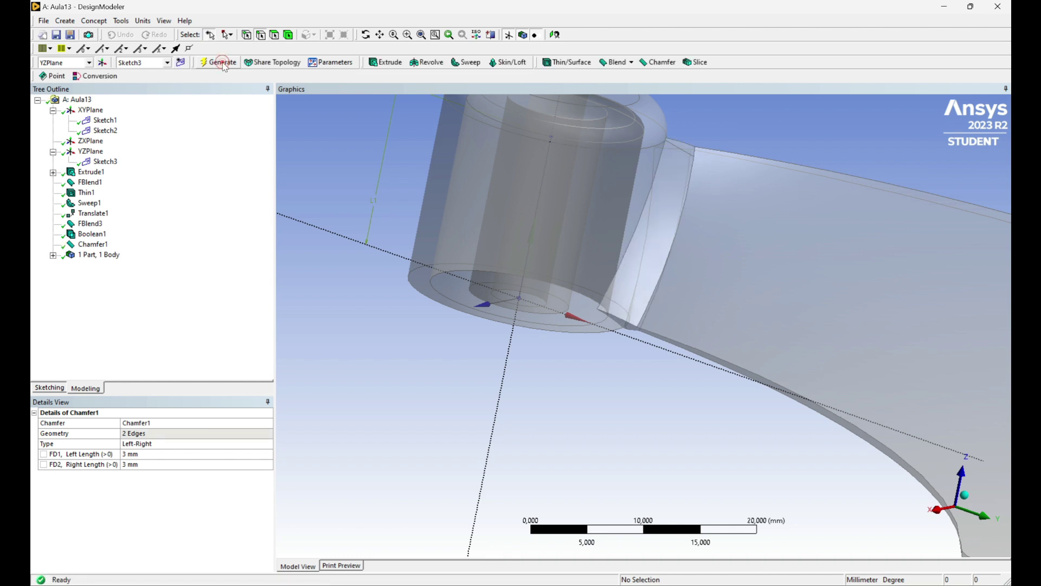
- Set the left and right lengths of the blade-to-hub chamfer to 1 mm and regenerate it
{"action": "scroll", "coordinate": [795, 162], "scroll_direction": "up", "scroll_amount": 3}
{"action": "middle_click_drag", "start_coordinate": [787, 190], "coordinate": [755, 198]}
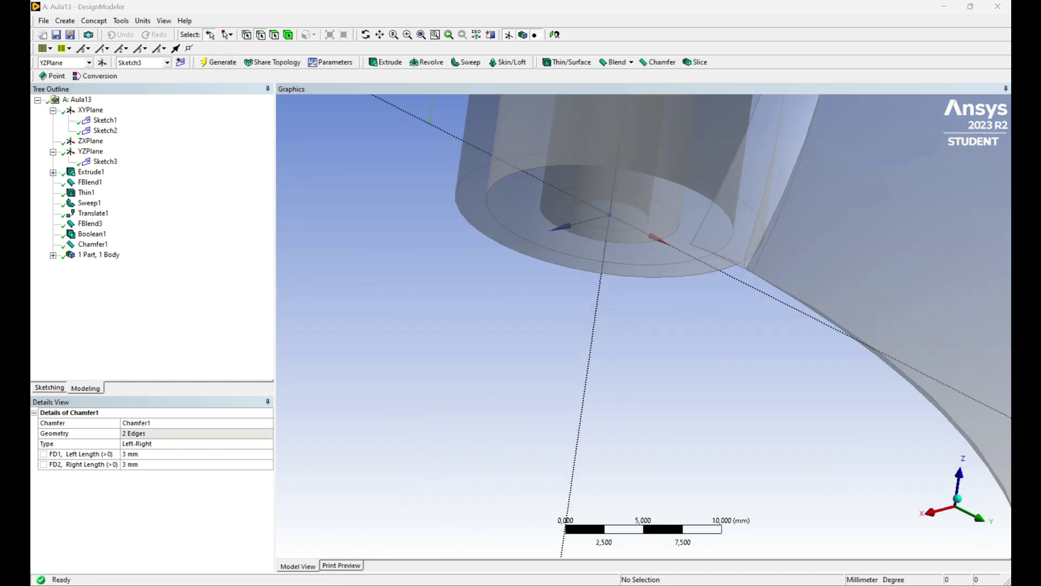
{"action": "left_click", "coordinate": [132, 454]}
{"action": "type", "text": "1"}
{"action": "key", "text": "Return"}
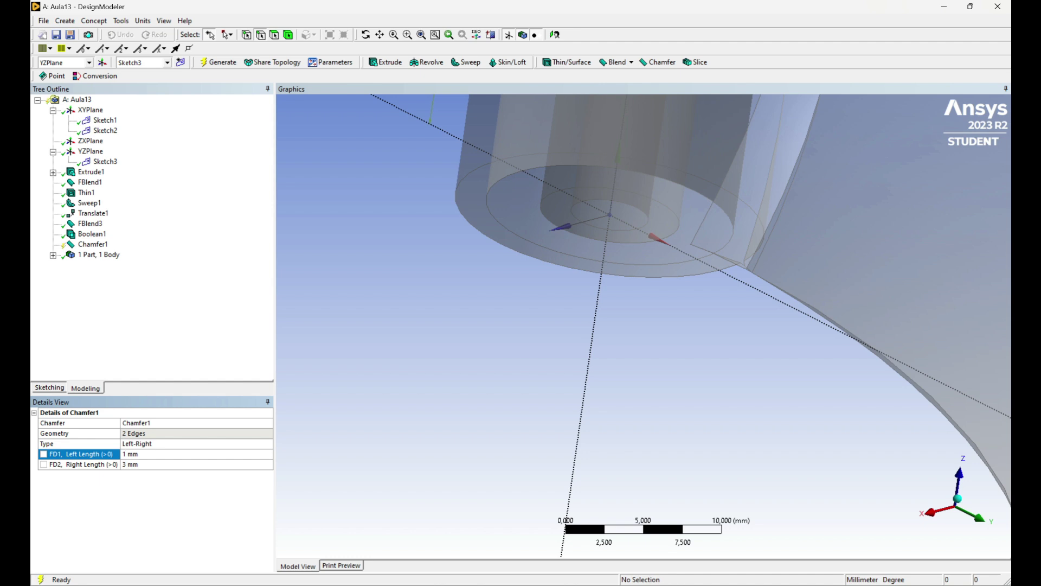
{"action": "left_click", "coordinate": [146, 464]}
{"action": "type", "text": "1"}
{"action": "key", "text": "Return"}
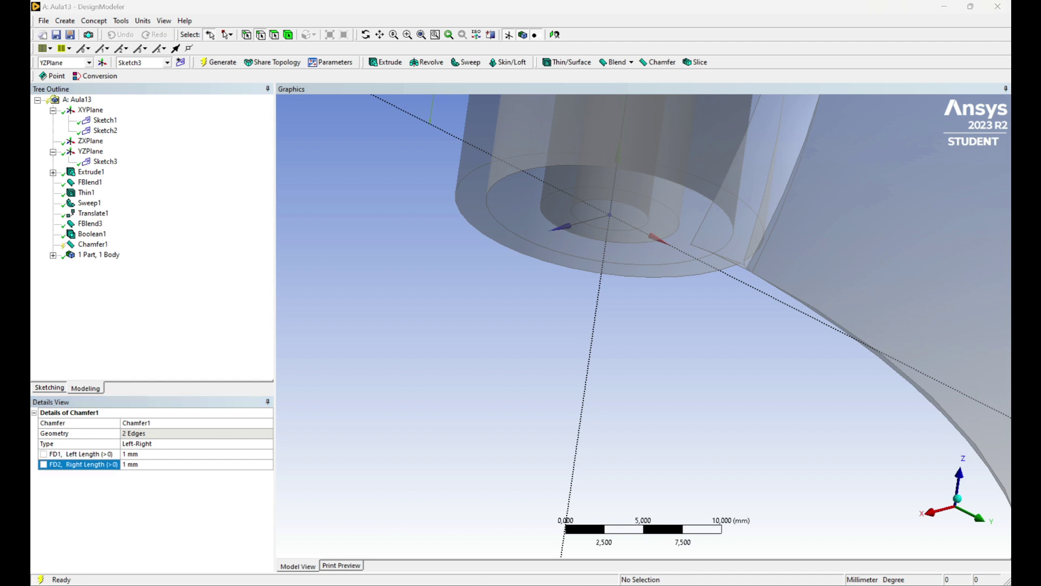
{"action": "left_click", "coordinate": [218, 62]}
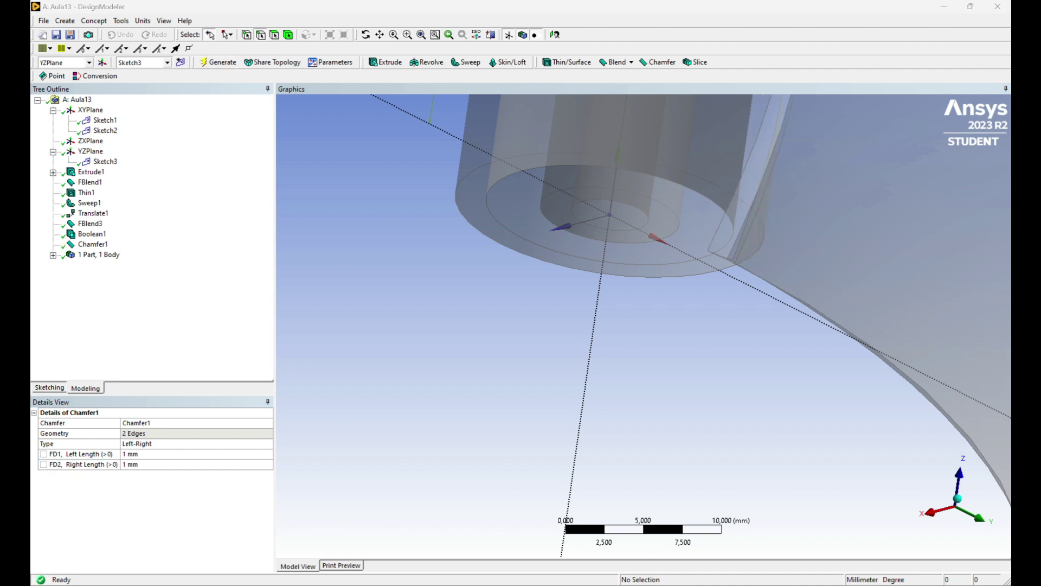
- Inspect the chamfered junction between the blade and the hub up close
{"action": "middle_click_drag", "start_coordinate": [797, 195], "coordinate": [763, 200]}
{"action": "left_click", "coordinate": [379, 35]}
{"action": "left_click_drag", "start_coordinate": [753, 262], "coordinate": [649, 393]}
{"action": "left_click_drag", "start_coordinate": [716, 172], "coordinate": [710, 205]}
{"action": "scroll", "coordinate": [732, 242], "scroll_direction": "up", "scroll_amount": 5}
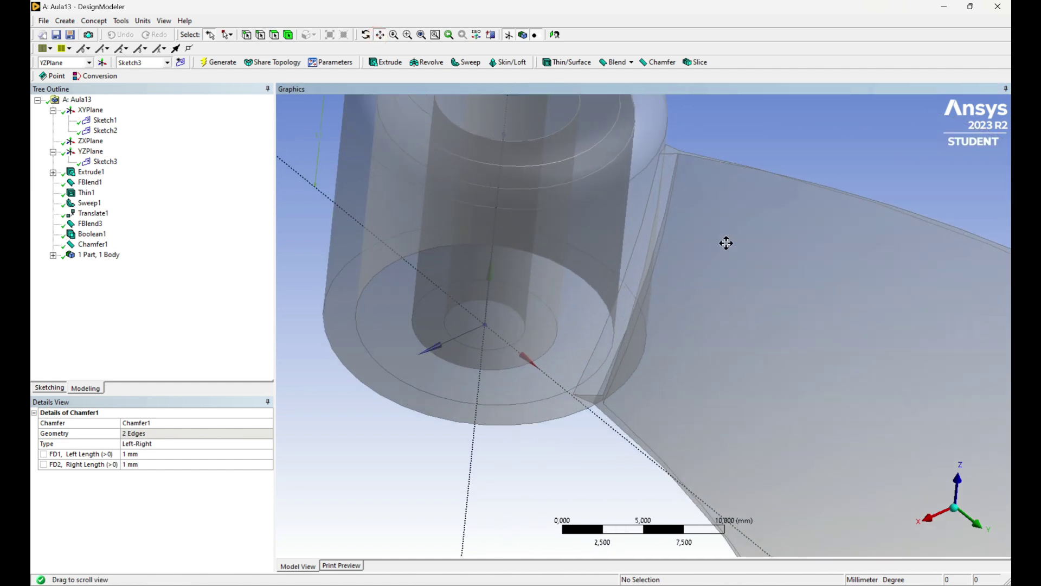
{"action": "scroll", "coordinate": [726, 243], "scroll_direction": "up", "scroll_amount": 2}
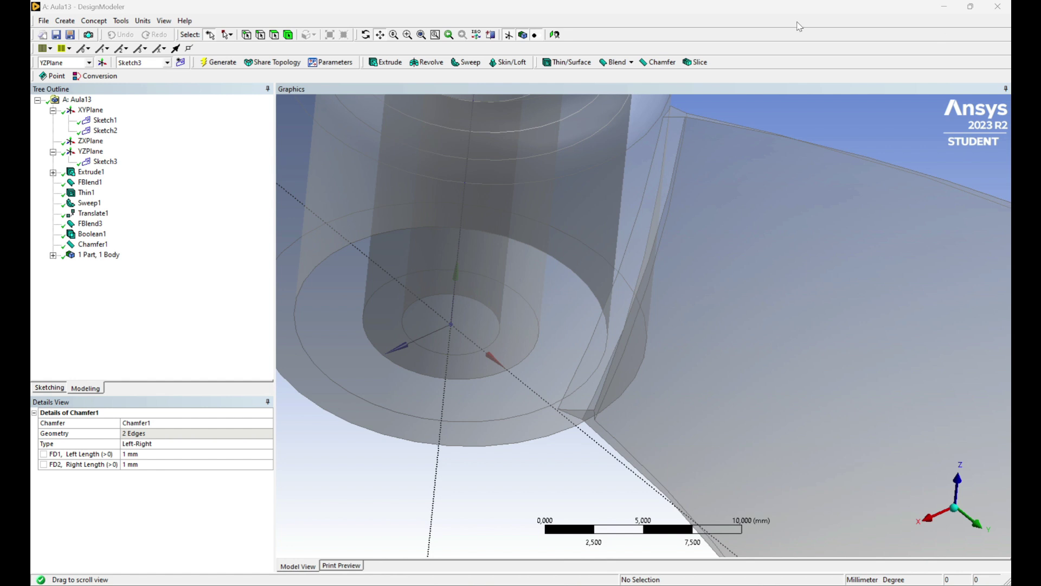
- Try to chamfer the two short end edges of the blade-root chamfer with left and right lengths of 1 mm
{"action": "left_click", "coordinate": [658, 61]}
{"action": "middle_click_drag", "start_coordinate": [669, 113], "coordinate": [678, 138]}
{"action": "left_click", "coordinate": [680, 139]}
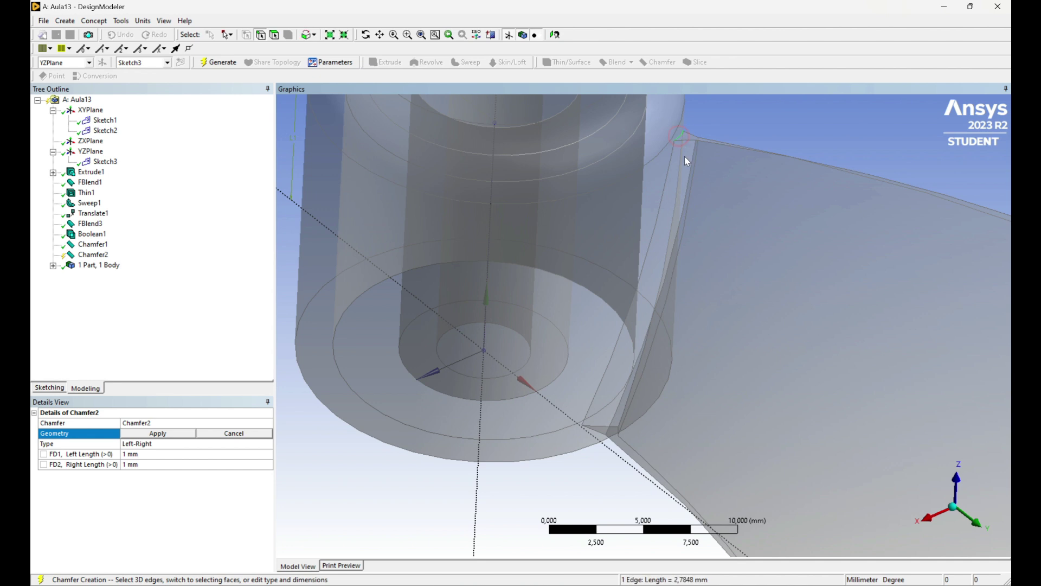
{"action": "middle_click_drag", "start_coordinate": [813, 167], "coordinate": [762, 297]}
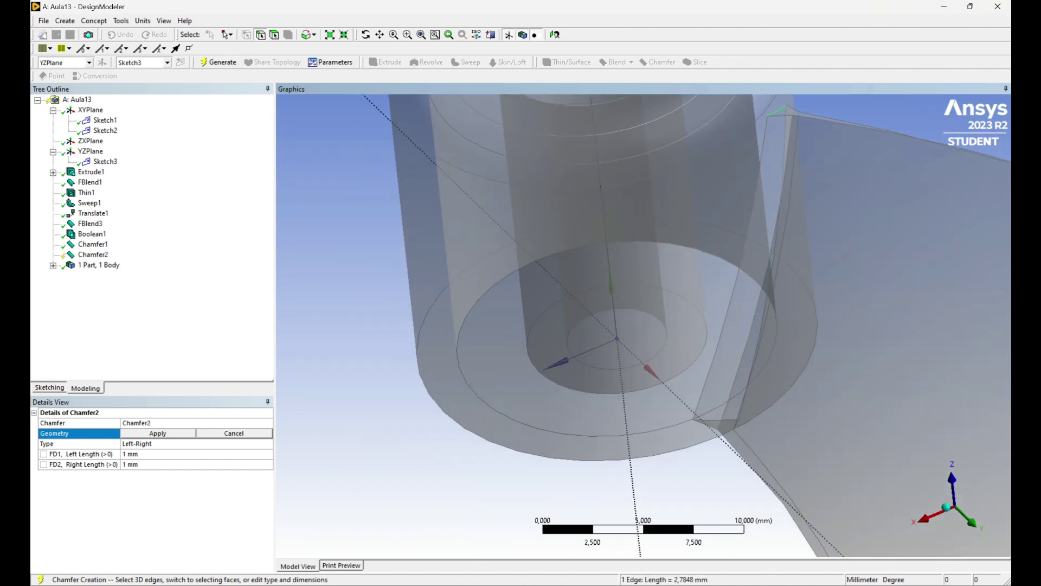
{"action": "left_click", "coordinate": [711, 424], "text": "ctrl"}
{"action": "left_click", "coordinate": [181, 433]}
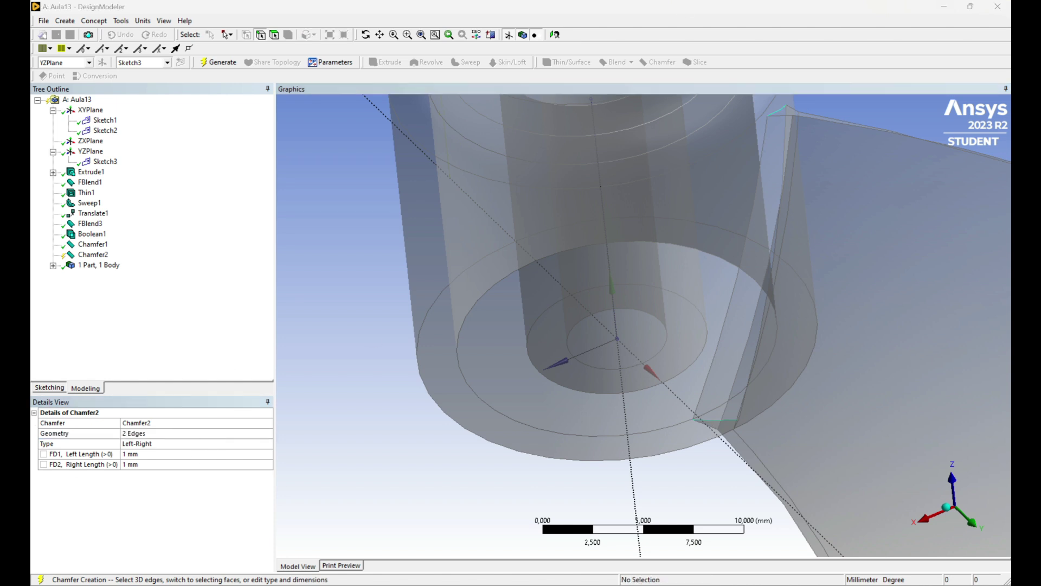
{"action": "left_click", "coordinate": [216, 62]}
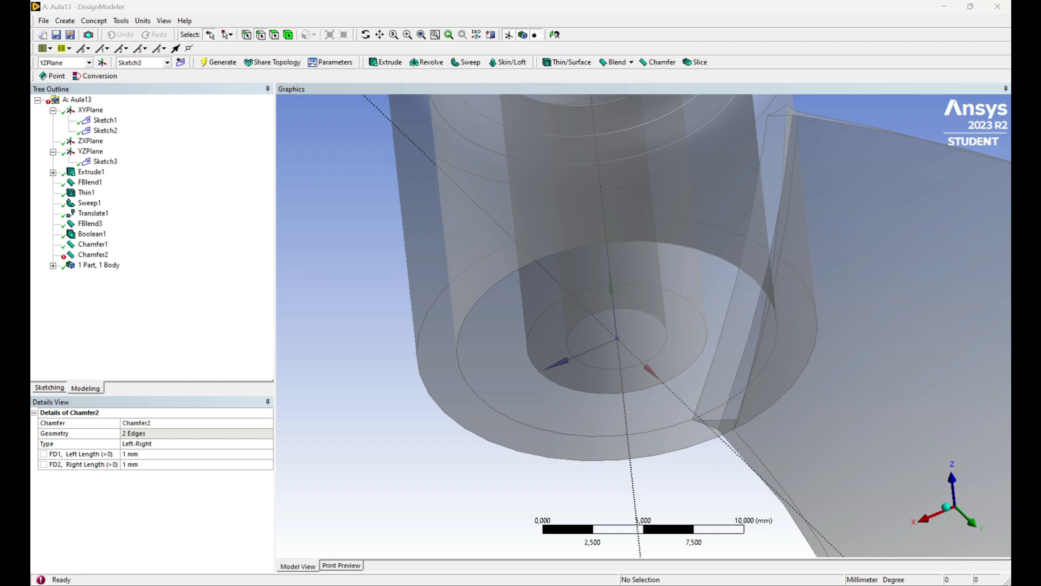
- Delete the second chamfer feature and confirm its removal
{"action": "right_click", "coordinate": [99, 261]}
{"action": "left_click", "coordinate": [125, 365]}
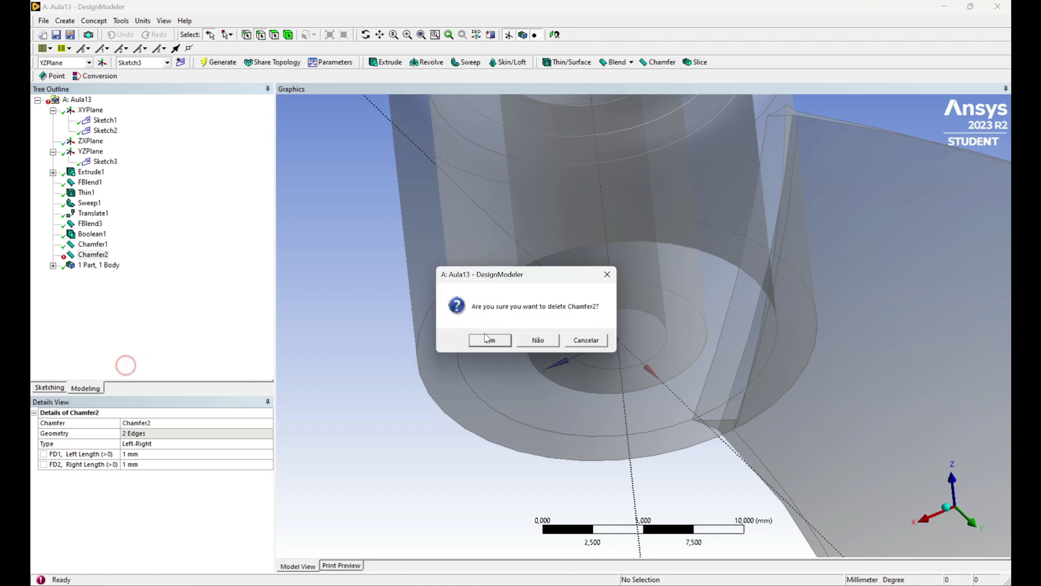
{"action": "left_click", "coordinate": [488, 339]}
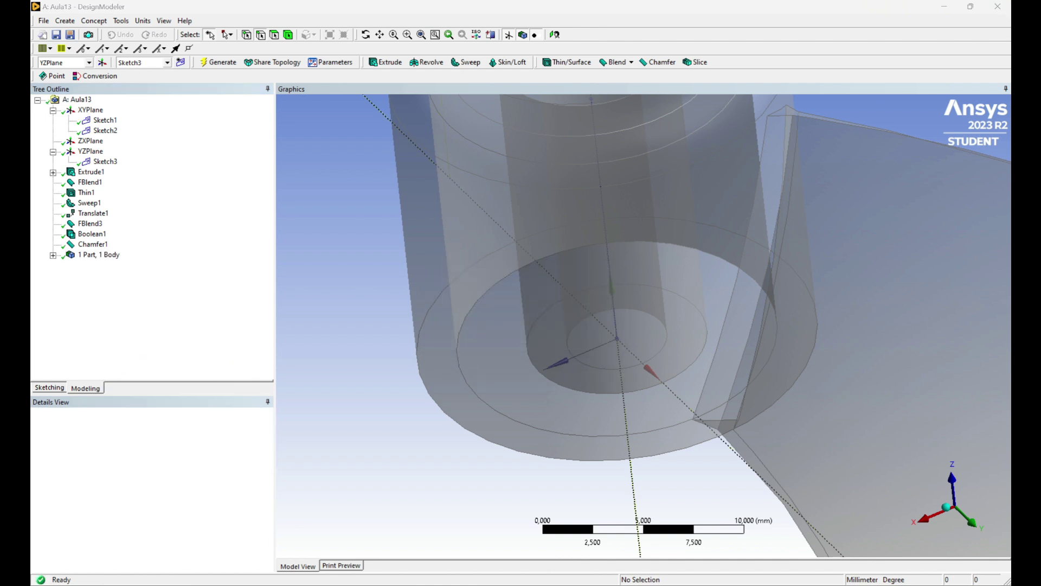
- Examine the single-blade propeller body along the main axes and in the isometric view
{"action": "left_click", "coordinate": [956, 480]}
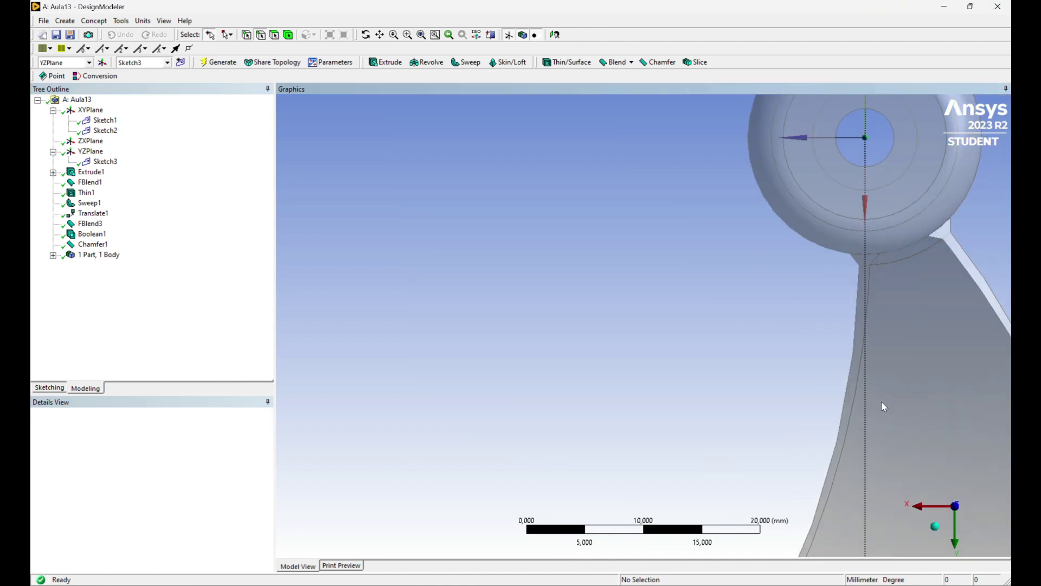
{"action": "left_click", "coordinate": [928, 507]}
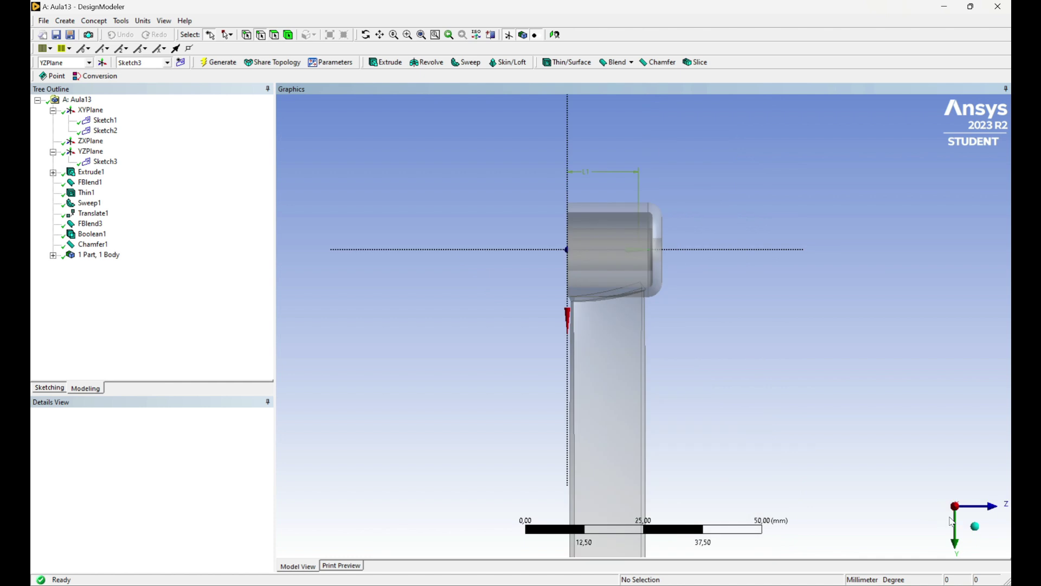
{"action": "left_click", "coordinate": [956, 523]}
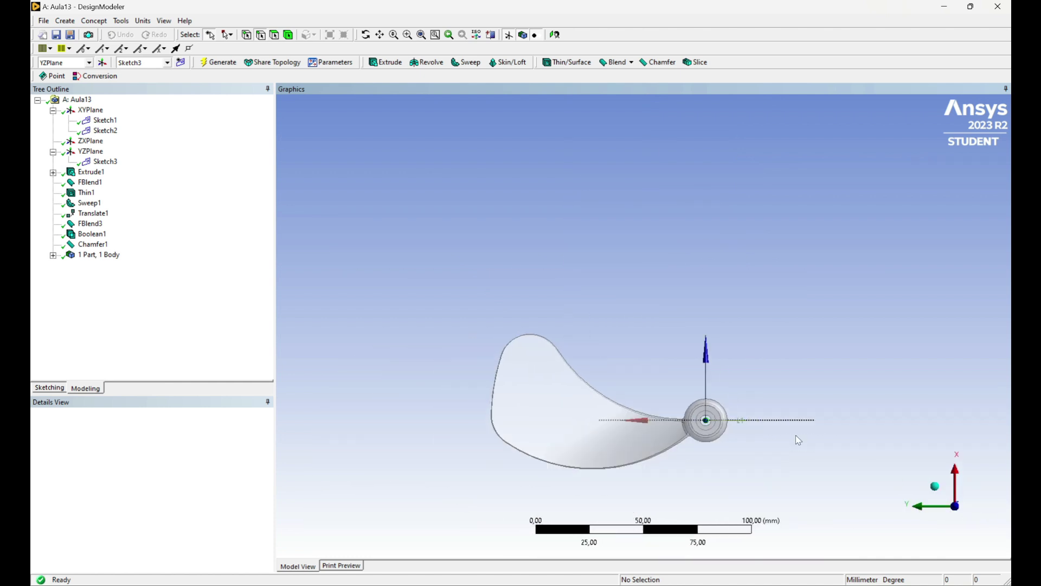
{"action": "left_click", "coordinate": [953, 476]}
{"action": "left_click", "coordinate": [952, 527]}
{"action": "left_click", "coordinate": [921, 507]}
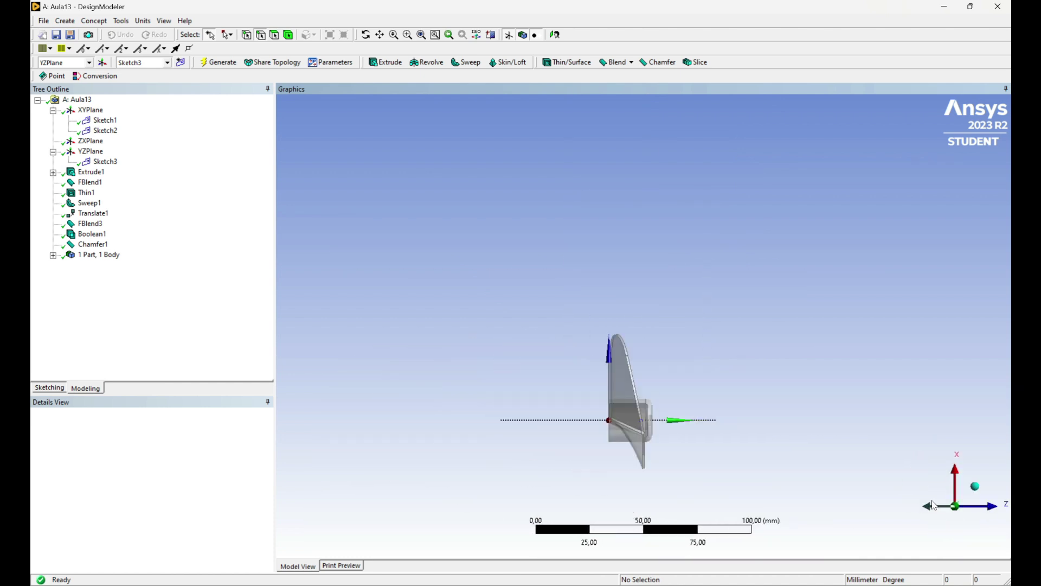
{"action": "left_click", "coordinate": [970, 505]}
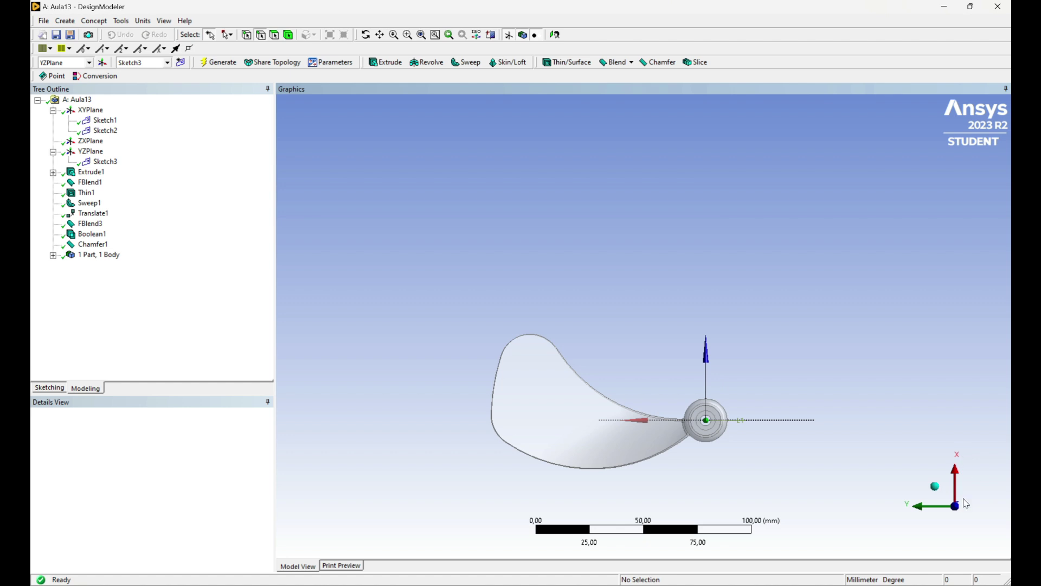
{"action": "left_click", "coordinate": [938, 496]}
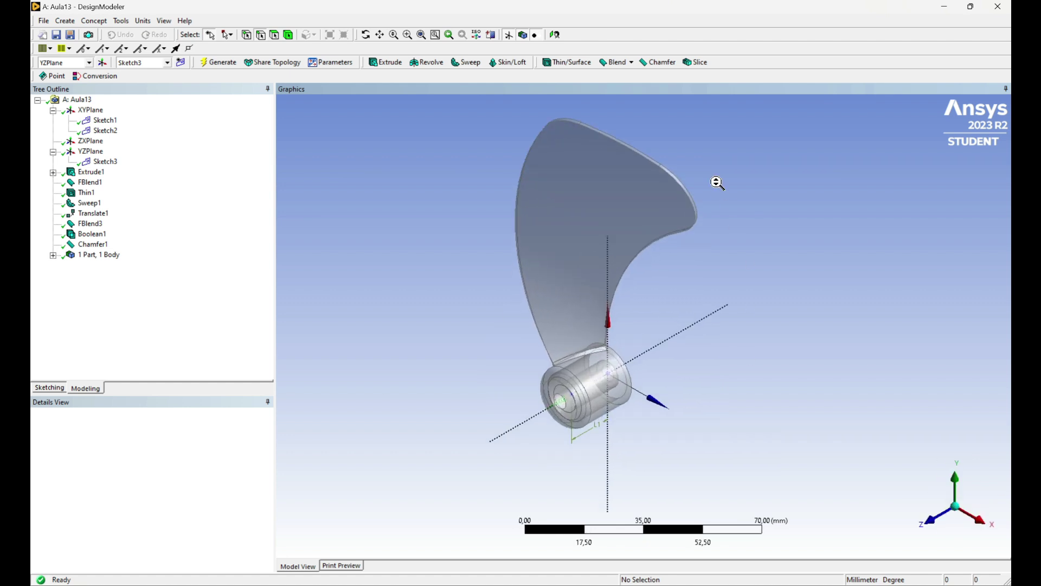
- Save the model and tidy the tree by collapsing the XY and YZ planes and expanding the body list
{"action": "left_click", "coordinate": [90, 150]}
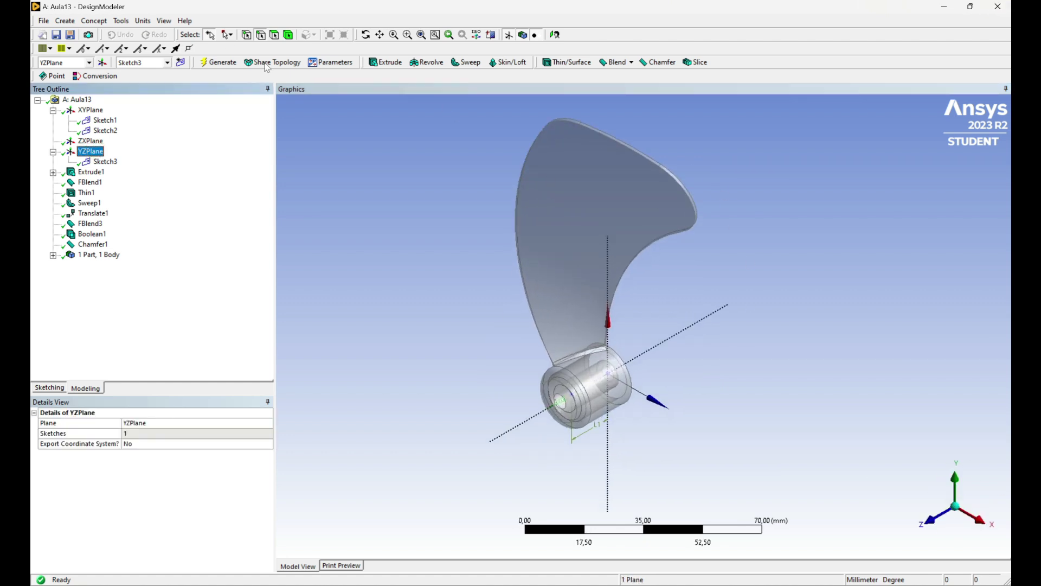
{"action": "left_click", "coordinate": [56, 35]}
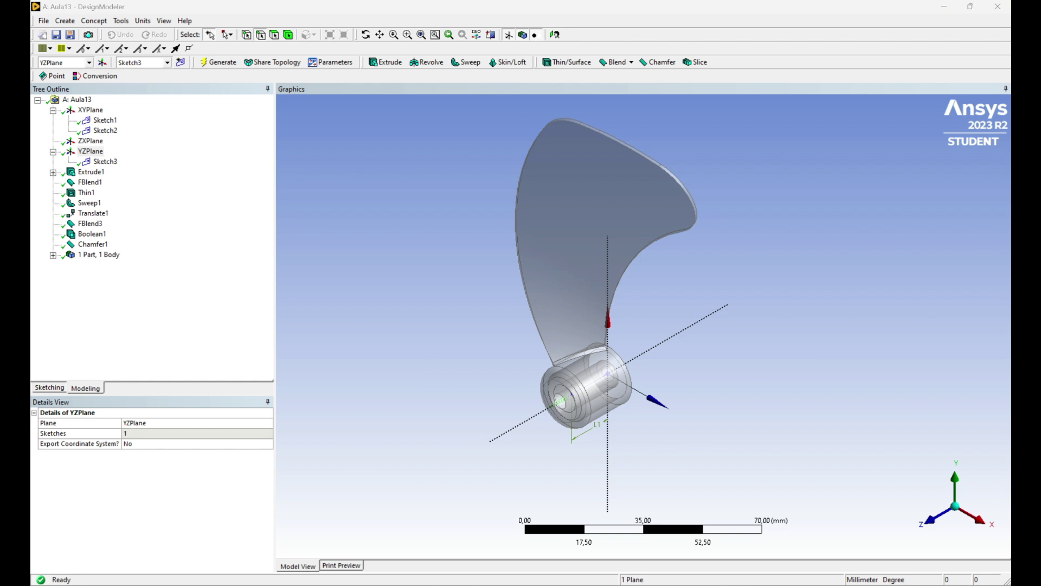
{"action": "left_click", "coordinate": [53, 110]}
{"action": "left_click", "coordinate": [53, 131]}
{"action": "left_click", "coordinate": [53, 223]}
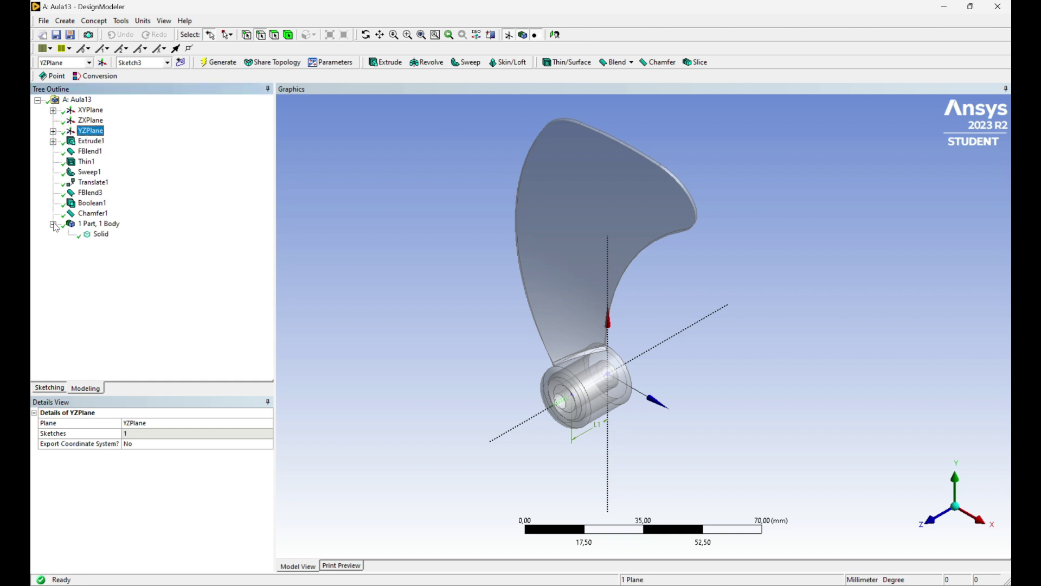
- Create a pattern feature of type Circular with the united hub-and-blade body as its geometry
{"action": "left_click", "coordinate": [100, 235]}
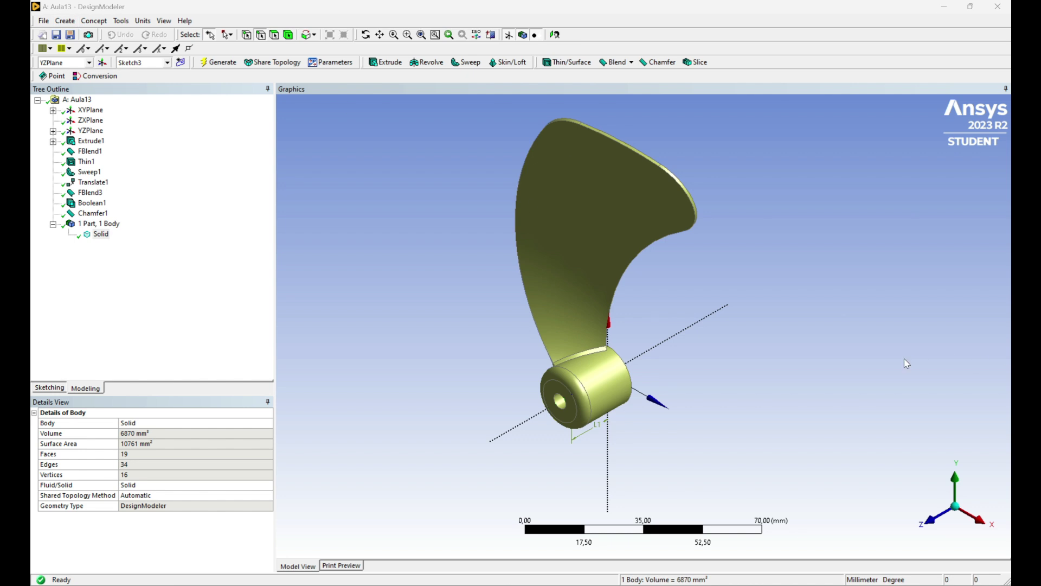
{"action": "left_click", "coordinate": [929, 519]}
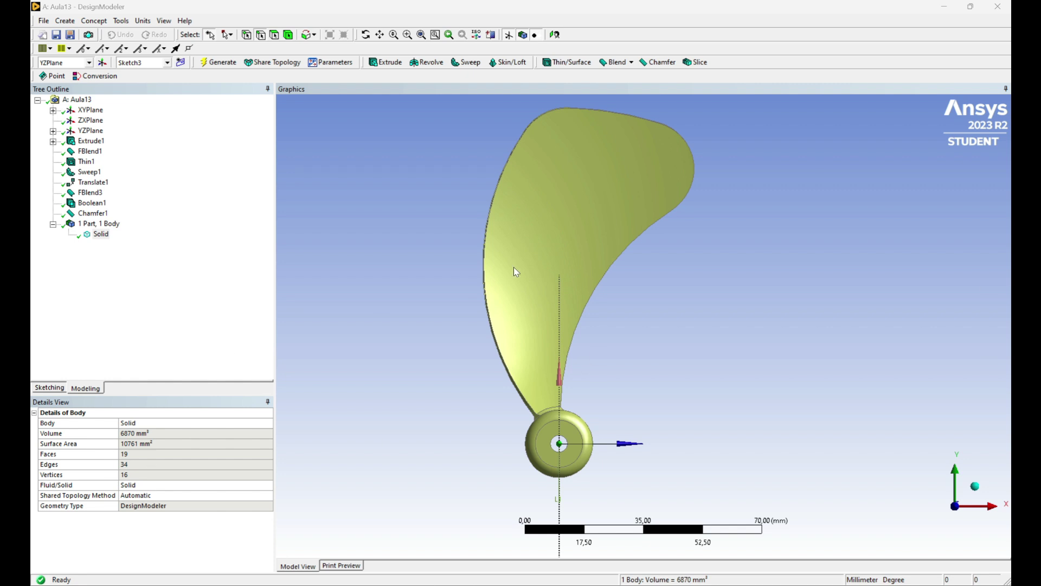
{"action": "left_click", "coordinate": [515, 269]}
{"action": "left_click", "coordinate": [100, 234]}
{"action": "left_click", "coordinate": [65, 21]}
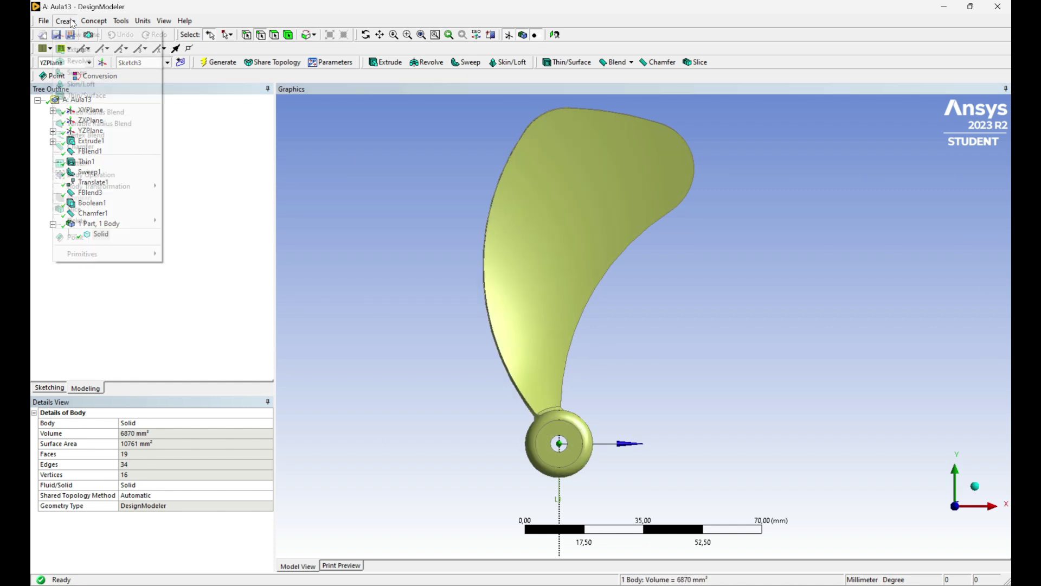
{"action": "mouse_move", "coordinate": [80, 188]}
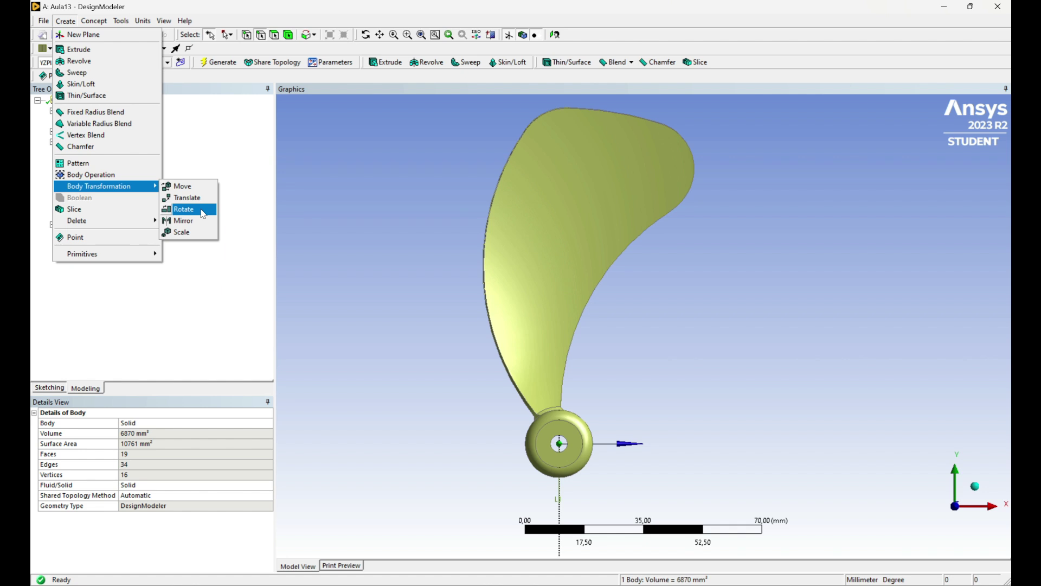
{"action": "left_click", "coordinate": [128, 171]}
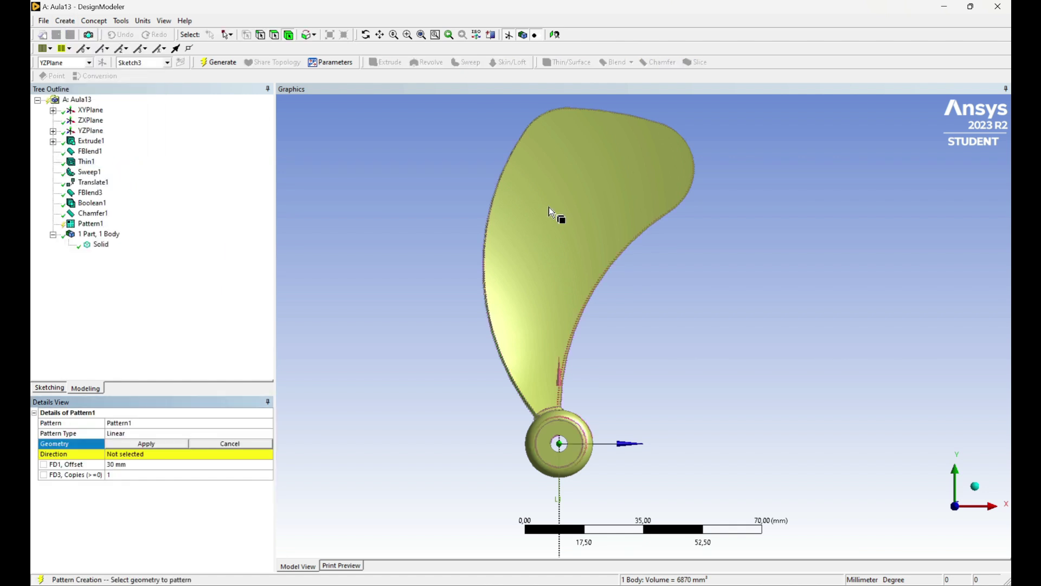
{"action": "left_click", "coordinate": [180, 442]}
{"action": "left_click", "coordinate": [266, 433]}
{"action": "left_click", "coordinate": [142, 450]}
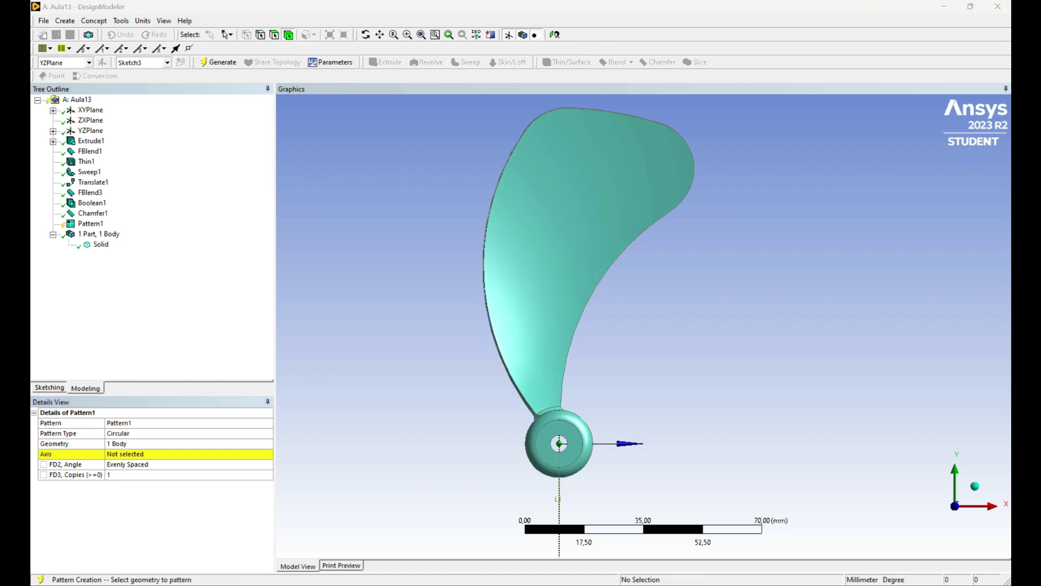
- Assign the XYPlane normal as the axis of the circular pattern
{"action": "left_click", "coordinate": [90, 110]}
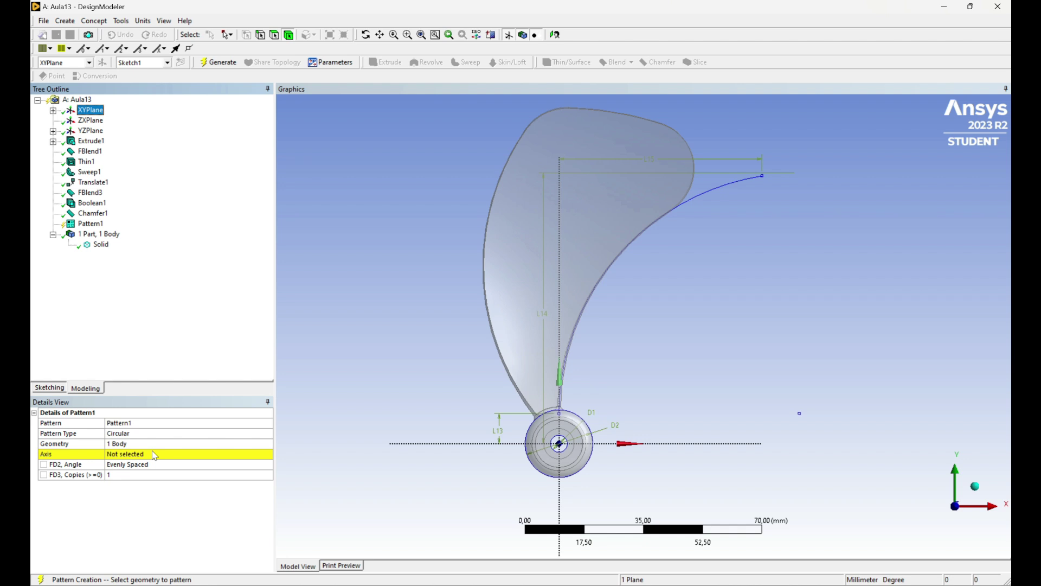
{"action": "left_click", "coordinate": [155, 455]}
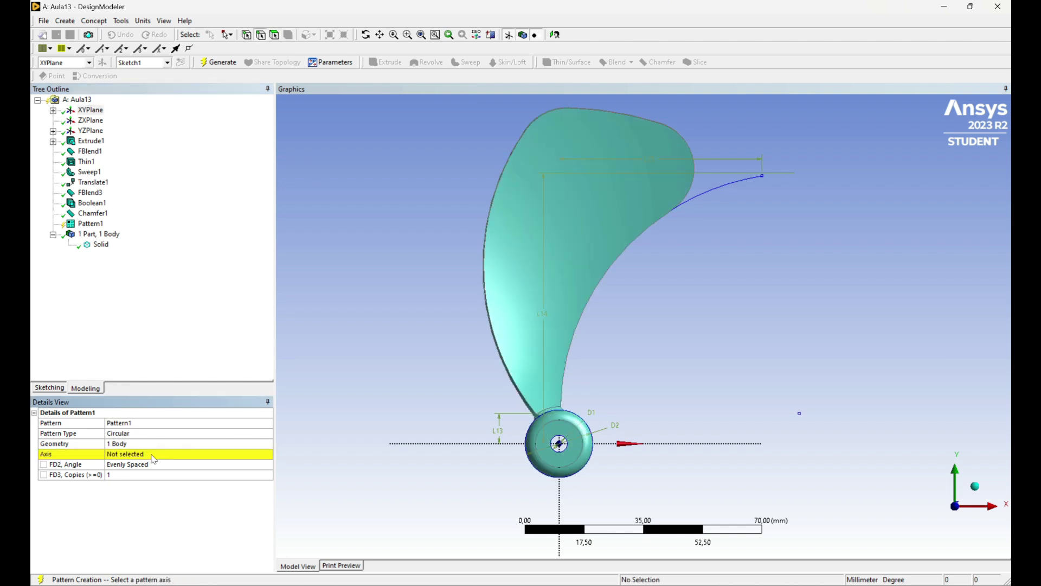
{"action": "left_click", "coordinate": [71, 112]}
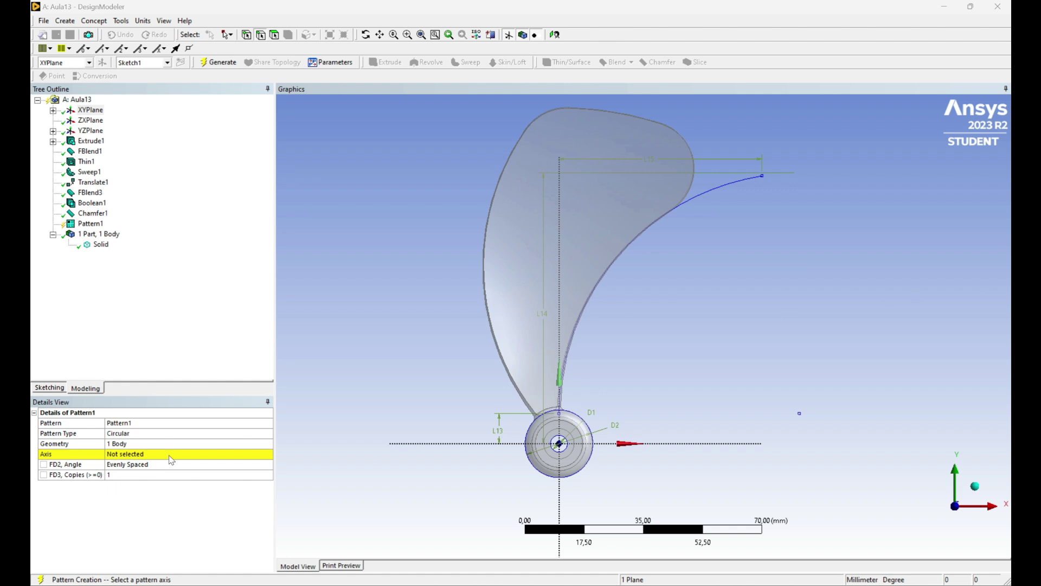
{"action": "left_click", "coordinate": [155, 445]}
{"action": "left_click", "coordinate": [93, 112]}
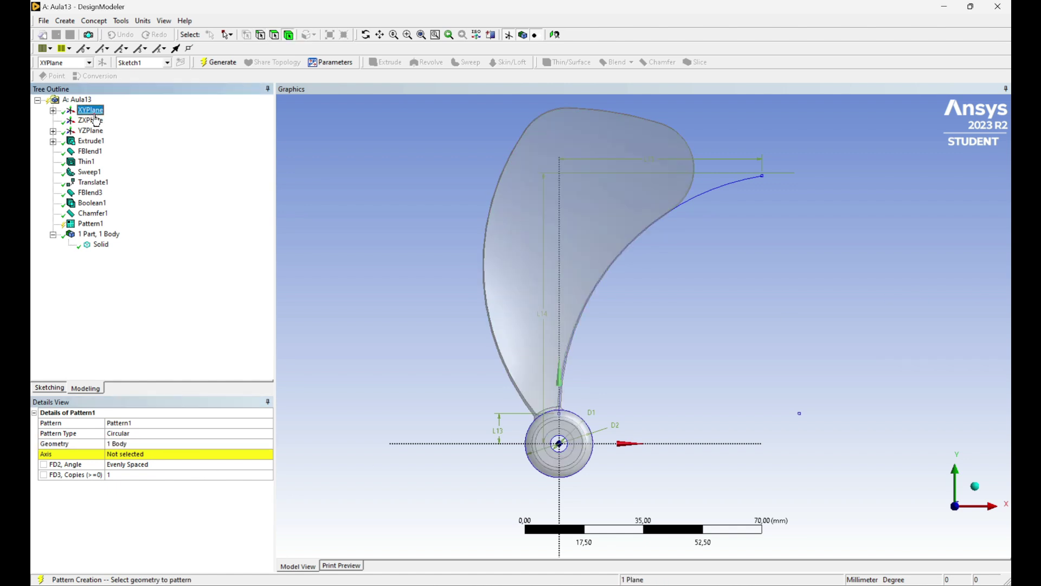
{"action": "left_click", "coordinate": [145, 455]}
{"action": "left_click", "coordinate": [146, 454]}
{"action": "left_click", "coordinate": [145, 454]}
{"action": "left_click", "coordinate": [99, 110]}
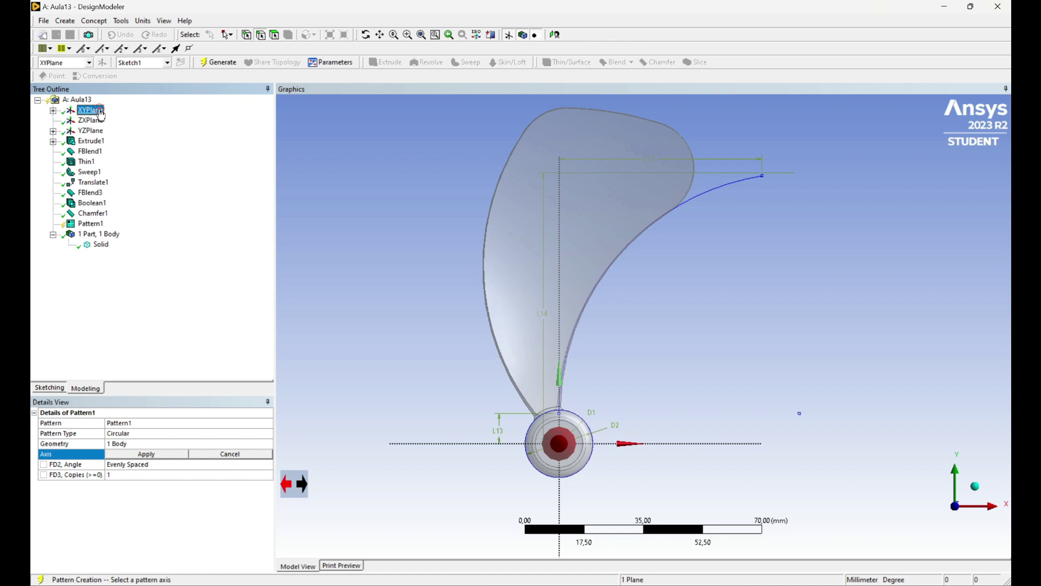
{"action": "left_click", "coordinate": [146, 453]}
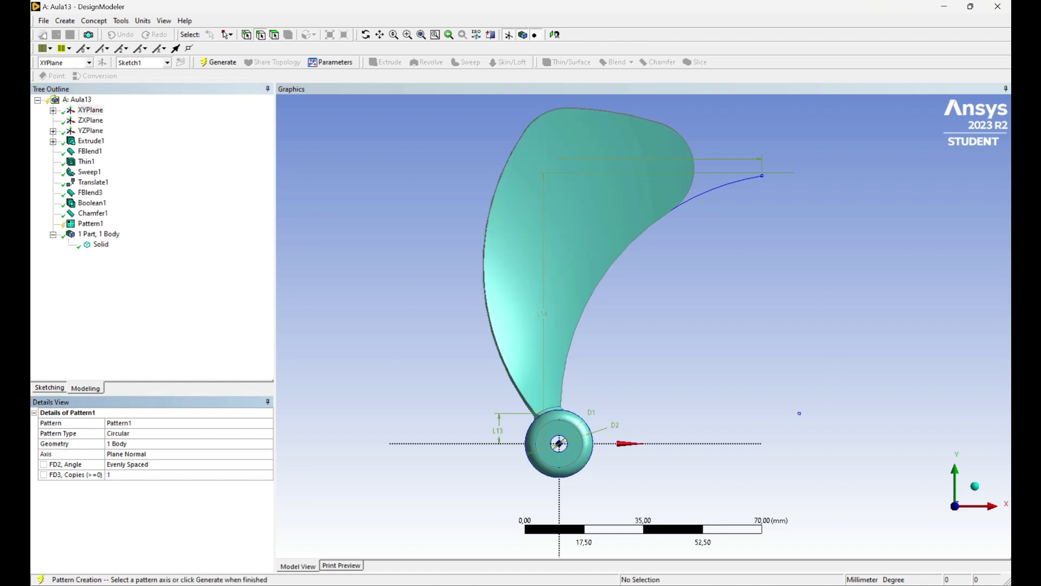
- Generate the evenly spaced circular pattern with 7 copies and save the model
{"action": "left_click", "coordinate": [125, 474]}
{"action": "type", "text": "7"}
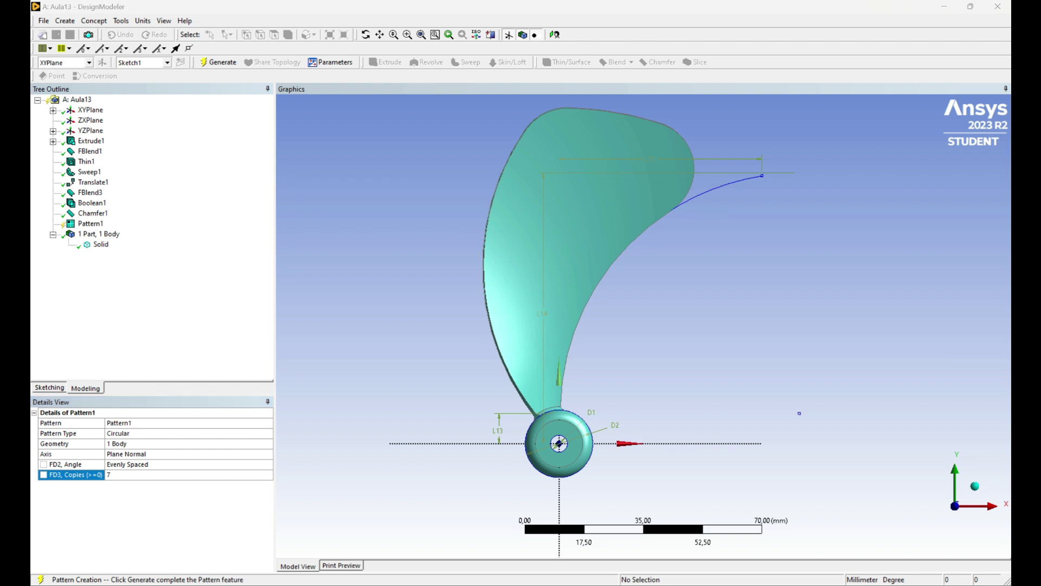
{"action": "left_click", "coordinate": [218, 61]}
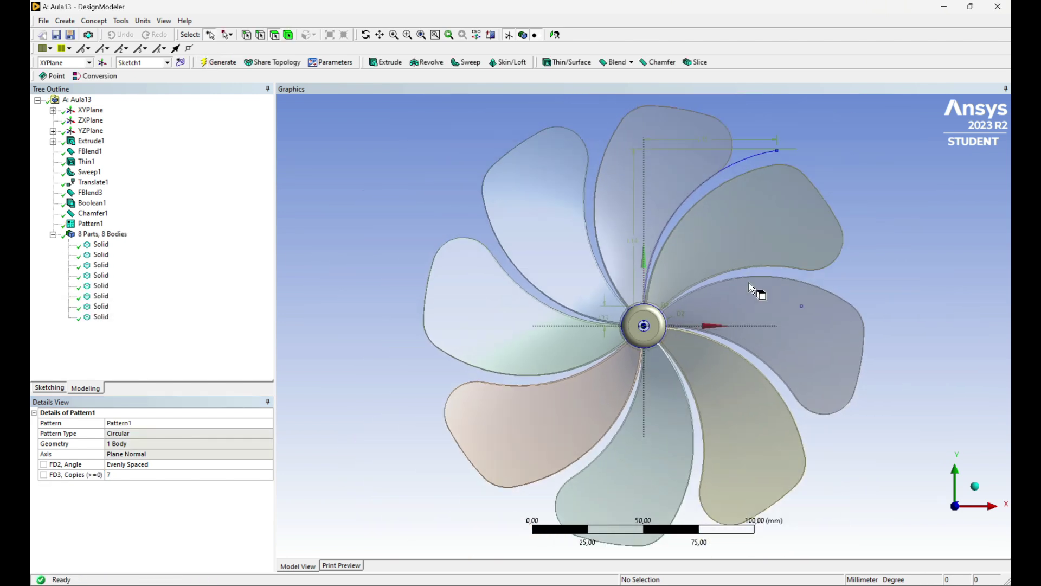
{"action": "middle_click_drag", "start_coordinate": [818, 425], "coordinate": [532, 184]}
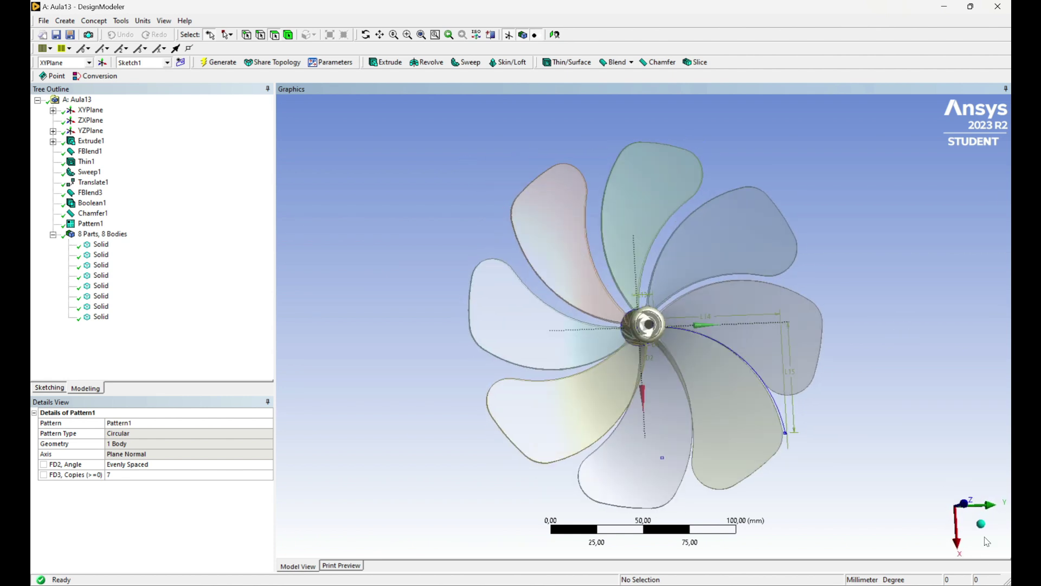
{"action": "left_click", "coordinate": [965, 503]}
{"action": "left_click", "coordinate": [55, 34]}
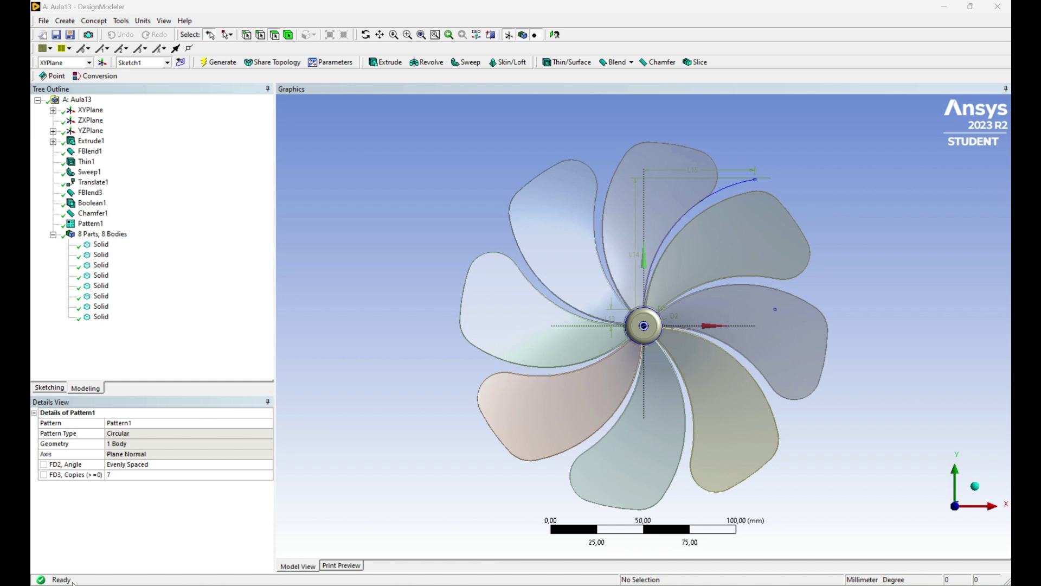
- Set the circular pattern to 5 copies and regenerate it
{"action": "left_click", "coordinate": [124, 474]}
{"action": "type", "text": "5"}
{"action": "key", "text": "Return"}
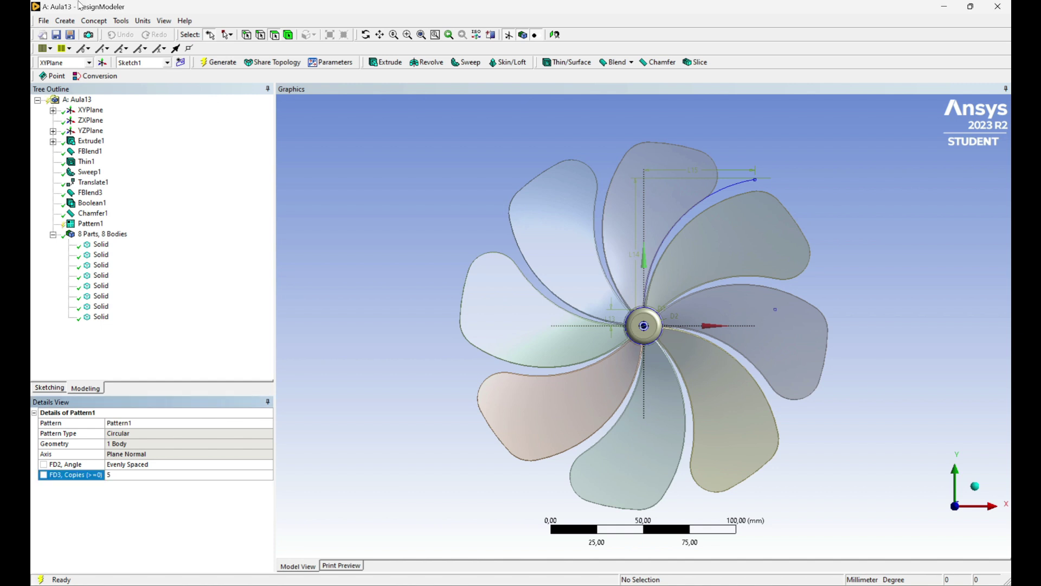
{"action": "left_click", "coordinate": [230, 66]}
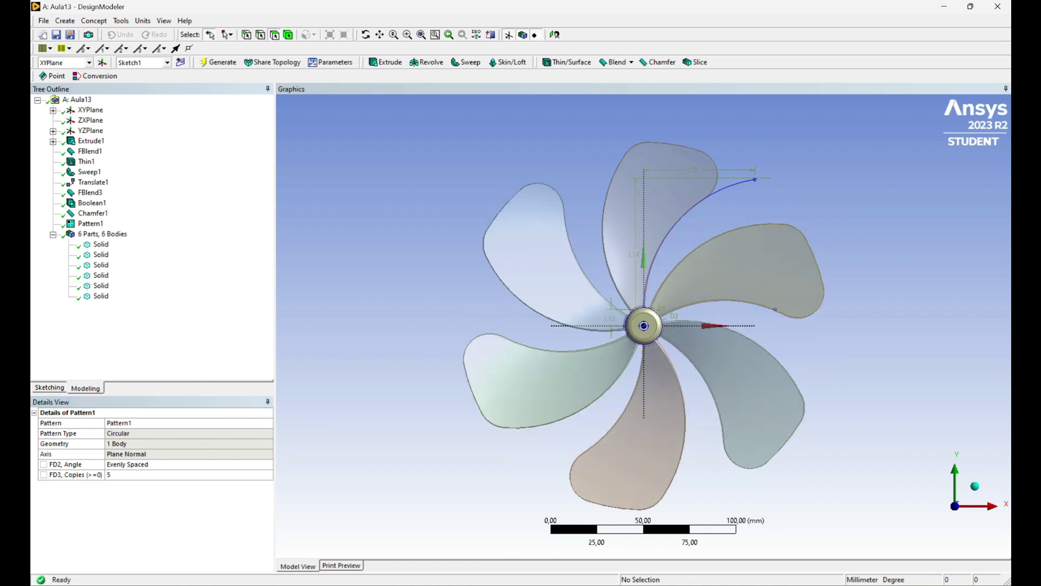
- Create a Boolean feature with the Unite operation for the patterned propeller bodies
{"action": "middle_click_drag", "start_coordinate": [598, 320], "coordinate": [627, 279]}
{"action": "left_click", "coordinate": [936, 500]}
{"action": "left_click", "coordinate": [65, 20]}
{"action": "left_click", "coordinate": [86, 199]}
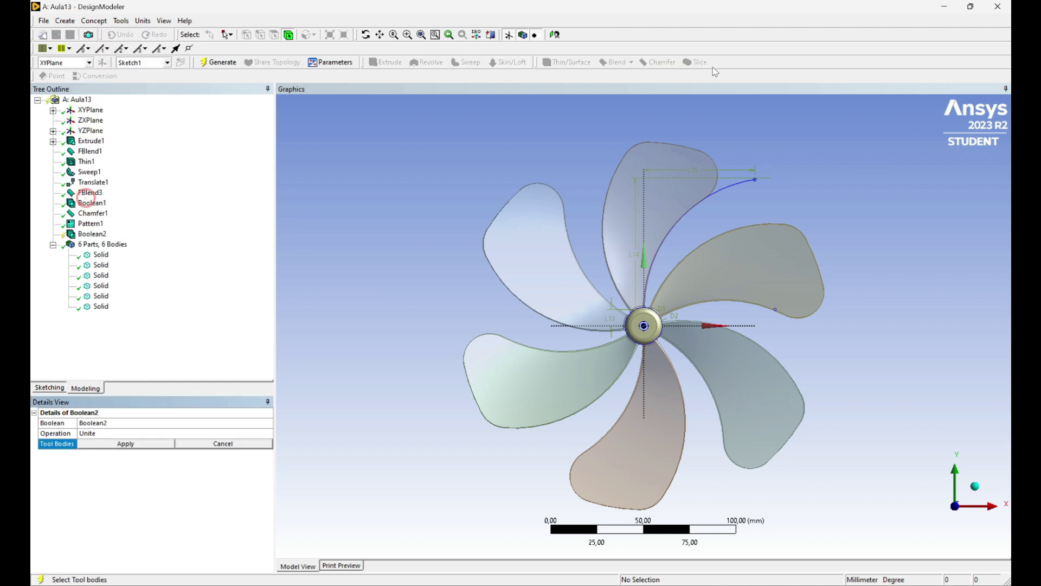
- Assign all six blade bodies as the tool bodies of the Unite Boolean and generate it
{"action": "left_click", "coordinate": [544, 263]}
{"action": "left_click", "coordinate": [660, 189], "text": "ctrl"}
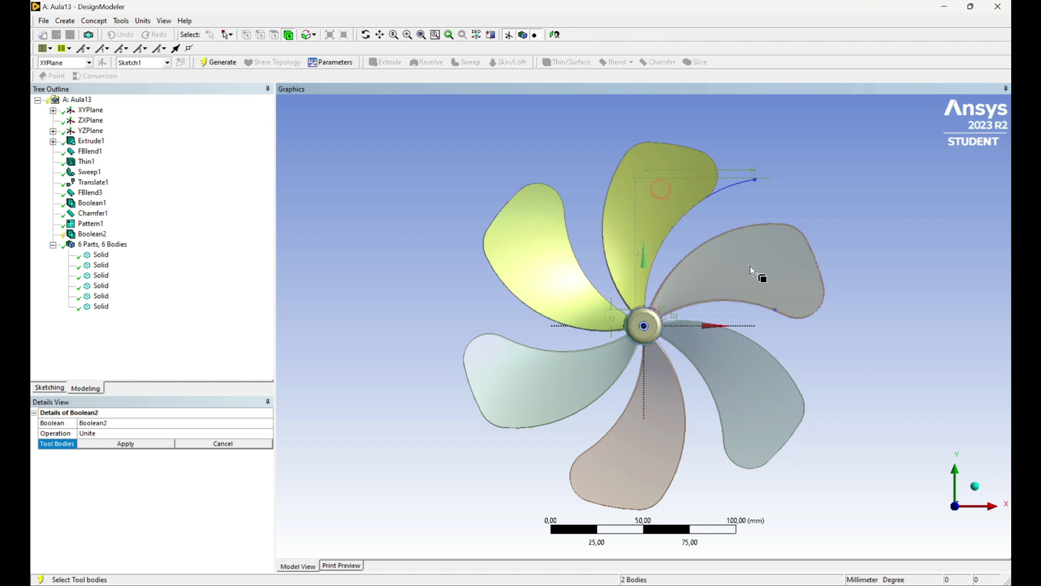
{"action": "left_click", "coordinate": [750, 266], "text": "ctrl"}
{"action": "left_click", "coordinate": [732, 380], "text": "ctrl"}
{"action": "left_click", "coordinate": [657, 447], "text": "ctrl"}
{"action": "left_click", "coordinate": [545, 380], "text": "ctrl"}
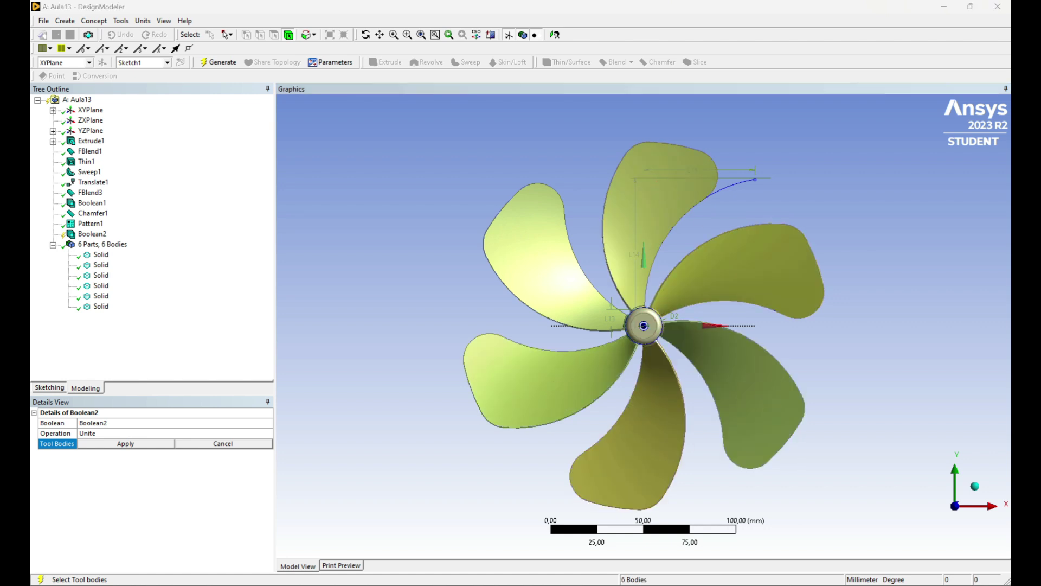
{"action": "left_click", "coordinate": [124, 444]}
{"action": "middle_click_drag", "start_coordinate": [832, 347], "coordinate": [750, 376]}
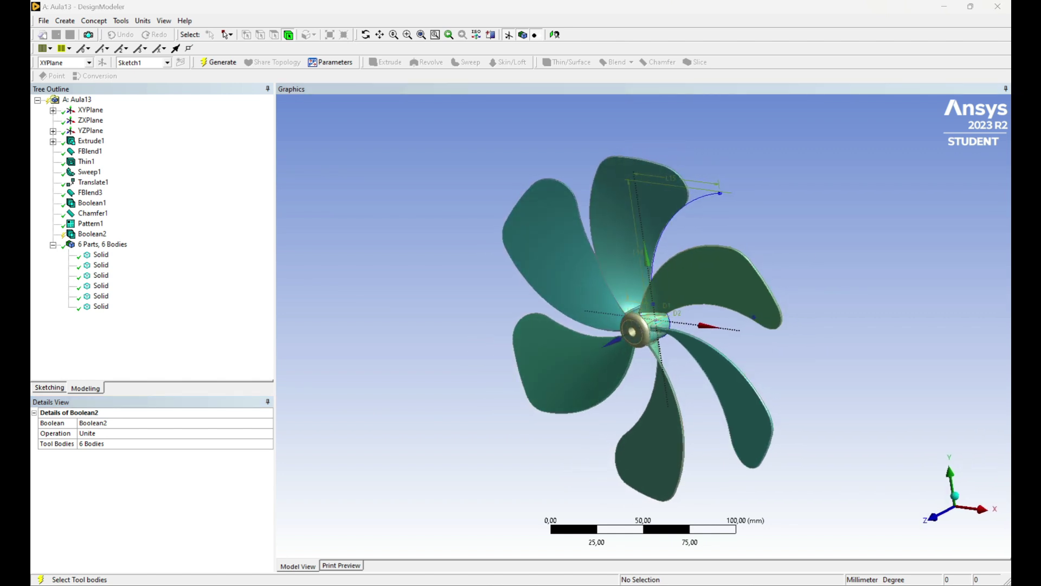
{"action": "left_click", "coordinate": [220, 62]}
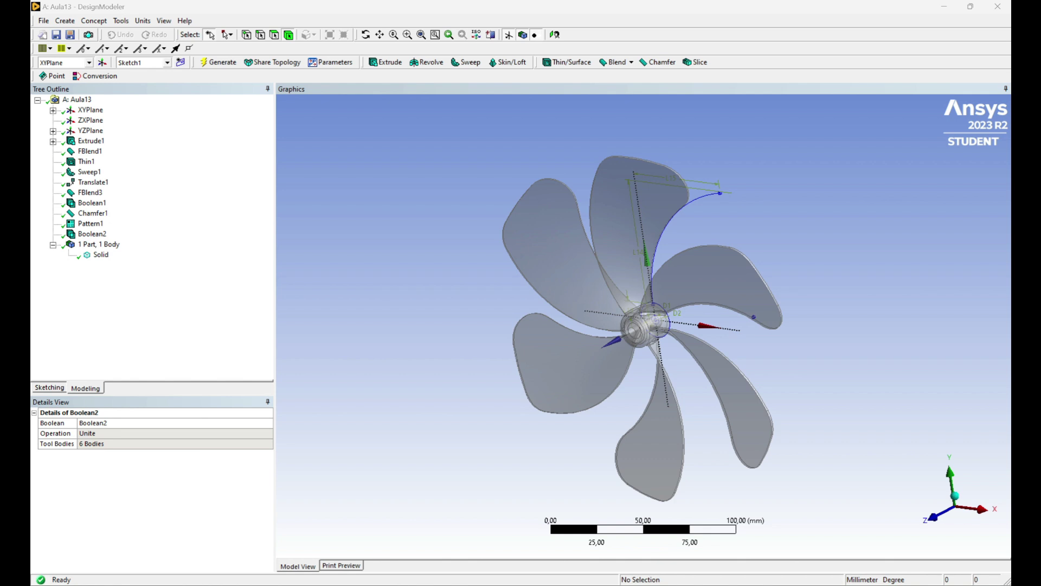
- Hide Sketch1 and Sketch2 on the XYPlane and Sketch3 on the YZPlane
{"action": "left_click", "coordinate": [53, 110]}
{"action": "right_click", "coordinate": [105, 120]}
{"action": "left_click", "coordinate": [111, 140]}
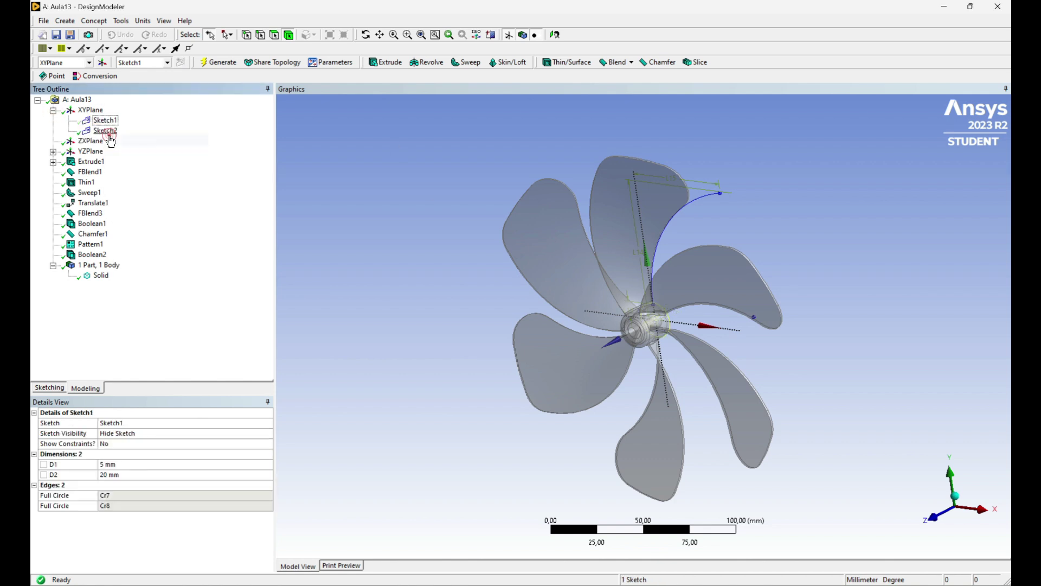
{"action": "right_click", "coordinate": [106, 132]}
{"action": "left_click", "coordinate": [117, 150]}
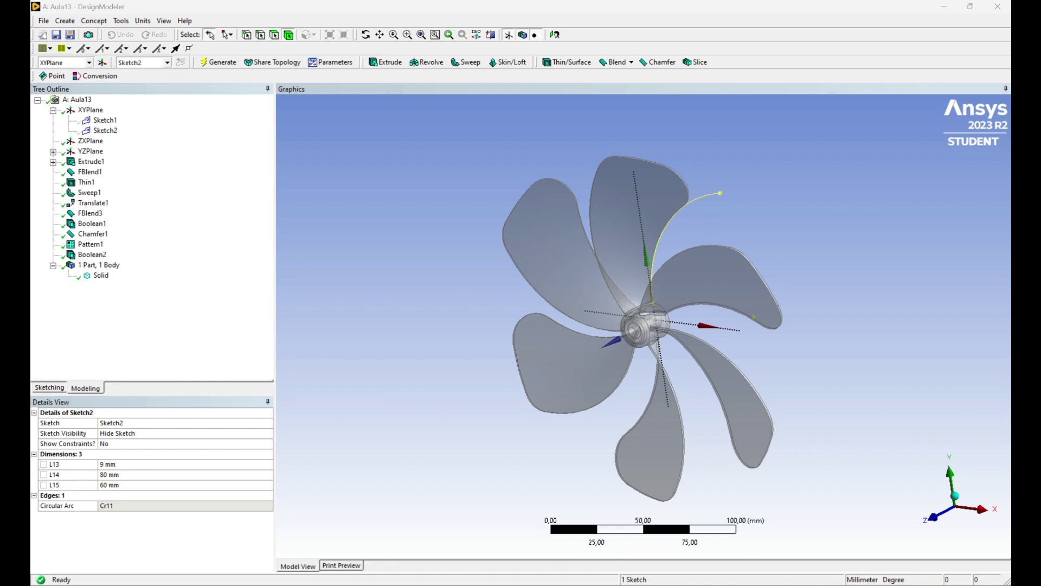
{"action": "left_click", "coordinate": [52, 152]}
{"action": "right_click", "coordinate": [106, 161]}
{"action": "left_click", "coordinate": [125, 177]}
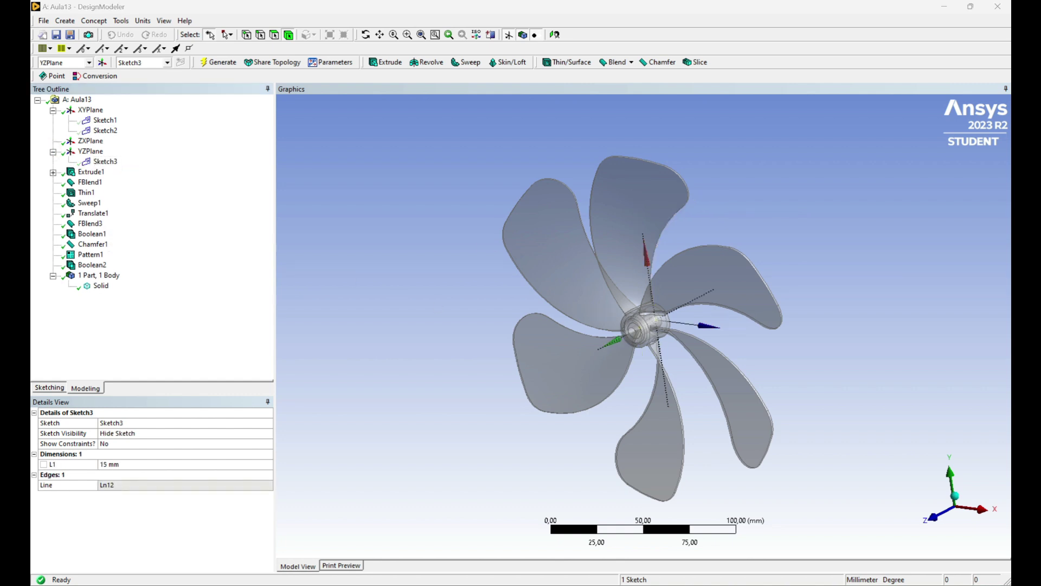
- Examine the united propeller from the front and at an angle, and check the details of its single part
{"action": "middle_click_drag", "start_coordinate": [833, 353], "coordinate": [638, 434]}
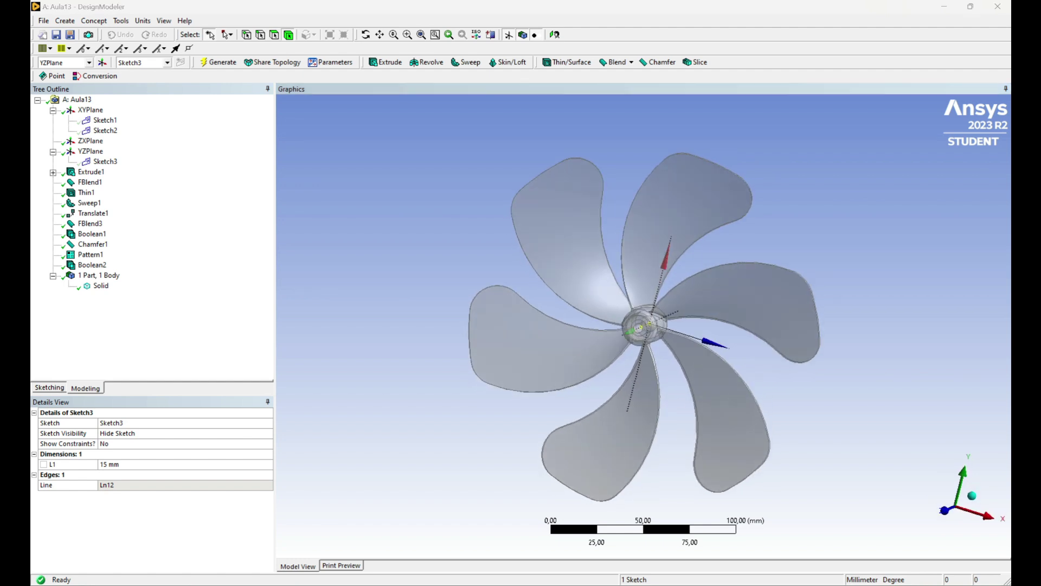
{"action": "left_click", "coordinate": [944, 509]}
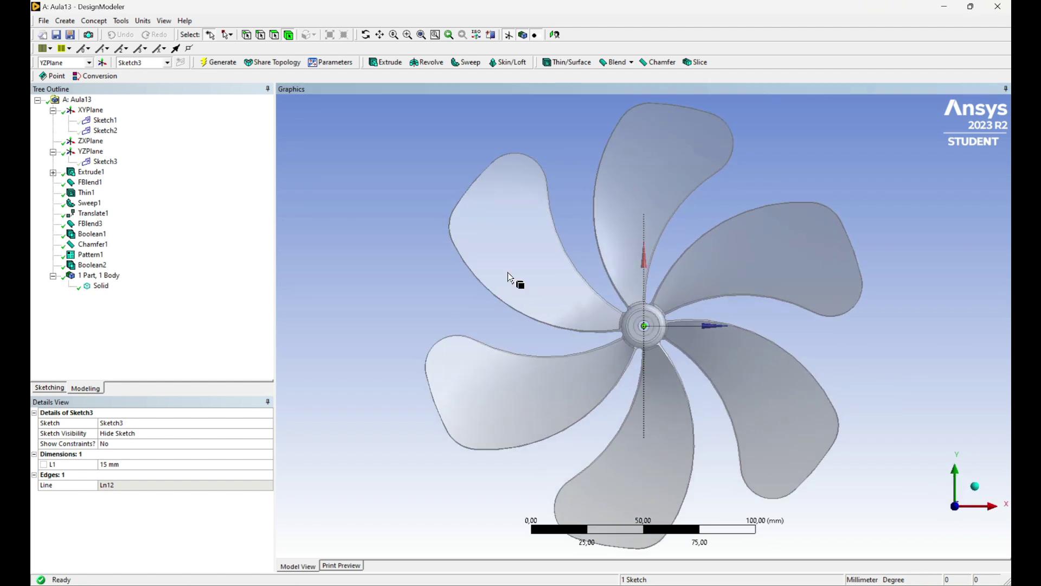
{"action": "scroll", "coordinate": [774, 325], "scroll_direction": "down", "scroll_amount": 2}
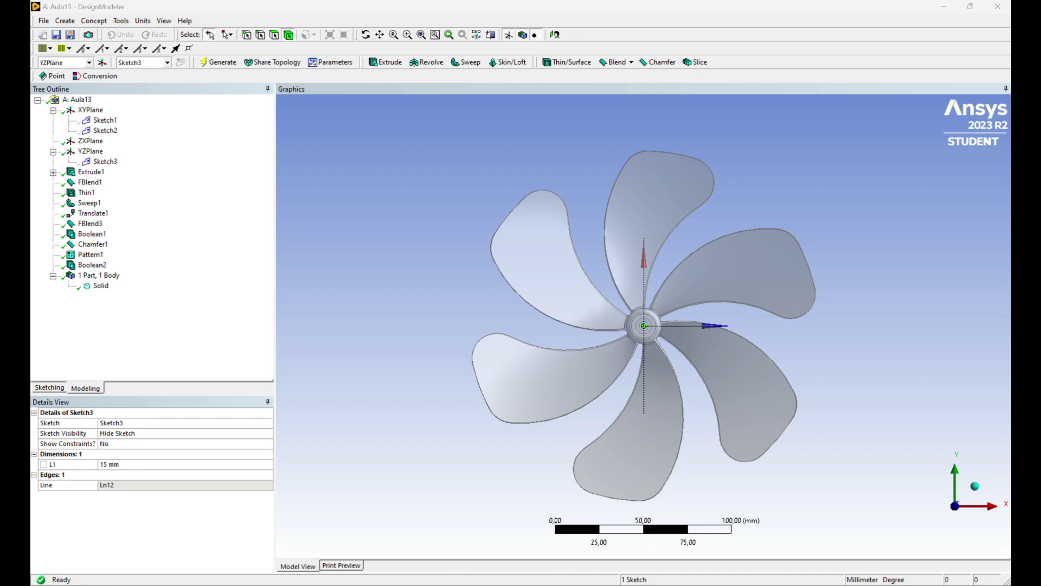
{"action": "middle_click_drag", "start_coordinate": [851, 272], "coordinate": [716, 303]}
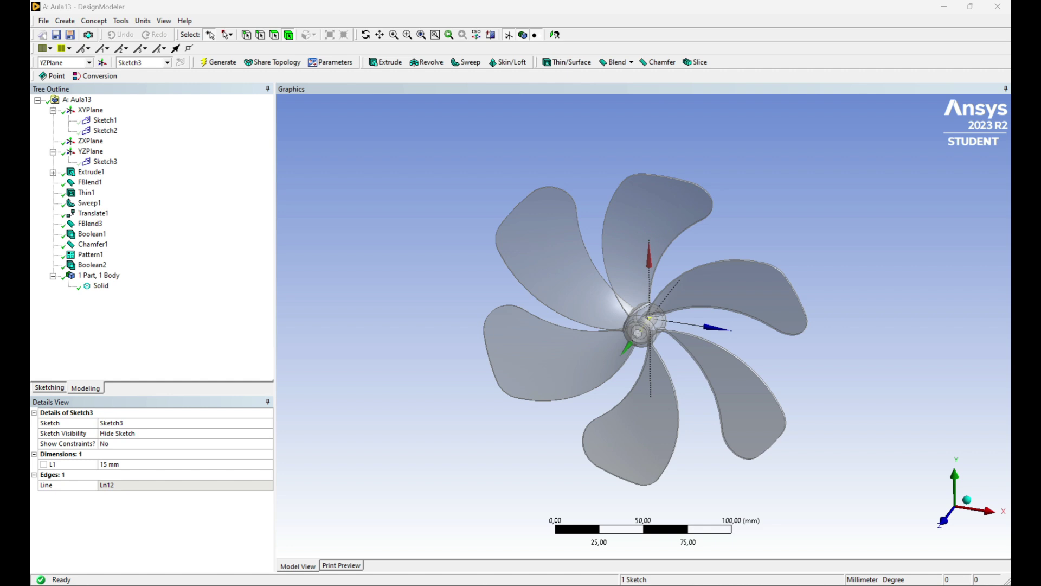
{"action": "left_click", "coordinate": [99, 276]}
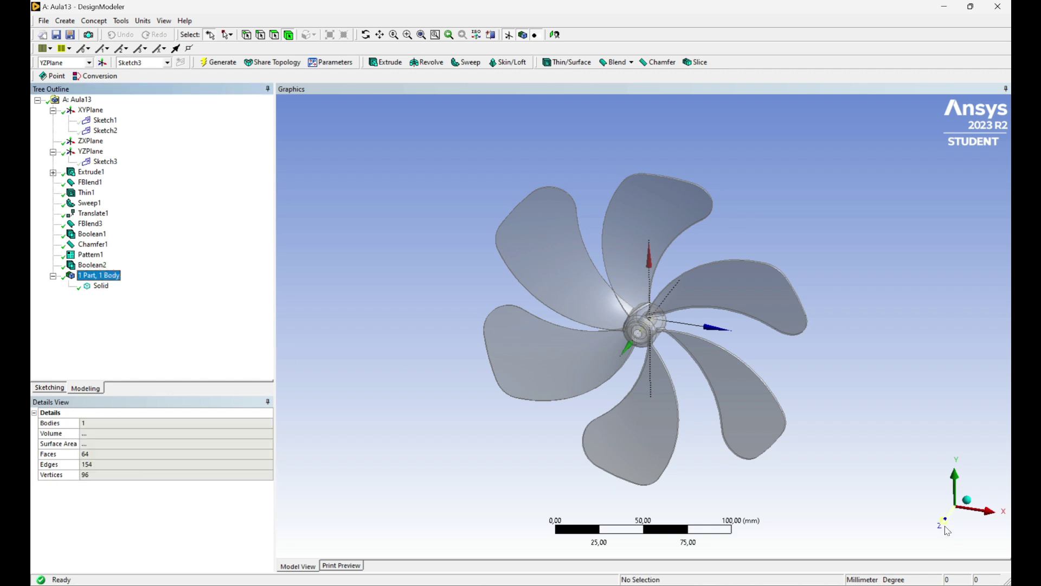
{"action": "left_click", "coordinate": [943, 522]}
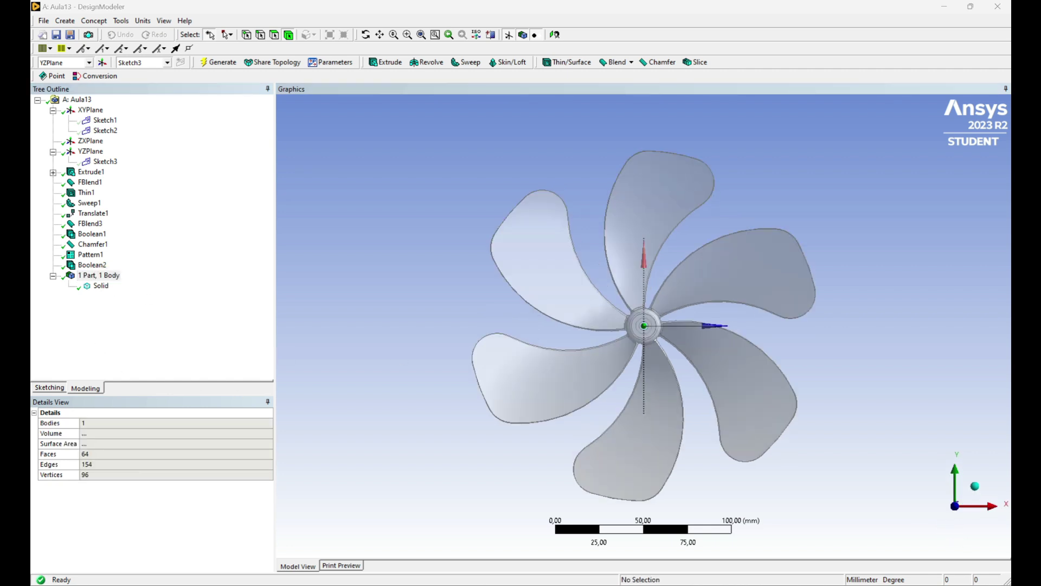
{"action": "scroll", "coordinate": [643, 336], "scroll_direction": "up", "scroll_amount": 2}
{"action": "scroll", "coordinate": [644, 336], "scroll_direction": "down", "scroll_amount": 1}
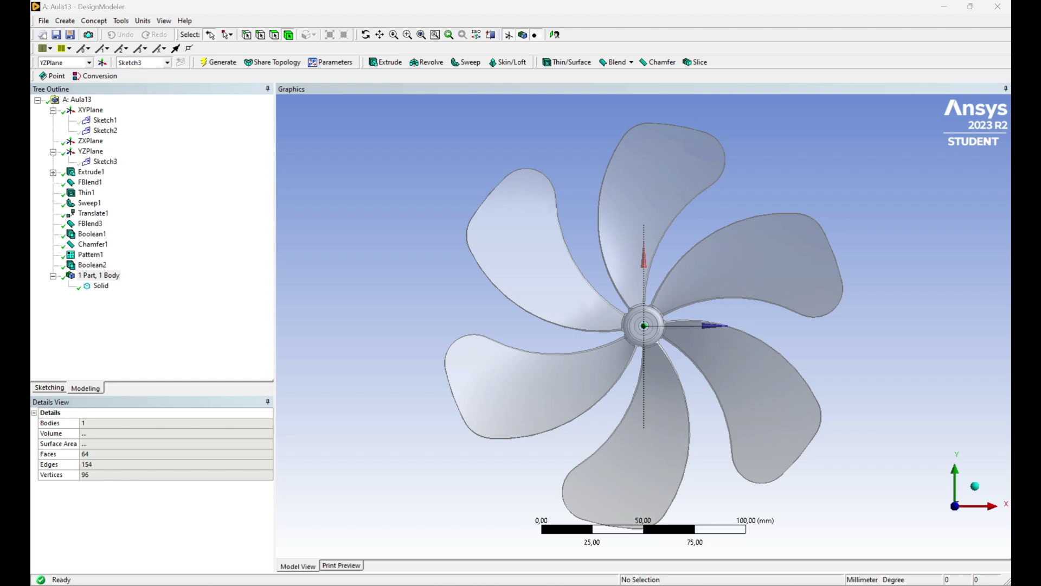
- Collapse the sketches under the XYPlane and YZPlane in the tree and save the model
{"action": "left_click", "coordinate": [52, 110]}
{"action": "left_click", "coordinate": [53, 130]}
{"action": "left_click", "coordinate": [87, 110]}
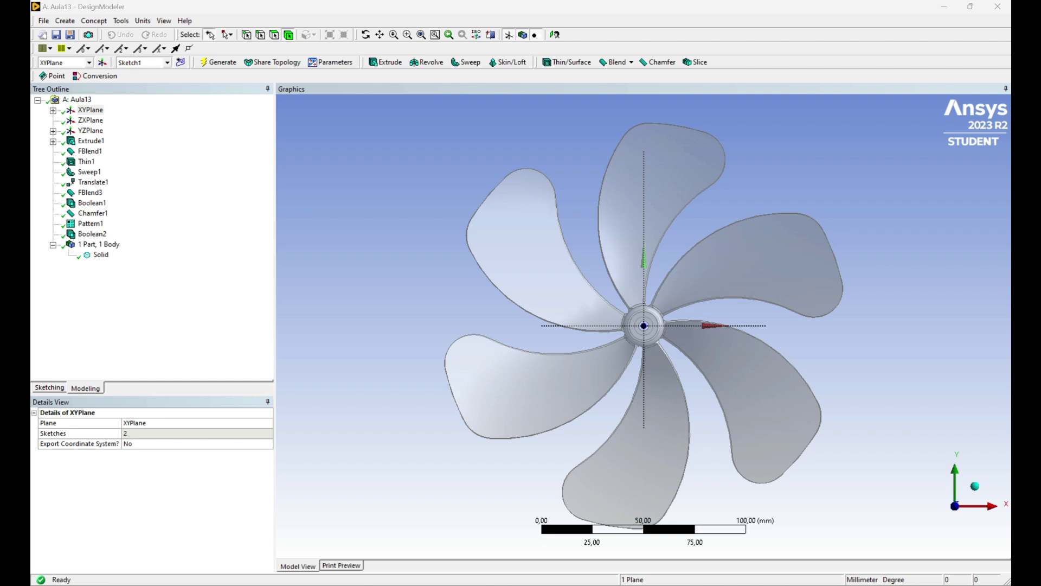
{"action": "left_click", "coordinate": [56, 35]}
- Create a new sketch on the XYPlane and name it Sketch4
{"action": "left_click", "coordinate": [90, 110]}
{"action": "left_click", "coordinate": [181, 62]}
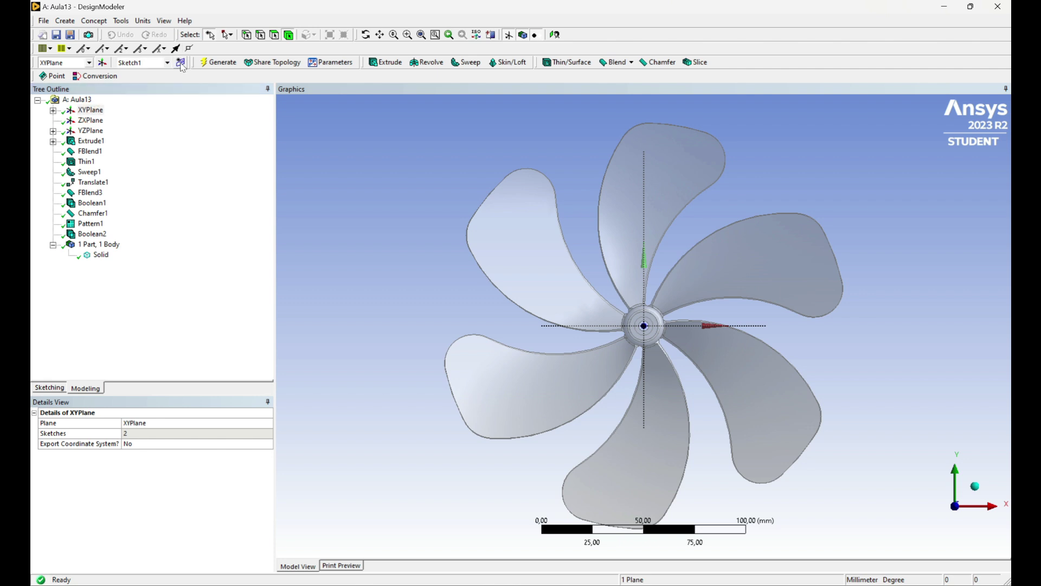
{"action": "right_click", "coordinate": [106, 141]}
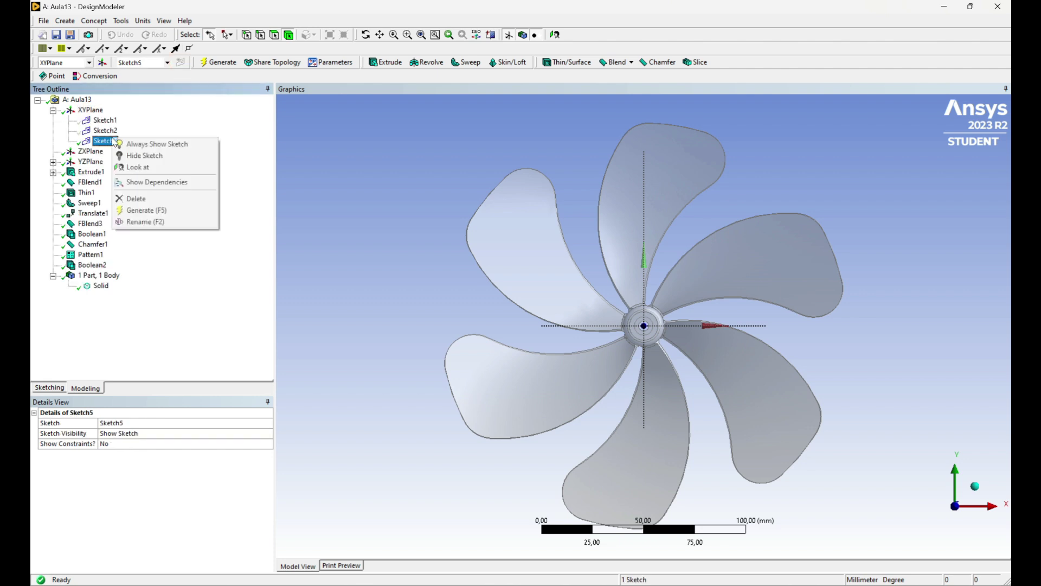
{"action": "left_click", "coordinate": [124, 422]}
{"action": "type", "text": "4"}
{"action": "key", "text": "Return"}
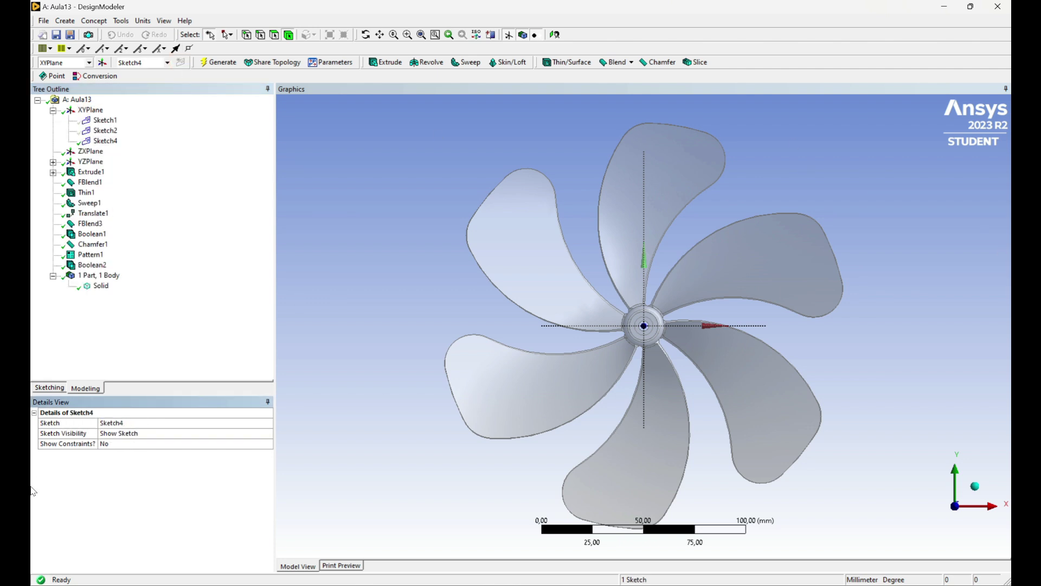
- Sketch two circles centred on the origin in Sketch4, one at the hub and one about 209 mm in diameter enclosing the blades
{"action": "left_click", "coordinate": [49, 388]}
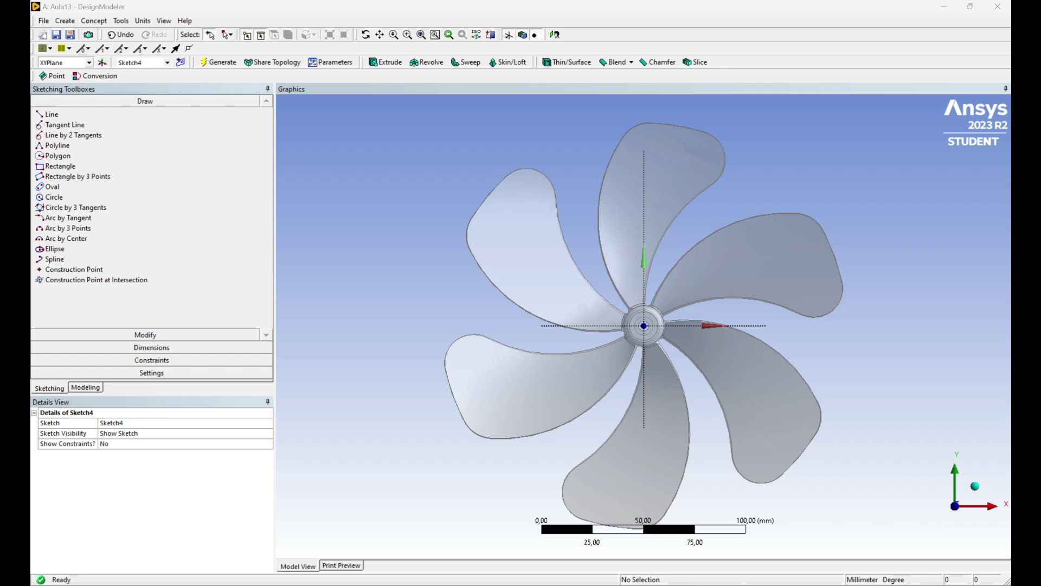
{"action": "left_click", "coordinate": [60, 199]}
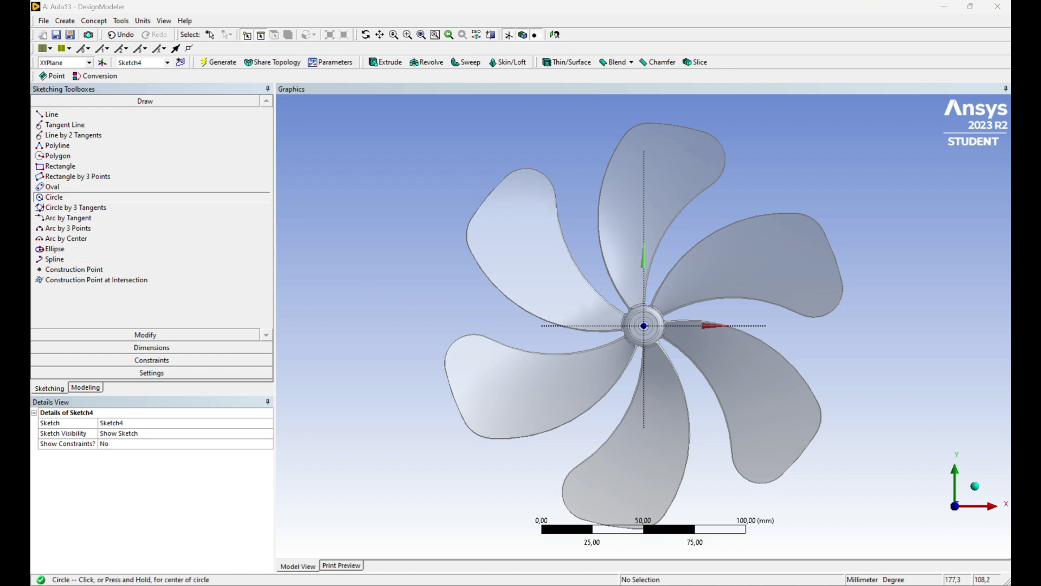
{"action": "scroll", "coordinate": [644, 326], "scroll_direction": "down", "scroll_amount": 2}
{"action": "left_click", "coordinate": [644, 325]}
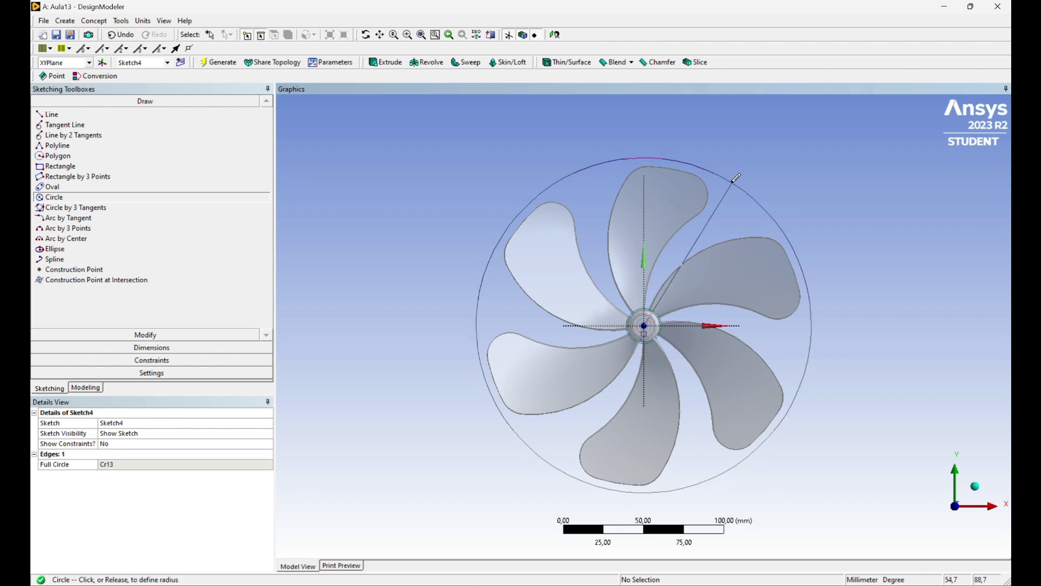
{"action": "left_click", "coordinate": [736, 178]}
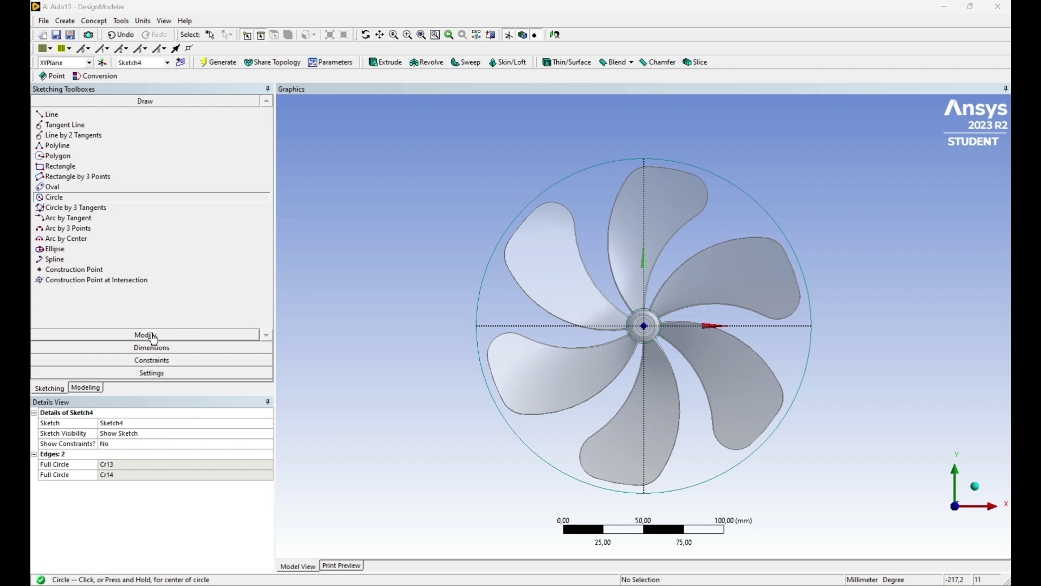
- Dimension the outer circle's diameter and set it to 200 mm
{"action": "left_click", "coordinate": [151, 360]}
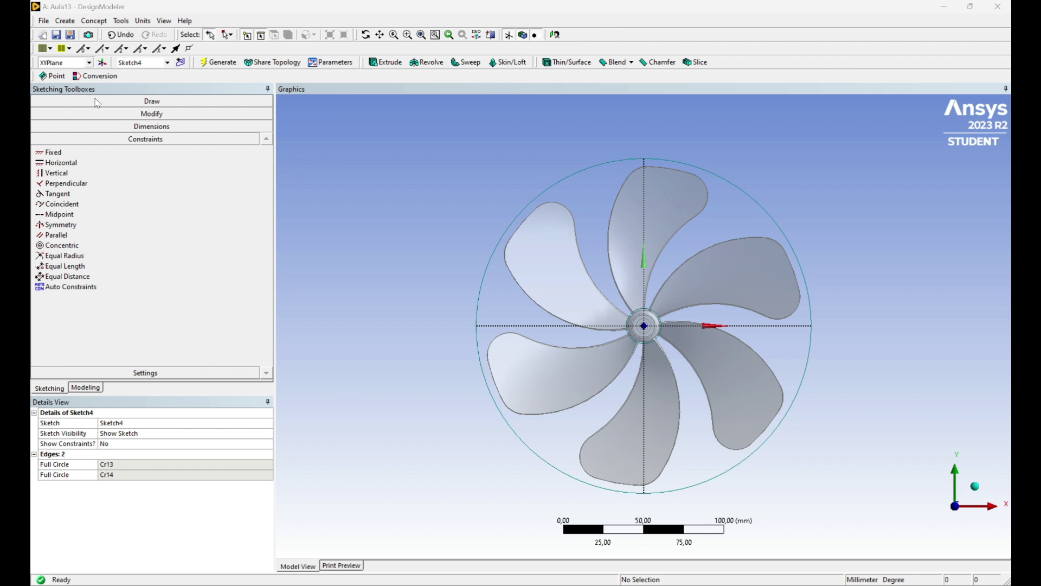
{"action": "left_click", "coordinate": [149, 126]}
{"action": "left_click", "coordinate": [60, 191]}
{"action": "left_click", "coordinate": [766, 213]}
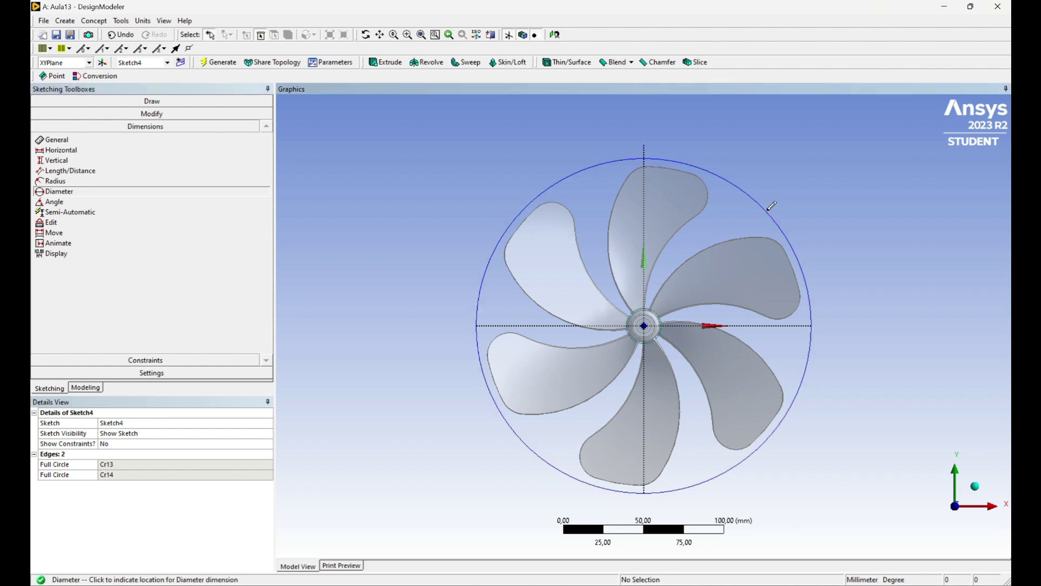
{"action": "left_click", "coordinate": [801, 181]}
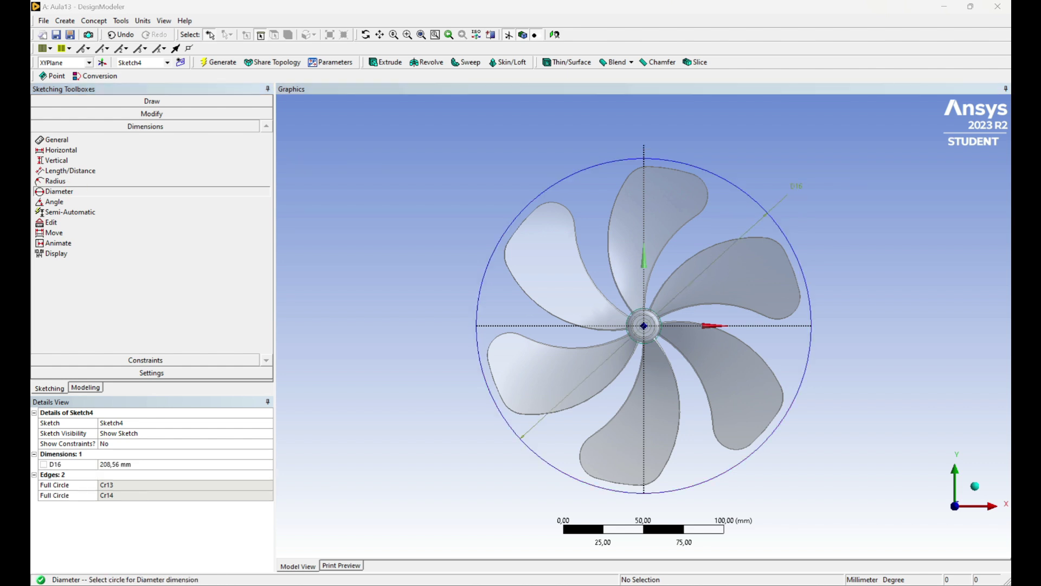
{"action": "left_click", "coordinate": [119, 465]}
{"action": "type", "text": "200"}
{"action": "key", "text": "Return"}
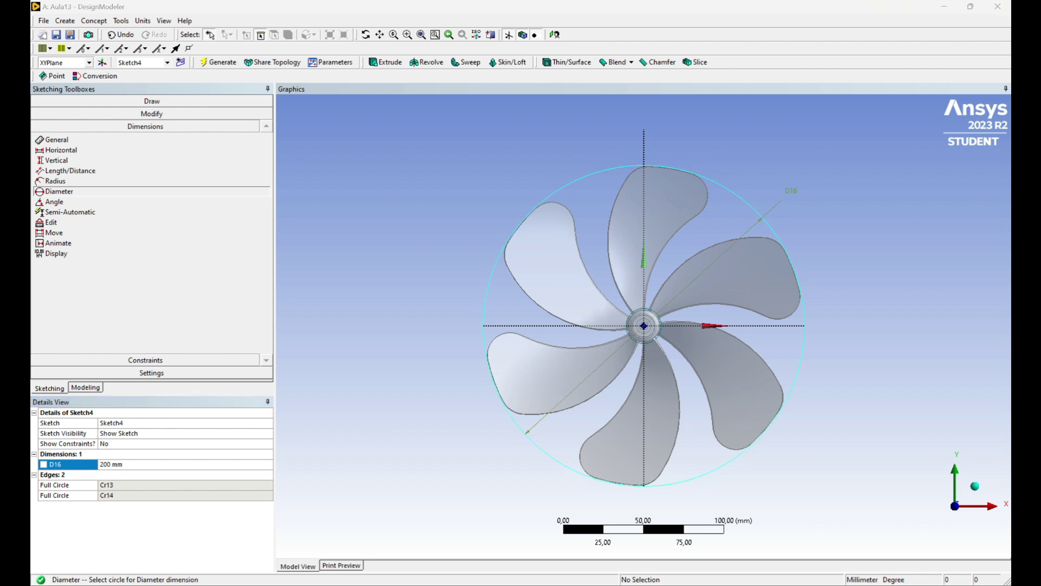
- Set the outer circle's diameter to 205 mm, generate the sketch and save the model
{"action": "left_click", "coordinate": [116, 464]}
{"action": "type", "text": "205"}
{"action": "key", "text": "Return"}
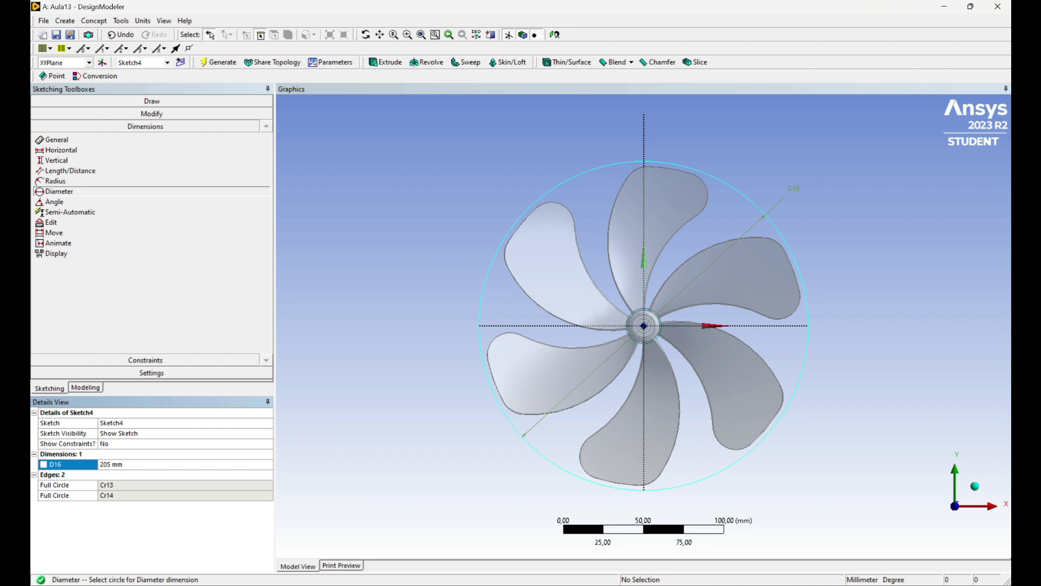
{"action": "left_click", "coordinate": [218, 62]}
{"action": "left_click", "coordinate": [58, 35]}
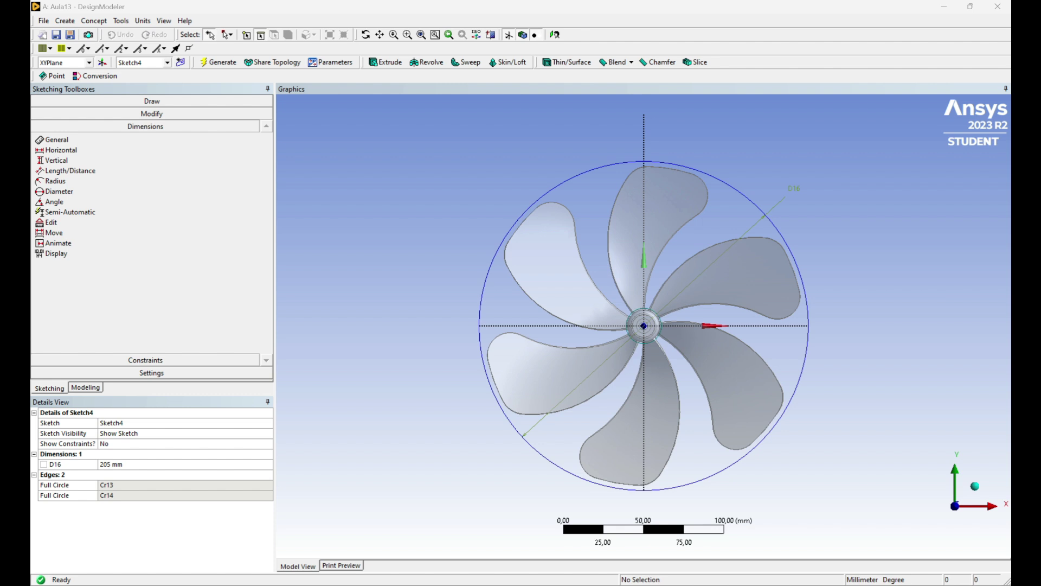
- Start an Extrude feature and apply Sketch4 as its geometry, checking the preview against the propeller from the side
{"action": "left_click", "coordinate": [397, 64]}
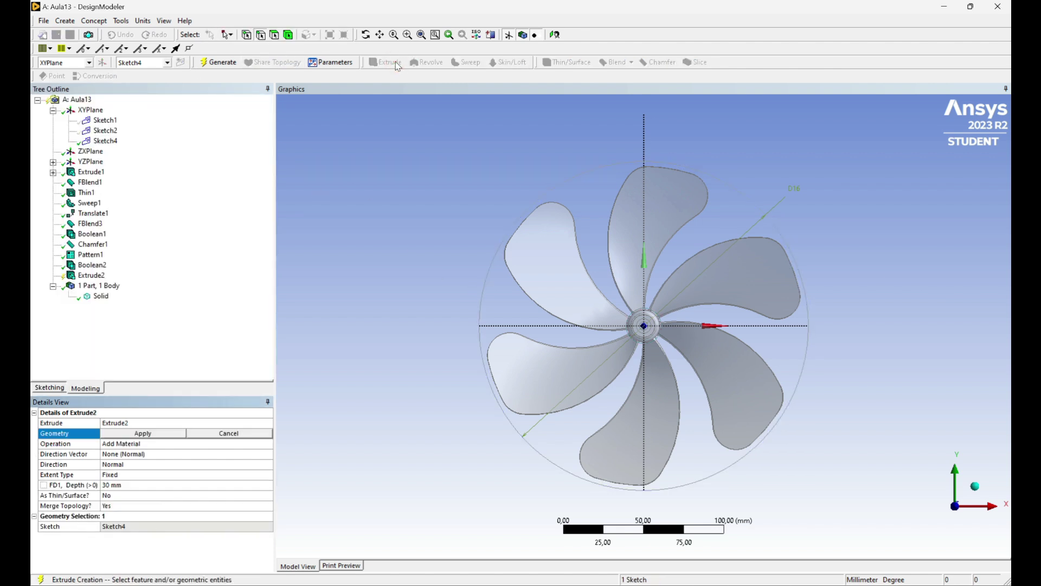
{"action": "middle_click_drag", "start_coordinate": [834, 425], "coordinate": [795, 353]}
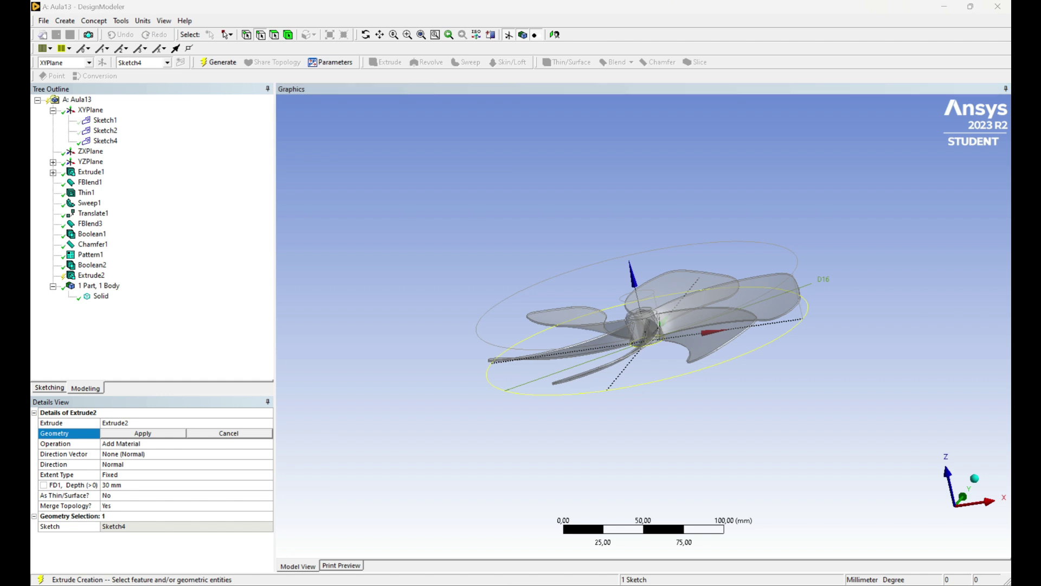
{"action": "left_click", "coordinate": [970, 493]}
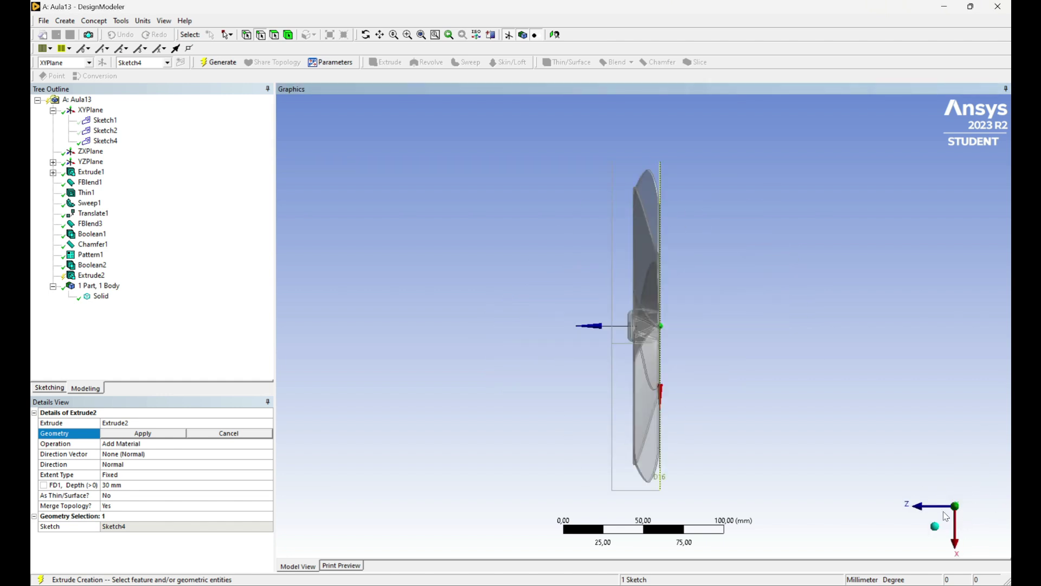
{"action": "left_click", "coordinate": [955, 537]}
{"action": "left_click", "coordinate": [940, 490]}
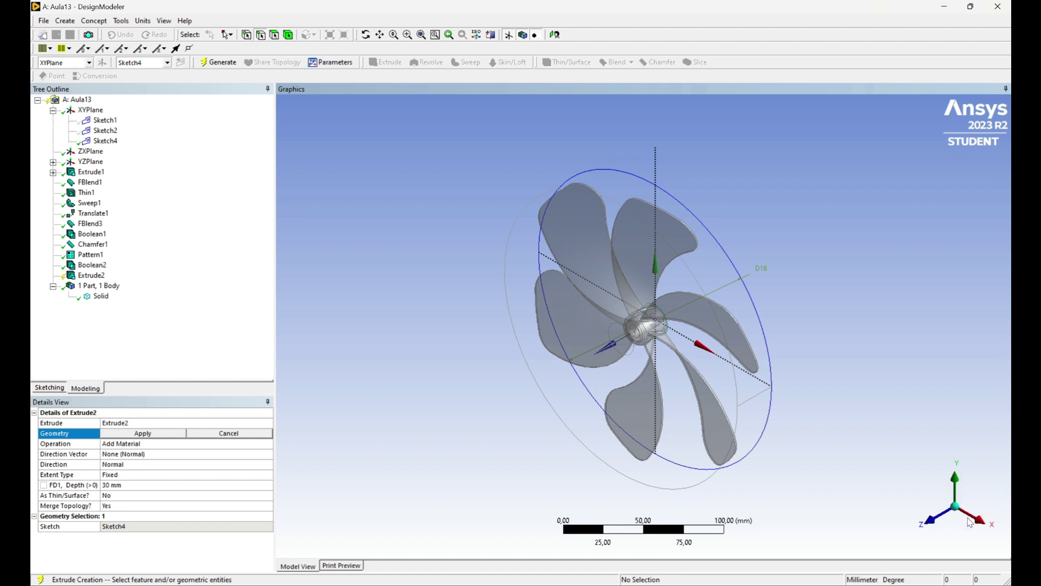
{"action": "left_click", "coordinate": [970, 522]}
{"action": "left_click", "coordinate": [950, 511]}
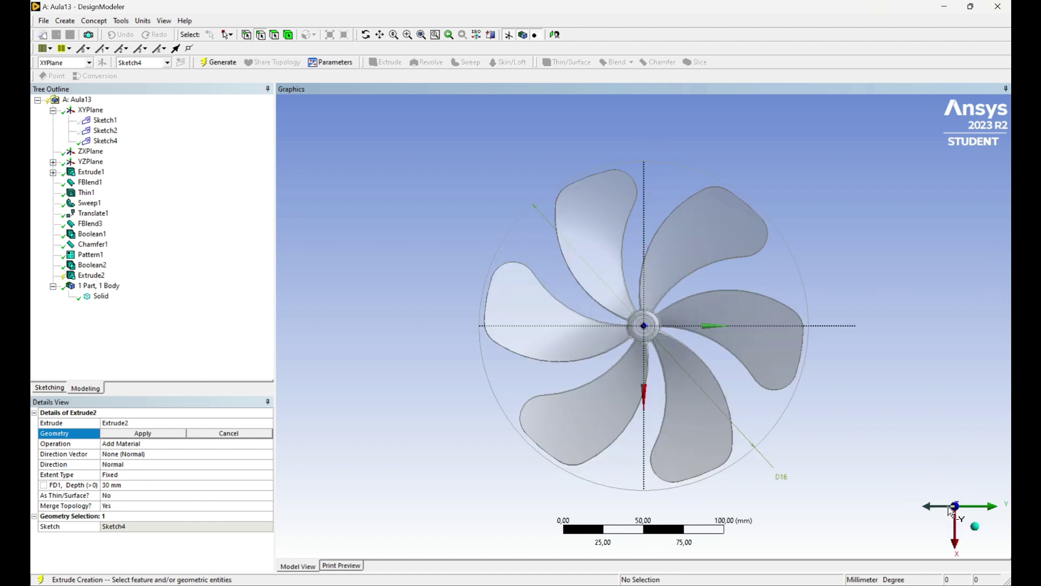
{"action": "left_click", "coordinate": [956, 537]}
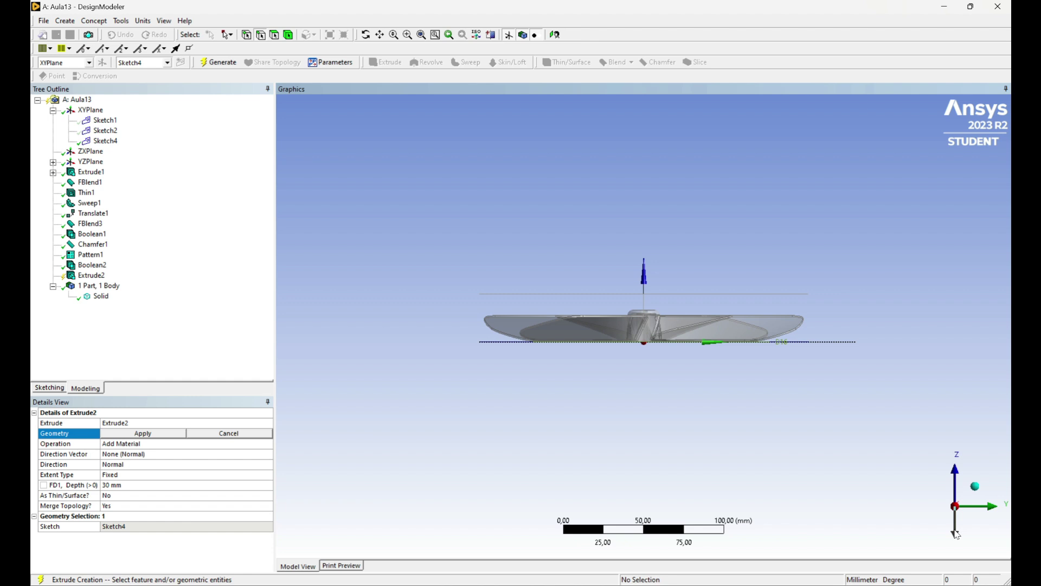
{"action": "left_click", "coordinate": [972, 510]}
{"action": "scroll", "coordinate": [562, 254], "scroll_direction": "up", "scroll_amount": 5}
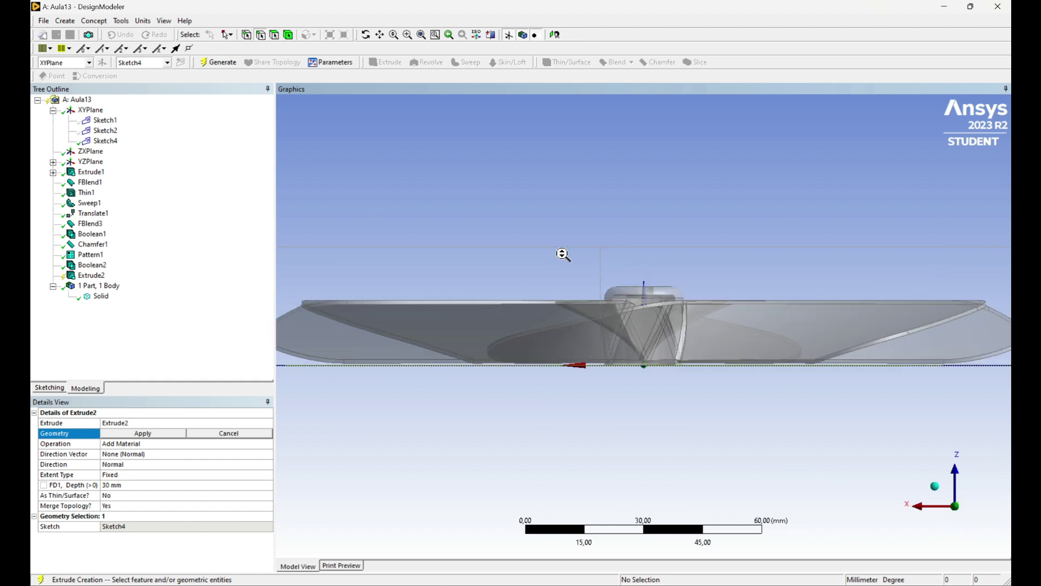
{"action": "scroll", "coordinate": [563, 254], "scroll_direction": "up", "scroll_amount": 1}
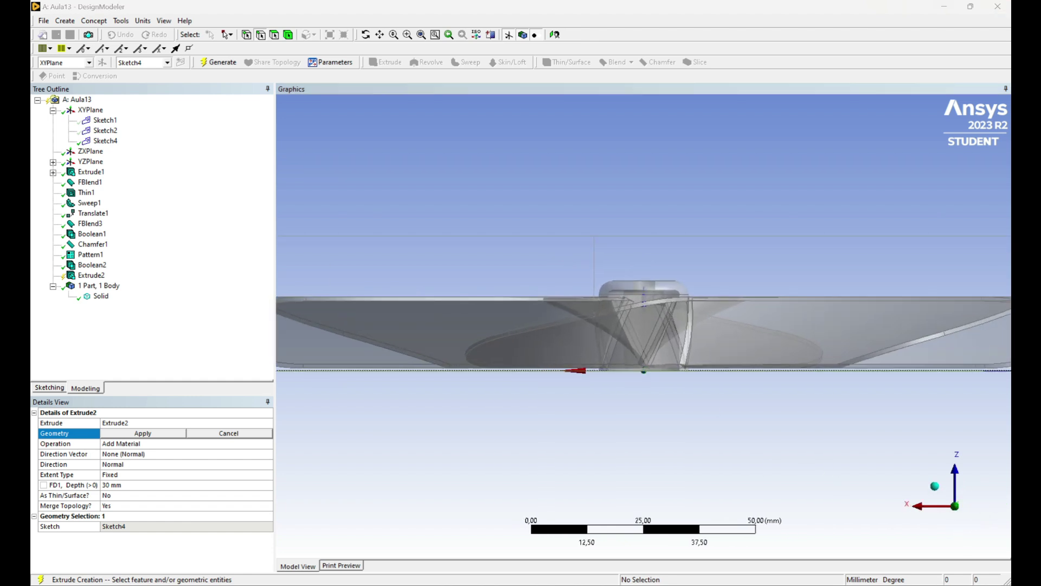
{"action": "left_click", "coordinate": [171, 434]}
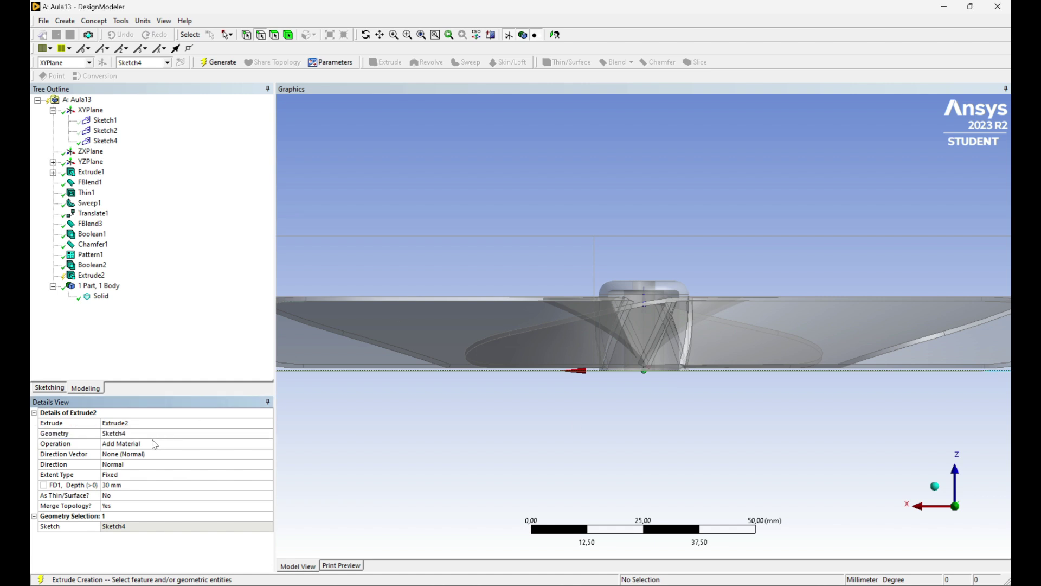
- Set the extrude direction of the Sketch4 circles to Both - Symmetric
{"action": "left_click", "coordinate": [131, 465]}
{"action": "left_click", "coordinate": [267, 464]}
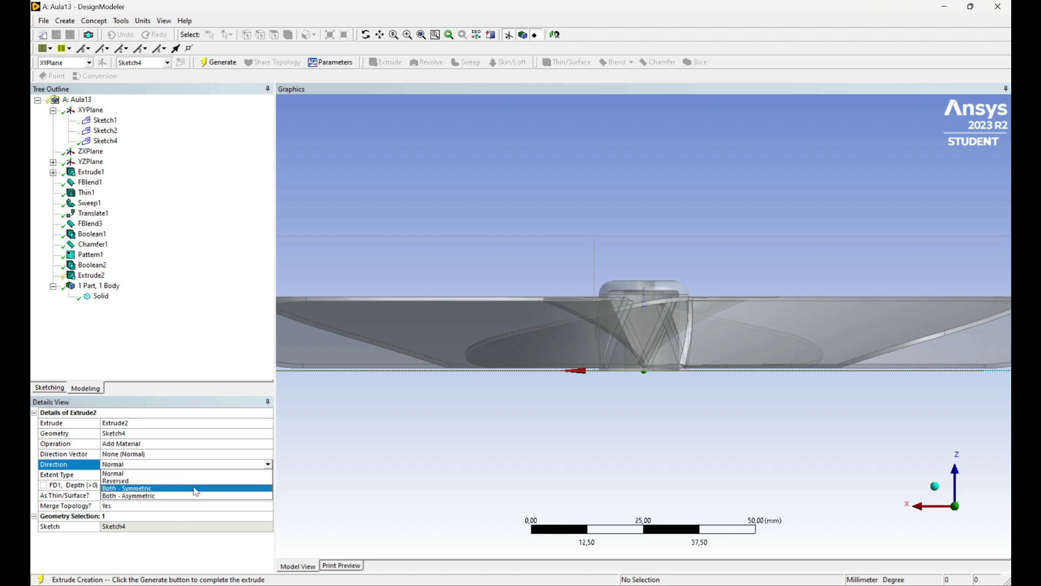
{"action": "left_click", "coordinate": [195, 489]}
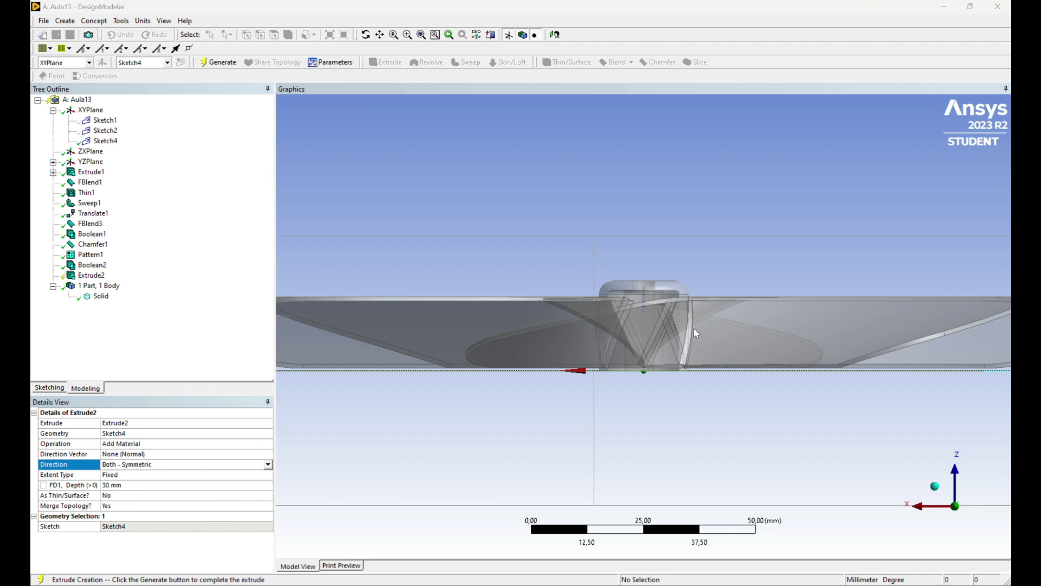
{"action": "scroll", "coordinate": [694, 328], "scroll_direction": "down", "scroll_amount": 4}
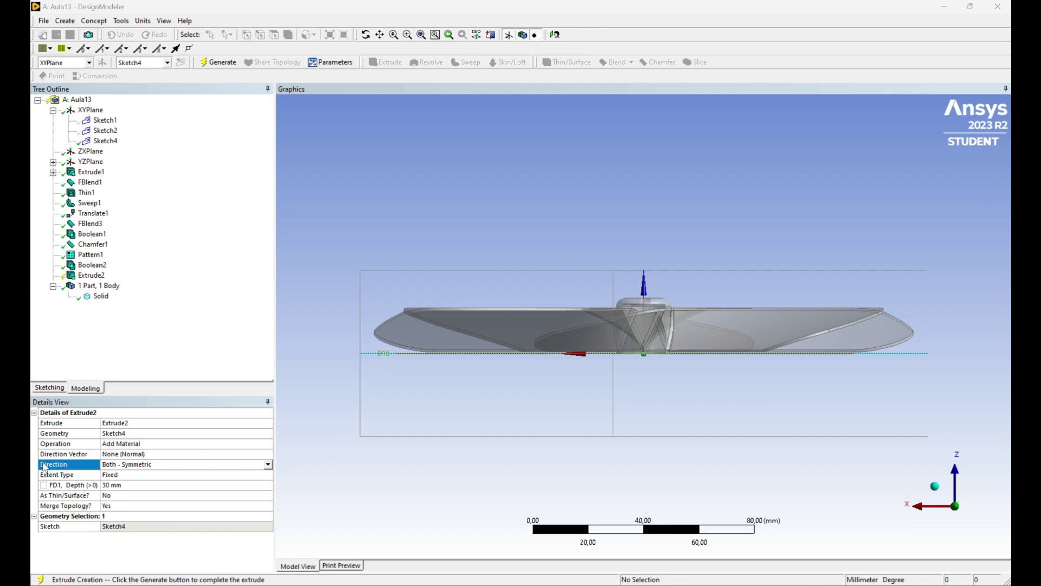
{"action": "left_click", "coordinate": [104, 478]}
{"action": "left_click", "coordinate": [268, 474]}
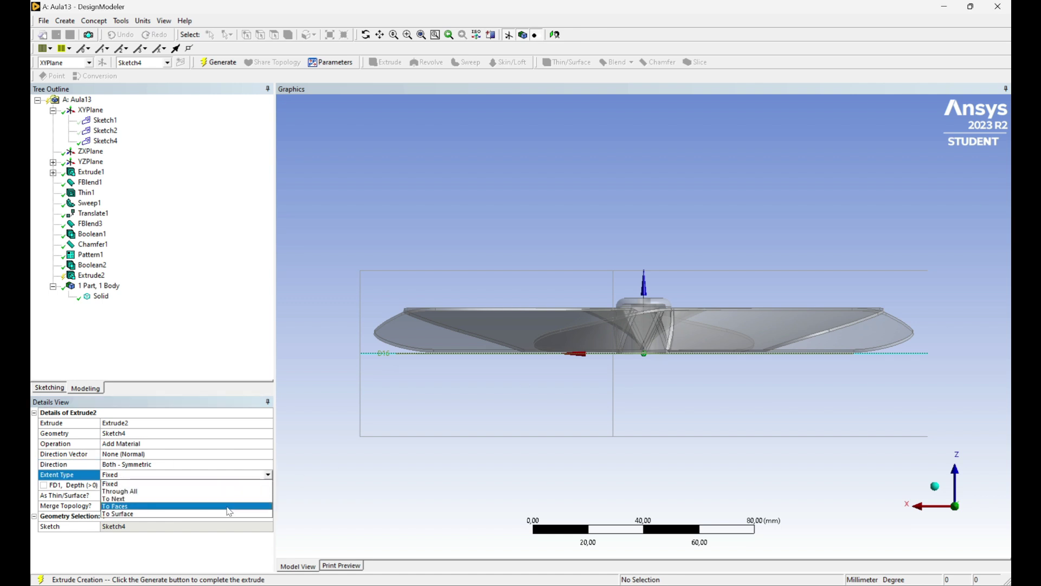
{"action": "left_click", "coordinate": [229, 507]}
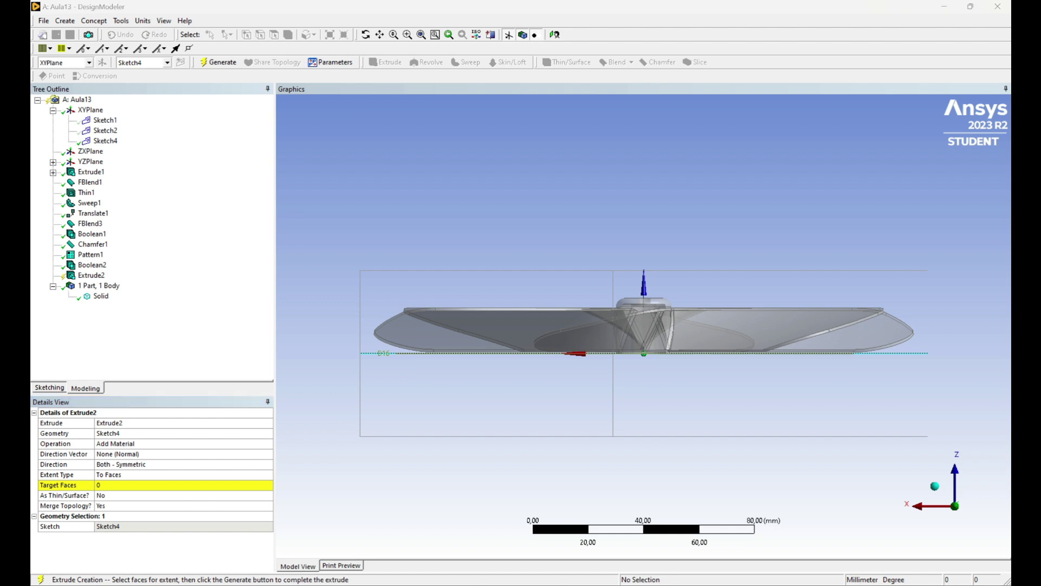
{"action": "left_click", "coordinate": [153, 475]}
{"action": "left_click", "coordinate": [267, 474]}
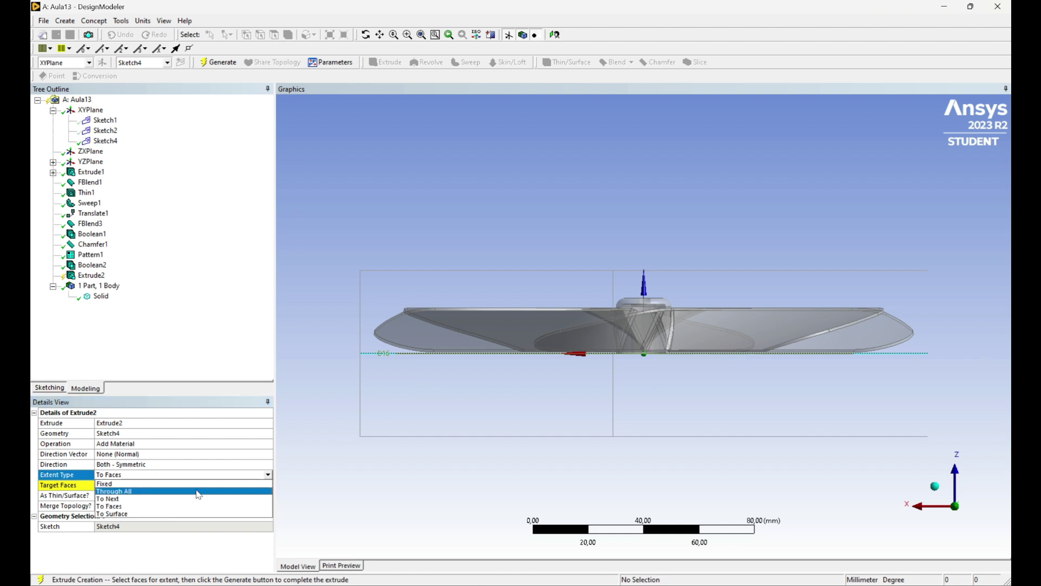
{"action": "left_click", "coordinate": [196, 483]}
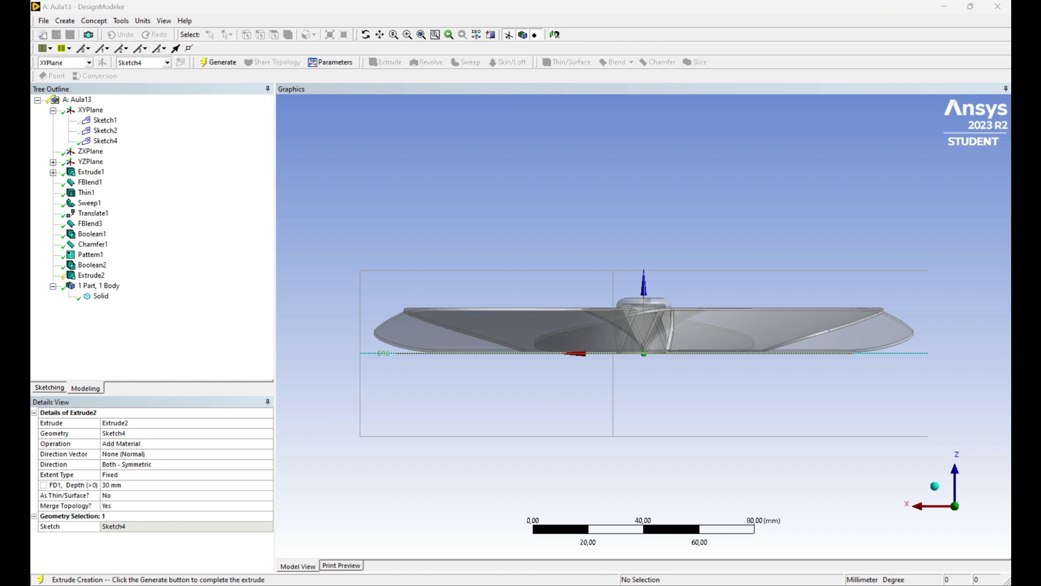
{"action": "left_click", "coordinate": [113, 476]}
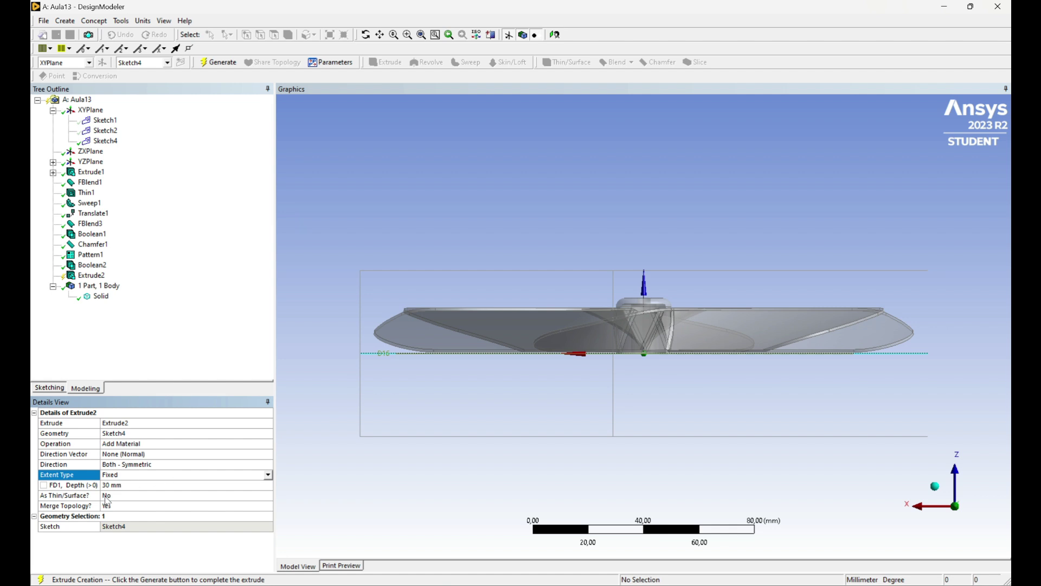
{"action": "left_click", "coordinate": [267, 475]}
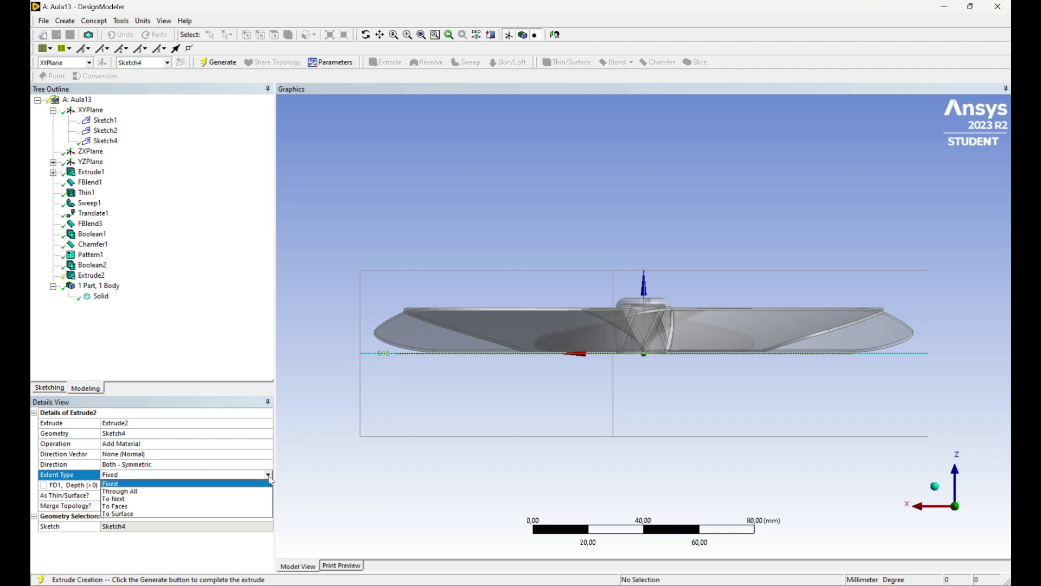
{"action": "left_click", "coordinate": [82, 484]}
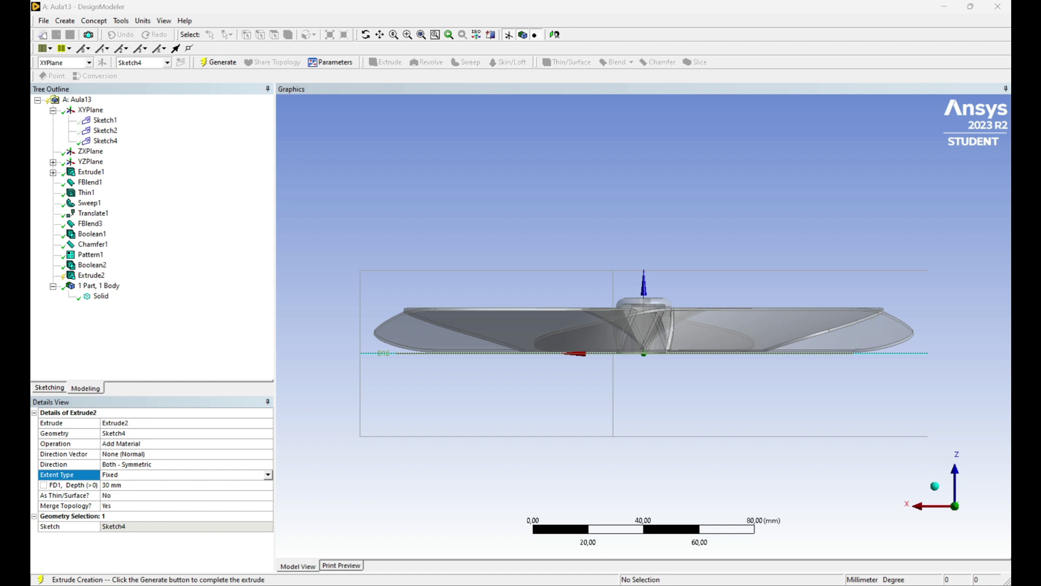
- Set the extent type of the Sketch4 extrude to To Faces and activate its target face selection
{"action": "left_click", "coordinate": [268, 475]}
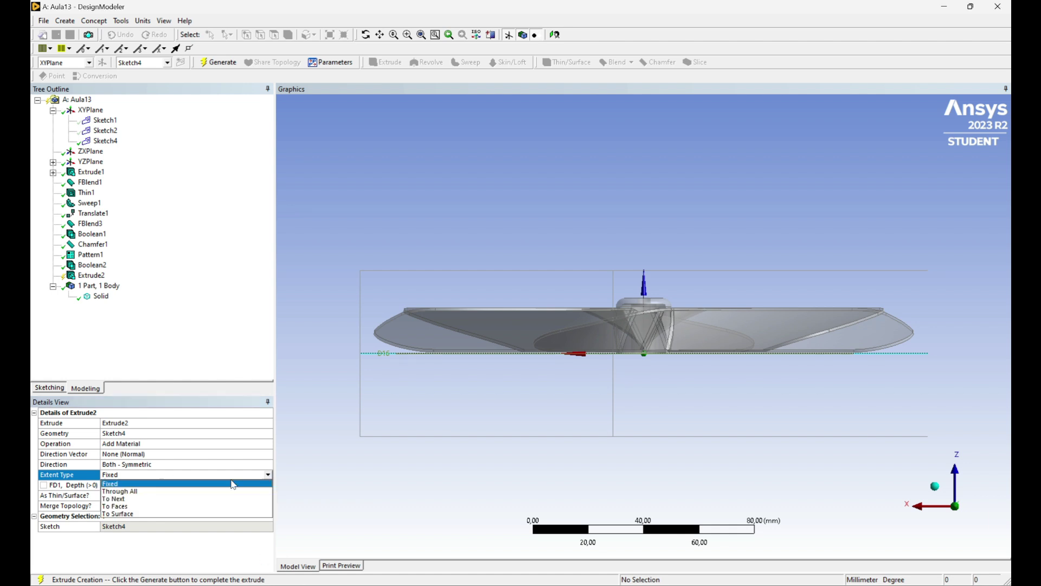
{"action": "left_click", "coordinate": [168, 509]}
{"action": "left_click", "coordinate": [114, 487]}
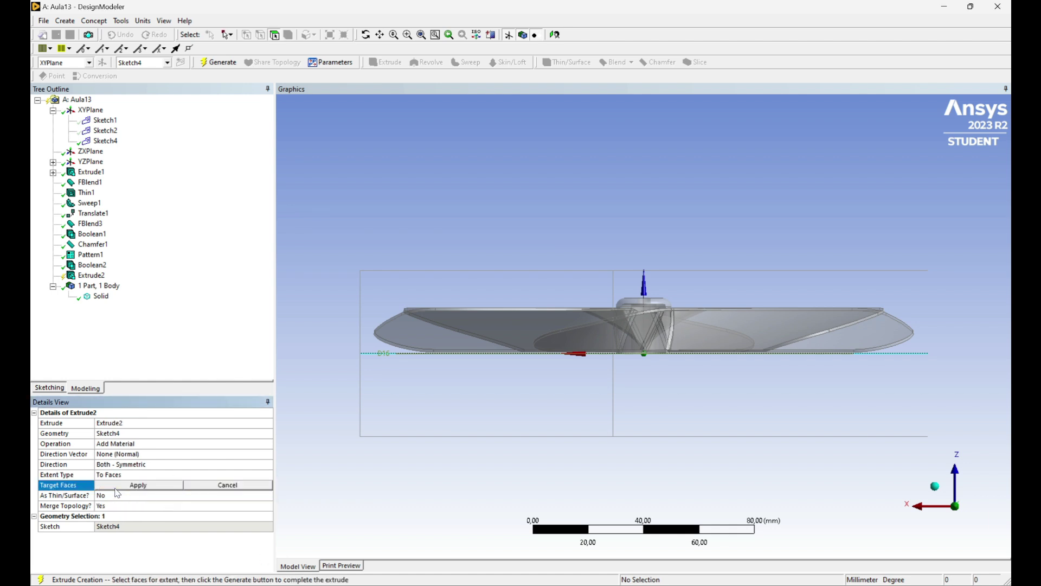
{"action": "left_click", "coordinate": [115, 487]}
{"action": "left_click", "coordinate": [116, 487]}
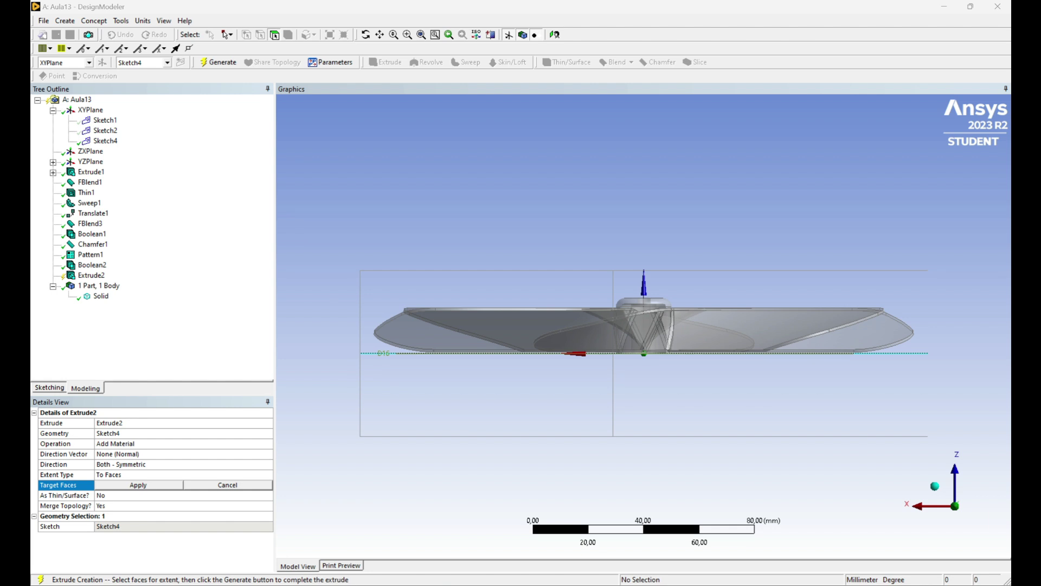
{"action": "left_click", "coordinate": [118, 466]}
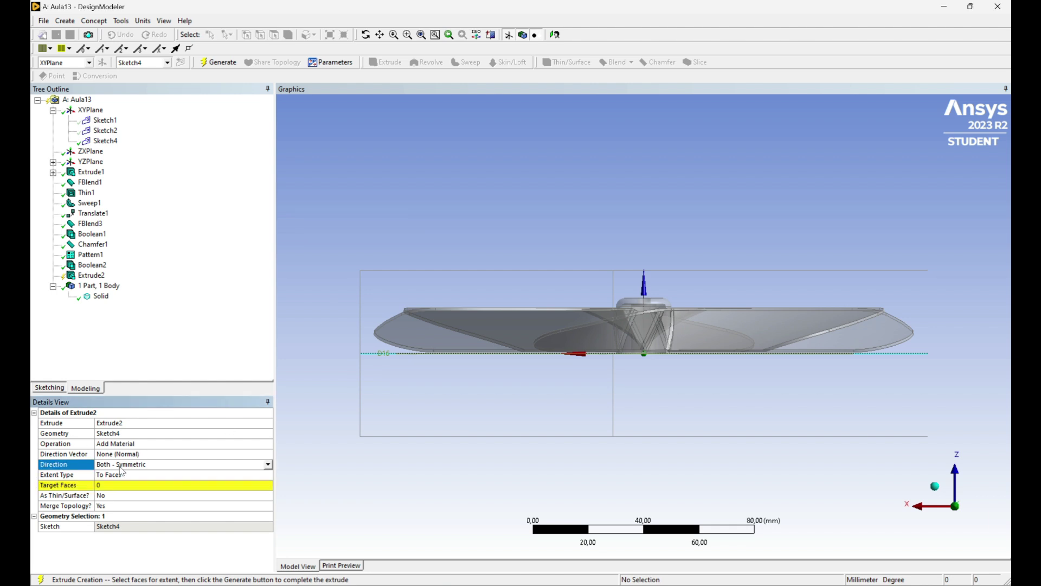
{"action": "left_click", "coordinate": [267, 464]}
{"action": "left_click", "coordinate": [268, 464]}
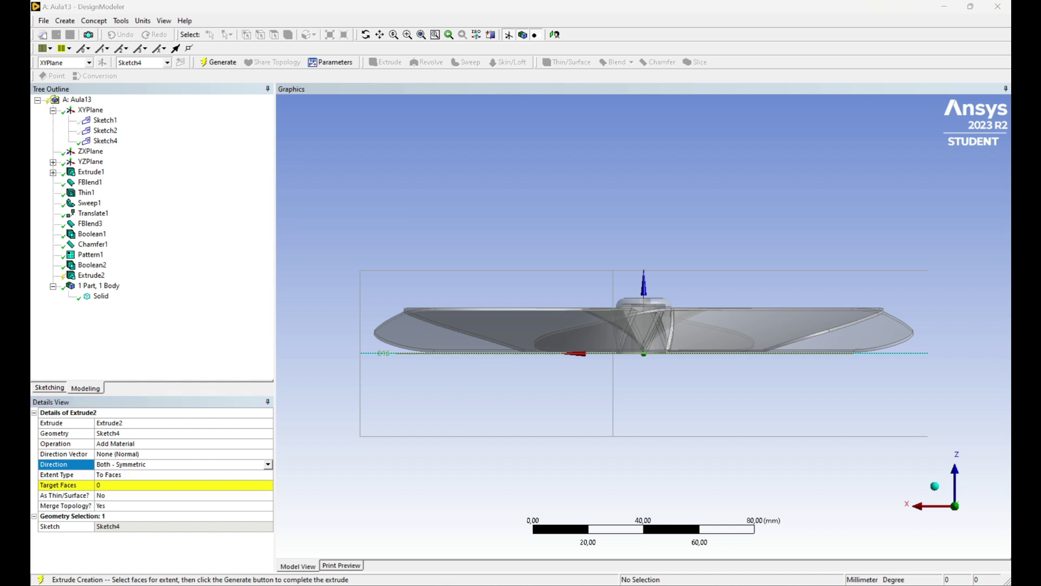
{"action": "left_click", "coordinate": [199, 476]}
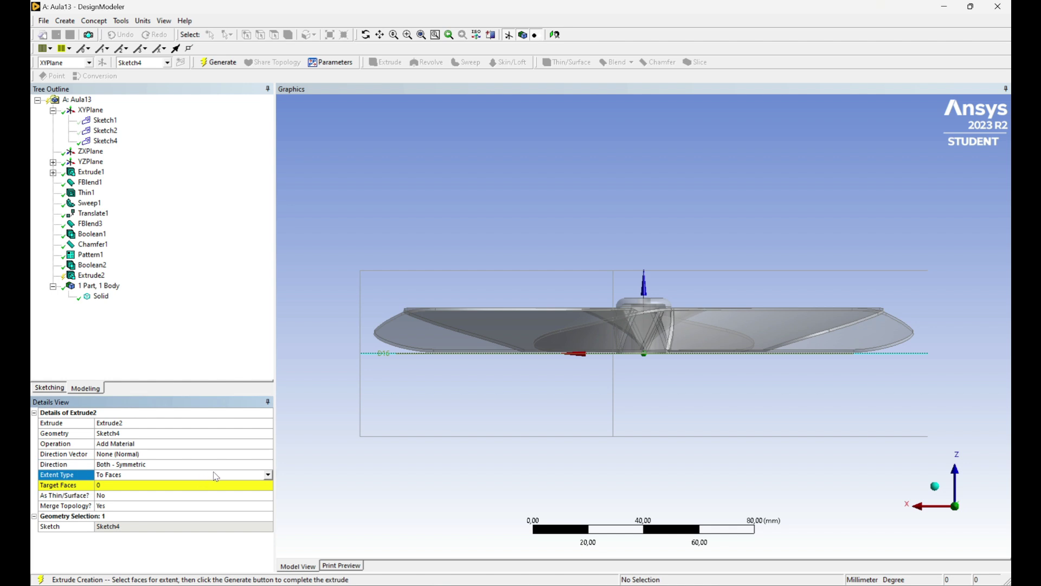
- Try the To Next extent type for the symmetric extrusion of Sketch4
{"action": "left_click", "coordinate": [268, 475]}
{"action": "left_click", "coordinate": [218, 499]}
{"action": "left_click", "coordinate": [168, 487]}
{"action": "left_click", "coordinate": [268, 485]}
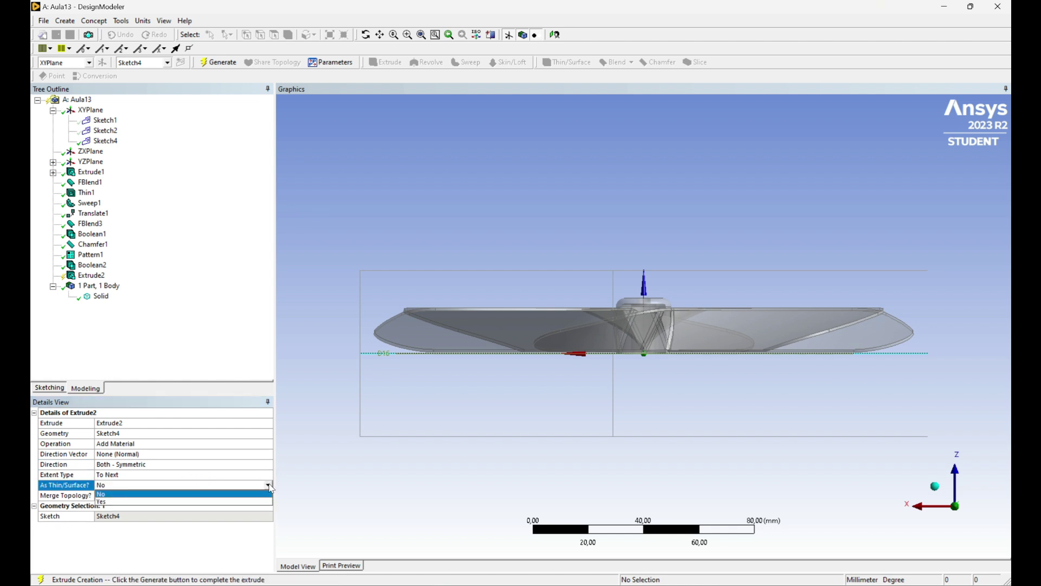
- Set the Sketch4 extrusion's direction to Both - Asymmetric and its first extent type to Fixed
{"action": "left_click", "coordinate": [260, 471]}
{"action": "double_click", "coordinate": [225, 464]}
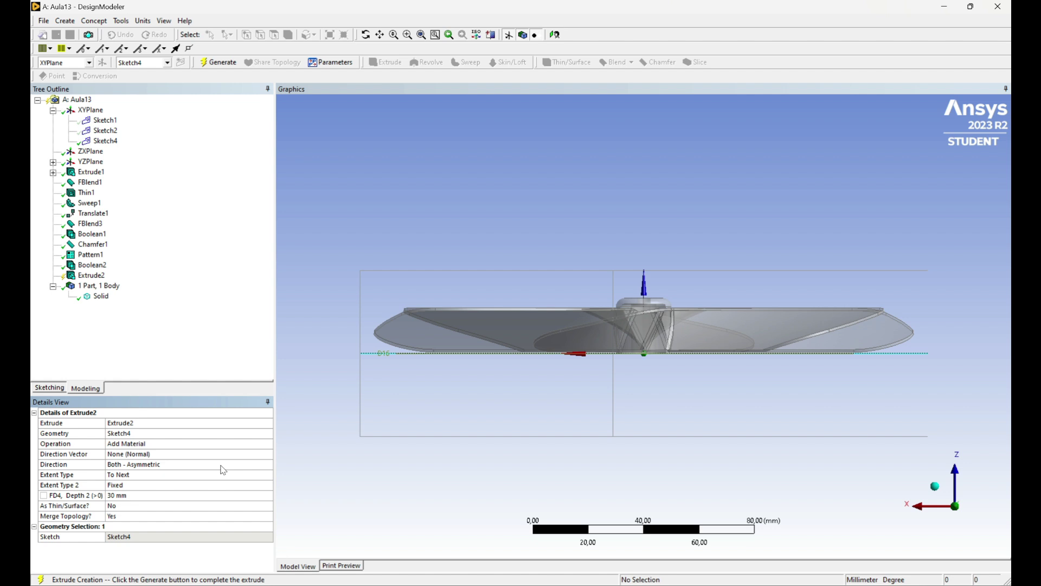
{"action": "left_click", "coordinate": [140, 475]}
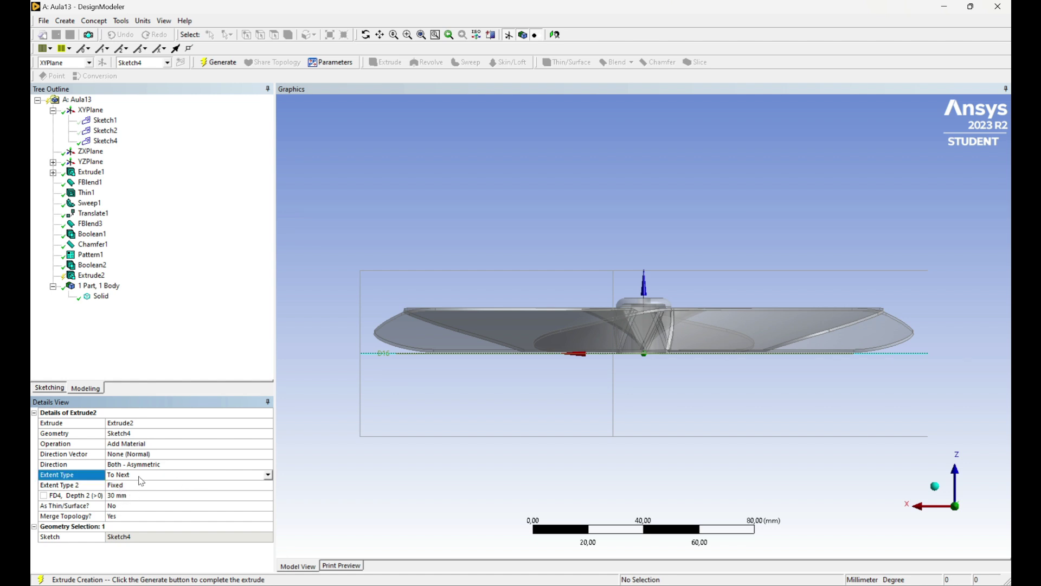
{"action": "left_click", "coordinate": [268, 476]}
{"action": "left_click", "coordinate": [189, 498]}
{"action": "left_click", "coordinate": [268, 476]}
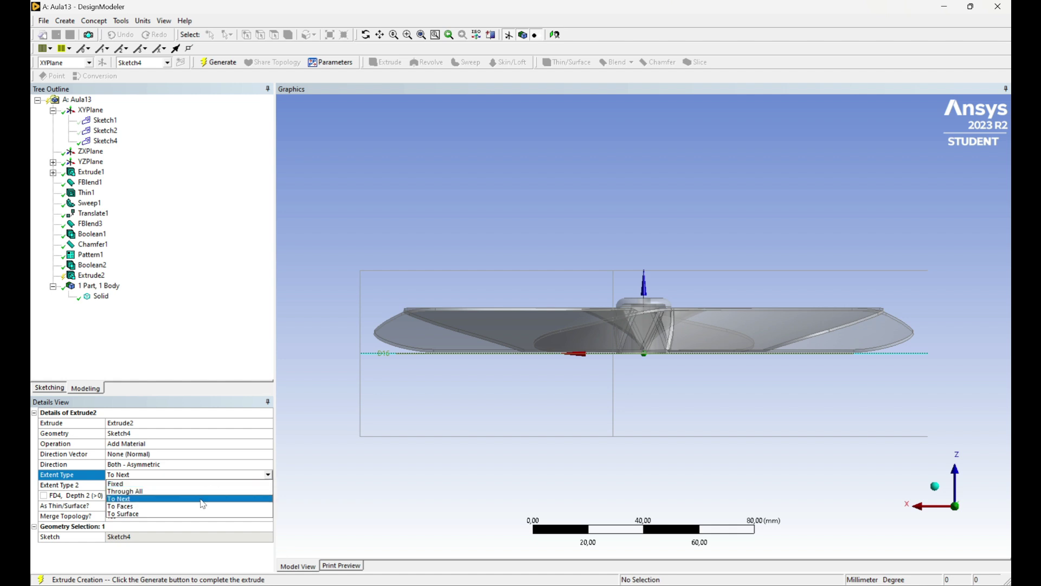
{"action": "left_click", "coordinate": [168, 484]}
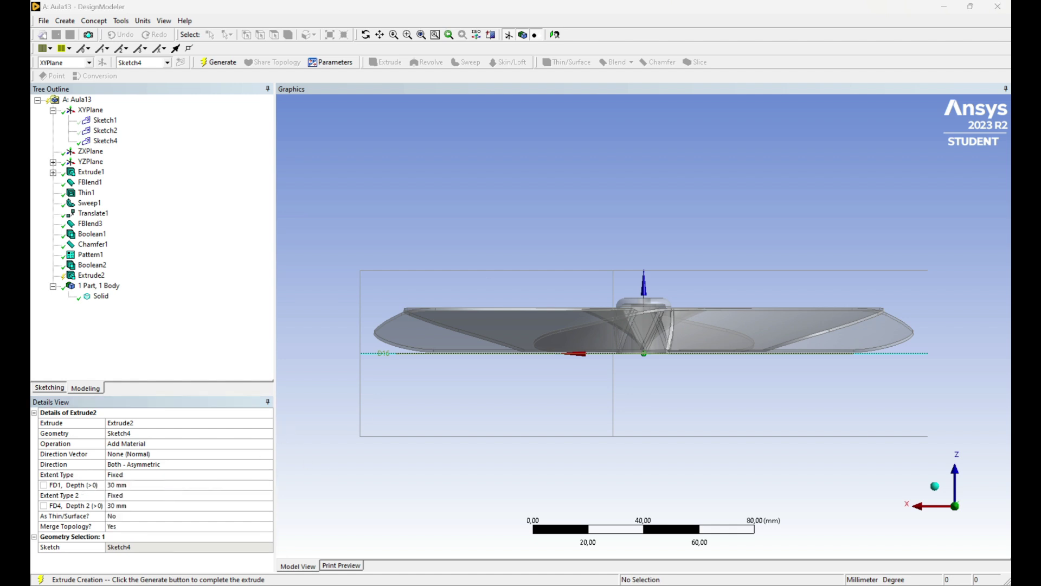
- Set the extrusion's first depth to 25 mm and second depth to 2 mm, and generate it
{"action": "left_click", "coordinate": [122, 485]}
{"action": "type", "text": "25"}
{"action": "key", "text": "Return"}
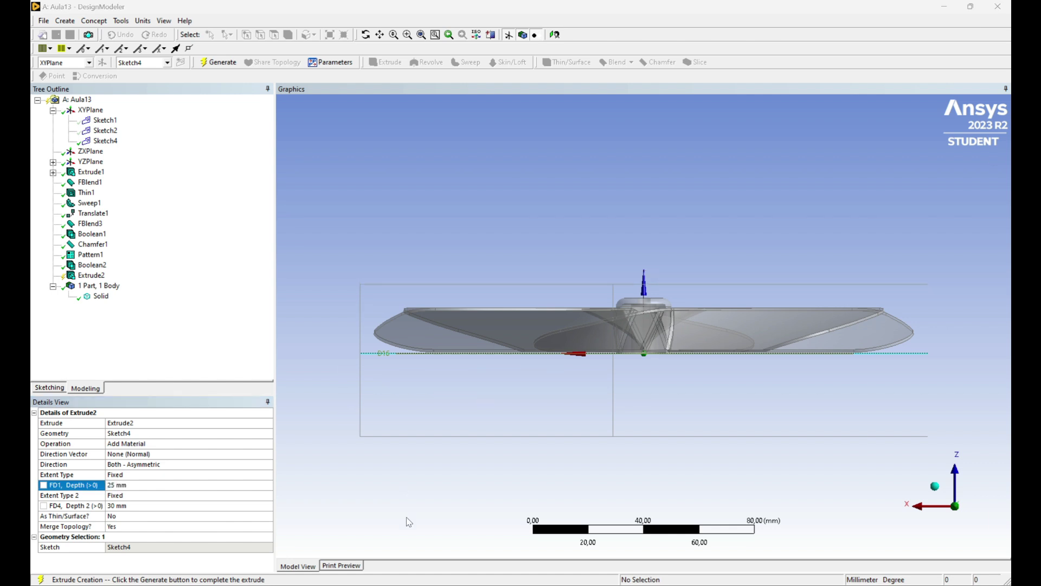
{"action": "left_click", "coordinate": [116, 496]}
{"action": "left_click", "coordinate": [128, 507]}
{"action": "type", "text": "2"}
{"action": "key", "text": "Return"}
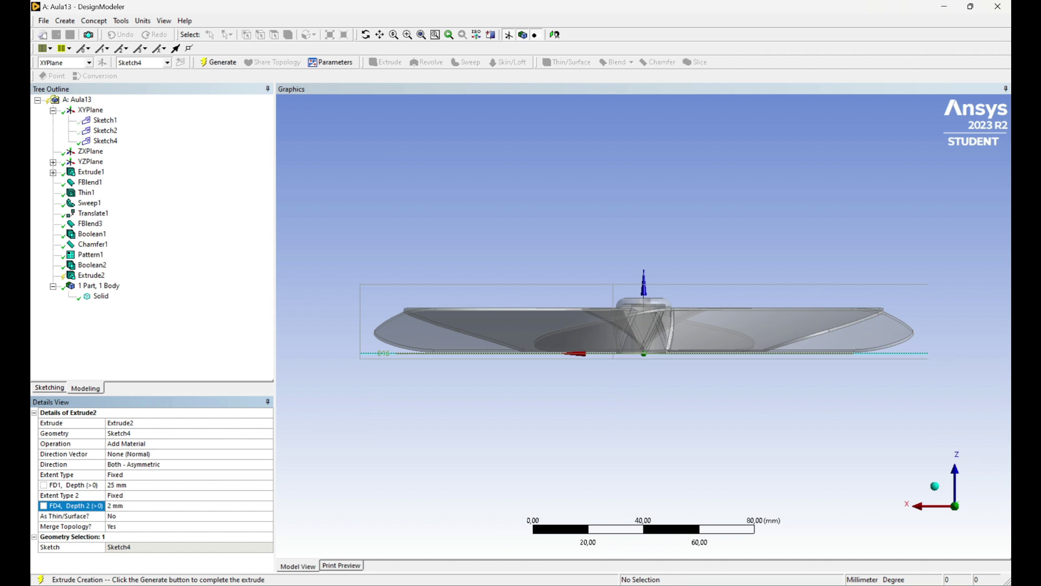
{"action": "left_click", "coordinate": [218, 61]}
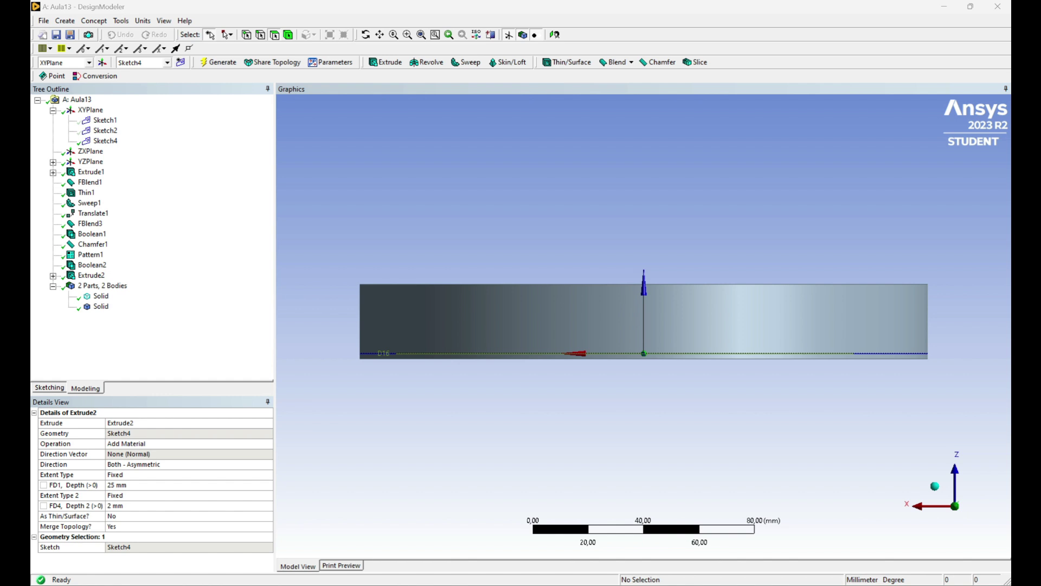
- Change the Extrude2 operation to Add Frozen, regenerate it and inspect the enclosing body around the propeller
{"action": "left_click", "coordinate": [165, 443]}
{"action": "left_click", "coordinate": [270, 443]}
{"action": "left_click", "coordinate": [229, 459]}
{"action": "left_click", "coordinate": [223, 62]}
{"action": "middle_click_drag", "start_coordinate": [621, 241], "coordinate": [594, 289]}
{"action": "scroll", "coordinate": [641, 365], "scroll_direction": "up", "scroll_amount": 2}
{"action": "middle_click_drag", "start_coordinate": [641, 365], "coordinate": [770, 266]}
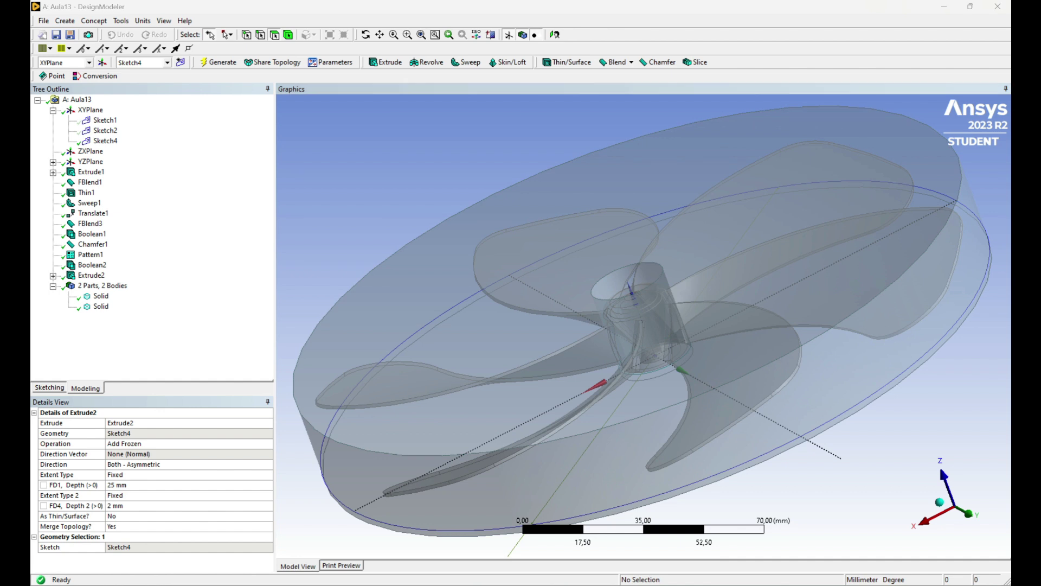
- Hide Sketch4 and collapse the XYPlane branch in the model tree
{"action": "left_click", "coordinate": [91, 110]}
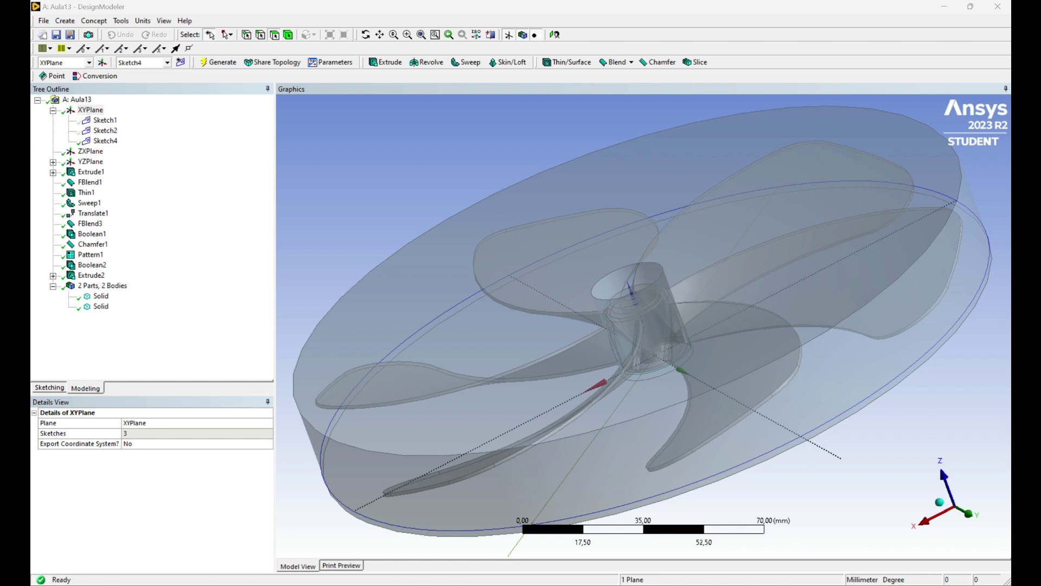
{"action": "right_click", "coordinate": [103, 141]}
{"action": "key", "text": "Escape"}
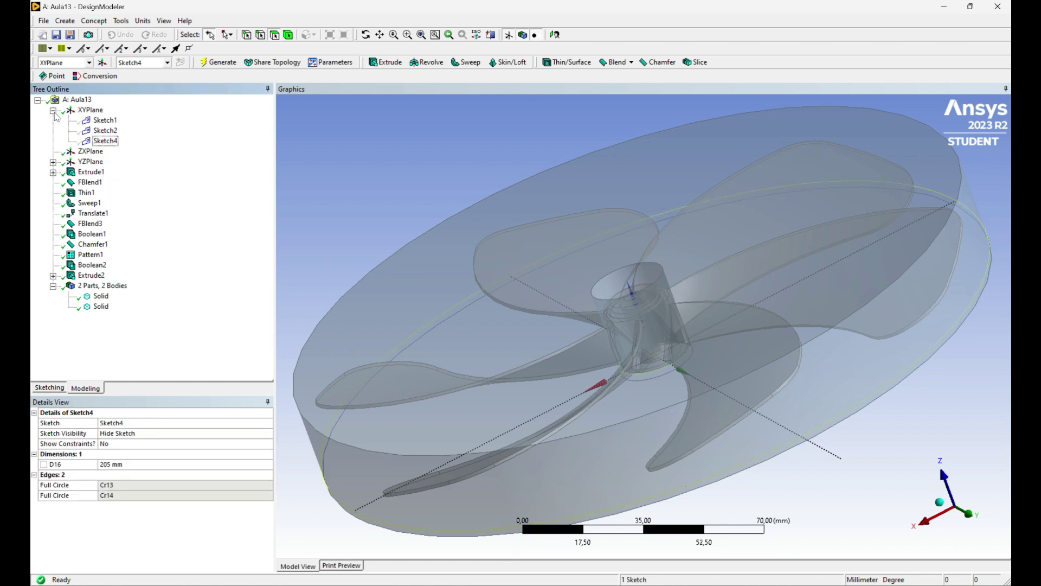
{"action": "left_click", "coordinate": [53, 110]}
{"action": "middle_click_drag", "start_coordinate": [358, 313], "coordinate": [664, 363]}
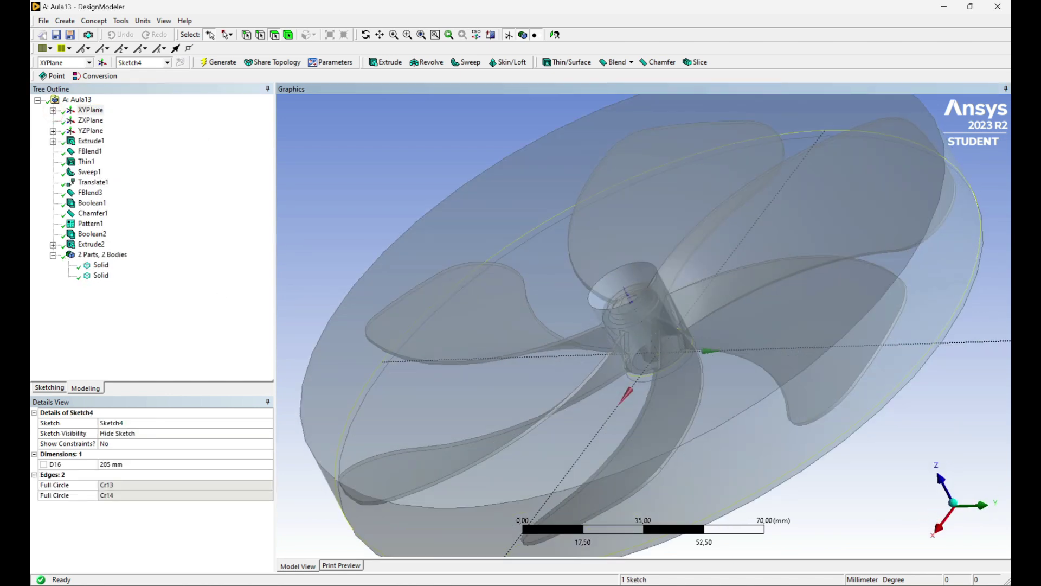
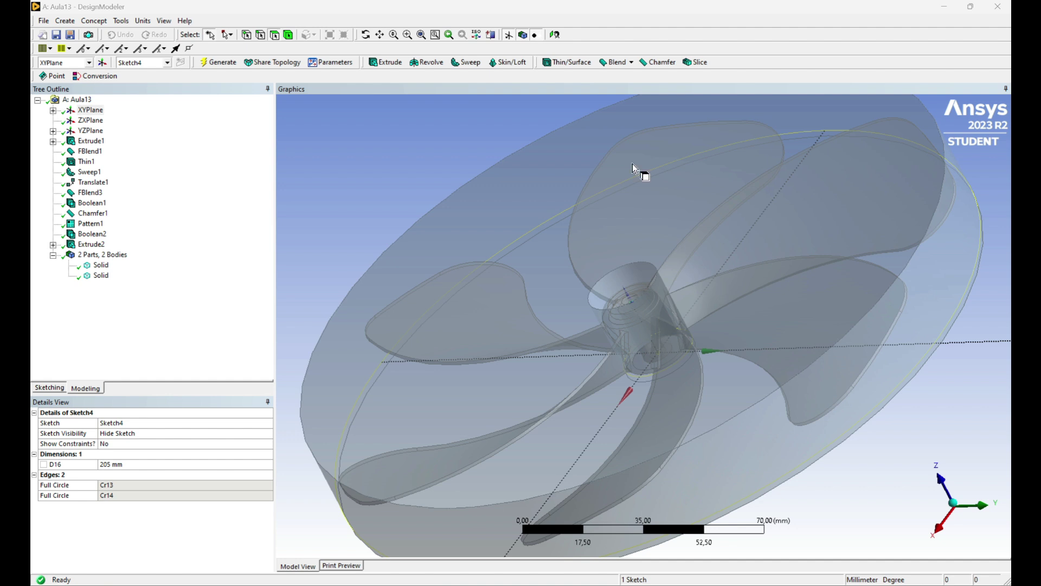
- Create a new sketch, Sketch5, on the ZXPlane and view the model face-on to that plane
{"action": "left_click", "coordinate": [90, 120]}
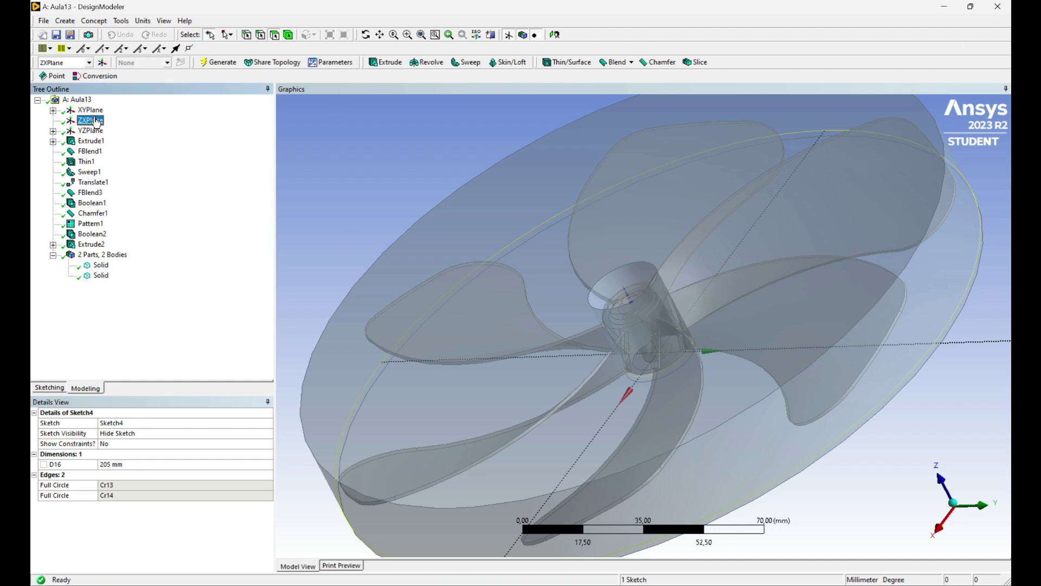
{"action": "left_click", "coordinate": [181, 62]}
{"action": "left_click", "coordinate": [119, 423]}
{"action": "type", "text": "Sketch5"}
{"action": "key", "text": "Return"}
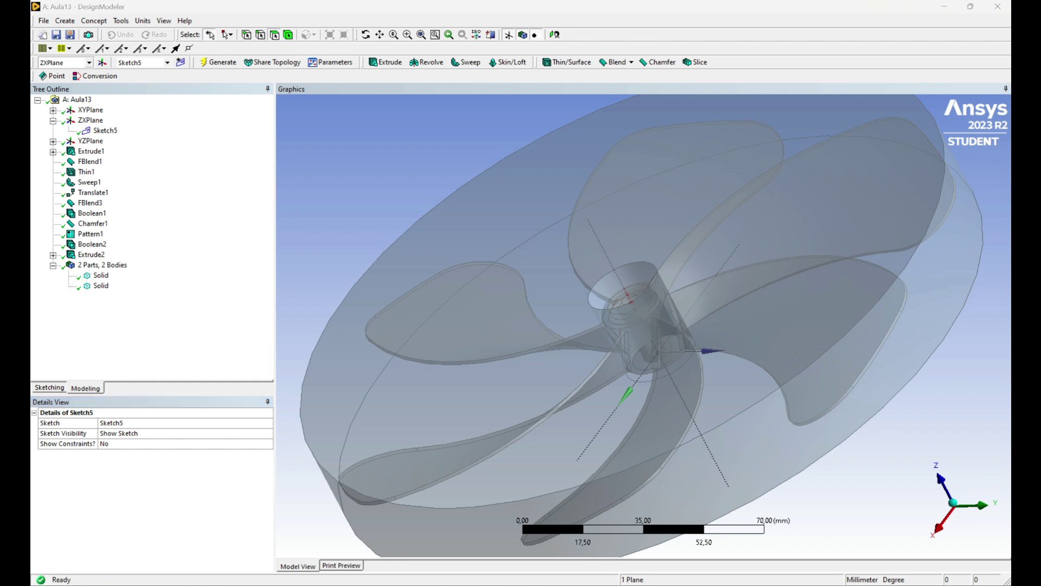
{"action": "left_click", "coordinate": [941, 509]}
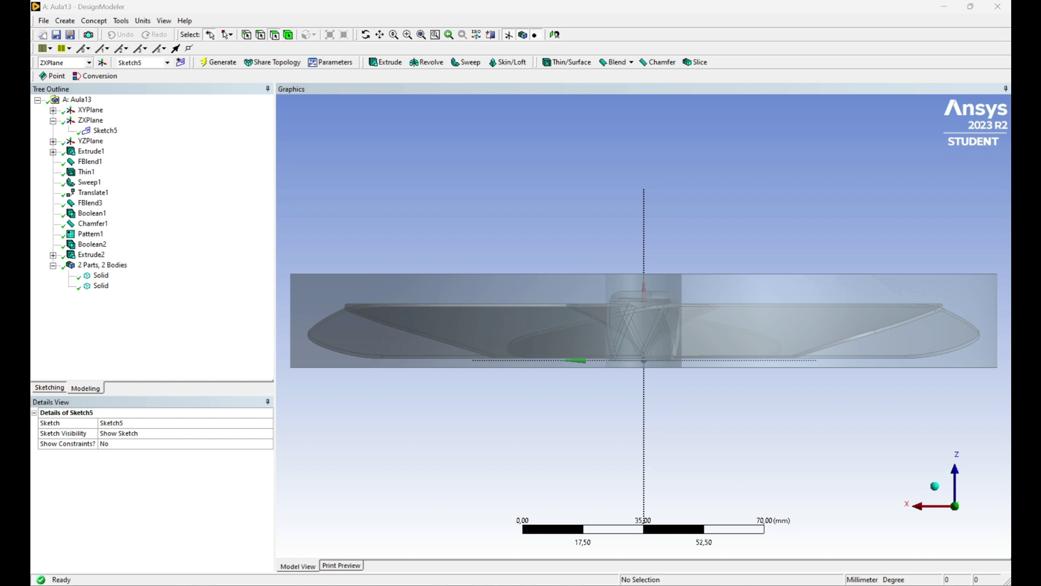
- Draw a horizontal line about 224 mm long across the full width of the enclosing body, about 10 mm above the horizontal axis
{"action": "left_click", "coordinate": [49, 387]}
{"action": "left_click", "coordinate": [52, 114]}
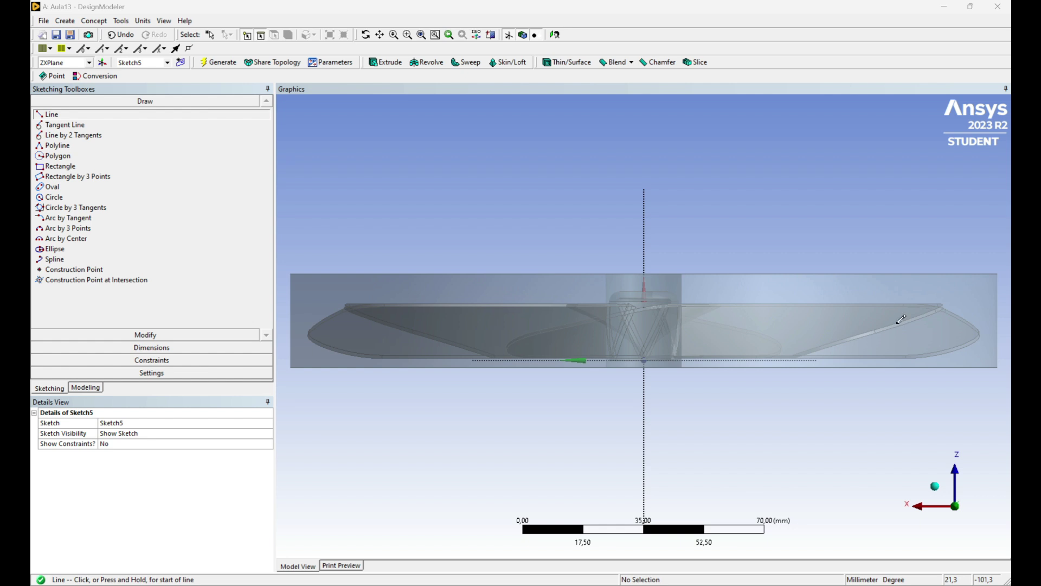
{"action": "scroll", "coordinate": [324, 316], "scroll_direction": "down", "scroll_amount": 1}
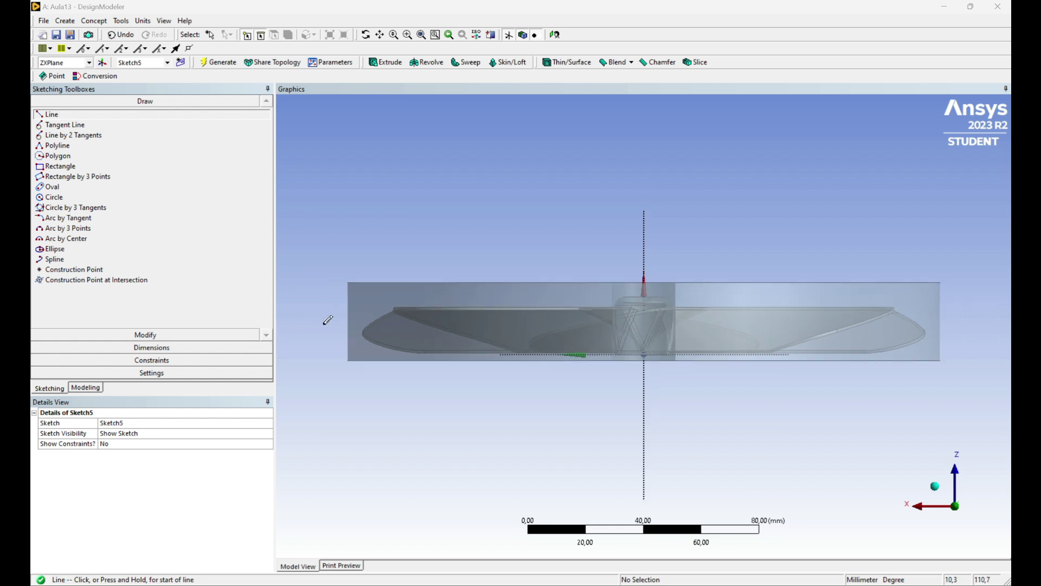
{"action": "left_click", "coordinate": [323, 324]}
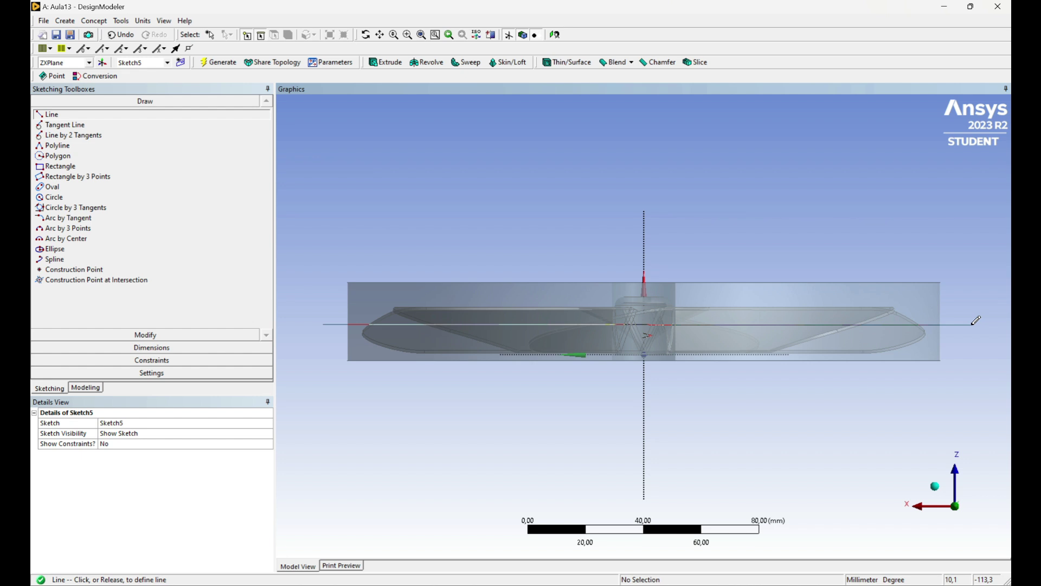
{"action": "left_click", "coordinate": [972, 325]}
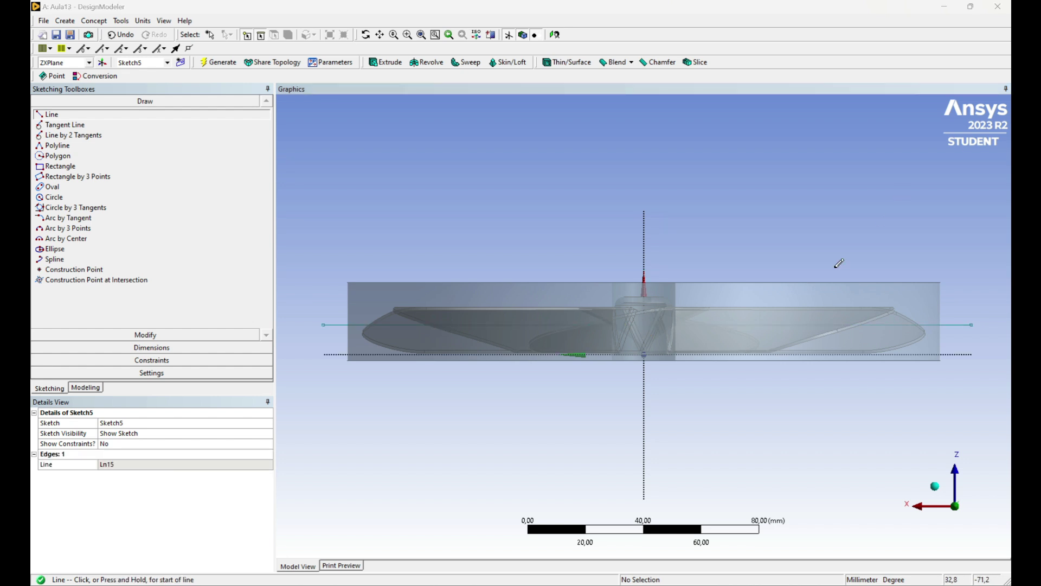
- Dimension the distance between the horizontal axis and the drawn line
{"action": "left_click", "coordinate": [114, 360]}
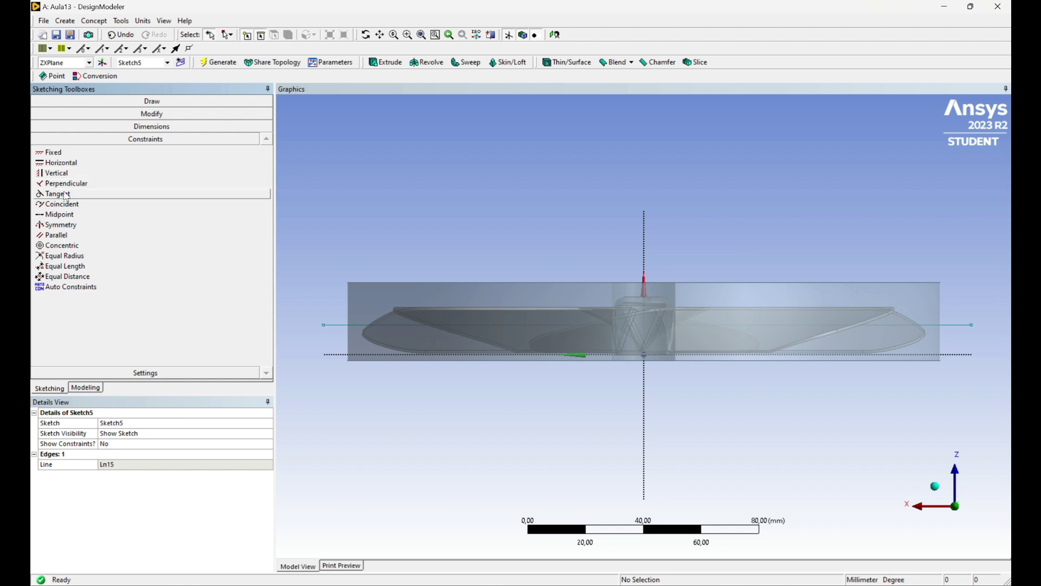
{"action": "left_click", "coordinate": [137, 127]}
{"action": "left_click", "coordinate": [64, 169]}
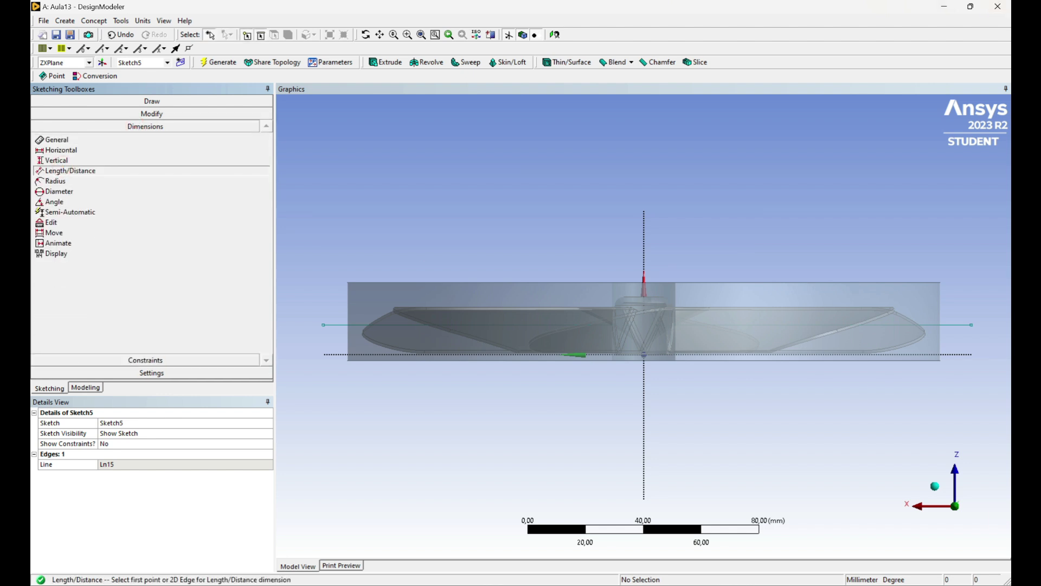
{"action": "left_click", "coordinate": [337, 354]}
{"action": "left_click", "coordinate": [339, 325]}
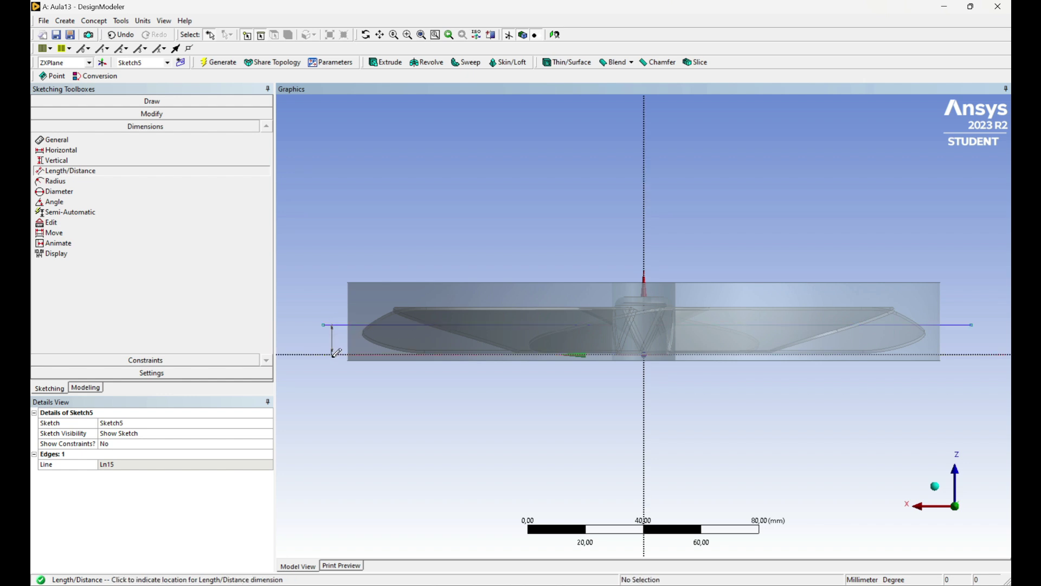
{"action": "left_click", "coordinate": [358, 469]}
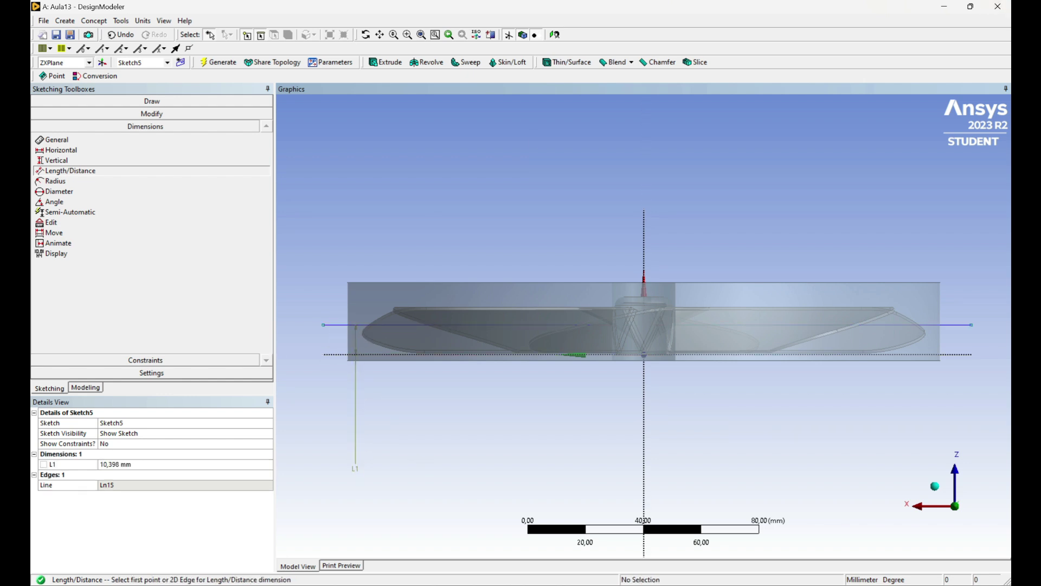
- Try 12 mm and 14 mm as the line's distance from the horizontal axis
{"action": "left_click", "coordinate": [109, 464]}
{"action": "type", "text": "12"}
{"action": "key", "text": "Return"}
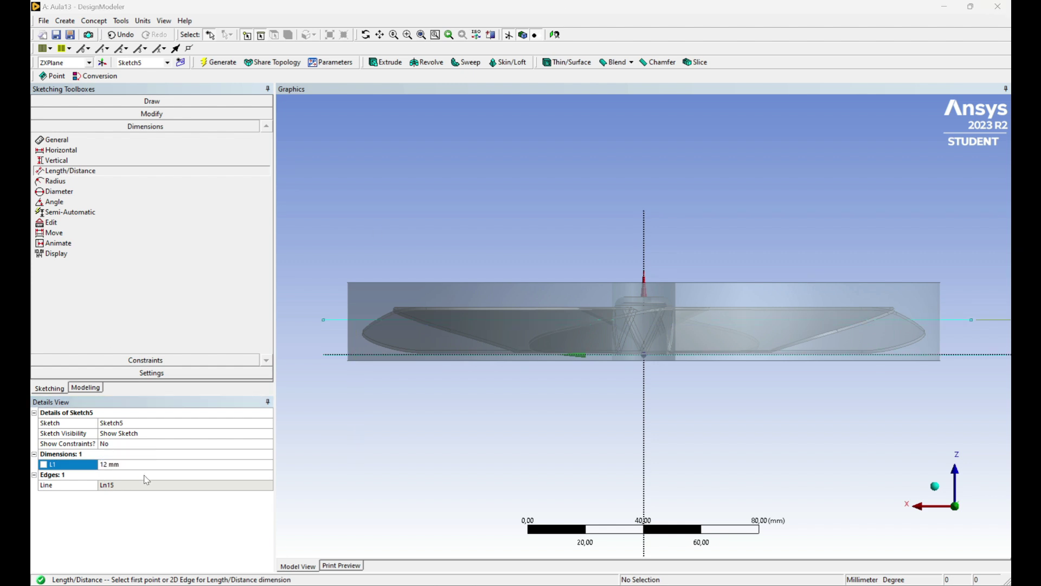
{"action": "left_click", "coordinate": [109, 464]}
{"action": "type", "text": "14"}
{"action": "key", "text": "Return"}
- Set the line's distance from the horizontal axis to 15 mm
{"action": "left_click", "coordinate": [105, 464]}
{"action": "type", "text": "15"}
{"action": "key", "text": "Return"}
- Start an Extrude of the Sketch5 line and set its operation to Add Frozen
{"action": "left_click", "coordinate": [385, 62]}
{"action": "middle_click_drag", "start_coordinate": [664, 202], "coordinate": [576, 231]}
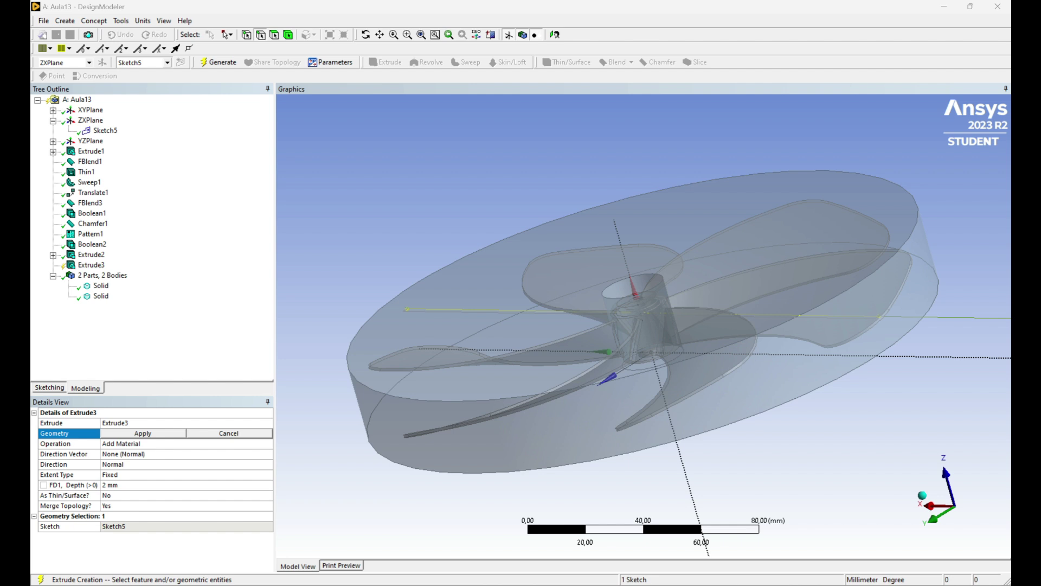
{"action": "left_click", "coordinate": [122, 437]}
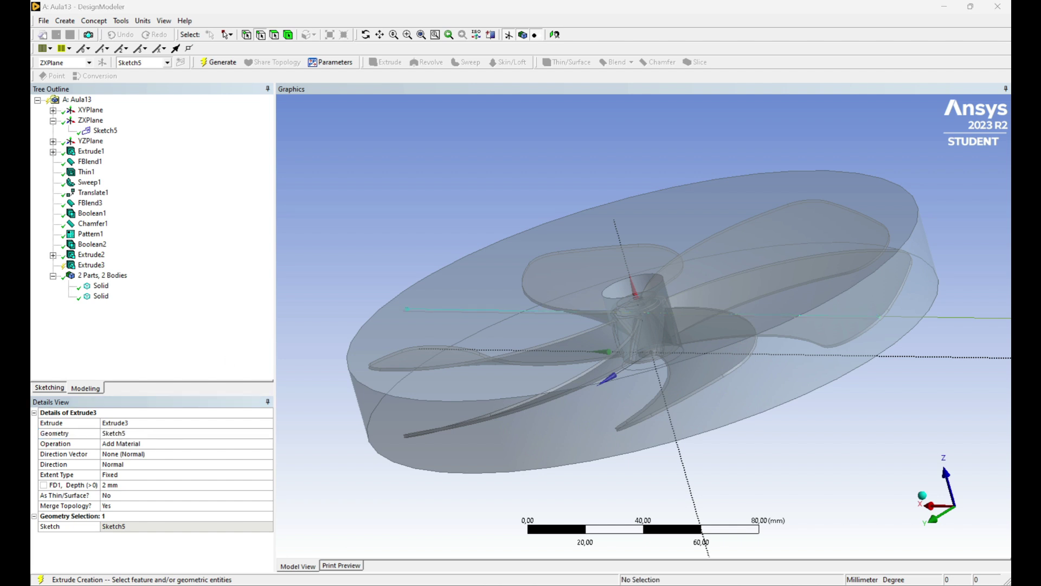
{"action": "left_click", "coordinate": [203, 445]}
{"action": "left_click", "coordinate": [267, 445]}
{"action": "left_click", "coordinate": [135, 463]}
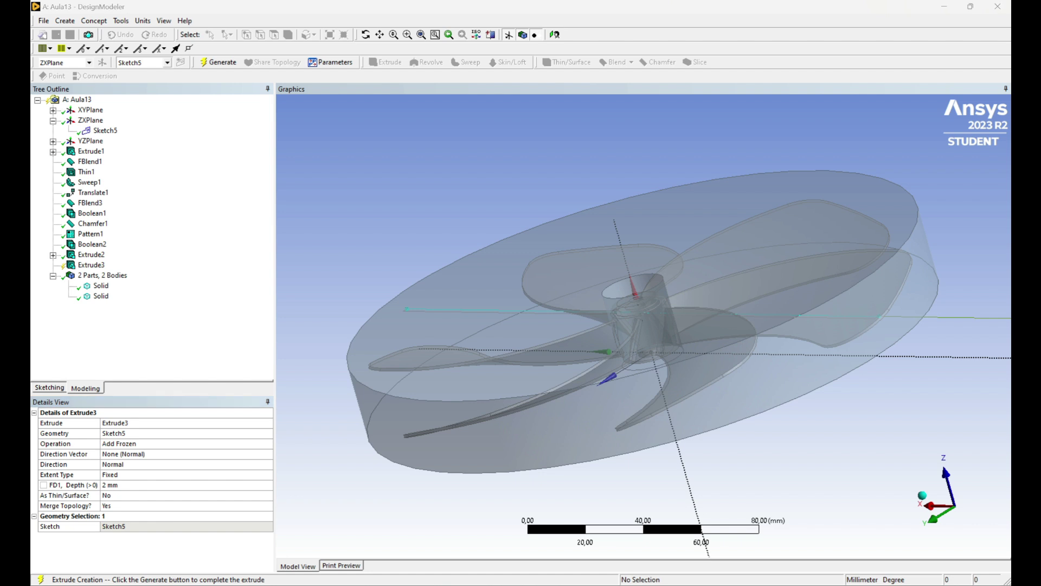
- Set the line's extrusion to Both - Symmetric with a depth of 250 mm and generate the surface
{"action": "left_click", "coordinate": [147, 466]}
{"action": "left_click", "coordinate": [268, 465]}
{"action": "left_click", "coordinate": [172, 487]}
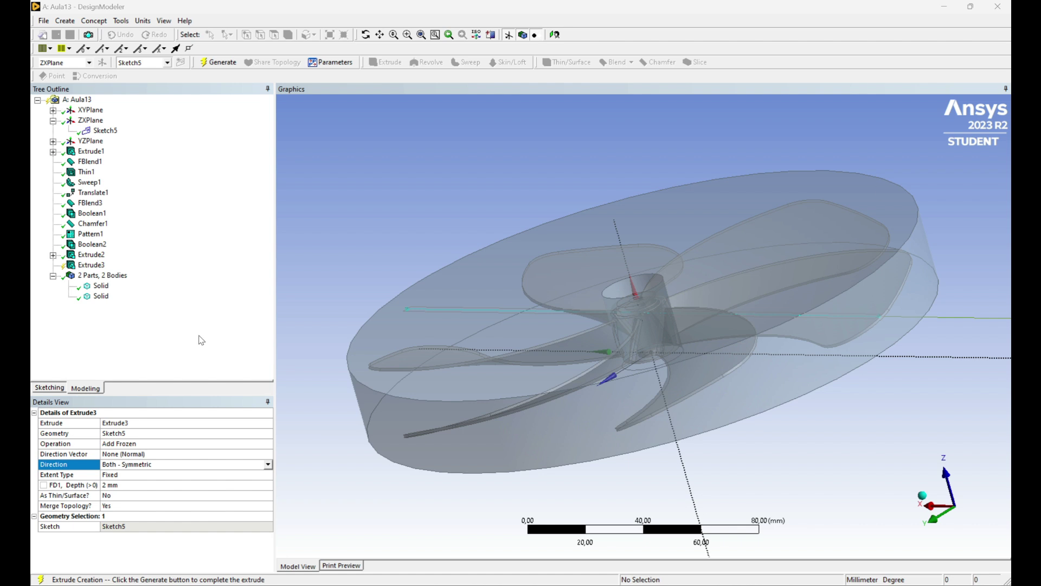
{"action": "left_click", "coordinate": [141, 485]}
{"action": "type", "text": "250"}
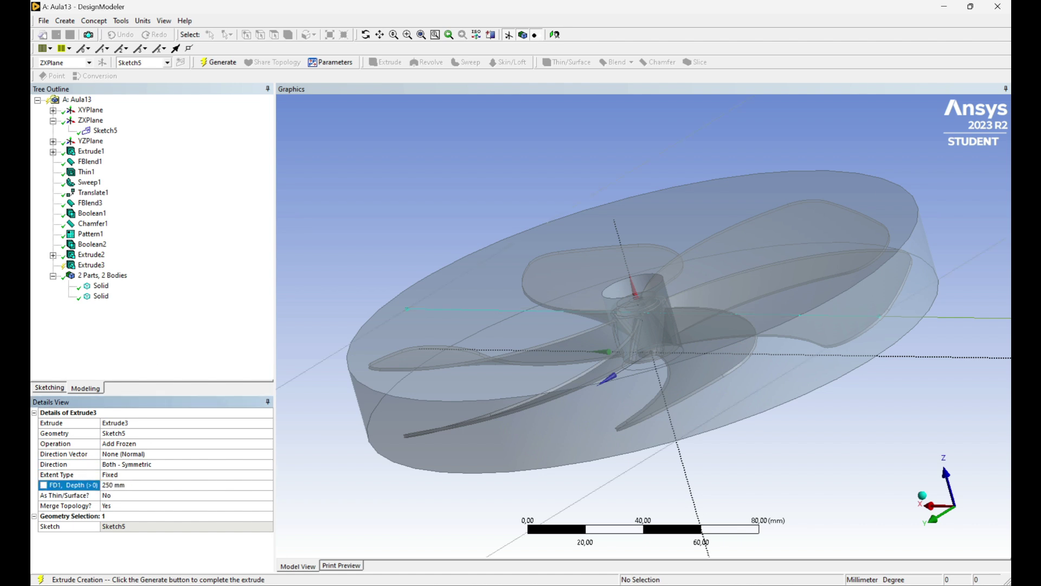
{"action": "scroll", "coordinate": [704, 361], "scroll_direction": "down", "scroll_amount": 2}
{"action": "middle_click_drag", "start_coordinate": [707, 363], "coordinate": [718, 383]}
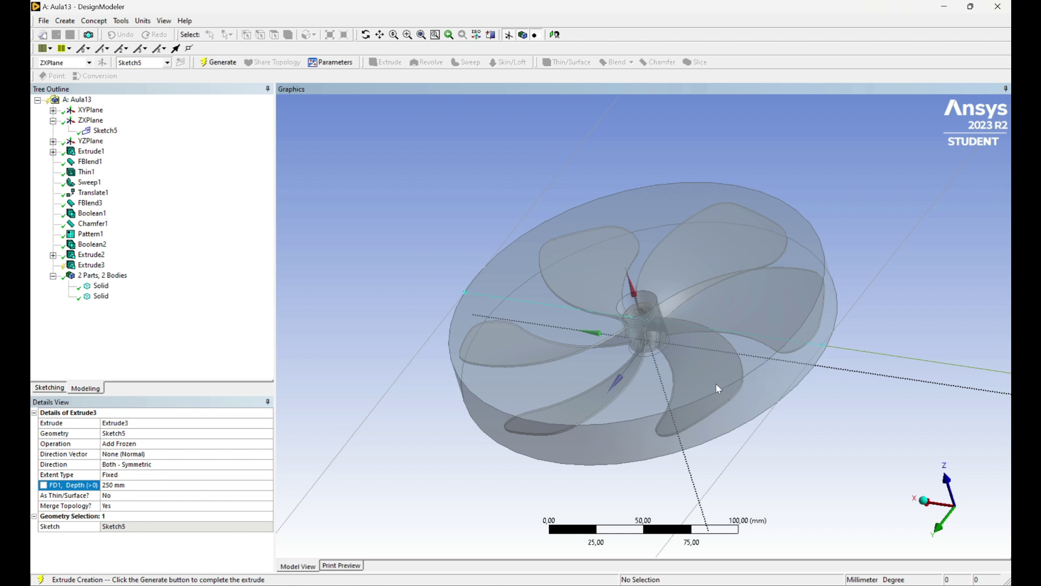
{"action": "left_click", "coordinate": [217, 62]}
{"action": "mouse_move", "coordinate": [600, 239]}
{"action": "middle_mouse_down"}
{"action": "mouse_move", "coordinate": [623, 202]}
{"action": "mouse_move", "coordinate": [583, 220]}
{"action": "mouse_move", "coordinate": [644, 251]}
{"action": "mouse_move", "coordinate": [618, 258]}
{"action": "mouse_move", "coordinate": [615, 288]}
{"action": "mouse_move", "coordinate": [572, 242]}
{"action": "mouse_move", "coordinate": [600, 239]}
{"action": "middle_mouse_up"}
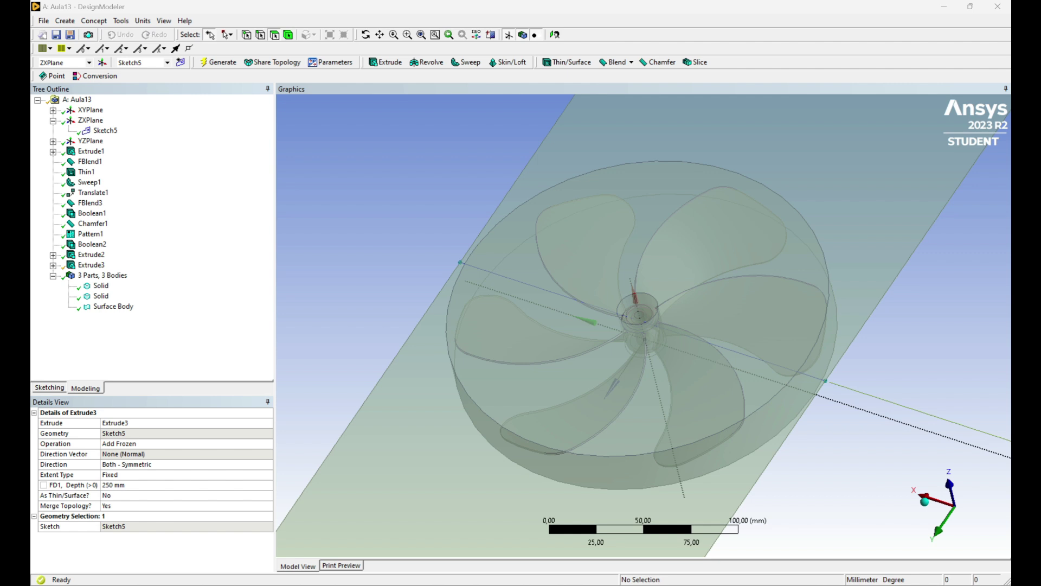
{"action": "scroll", "coordinate": [591, 276], "scroll_direction": "down", "scroll_amount": 3}
{"action": "middle_click_drag", "start_coordinate": [591, 276], "coordinate": [629, 364]}
{"action": "left_click", "coordinate": [72, 20]}
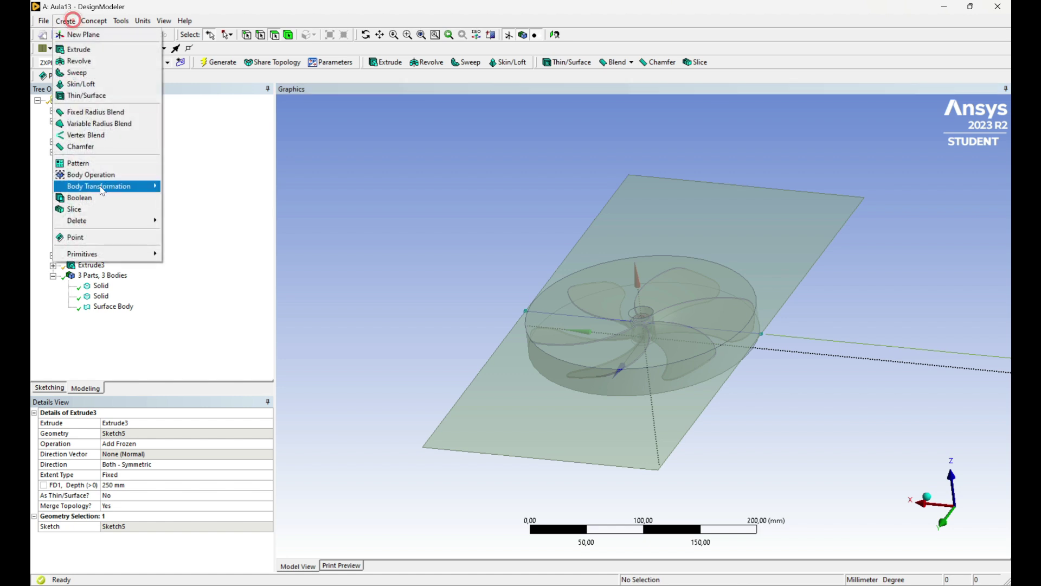
{"action": "left_click", "coordinate": [101, 197]}
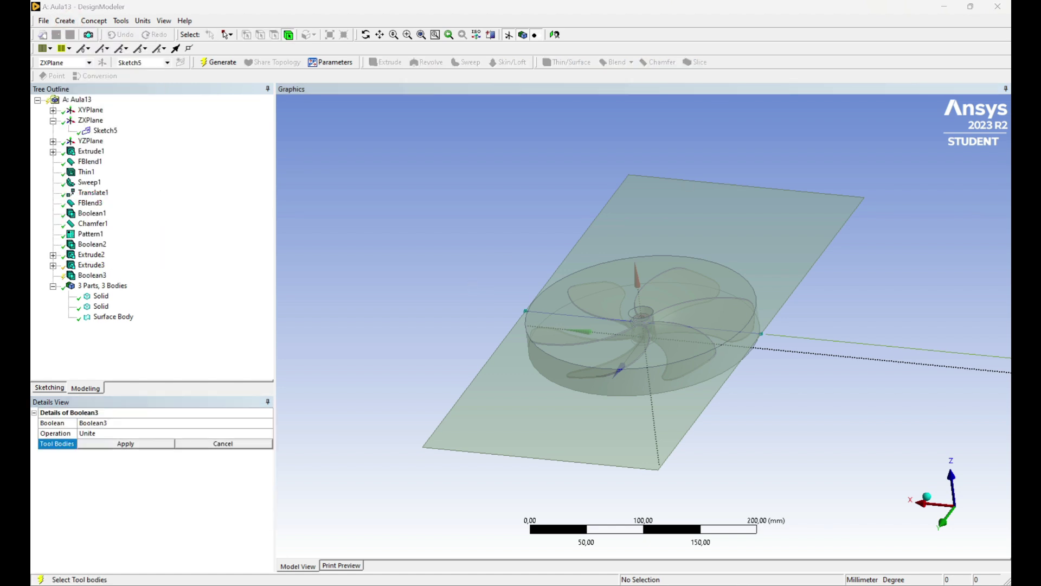
{"action": "left_click", "coordinate": [101, 433]}
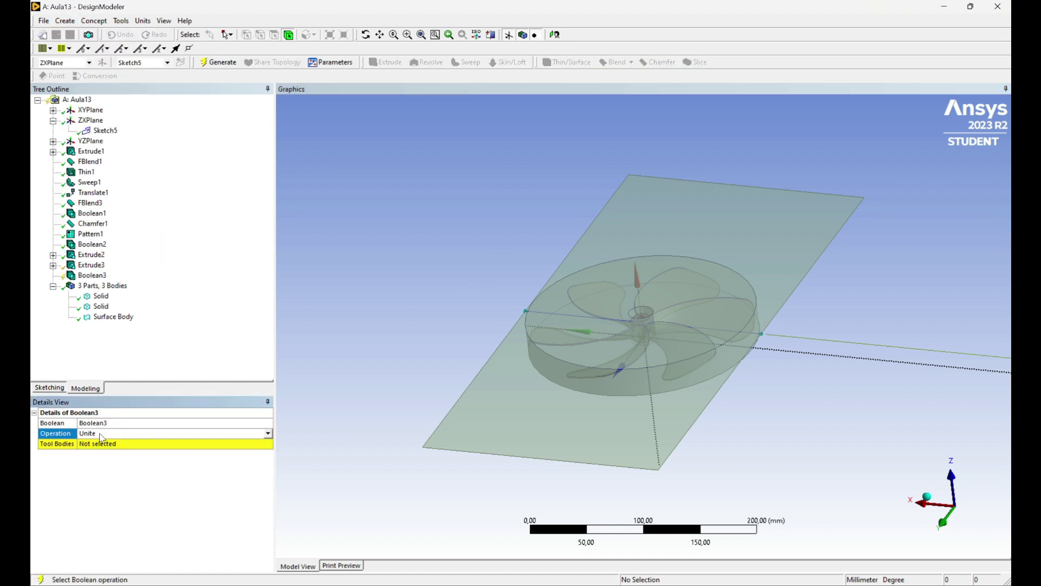
{"action": "left_click", "coordinate": [268, 434]}
{"action": "left_click", "coordinate": [261, 460]}
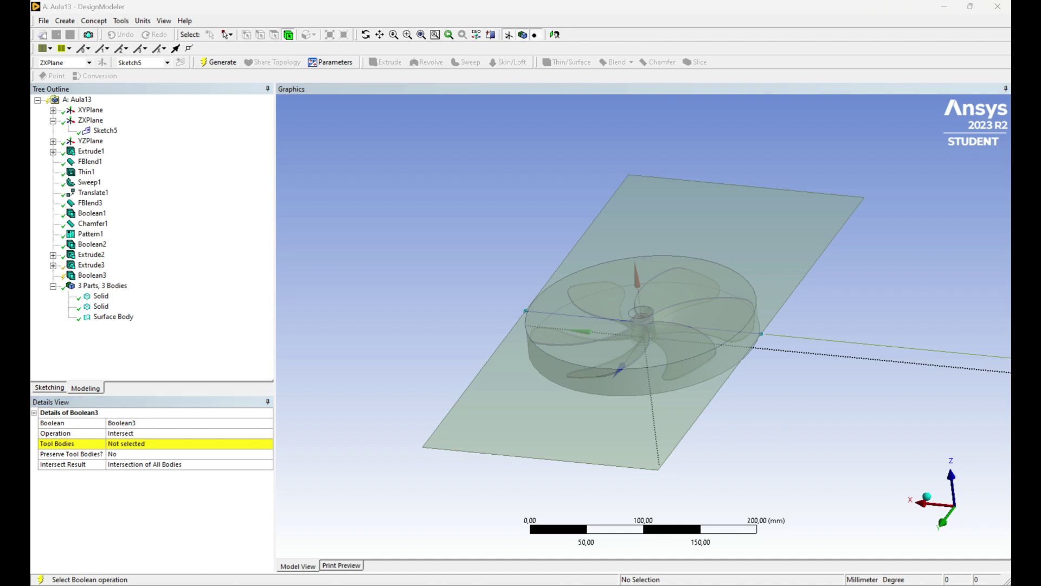
{"action": "left_click", "coordinate": [195, 433]}
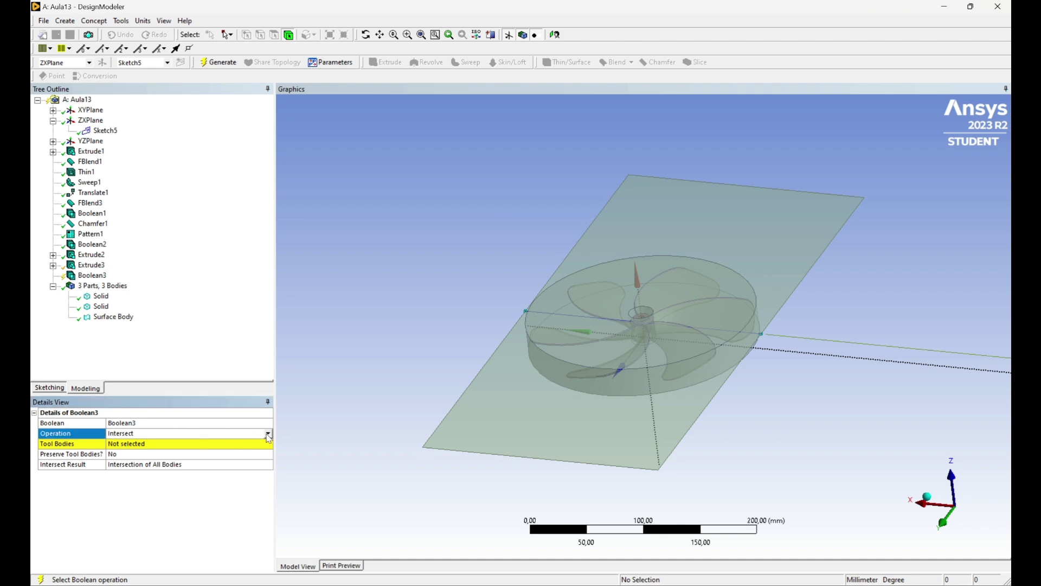
{"action": "left_click", "coordinate": [195, 434]}
{"action": "left_click", "coordinate": [195, 469]}
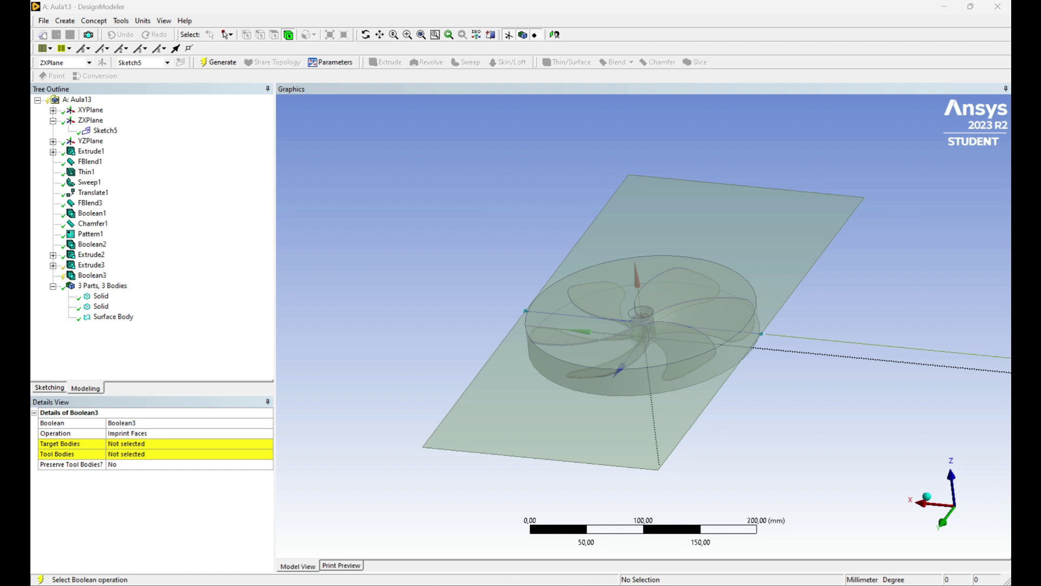
- Create a Boolean named Boolean3 with its operation set to Imprint Faces
{"action": "left_click", "coordinate": [65, 21]}
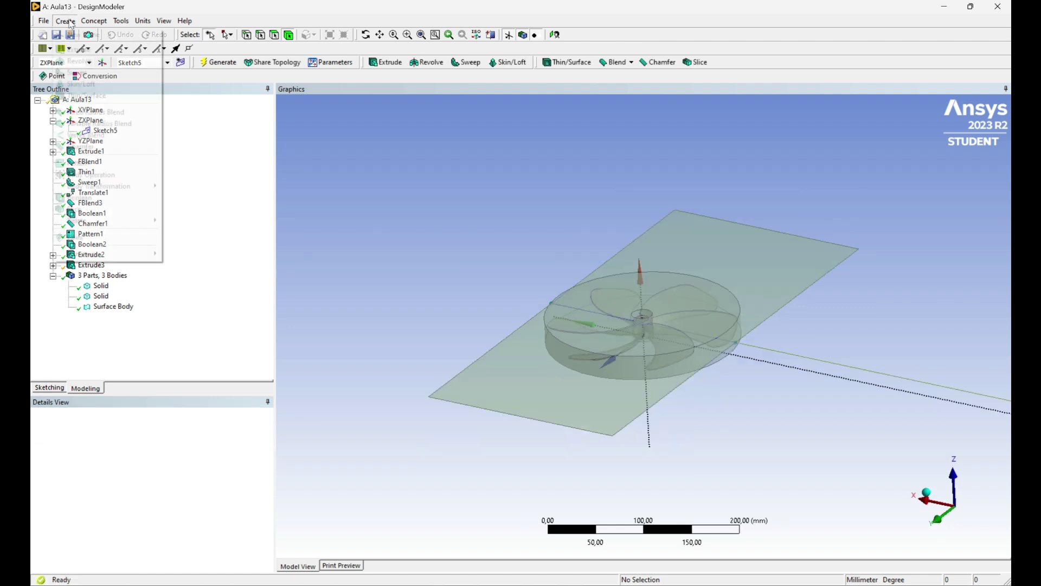
{"action": "left_click", "coordinate": [76, 202]}
{"action": "left_click", "coordinate": [217, 436]}
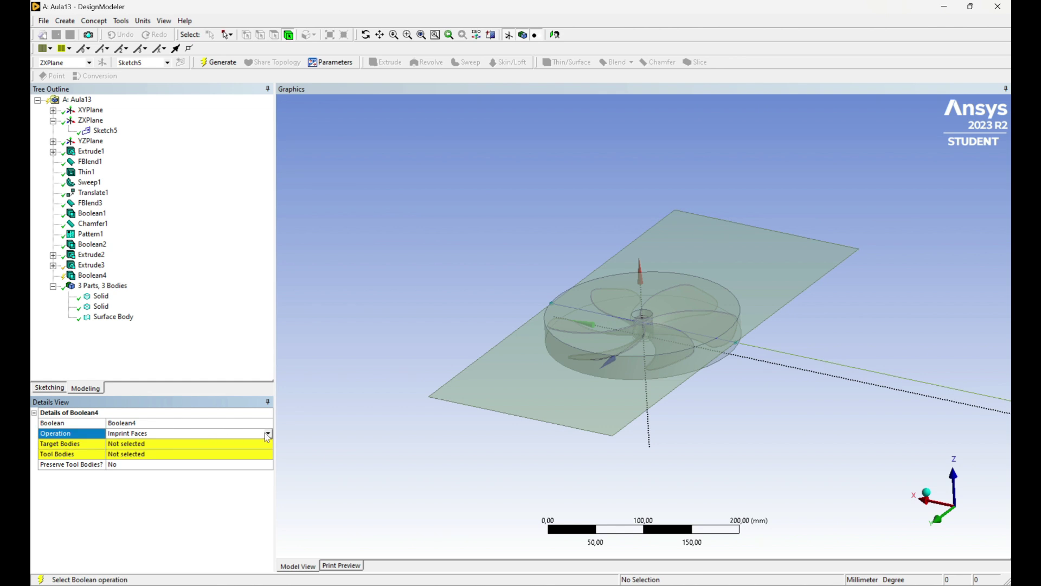
{"action": "left_click", "coordinate": [172, 423]}
{"action": "type", "text": "3"}
{"action": "key", "text": "Return"}
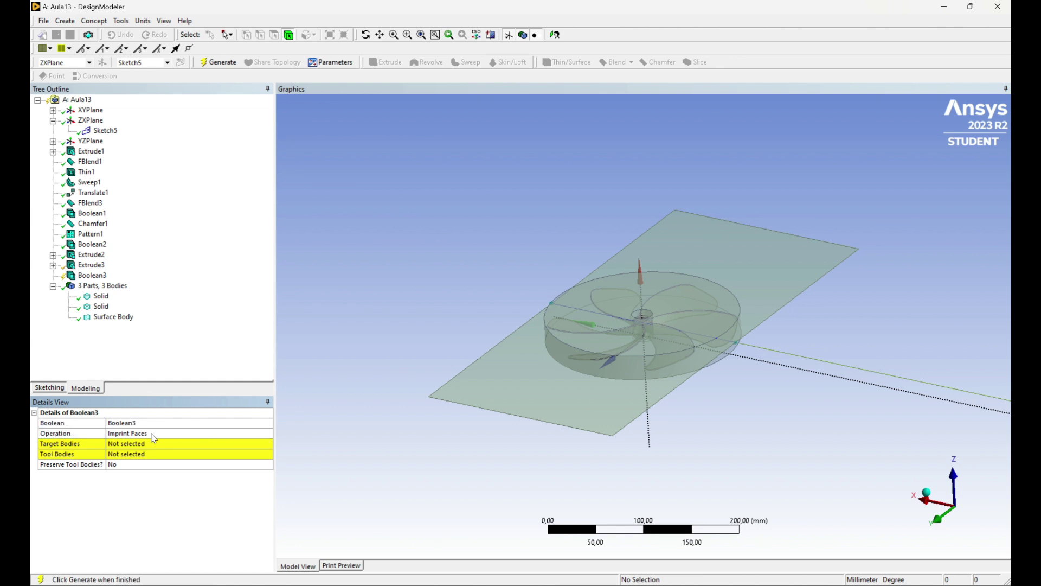
{"action": "left_click", "coordinate": [153, 435]}
{"action": "left_click", "coordinate": [152, 434]}
{"action": "left_click", "coordinate": [128, 465]}
- Set the cylindrical body enclosing the propeller as the imprint's target body
{"action": "left_click", "coordinate": [147, 444]}
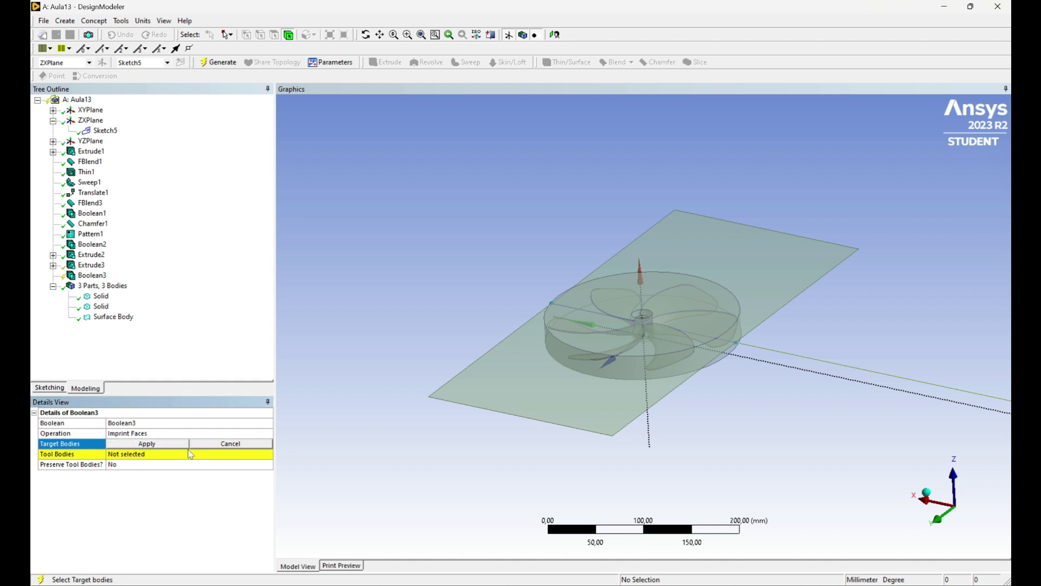
{"action": "left_click", "coordinate": [723, 309]}
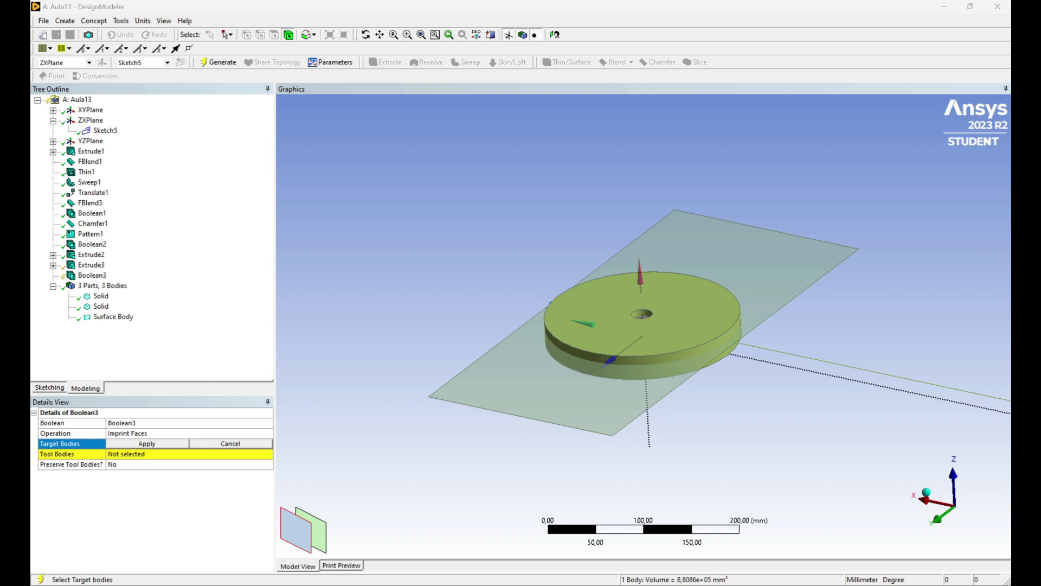
{"action": "middle_click_drag", "start_coordinate": [367, 418], "coordinate": [743, 312]}
{"action": "left_click", "coordinate": [616, 243]}
{"action": "left_click", "coordinate": [648, 250]}
{"action": "left_click", "coordinate": [646, 315]}
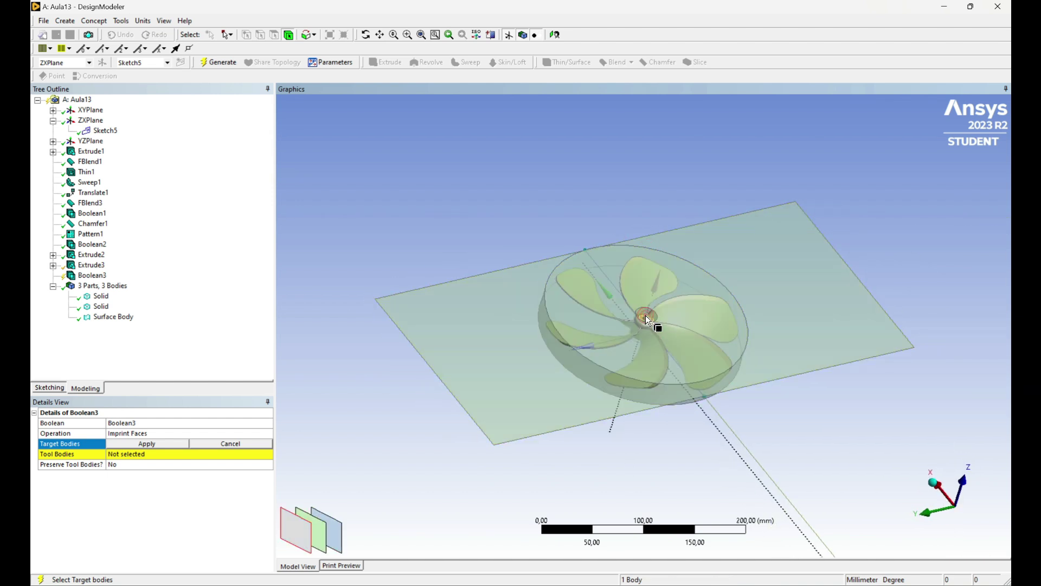
{"action": "left_click", "coordinate": [685, 284]}
{"action": "left_click", "coordinate": [147, 444]}
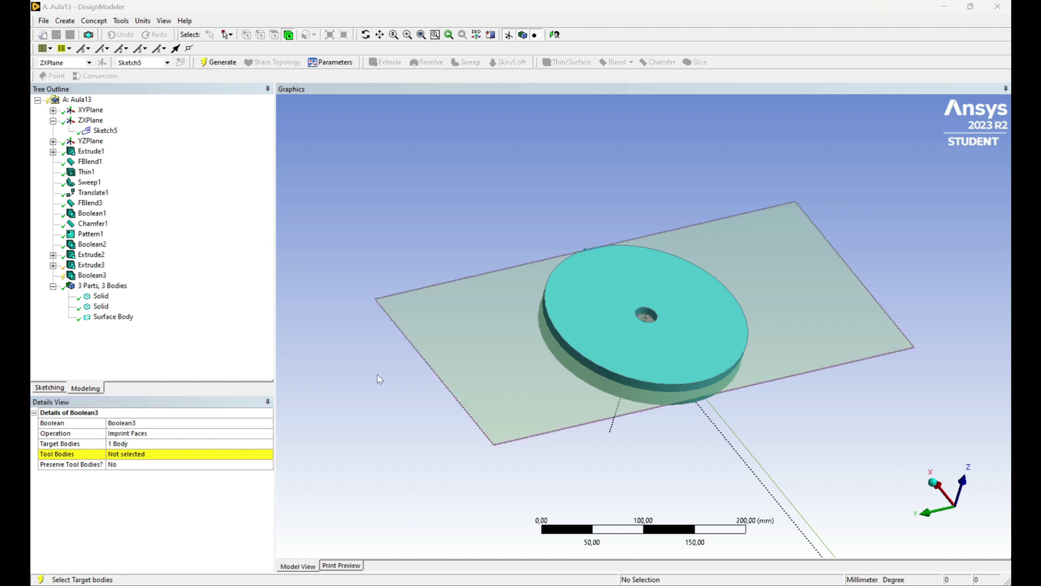
- Set the extruded surface body as the tool body and generate the face imprint
{"action": "left_click", "coordinate": [163, 453]}
{"action": "left_click", "coordinate": [818, 290]}
{"action": "left_click", "coordinate": [140, 455]}
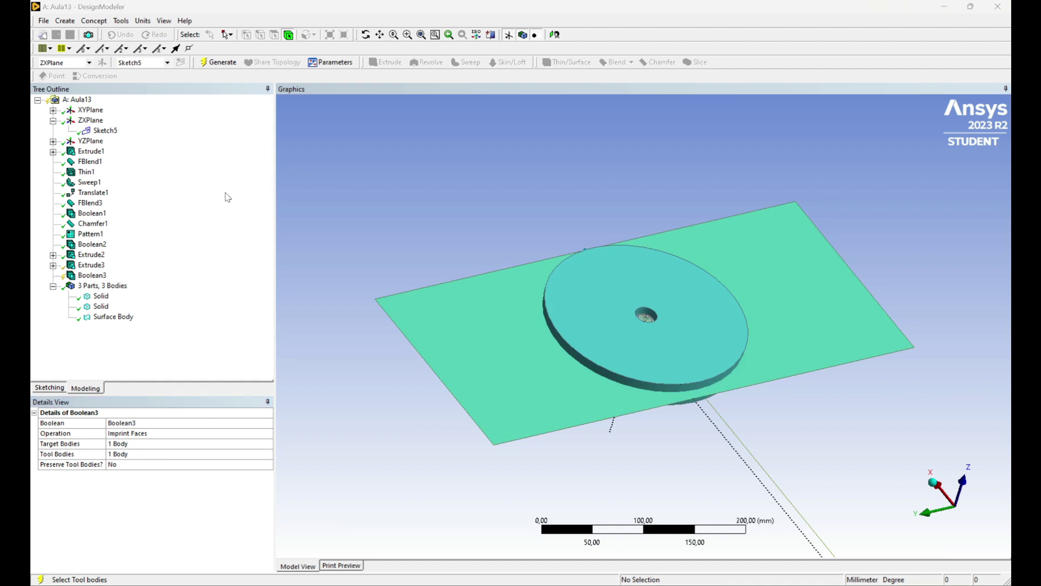
{"action": "left_click", "coordinate": [217, 62]}
- Examine the imprinted faces around the enclosing body from several viewing angles
{"action": "scroll", "coordinate": [601, 321], "scroll_direction": "up", "scroll_amount": 10}
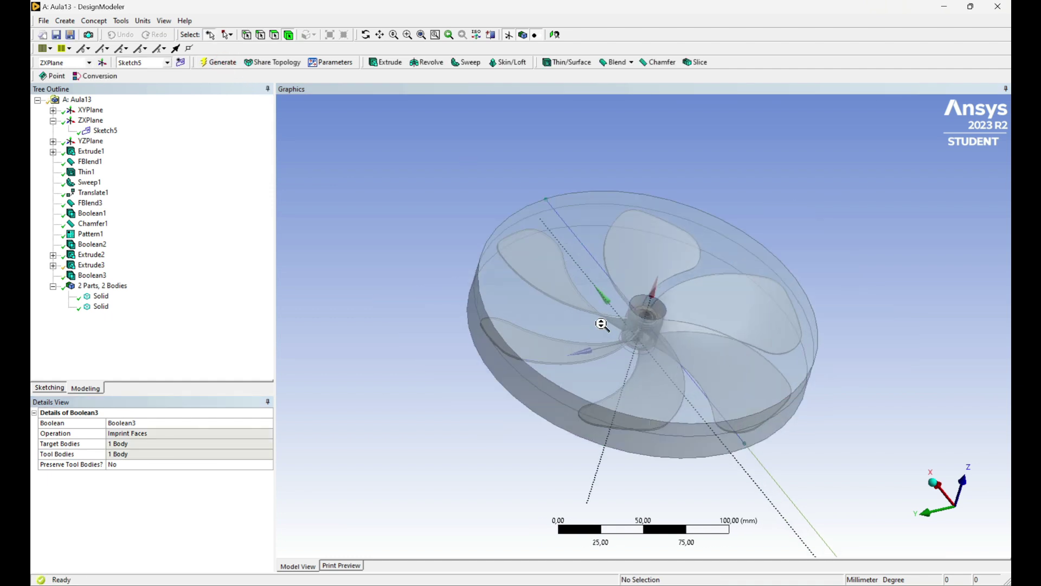
{"action": "scroll", "coordinate": [601, 324], "scroll_direction": "down", "scroll_amount": 3}
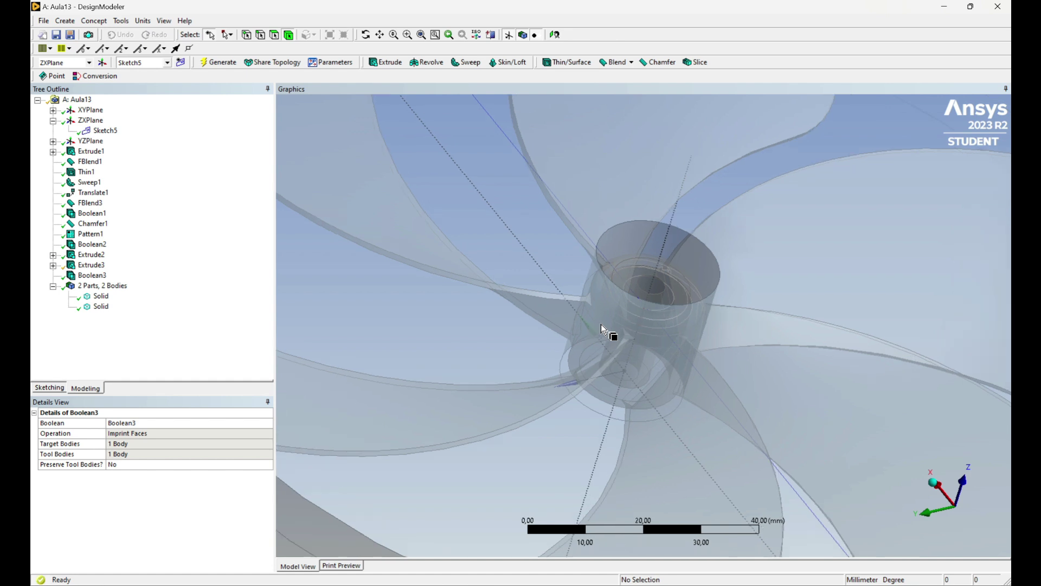
{"action": "scroll", "coordinate": [842, 237], "scroll_direction": "down", "scroll_amount": 1}
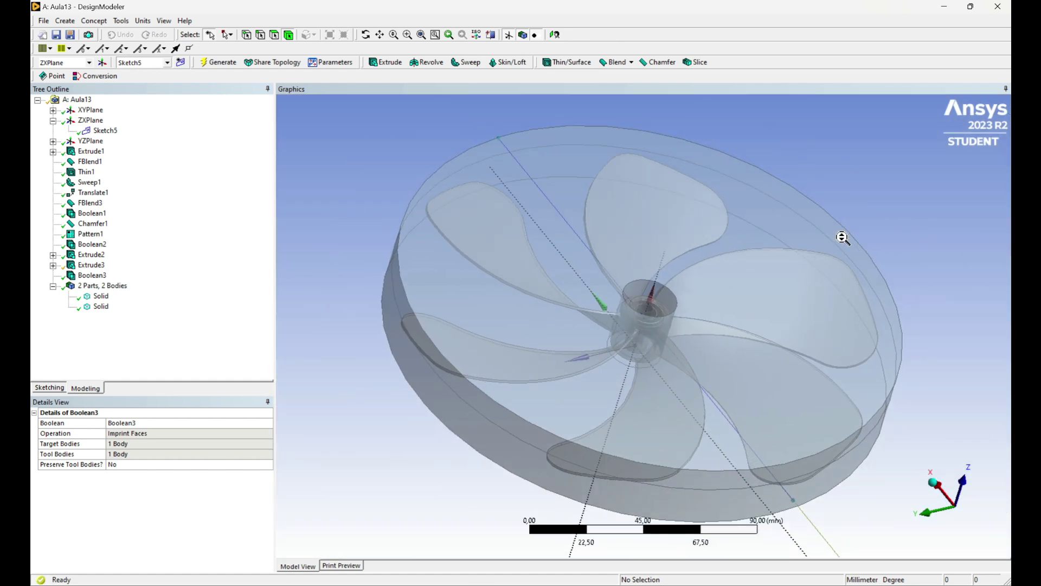
{"action": "scroll", "coordinate": [662, 317], "scroll_direction": "up", "scroll_amount": 2}
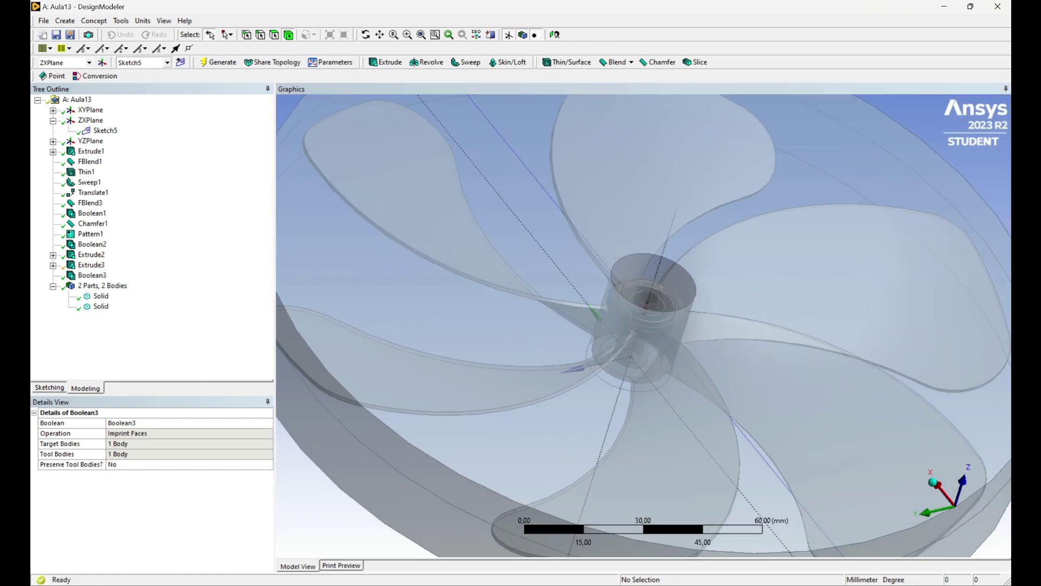
{"action": "left_click", "coordinate": [935, 487]}
{"action": "left_click", "coordinate": [975, 526]}
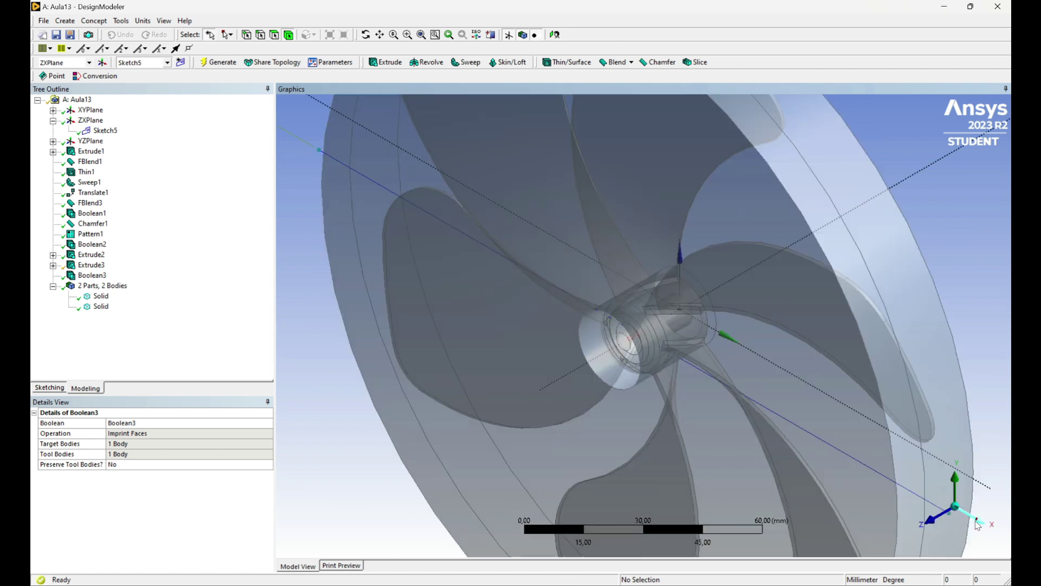
{"action": "scroll", "coordinate": [812, 425], "scroll_direction": "down", "scroll_amount": 3}
{"action": "middle_click_drag", "start_coordinate": [790, 414], "coordinate": [678, 230]}
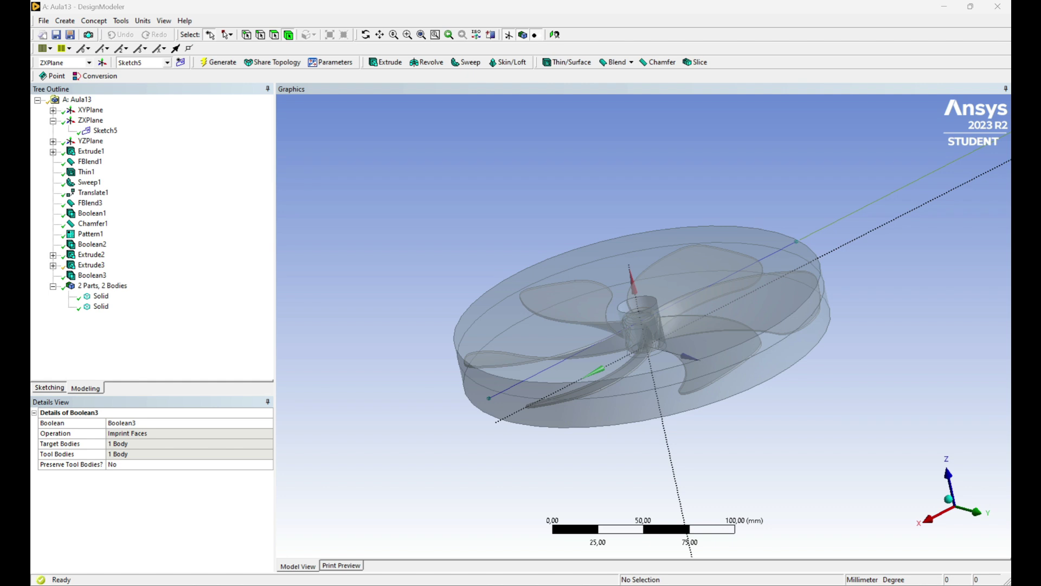
{"action": "left_click", "coordinate": [744, 379]}
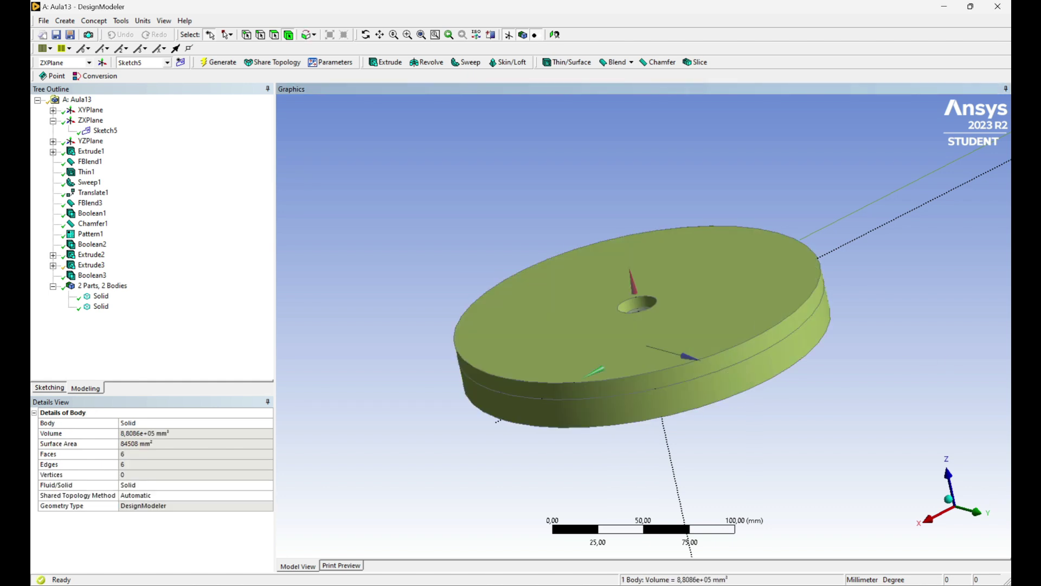
- Hide Sketch5 on the ZXPlane and save the project
{"action": "right_click", "coordinate": [105, 131]}
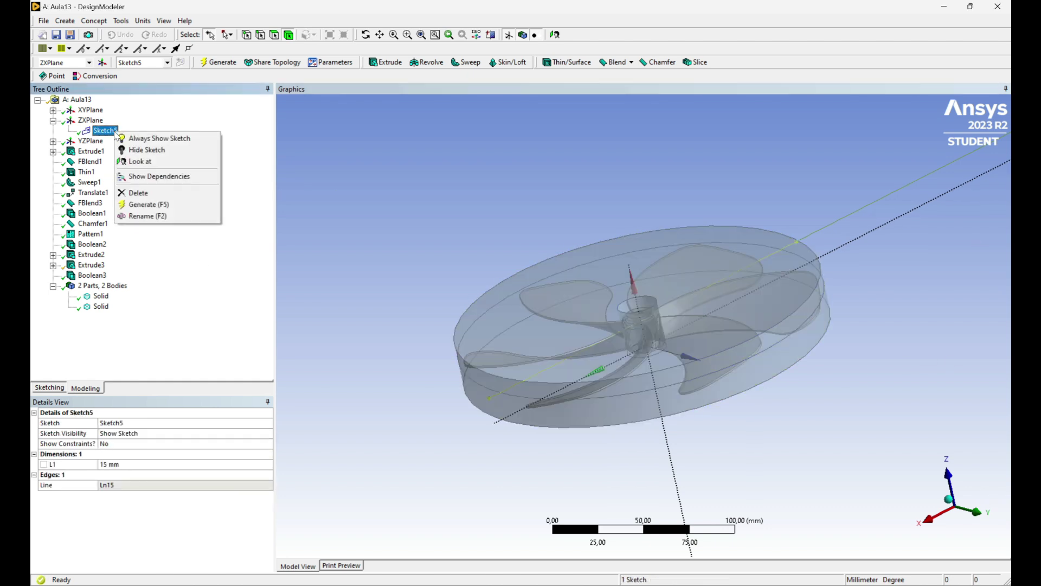
{"action": "left_click", "coordinate": [146, 150]}
{"action": "left_click", "coordinate": [52, 121]}
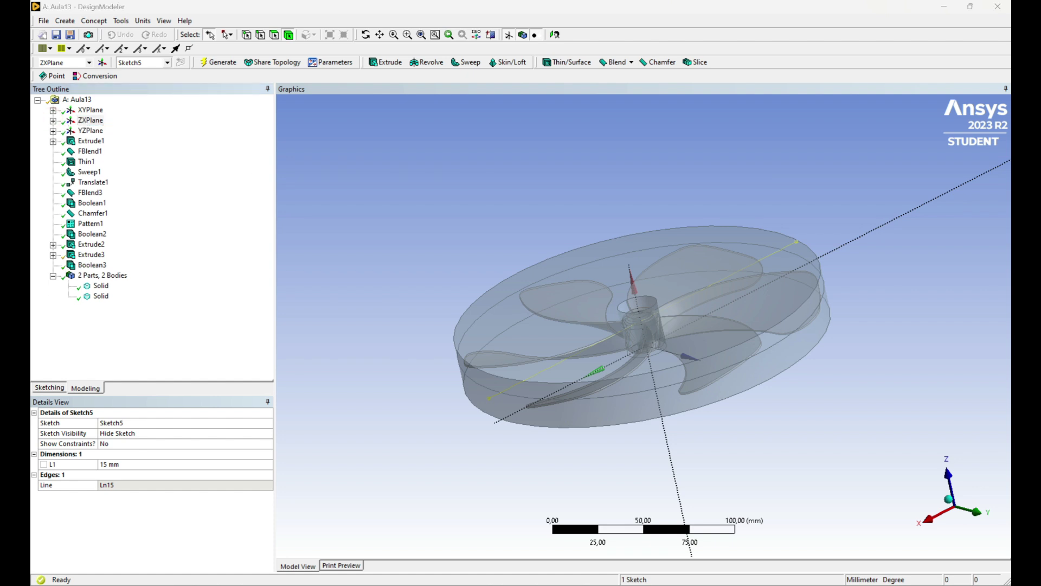
{"action": "left_click", "coordinate": [56, 34]}
- Highlight the two solids one after the other to identify the propeller and the enclosing body
{"action": "left_click", "coordinate": [102, 275]}
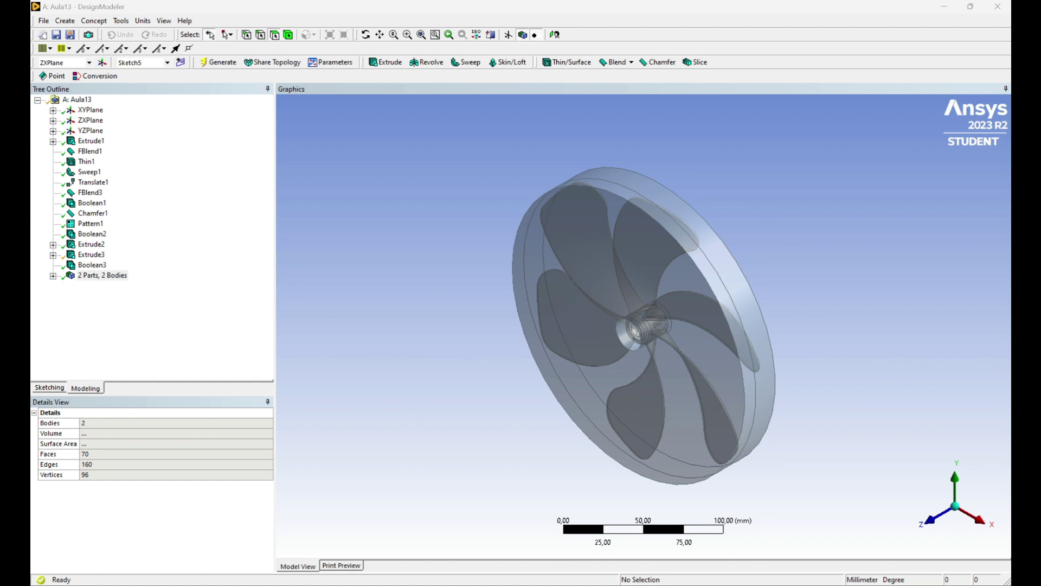
{"action": "left_click", "coordinate": [52, 275]}
{"action": "left_click", "coordinate": [101, 296]}
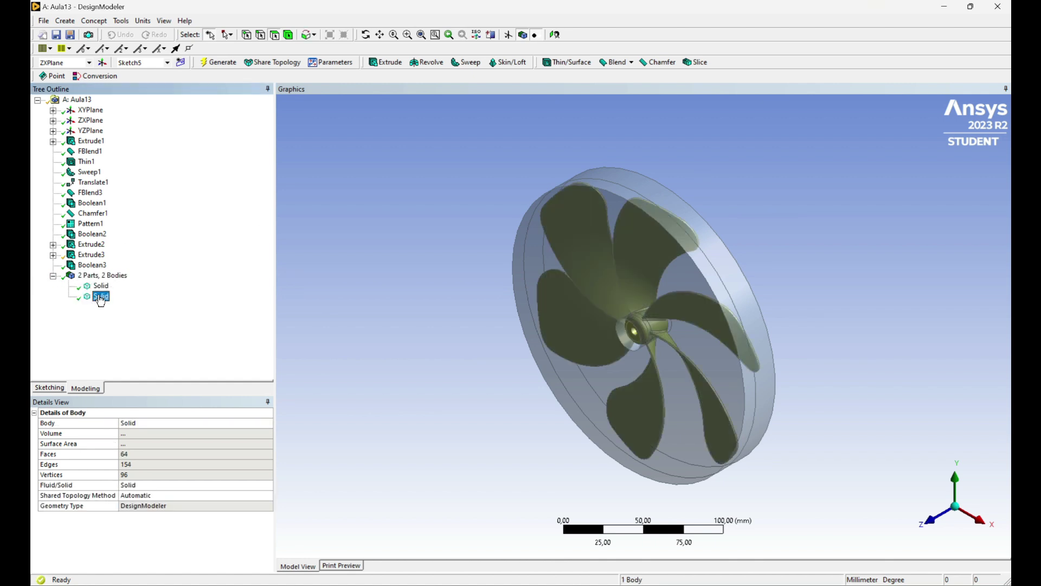
{"action": "left_click", "coordinate": [101, 286]}
{"action": "left_click", "coordinate": [104, 297]}
{"action": "left_click", "coordinate": [117, 275]}
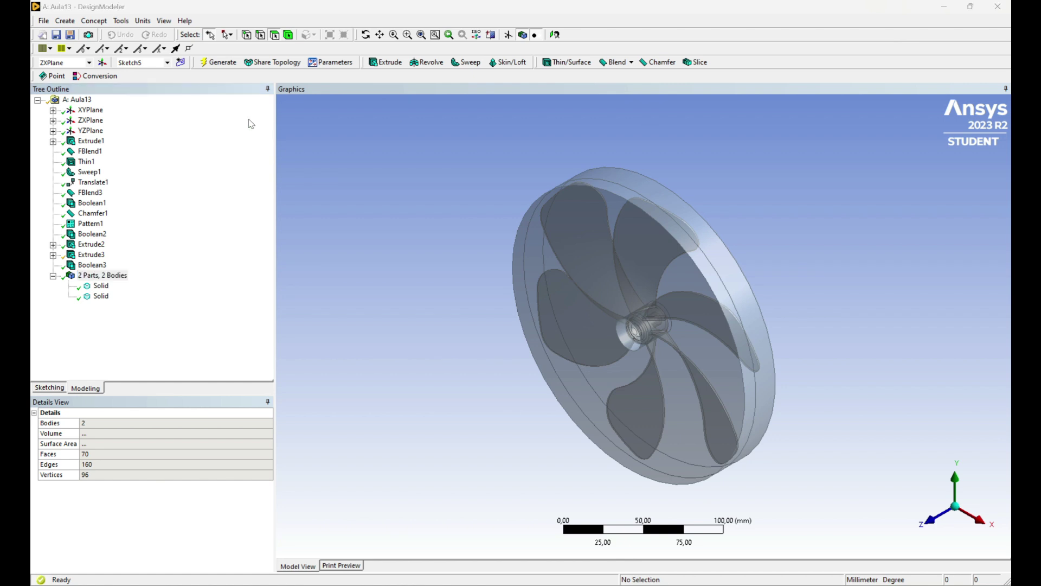
- Create another Boolean and set its operation to Subtract
{"action": "left_click", "coordinate": [65, 20]}
{"action": "left_click", "coordinate": [117, 197]}
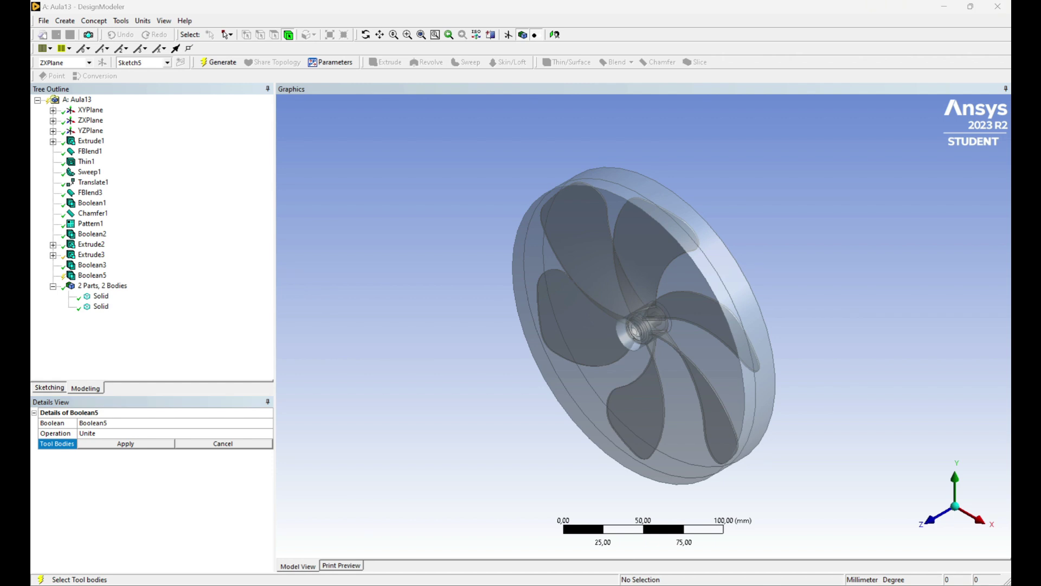
{"action": "left_click", "coordinate": [100, 434]}
{"action": "left_click", "coordinate": [267, 433]}
{"action": "left_click", "coordinate": [117, 450]}
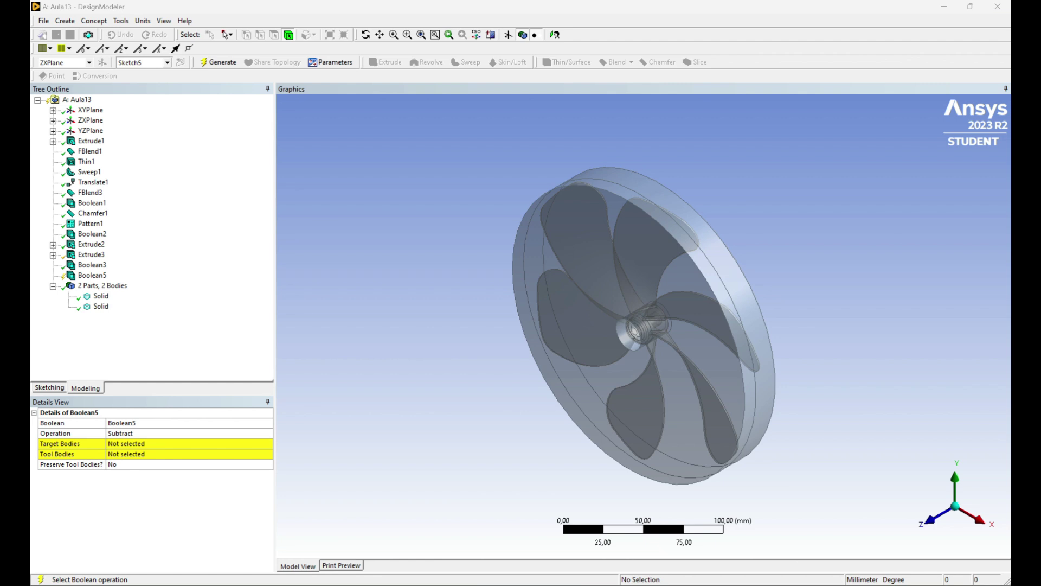
- Set the cylindrical enclosing body as the subtraction's target body
{"action": "left_click", "coordinate": [148, 443]}
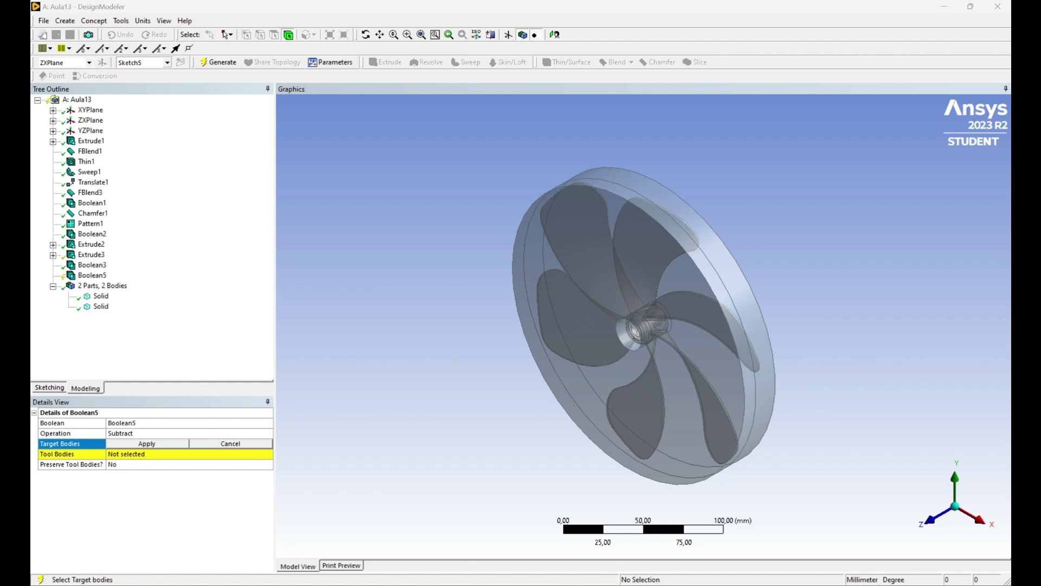
{"action": "right_click", "coordinate": [754, 302]}
{"action": "left_click", "coordinate": [755, 328]}
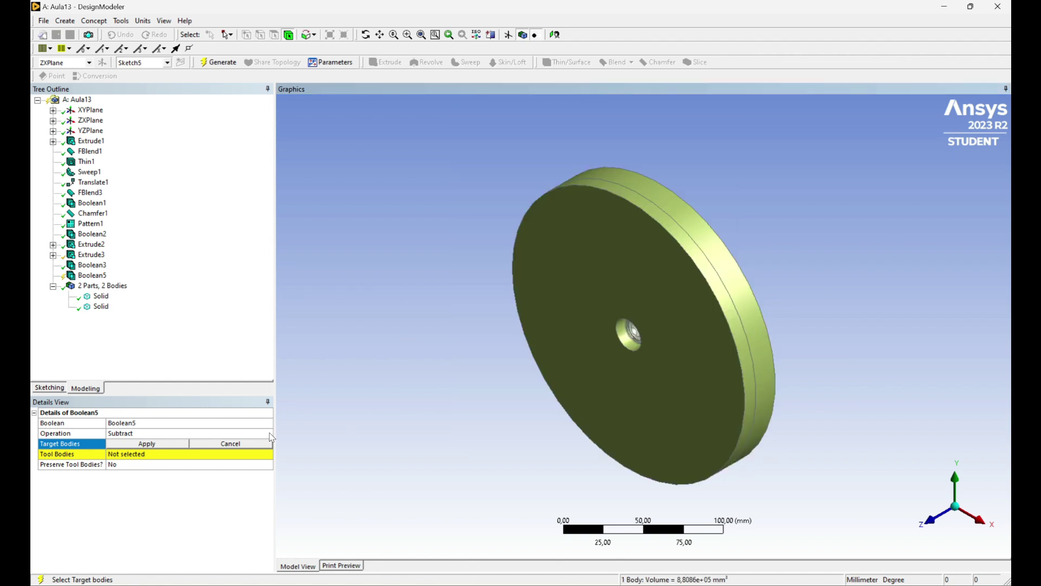
{"action": "left_click", "coordinate": [168, 446]}
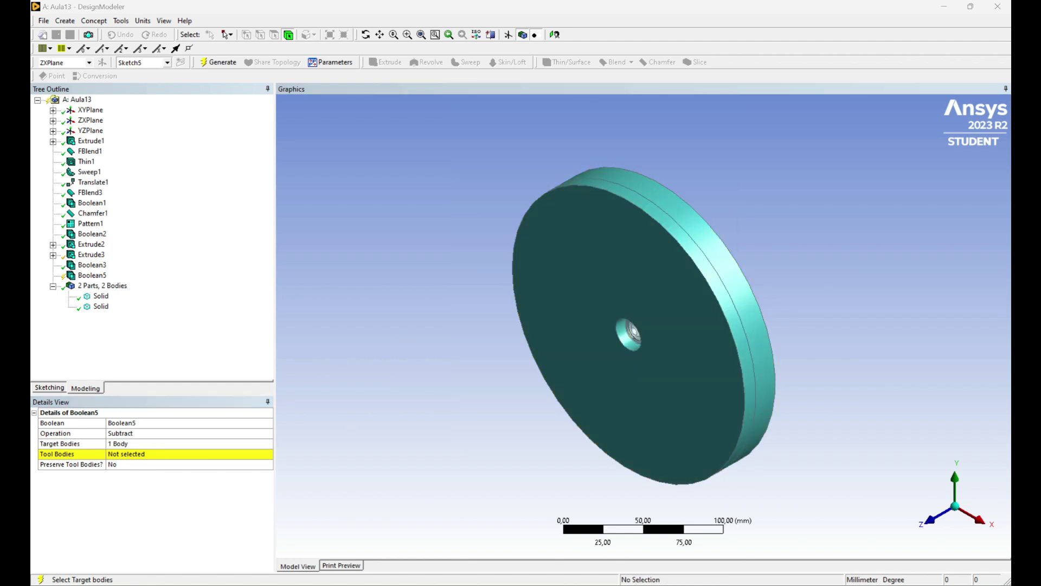
- Set the propeller solid as the tool body without preserving it and generate the subtraction
{"action": "left_click", "coordinate": [184, 454]}
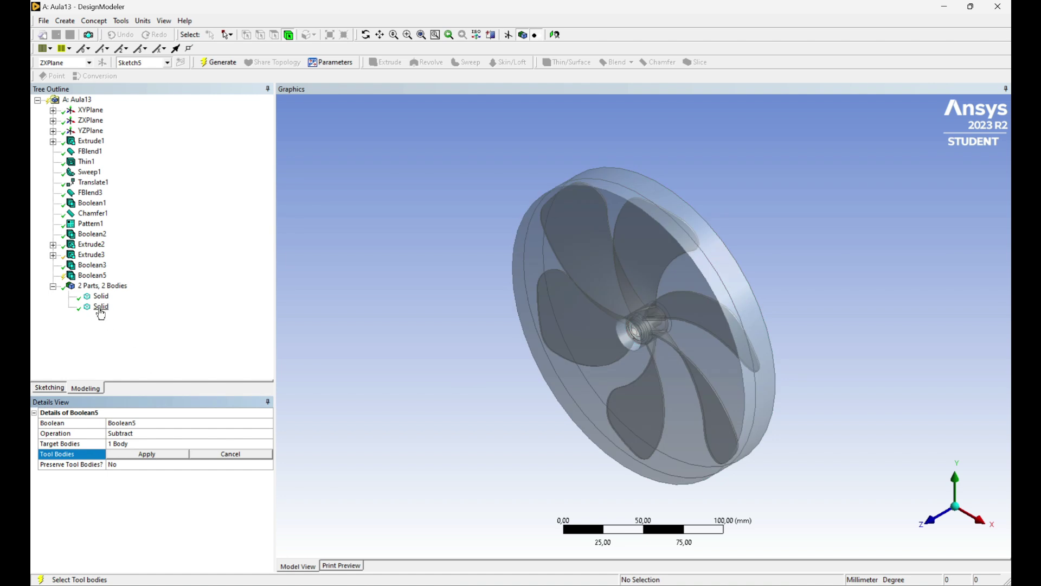
{"action": "left_click", "coordinate": [101, 296]}
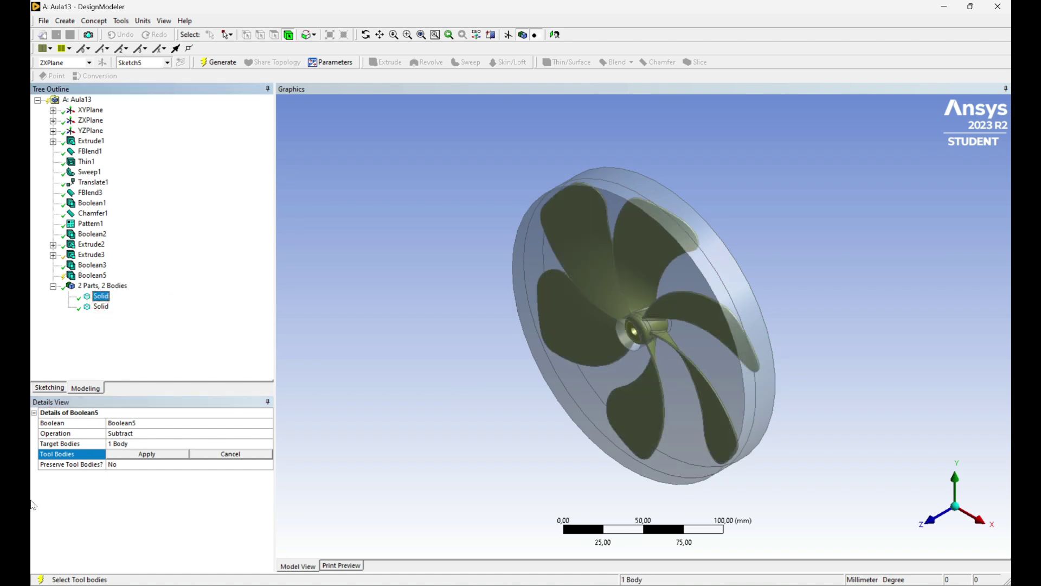
{"action": "left_click", "coordinate": [146, 455]}
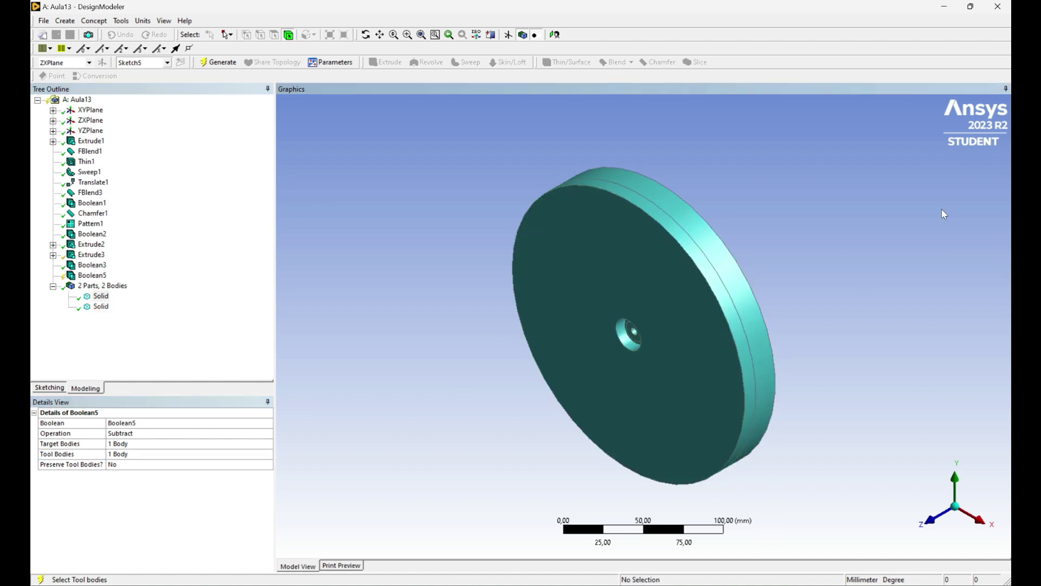
{"action": "left_click", "coordinate": [218, 62]}
{"action": "scroll", "coordinate": [602, 347], "scroll_direction": "up", "scroll_amount": 5}
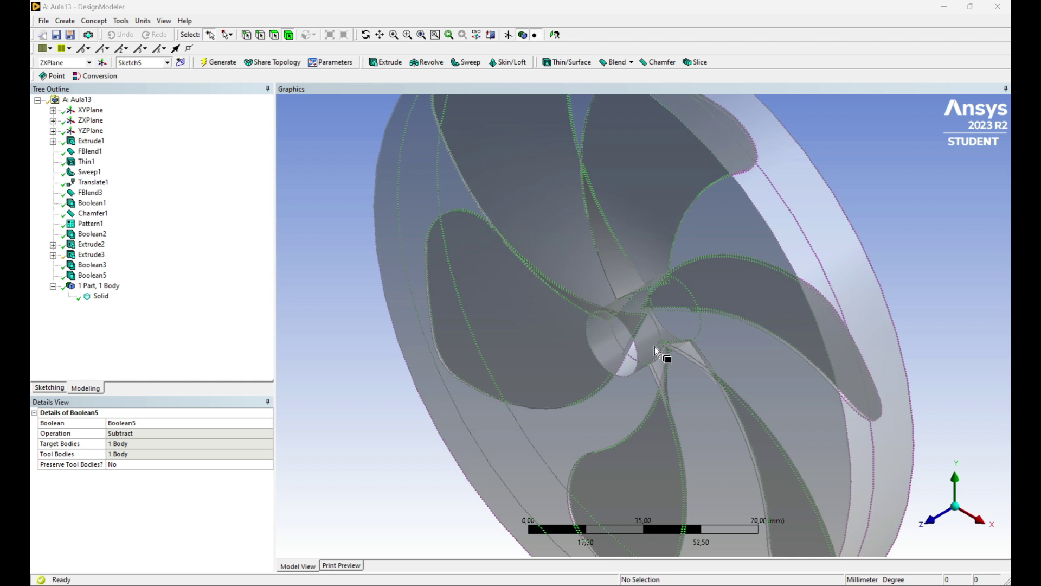
- Close DesignModeler and open the Mesh cell of the Fluid Flow (Fluent) system in Workbench
{"action": "scroll", "coordinate": [662, 353], "scroll_direction": "down", "scroll_amount": 3}
{"action": "middle_click_drag", "start_coordinate": [627, 365], "coordinate": [597, 223]}
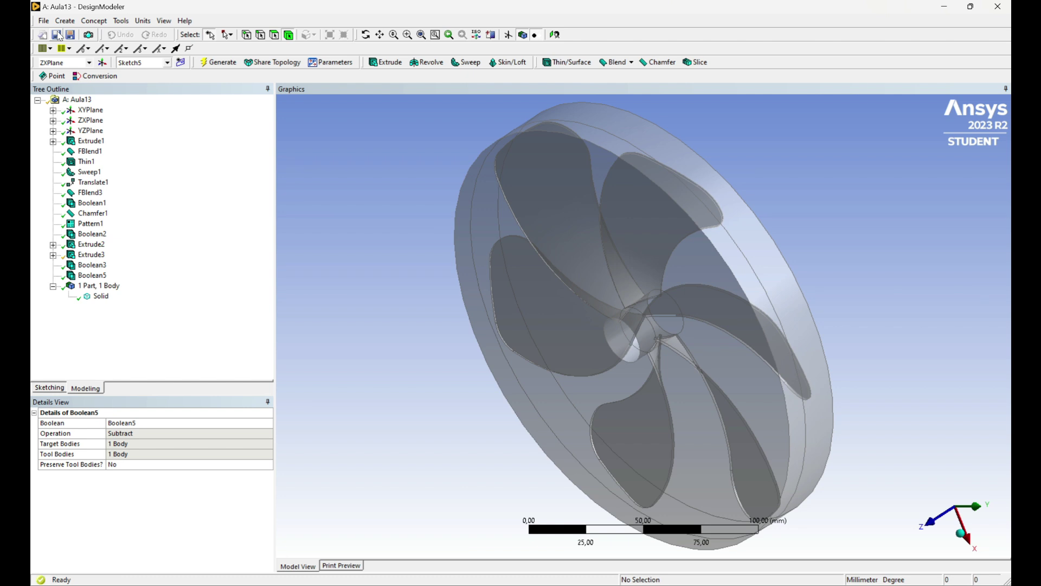
{"action": "left_click", "coordinate": [995, 7]}
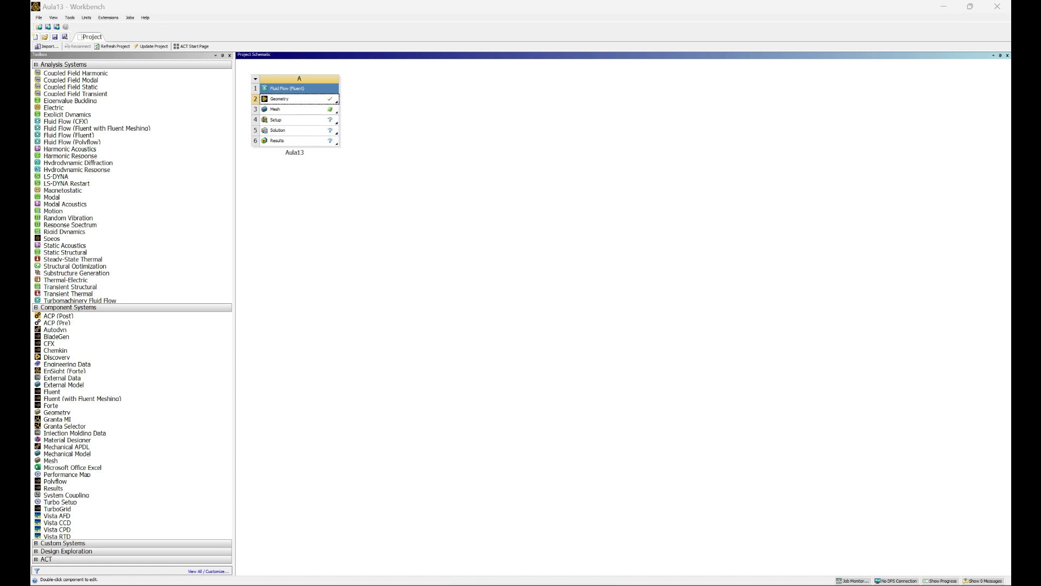
{"action": "double_click", "coordinate": [317, 109]}
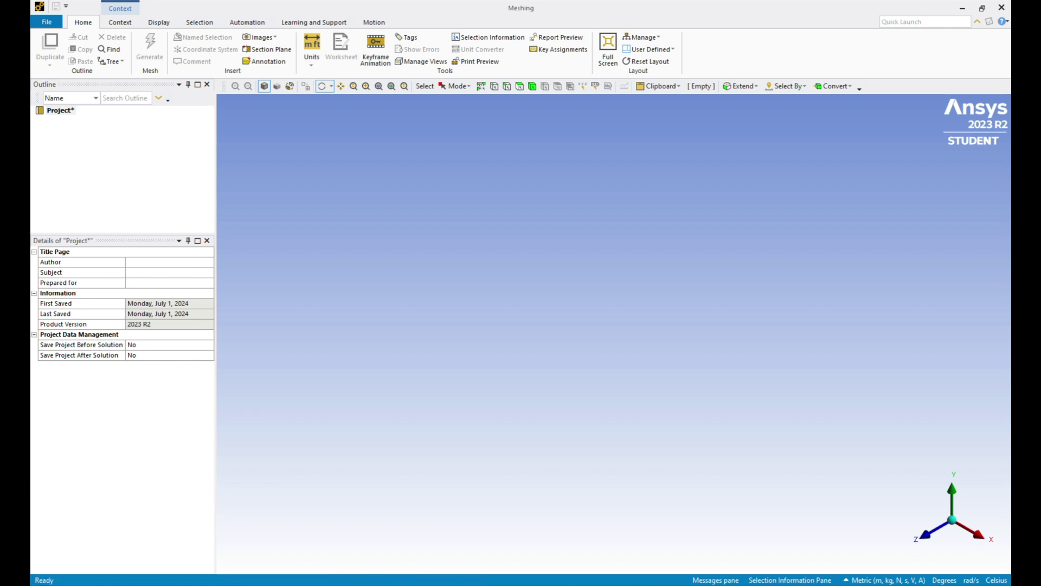
{"action": "middle_click_drag", "start_coordinate": [624, 227], "coordinate": [701, 298]}
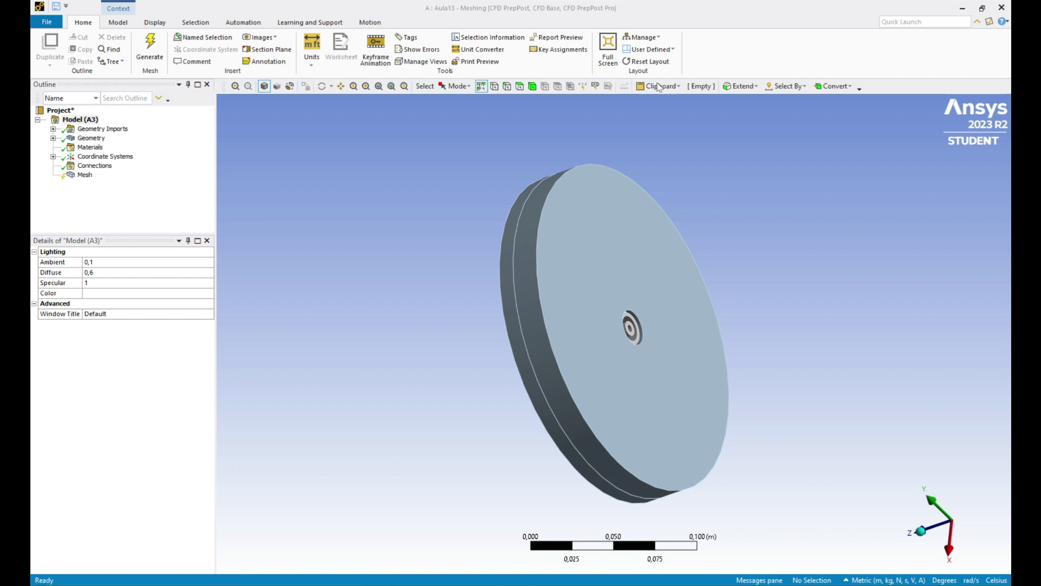
{"action": "left_click", "coordinate": [740, 86]}
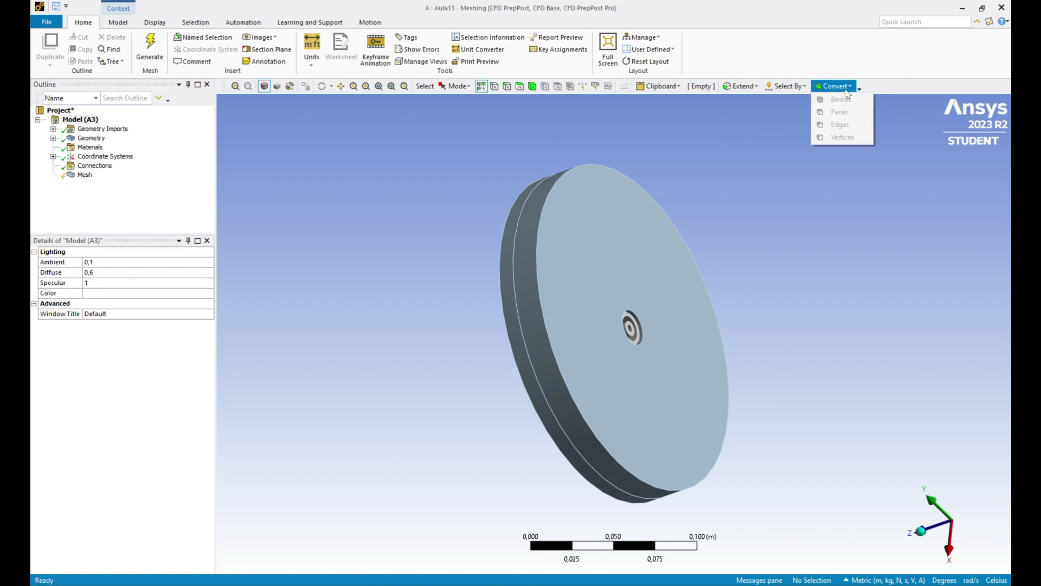
{"action": "left_click", "coordinate": [119, 23]}
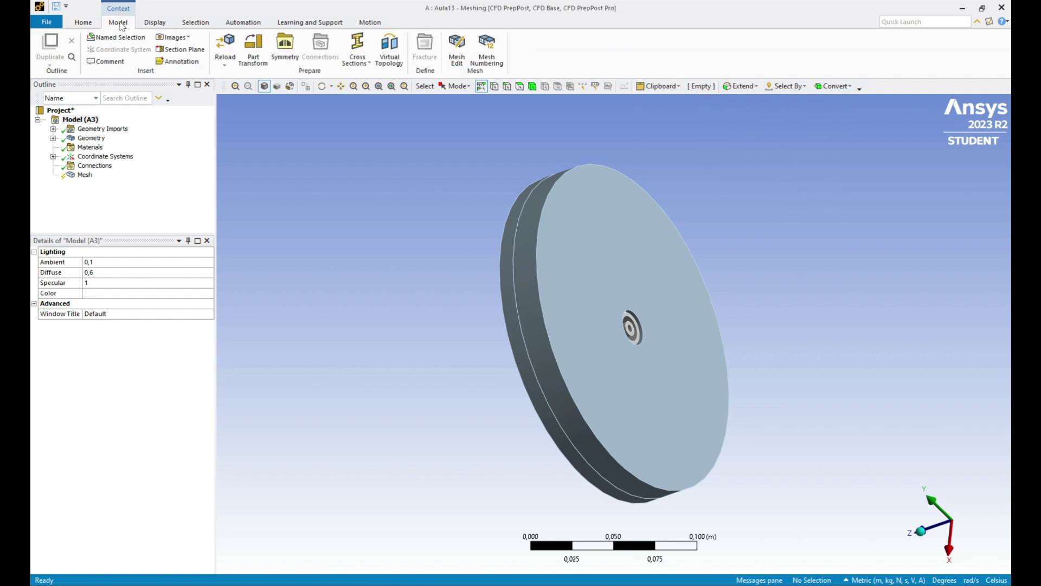
{"action": "right_click", "coordinate": [576, 255]}
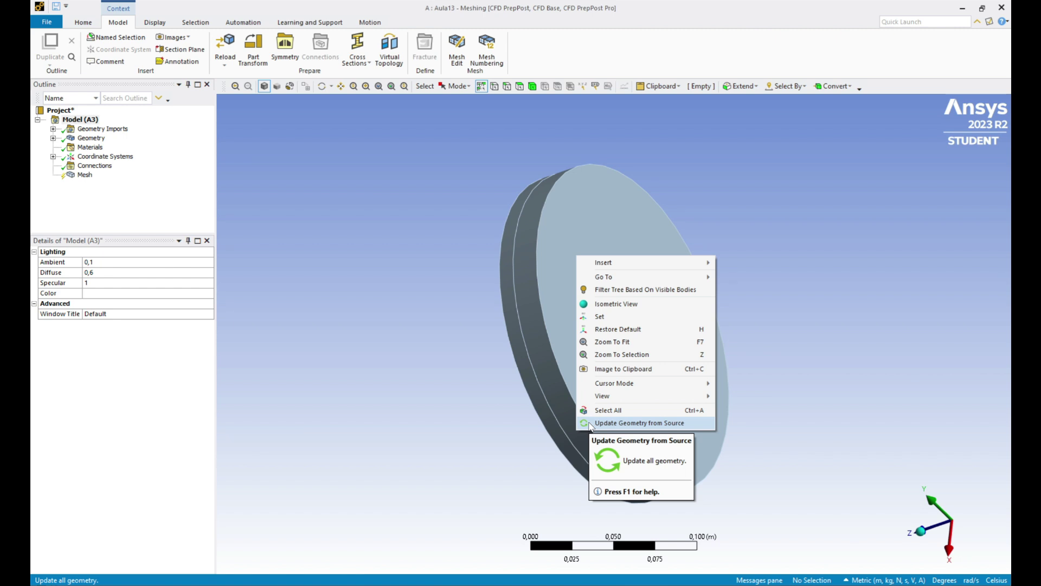
{"action": "left_click", "coordinate": [426, 191]}
{"action": "left_click", "coordinate": [467, 86]}
{"action": "left_click", "coordinate": [467, 85]}
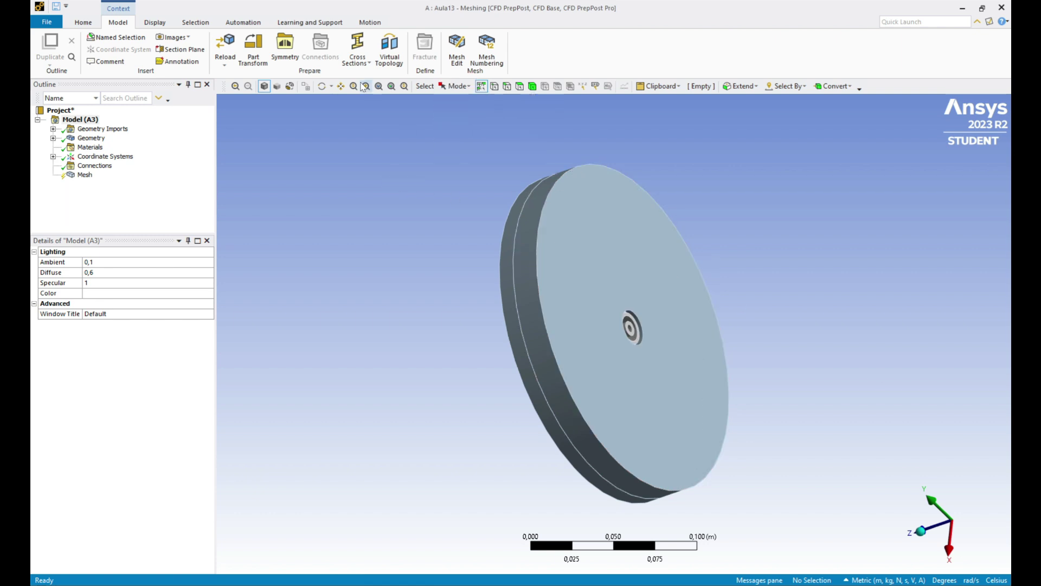
- Display the geometry as a wireframe and create a named selection called inlet from the domain's front circular face
{"action": "left_click", "coordinate": [290, 85]}
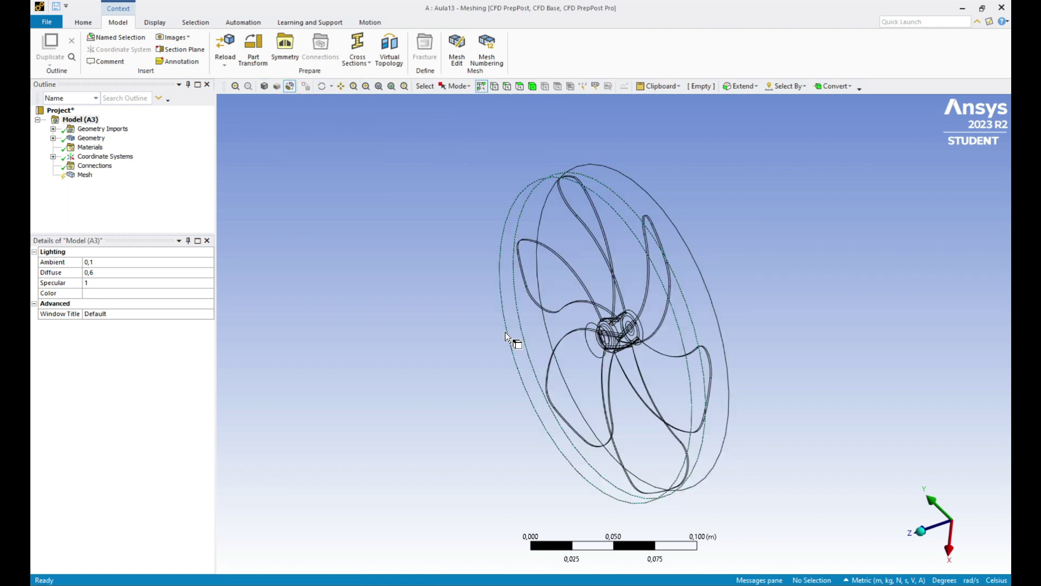
{"action": "middle_click_drag", "start_coordinate": [512, 341], "coordinate": [510, 317]}
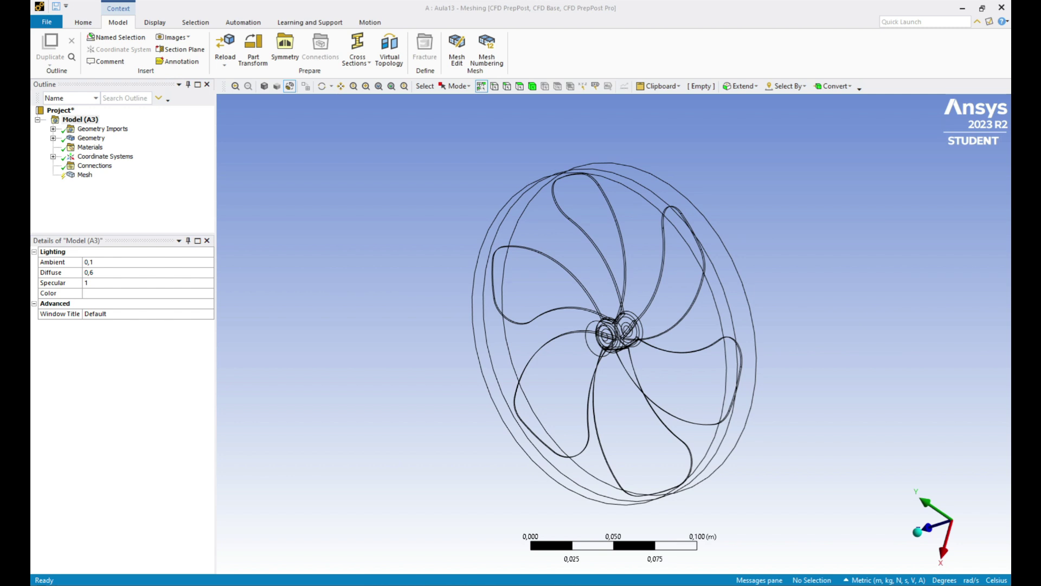
{"action": "left_click", "coordinate": [542, 326]}
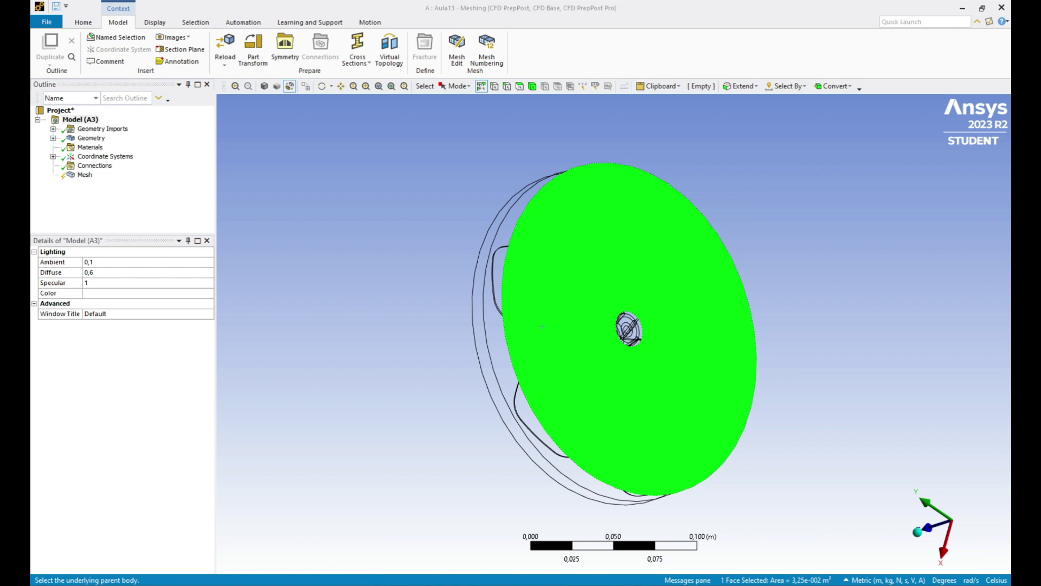
{"action": "right_click", "coordinate": [574, 360]}
{"action": "left_click", "coordinate": [606, 331]}
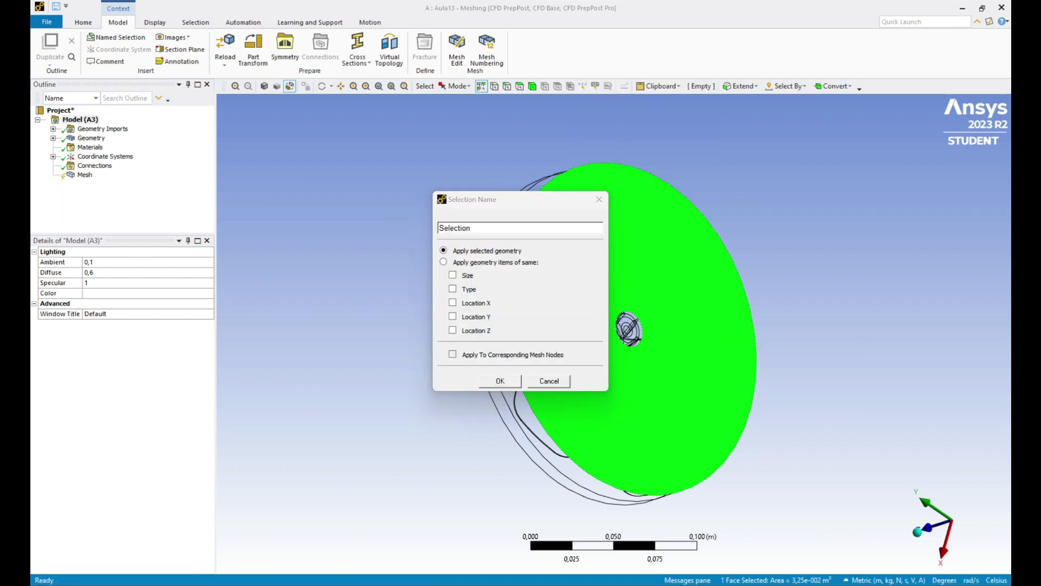
{"action": "double_click", "coordinate": [492, 228]}
{"action": "type", "text": "inlet"}
{"action": "key", "text": "Return"}
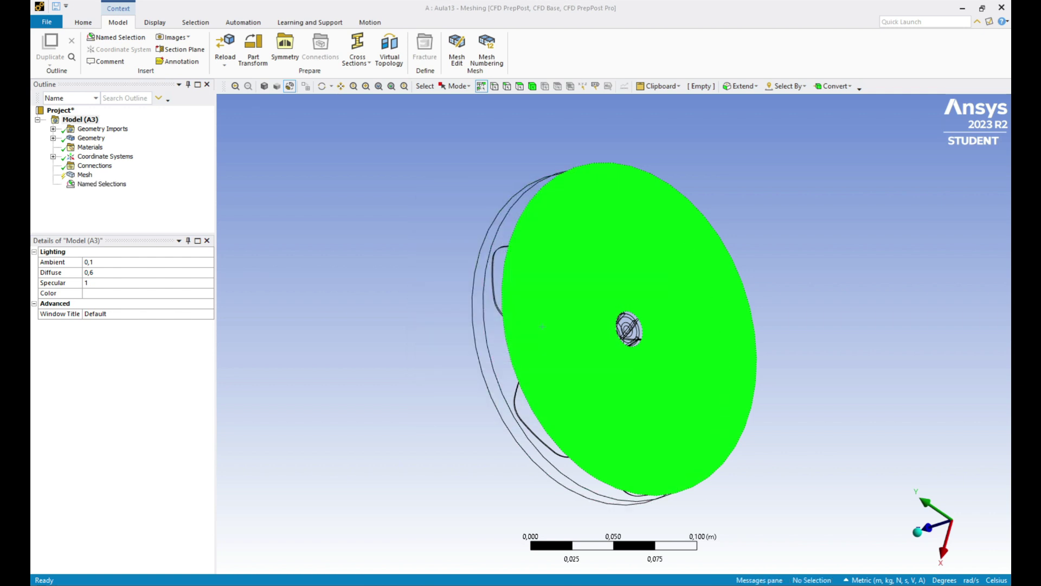
- Create a named selection called outlet from the wider cylindrical side face of the domain
{"action": "left_click", "coordinate": [506, 347]}
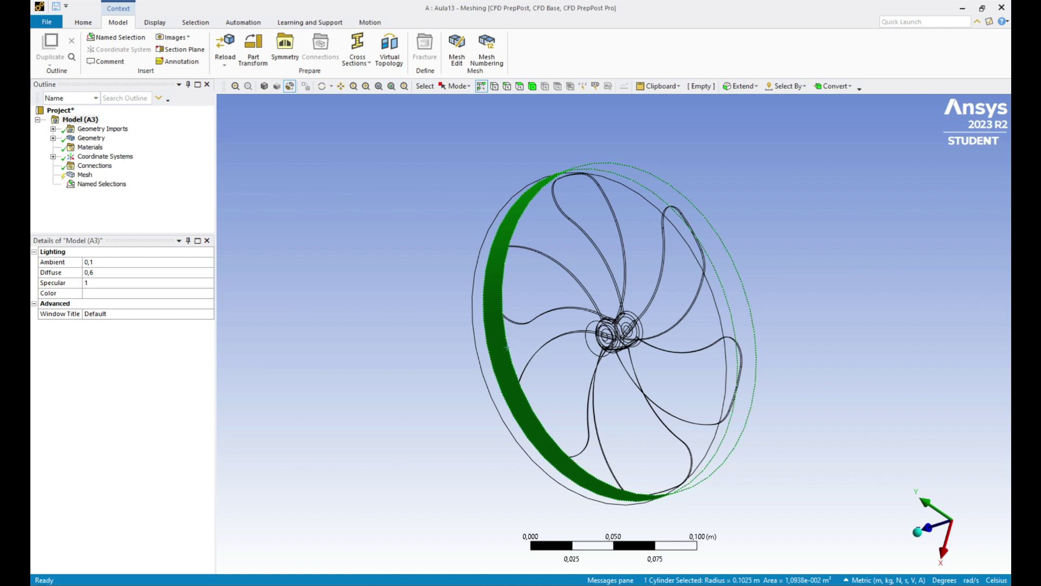
{"action": "right_click", "coordinate": [498, 352]}
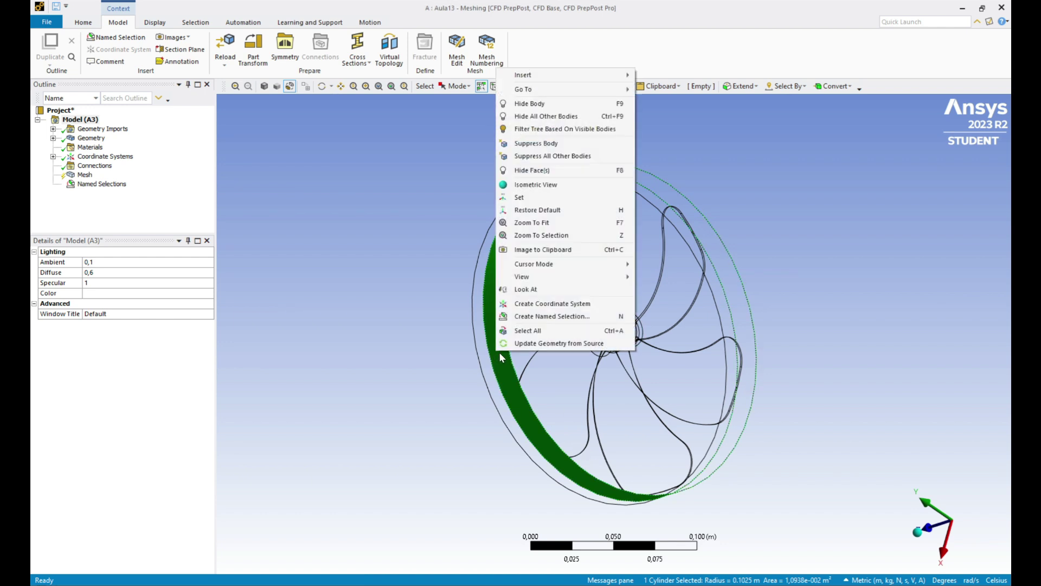
{"action": "left_click", "coordinate": [522, 317]}
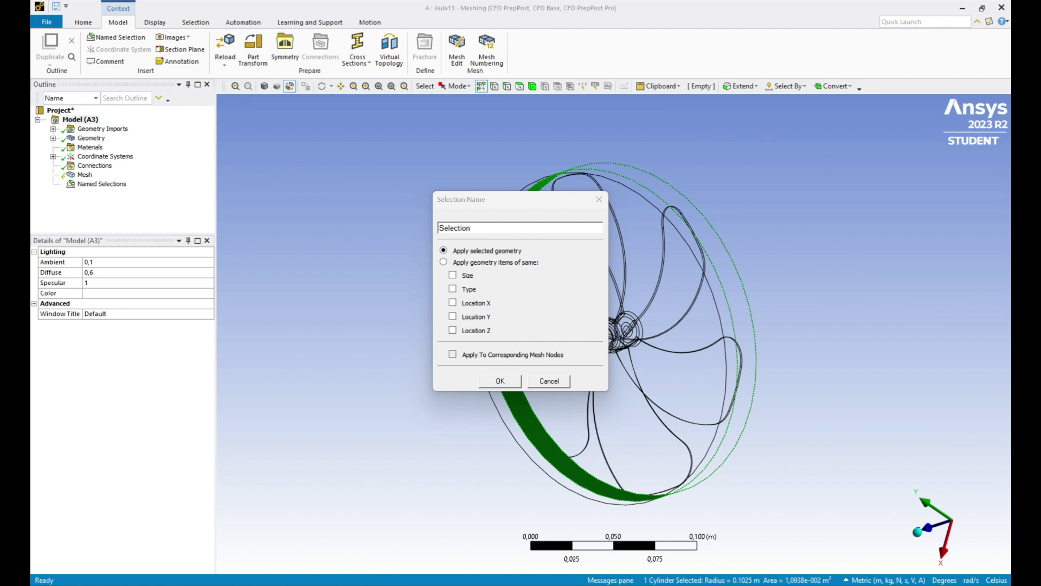
{"action": "left_click", "coordinate": [494, 245]}
{"action": "type", "text": "outle"}
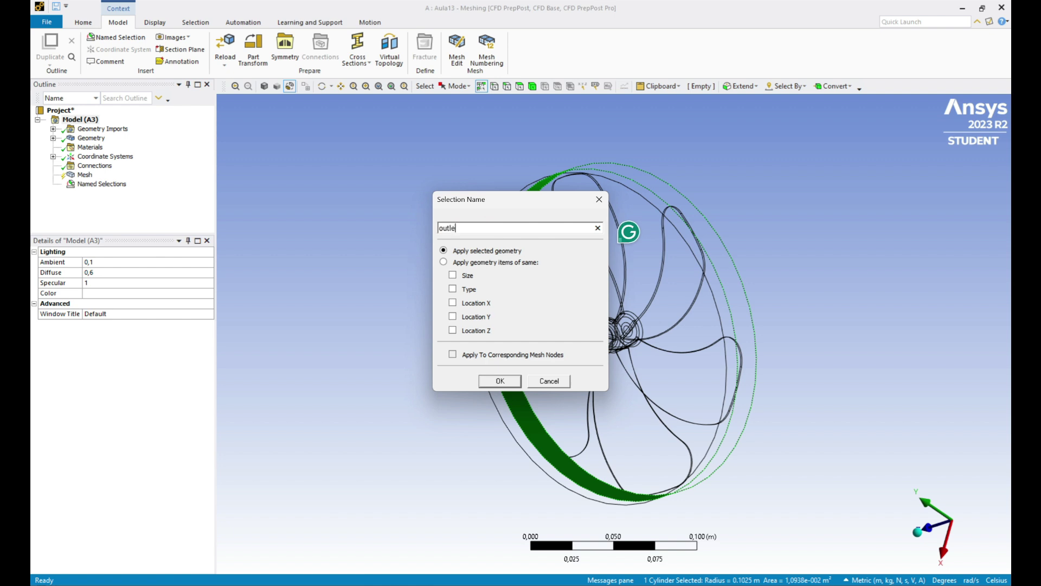
{"action": "key", "text": "Return"}
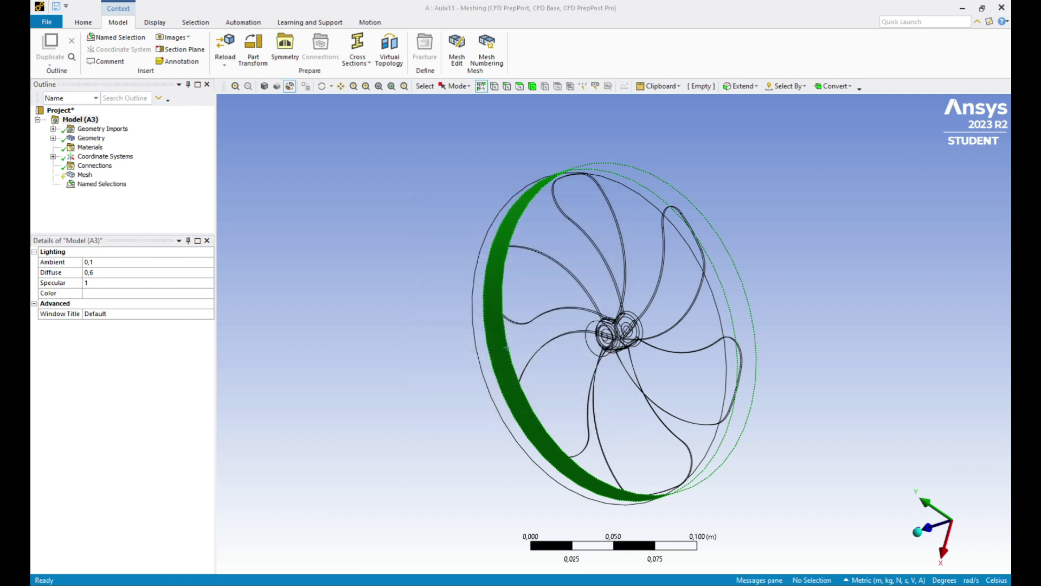
- Create a named selection called outlet2 from the opposite circular end face of the domain
{"action": "middle_click_drag", "start_coordinate": [401, 299], "coordinate": [728, 327]}
{"action": "left_click", "coordinate": [728, 327]}
{"action": "right_click", "coordinate": [728, 328]}
{"action": "left_click", "coordinate": [733, 327]}
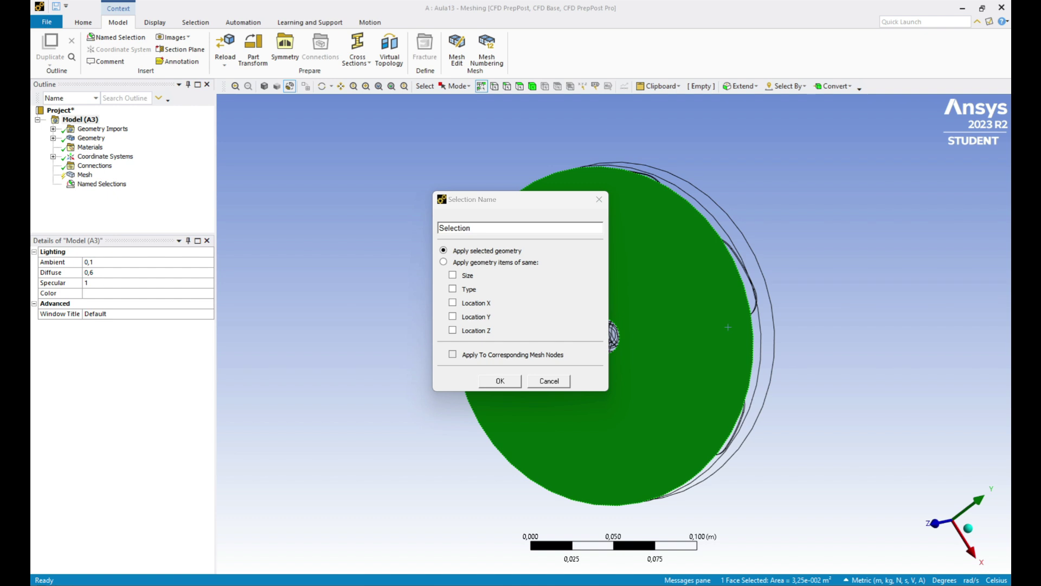
{"action": "double_click", "coordinate": [480, 228]}
{"action": "type", "text": "outlet2"}
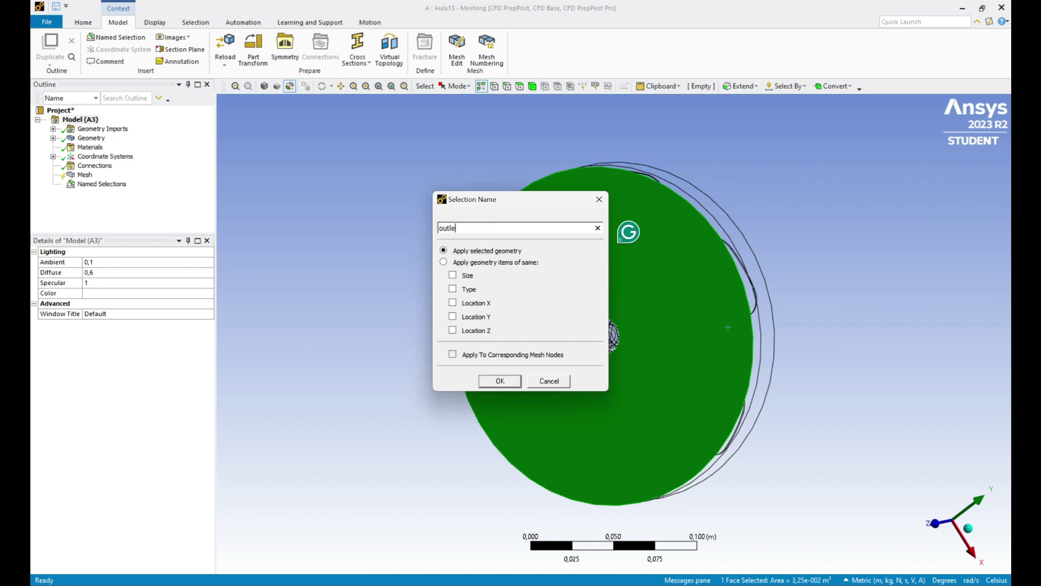
{"action": "key", "text": "Return"}
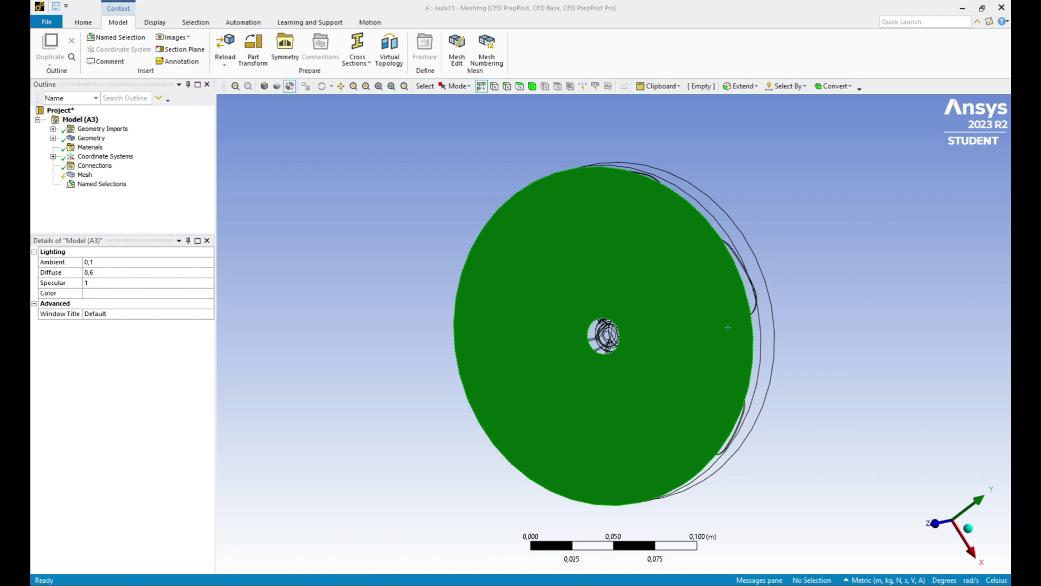
- Hide the outer faces of the cylindrical domain, leaving only the propeller geometry displayed
{"action": "right_click", "coordinate": [530, 325]}
{"action": "left_click", "coordinate": [497, 332]}
{"action": "right_click", "coordinate": [500, 334]}
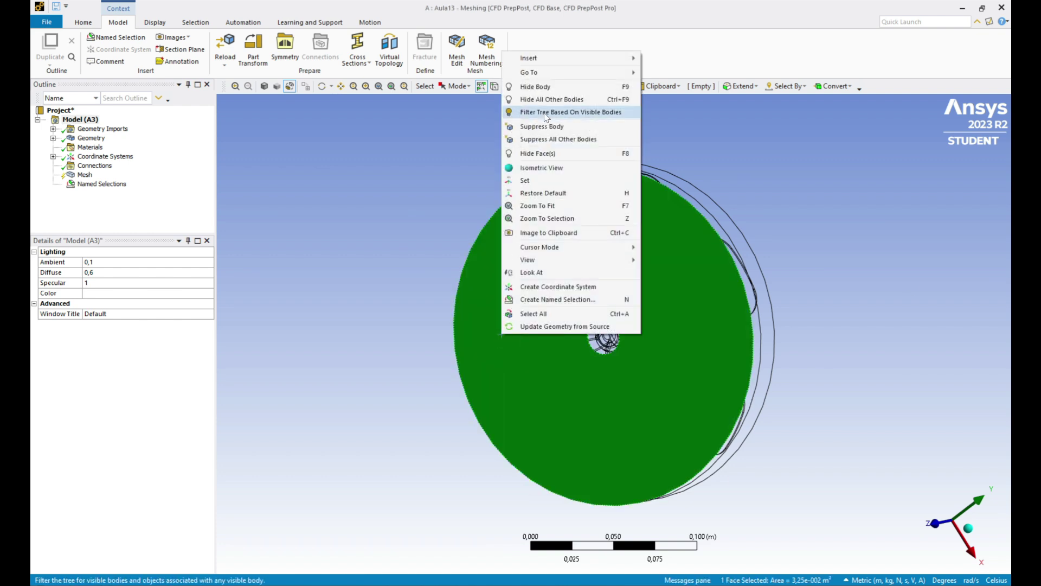
{"action": "left_click", "coordinate": [554, 86]}
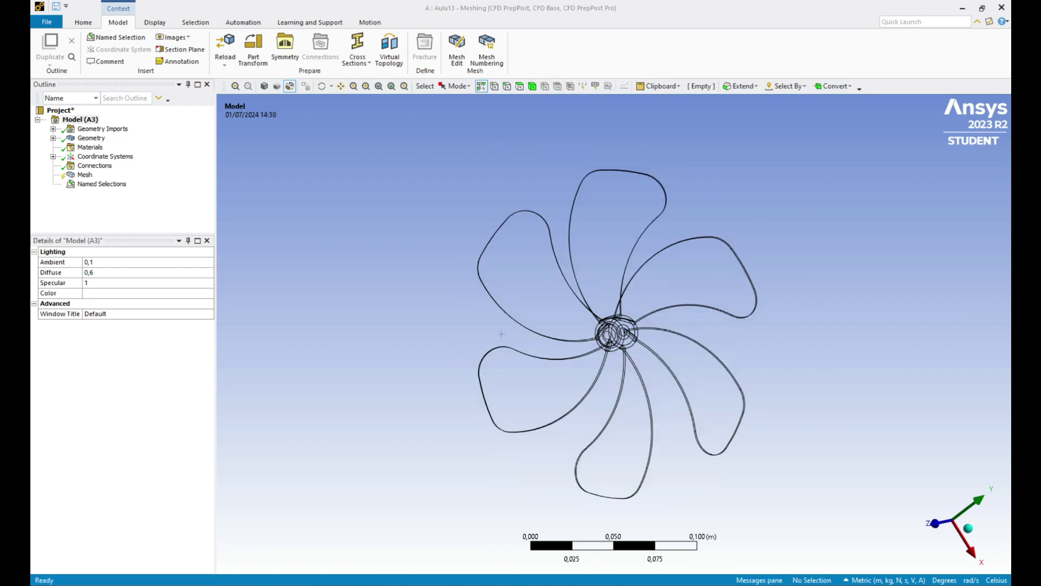
{"action": "middle_click_drag", "start_coordinate": [501, 334], "coordinate": [429, 462]}
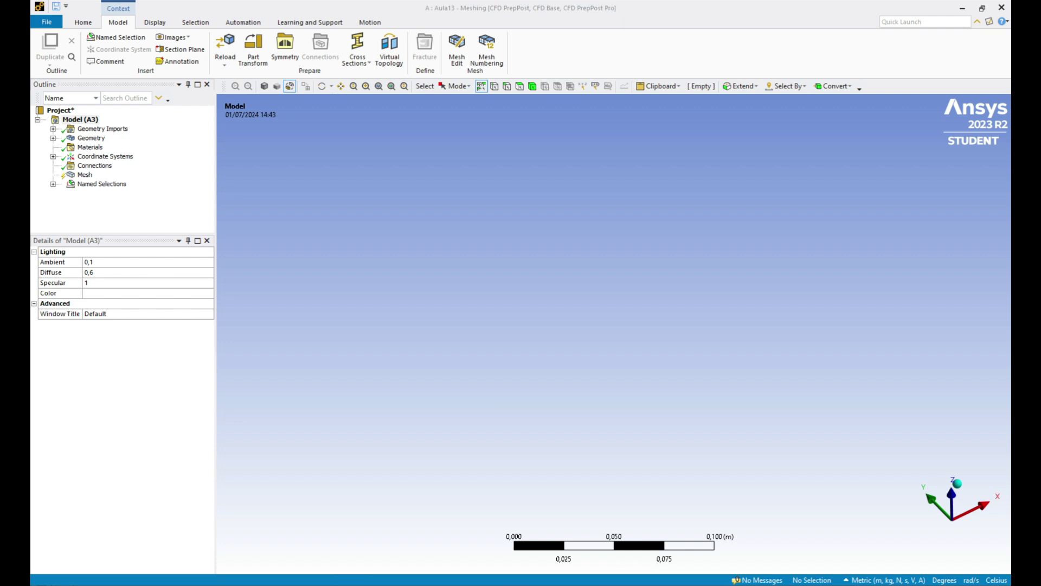
- Expand the named selections in the model tree and show the hidden domain geometry again
{"action": "left_click", "coordinate": [54, 184]}
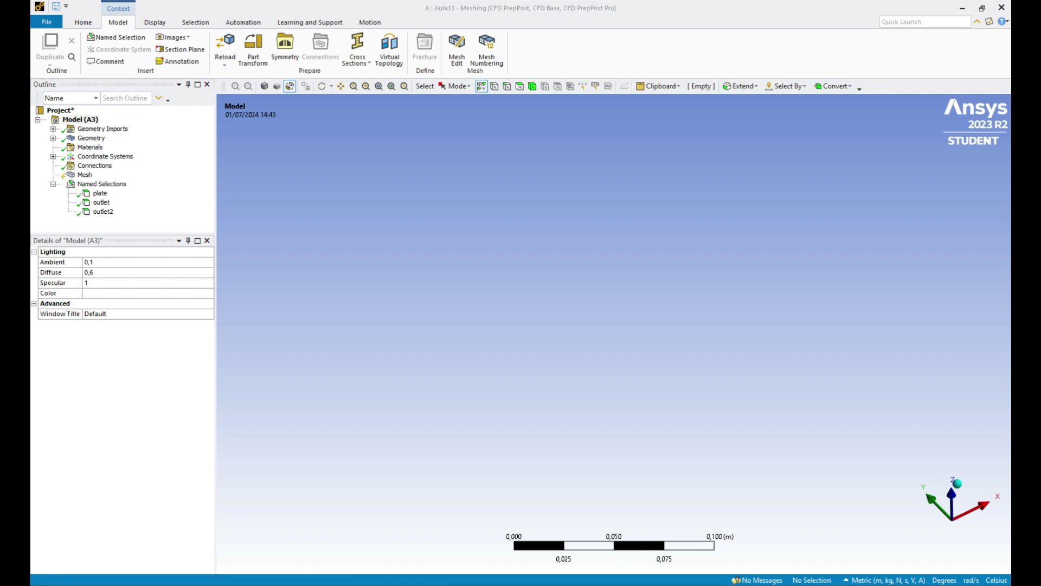
{"action": "right_click", "coordinate": [379, 232]}
{"action": "left_click", "coordinate": [418, 265]}
{"action": "middle_click_drag", "start_coordinate": [603, 230], "coordinate": [599, 195]}
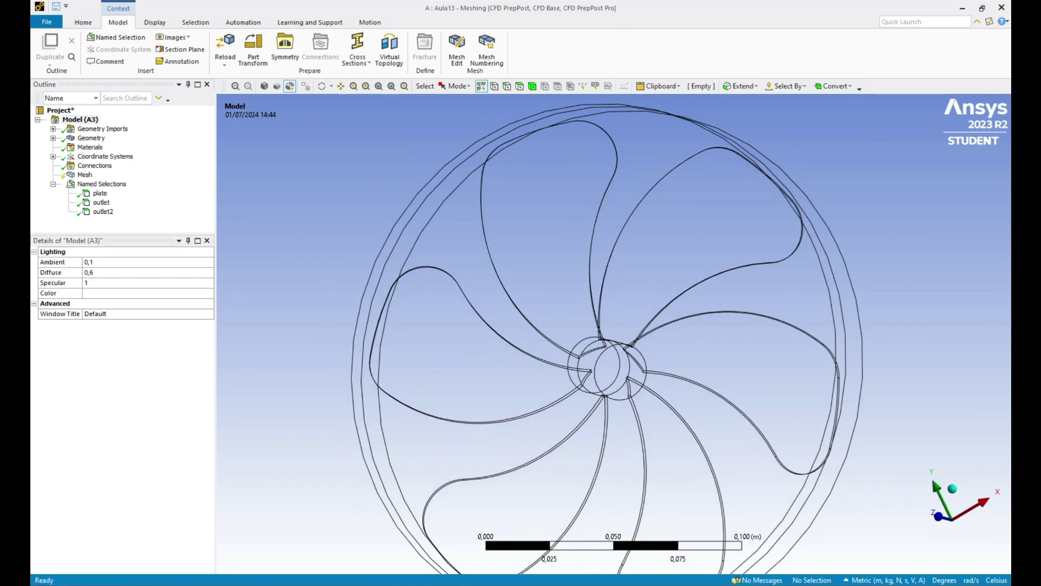
{"action": "middle_click_drag", "start_coordinate": [823, 208], "coordinate": [651, 251]}
{"action": "scroll", "coordinate": [651, 252], "scroll_direction": "down", "scroll_amount": 5}
{"action": "scroll", "coordinate": [559, 117], "scroll_direction": "up", "scroll_amount": 2}
{"action": "middle_click_drag", "start_coordinate": [556, 116], "coordinate": [646, 274]}
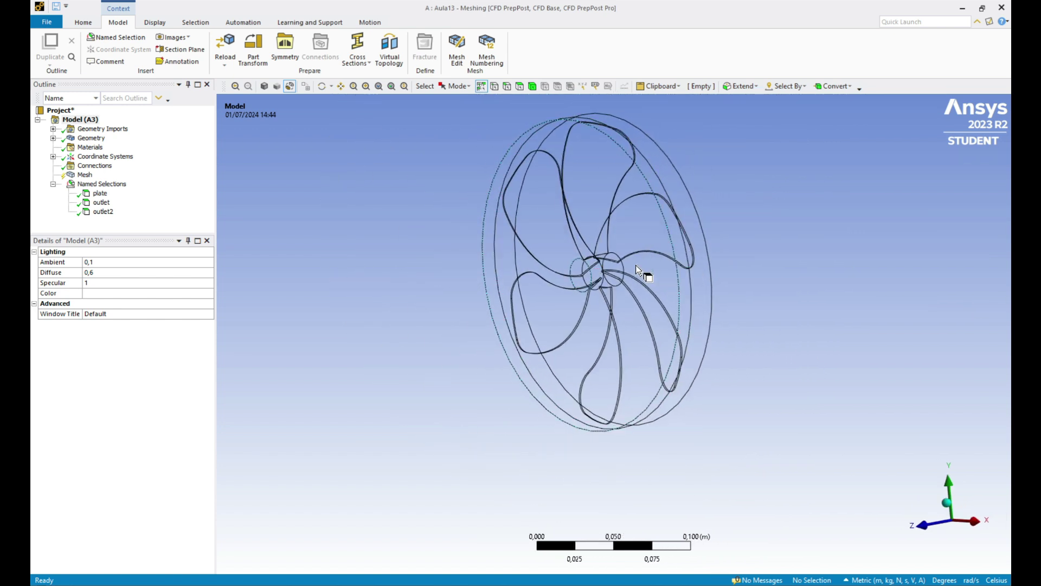
- Hide the domain's circular end face and its two cylindrical side faces to expose the propeller
{"action": "right_click", "coordinate": [774, 251]}
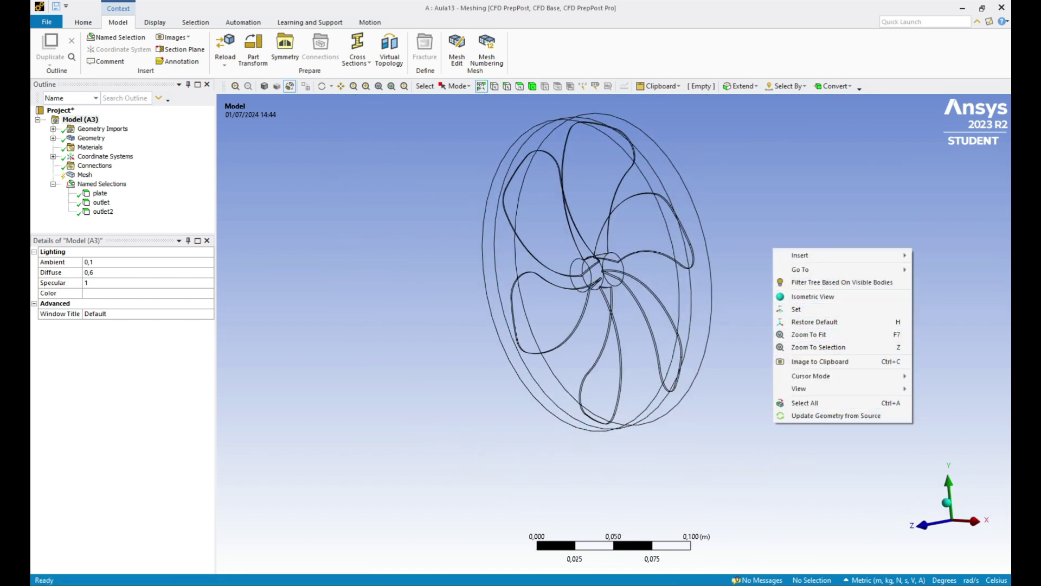
{"action": "key", "text": "Escape"}
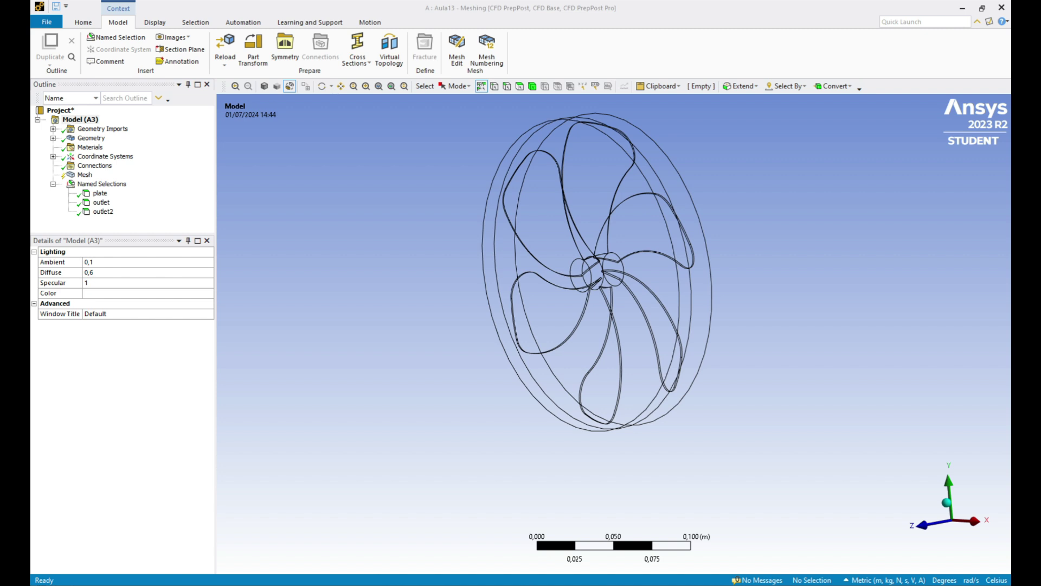
{"action": "right_click", "coordinate": [635, 250]}
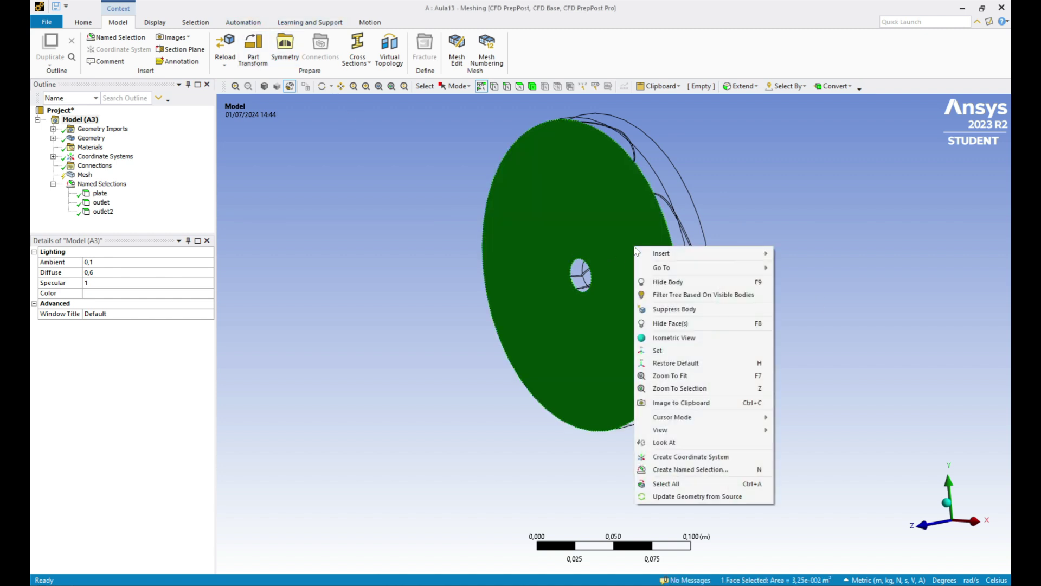
{"action": "left_click", "coordinate": [685, 323]}
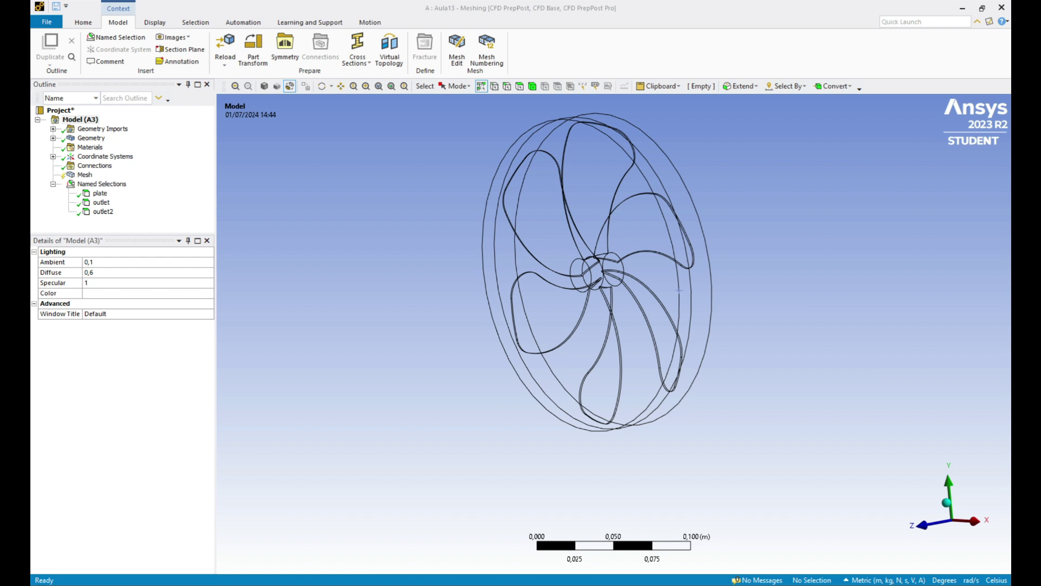
{"action": "left_click", "coordinate": [697, 307]}
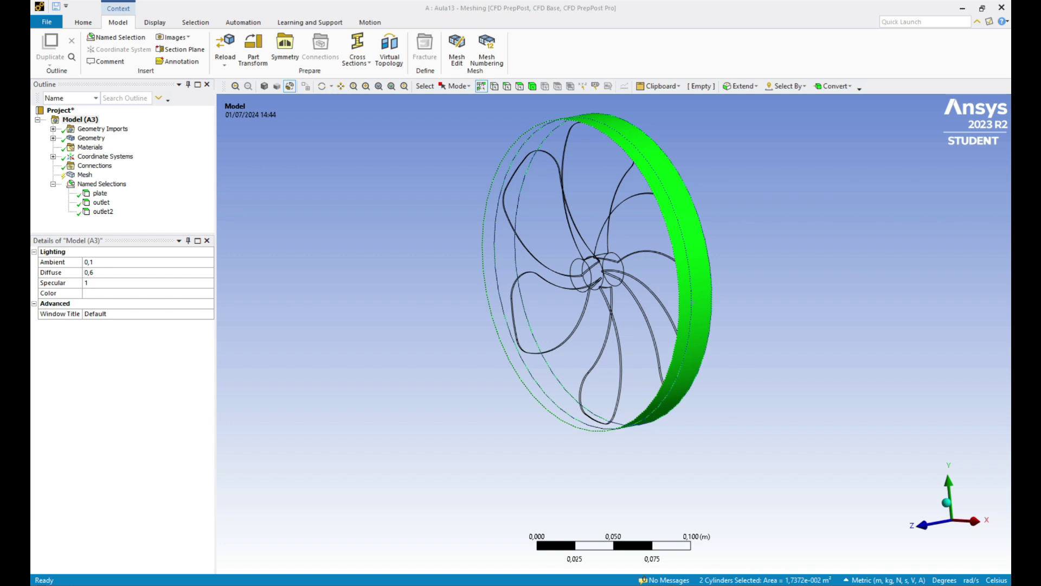
{"action": "right_click", "coordinate": [690, 224]}
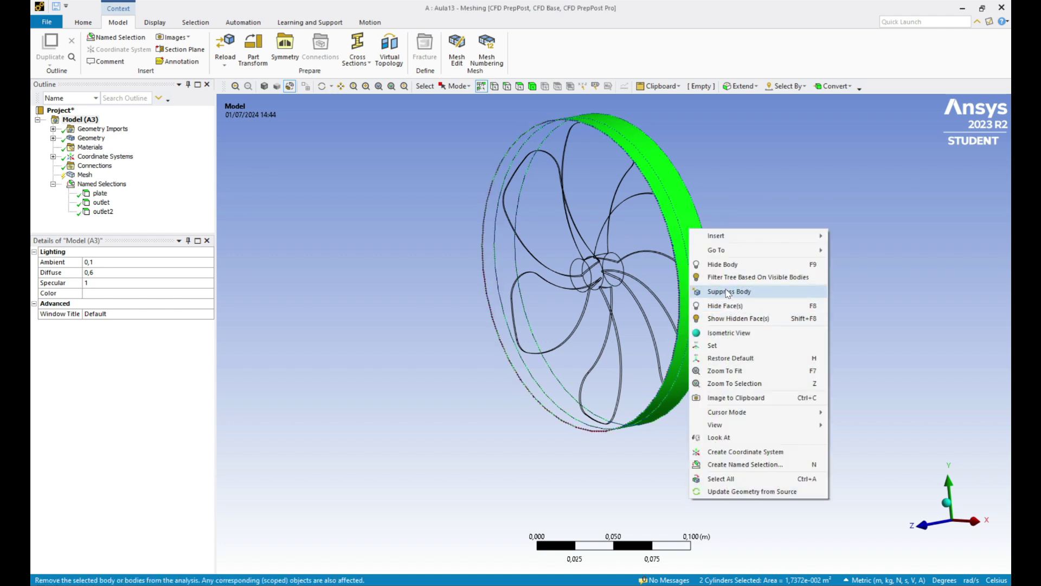
{"action": "left_click", "coordinate": [710, 295]}
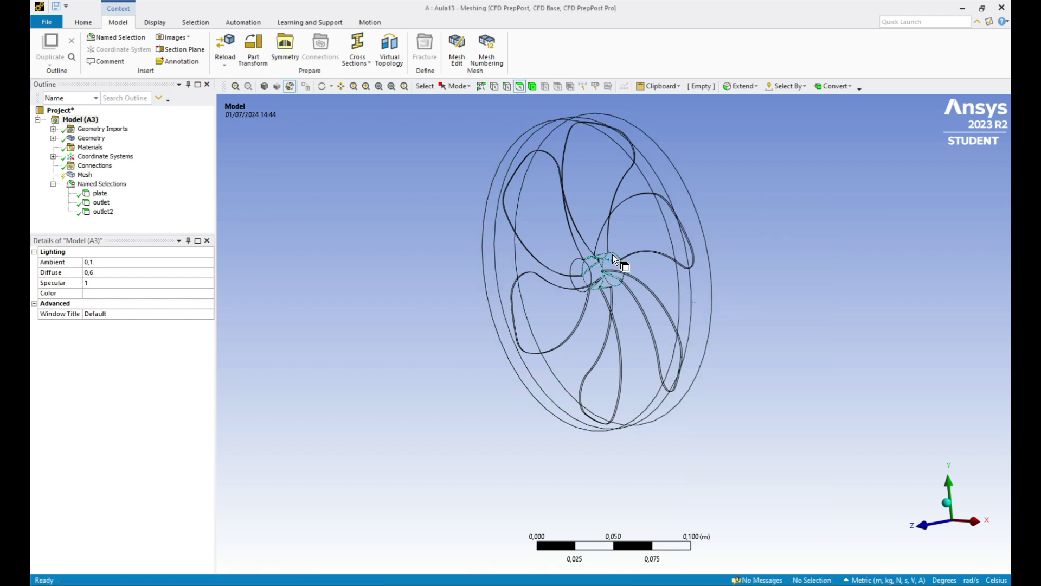
{"action": "left_click", "coordinate": [633, 246]}
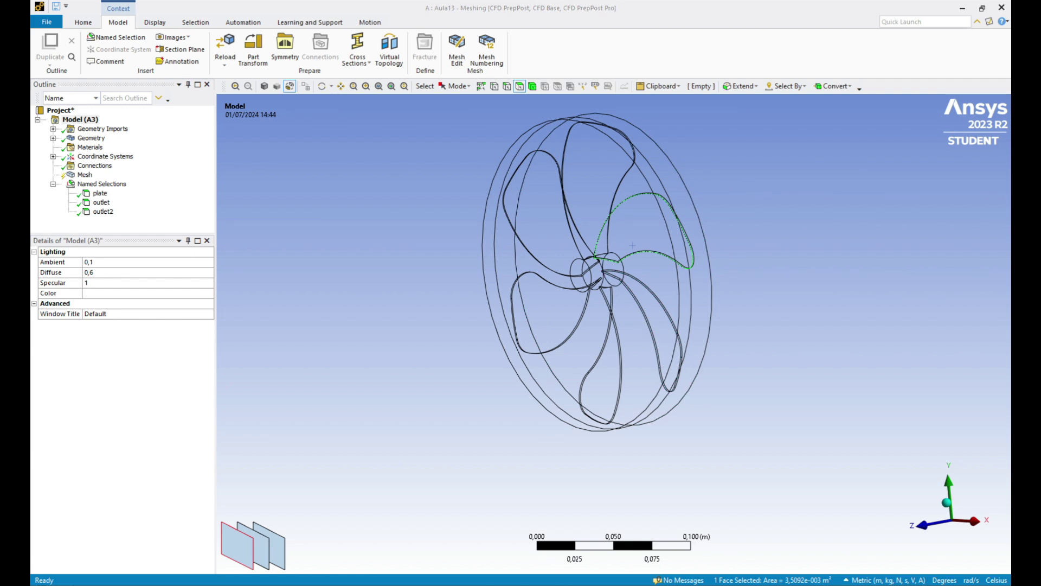
{"action": "left_click", "coordinate": [734, 283]}
{"action": "left_click", "coordinate": [633, 252]}
{"action": "right_click", "coordinate": [619, 254]}
{"action": "key", "text": "Escape"}
{"action": "left_click", "coordinate": [532, 86]}
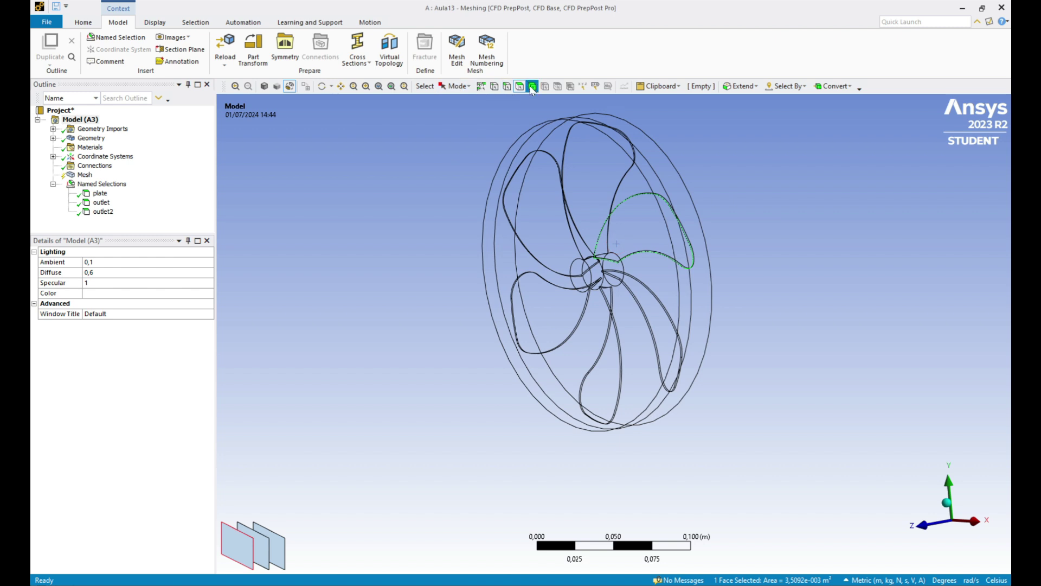
{"action": "left_click", "coordinate": [632, 255]}
{"action": "left_click", "coordinate": [751, 243]}
{"action": "left_click", "coordinate": [520, 86]}
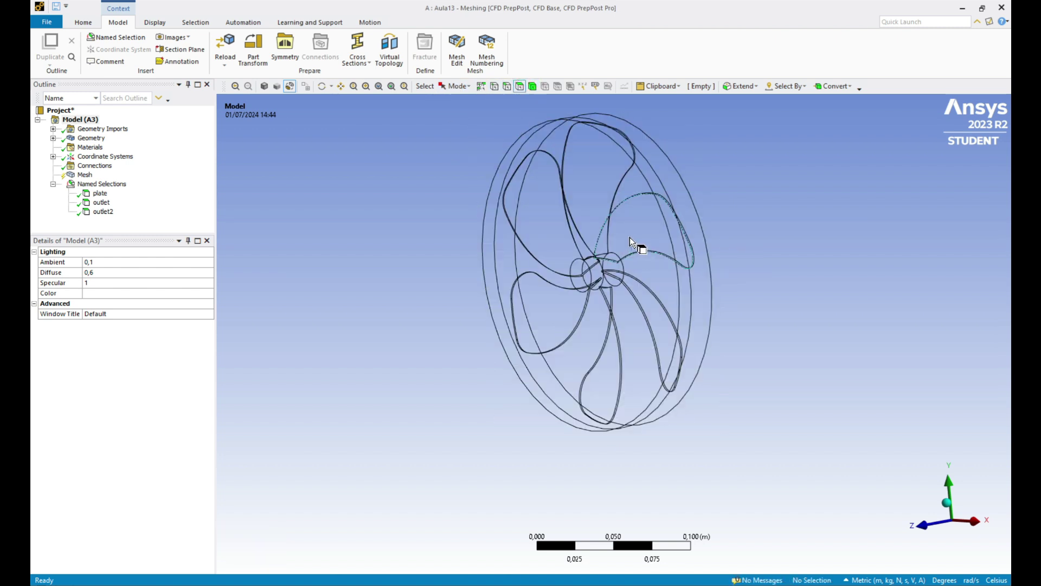
- Select the surfaces of the six propeller blades together with the hub's cylindrical face
{"action": "left_click", "coordinate": [629, 239], "text": "ctrl"}
{"action": "left_click", "coordinate": [588, 191], "text": "ctrl"}
{"action": "left_click", "coordinate": [550, 232], "text": "ctrl"}
{"action": "left_click", "coordinate": [557, 296], "text": "ctrl"}
{"action": "left_click", "coordinate": [623, 365], "text": "ctrl"}
{"action": "left_click", "coordinate": [667, 327], "text": "ctrl"}
{"action": "middle_click_drag", "start_coordinate": [667, 327], "coordinate": [620, 276]}
{"action": "left_click", "coordinate": [626, 274], "text": "ctrl"}
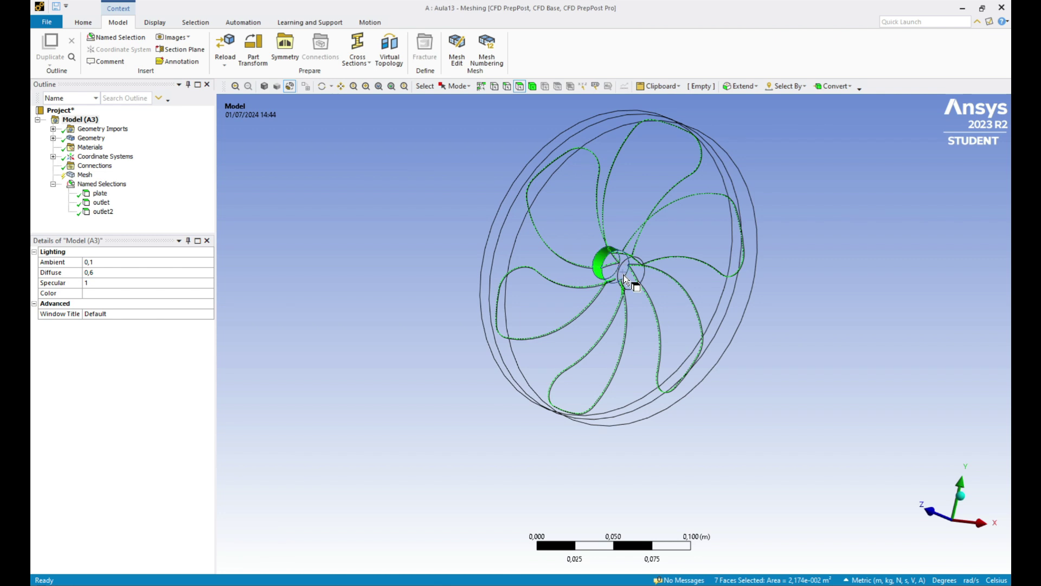
{"action": "left_click", "coordinate": [604, 265], "text": "ctrl"}
{"action": "left_click", "coordinate": [604, 265], "text": "ctrl"}
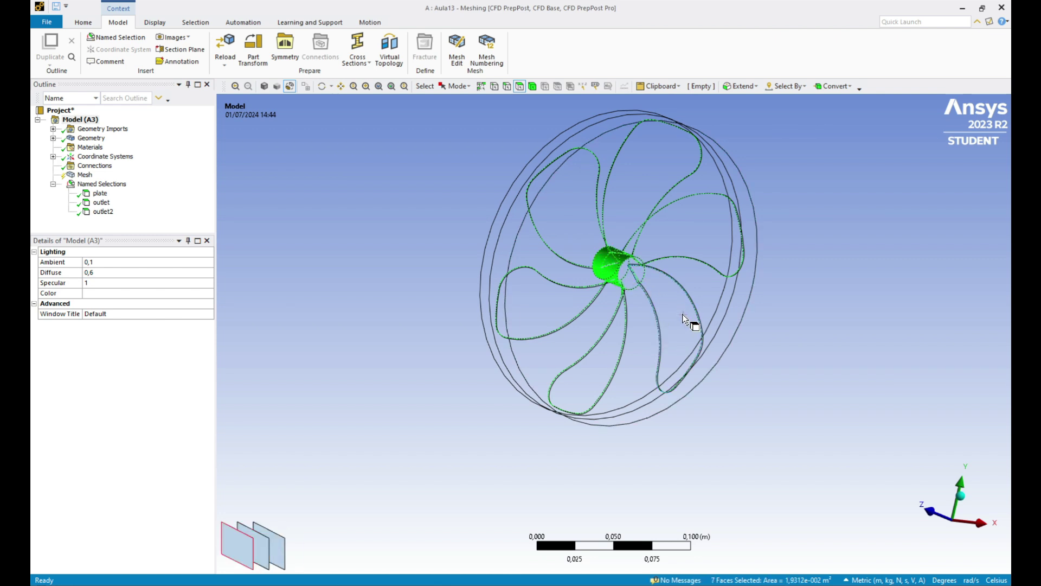
- Add the remaining blade and hub faces of the propeller to the selection
{"action": "scroll", "coordinate": [695, 321], "scroll_direction": "up", "scroll_amount": 3}
{"action": "middle_click_drag", "start_coordinate": [696, 321], "coordinate": [735, 314]}
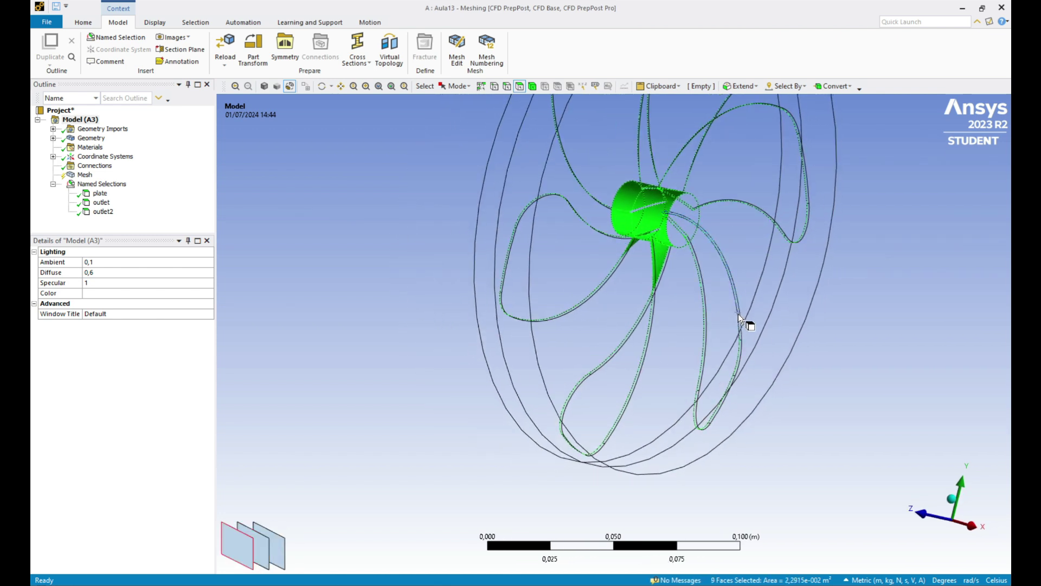
{"action": "left_click", "coordinate": [724, 318], "text": "ctrl"}
{"action": "left_click", "coordinate": [604, 295], "text": "ctrl"}
{"action": "left_click", "coordinate": [595, 292], "text": "ctrl"}
{"action": "left_click", "coordinate": [590, 204], "text": "ctrl"}
{"action": "middle_click_drag", "start_coordinate": [640, 114], "coordinate": [589, 200]}
{"action": "middle_click_drag", "start_coordinate": [601, 139], "coordinate": [521, 133]}
{"action": "mouse_move", "coordinate": [677, 161]}
{"action": "middle_mouse_down"}
{"action": "mouse_move", "coordinate": [406, 161]}
{"action": "mouse_move", "coordinate": [674, 168]}
{"action": "middle_mouse_up"}
{"action": "left_click", "coordinate": [546, 147], "text": "ctrl"}
{"action": "mouse_move", "coordinate": [519, 124]}
{"action": "middle_mouse_down"}
{"action": "mouse_move", "coordinate": [495, 159]}
{"action": "mouse_move", "coordinate": [763, 186]}
{"action": "mouse_move", "coordinate": [538, 215]}
{"action": "mouse_move", "coordinate": [521, 228]}
{"action": "mouse_move", "coordinate": [551, 259]}
{"action": "mouse_move", "coordinate": [567, 206]}
{"action": "middle_mouse_up"}
{"action": "left_click", "coordinate": [495, 160], "text": "ctrl"}
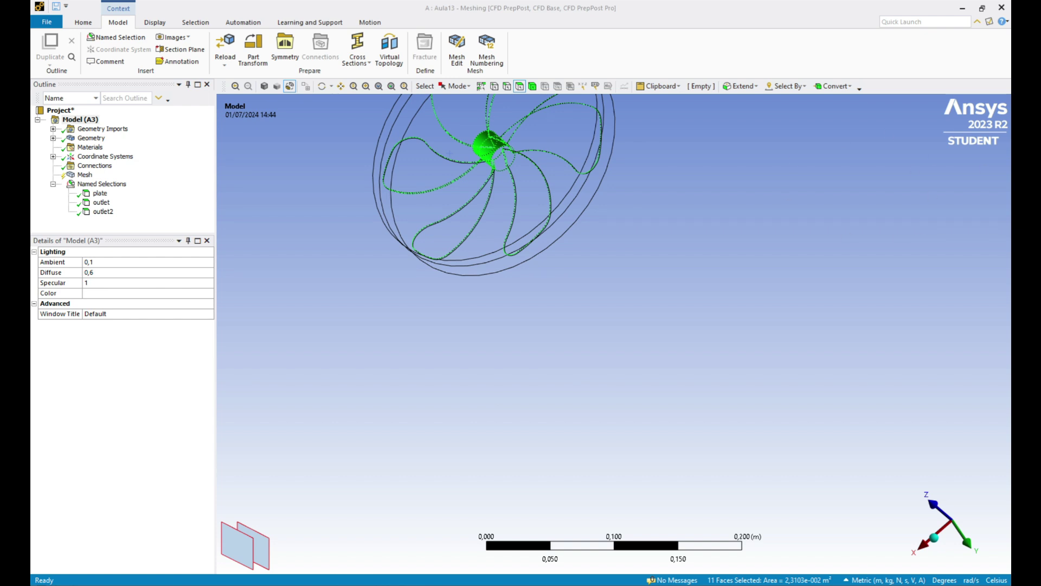
- Create a named selection called fan from the selected propeller faces
{"action": "middle_click_drag", "start_coordinate": [781, 253], "coordinate": [615, 223]}
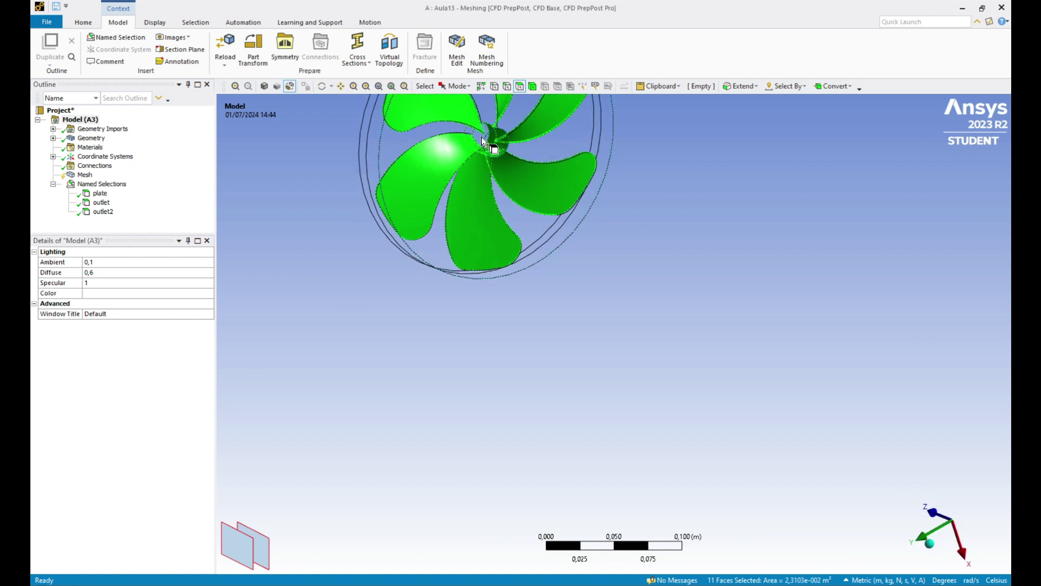
{"action": "right_click", "coordinate": [438, 168]}
{"action": "left_click", "coordinate": [490, 401]}
{"action": "type", "text": "fan"}
{"action": "key", "text": "Return"}
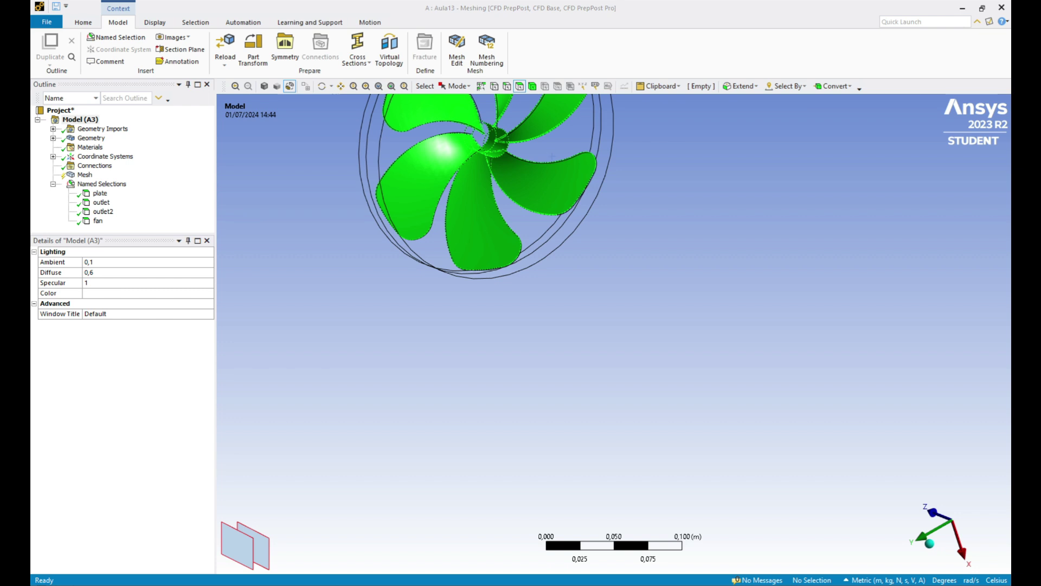
- Clear the face selection and generate the mesh with the default CFD sizing
{"action": "left_click", "coordinate": [343, 248]}
{"action": "scroll", "coordinate": [413, 217], "scroll_direction": "down", "scroll_amount": 3}
{"action": "middle_click_drag", "start_coordinate": [429, 223], "coordinate": [522, 123]}
{"action": "scroll", "coordinate": [521, 120], "scroll_direction": "down", "scroll_amount": 3}
{"action": "scroll", "coordinate": [708, 291], "scroll_direction": "up", "scroll_amount": 2}
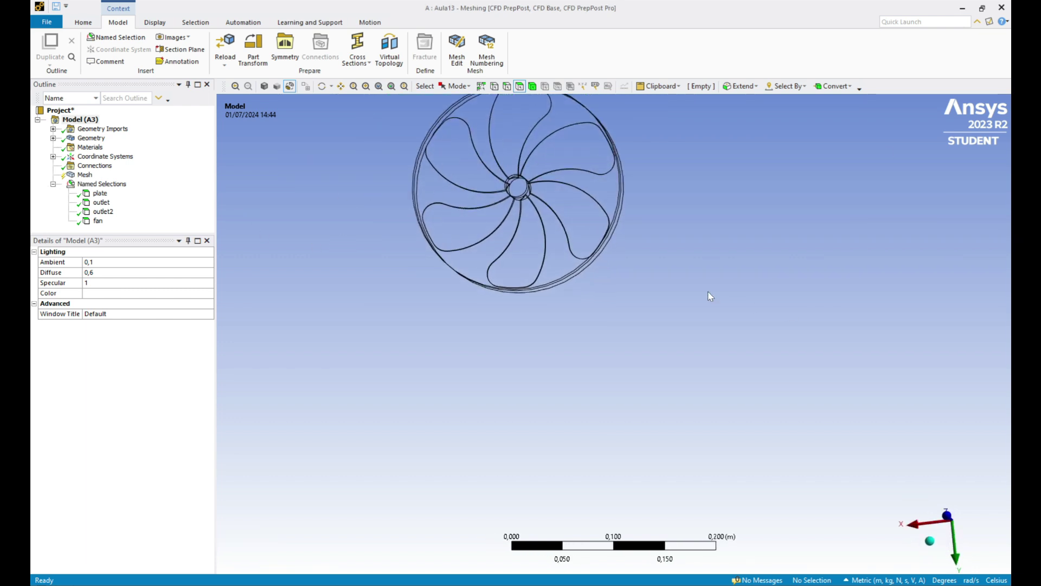
{"action": "scroll", "coordinate": [509, 265], "scroll_direction": "up", "scroll_amount": 3}
{"action": "left_click", "coordinate": [340, 86]}
{"action": "left_click_drag", "start_coordinate": [337, 157], "coordinate": [526, 337]}
{"action": "scroll", "coordinate": [526, 337], "scroll_direction": "up", "scroll_amount": 2}
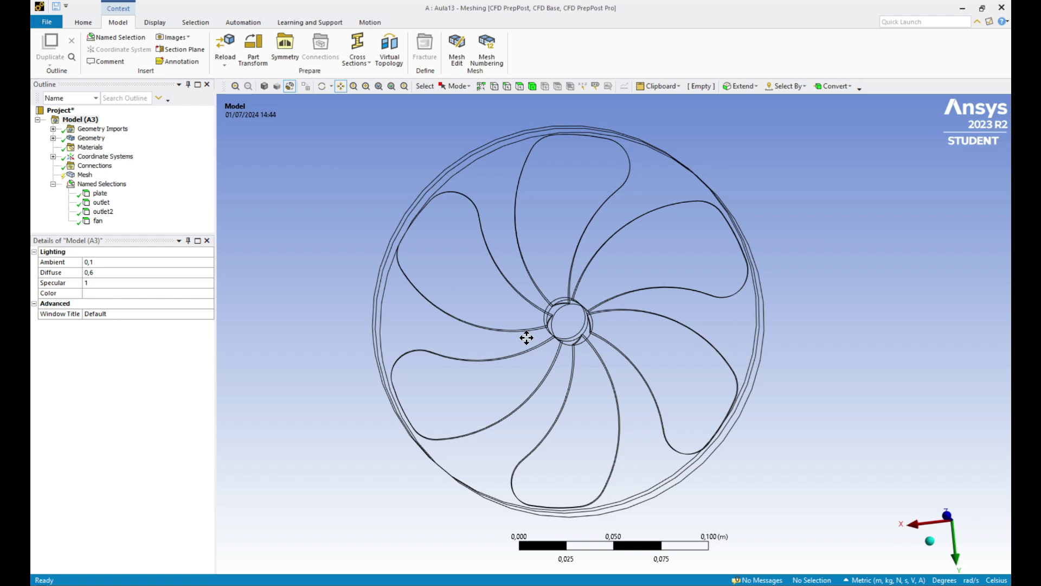
{"action": "left_click", "coordinate": [85, 175]}
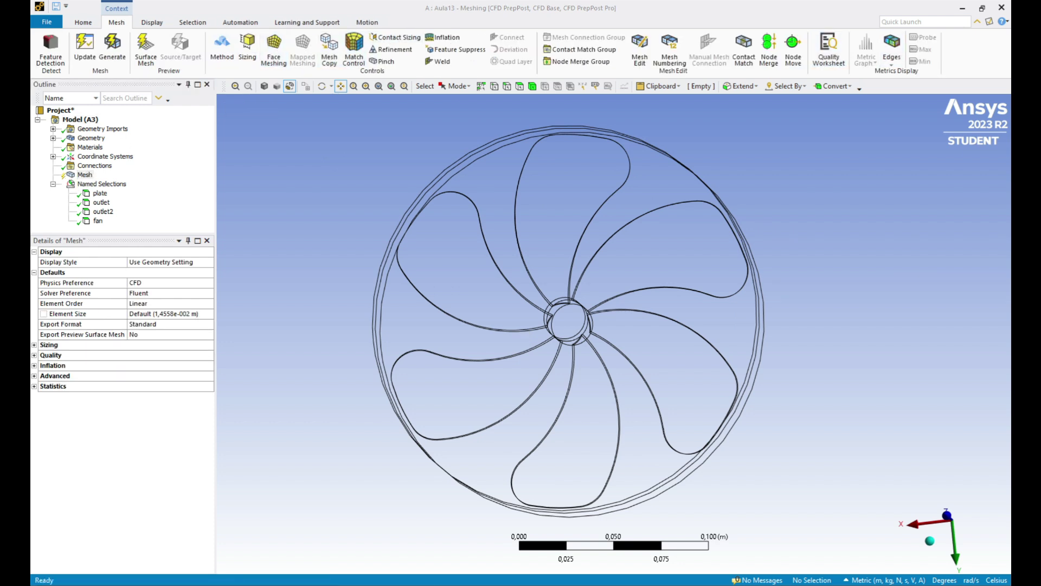
{"action": "right_click", "coordinate": [86, 175]}
{"action": "left_click", "coordinate": [125, 210]}
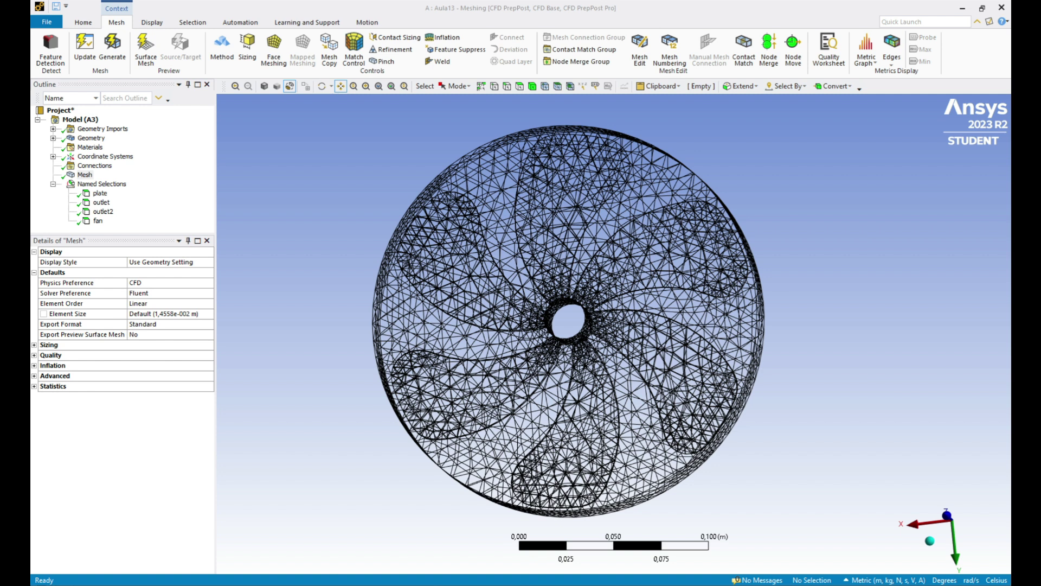
- Set the mesh element size, max size and curvature min size to 0,02 m and generate the mesh
{"action": "left_click", "coordinate": [947, 518]}
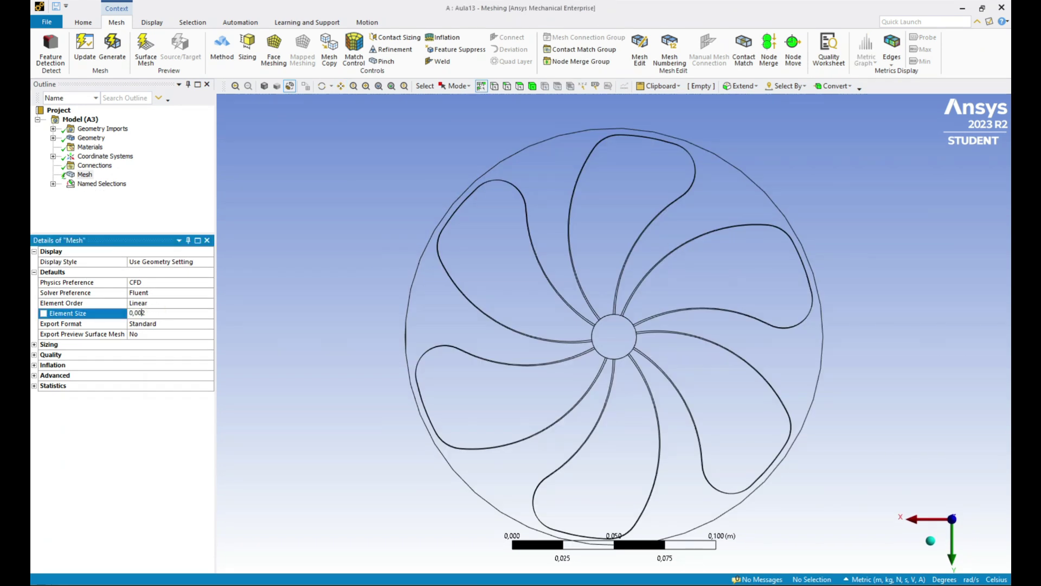
{"action": "key", "text": "Return"}
{"action": "left_click", "coordinate": [34, 344]}
{"action": "left_click", "coordinate": [162, 374]}
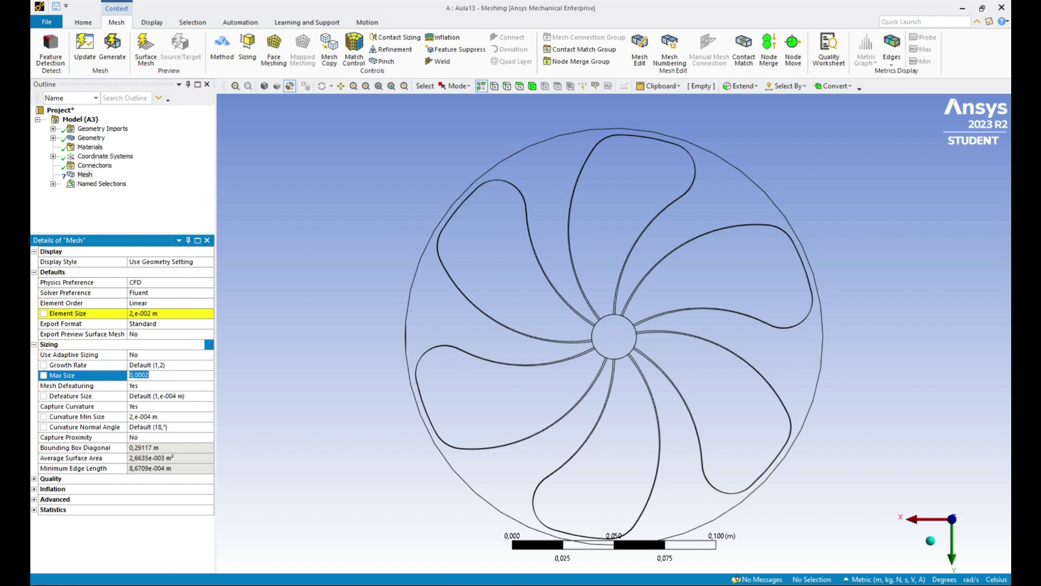
{"action": "key", "text": "Return"}
{"action": "left_click", "coordinate": [159, 424]}
{"action": "left_click", "coordinate": [160, 416]}
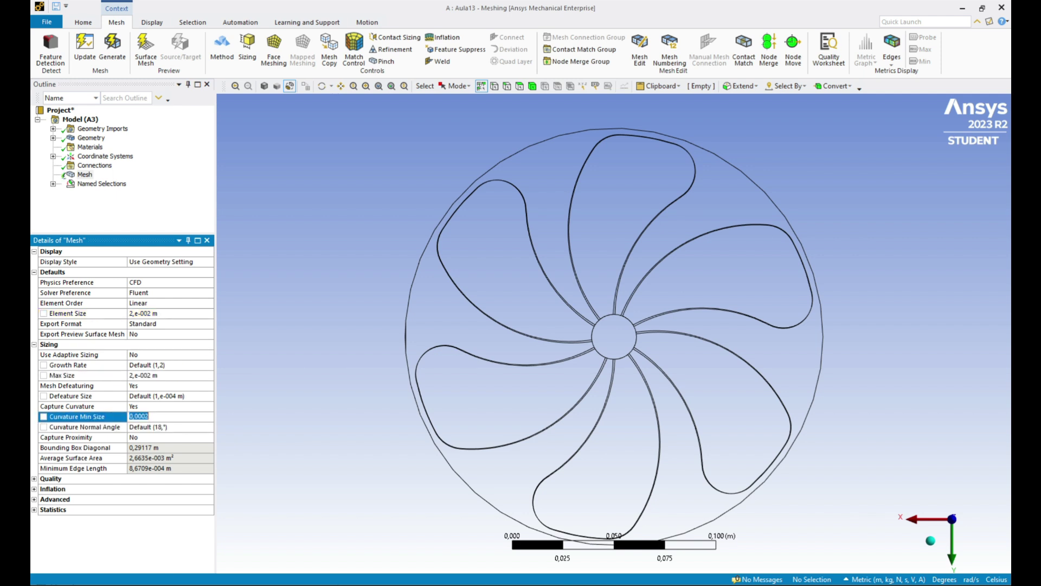
{"action": "right_click", "coordinate": [85, 174]}
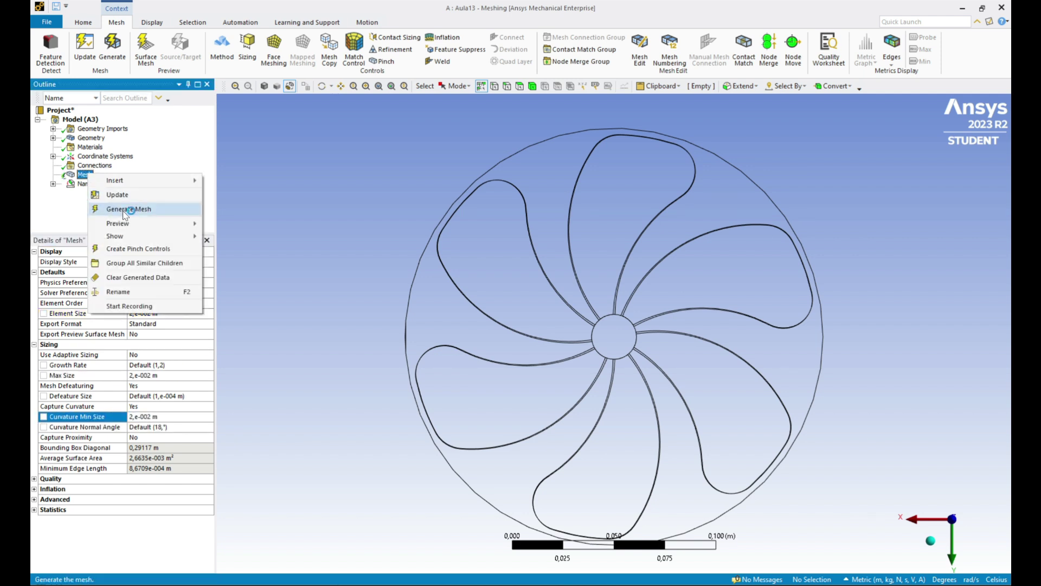
{"action": "left_click", "coordinate": [133, 209]}
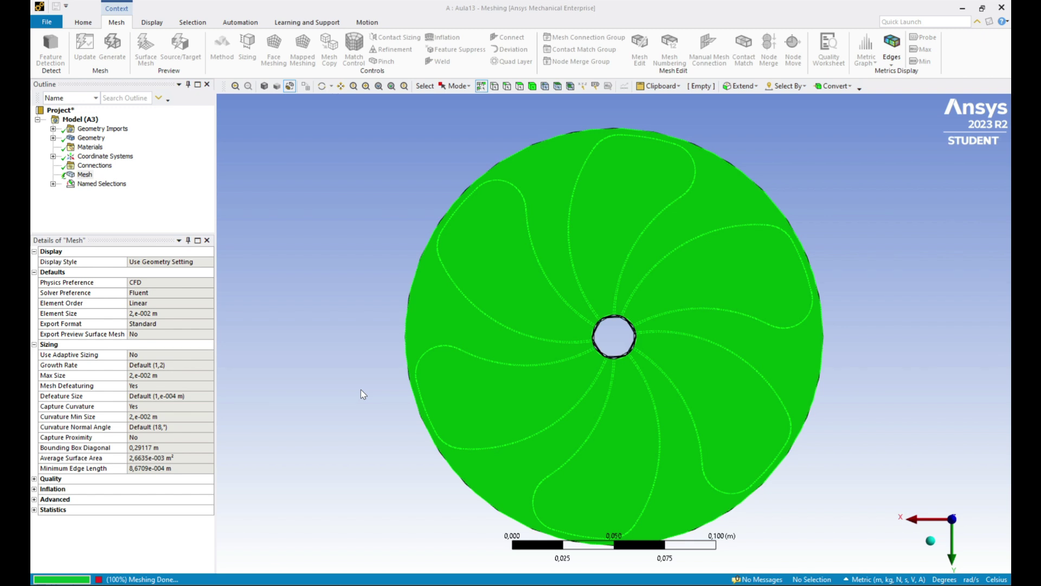
- Refine the max size, element size and curvature min size to 0,01 m and update the mesh
{"action": "left_click", "coordinate": [150, 375]}
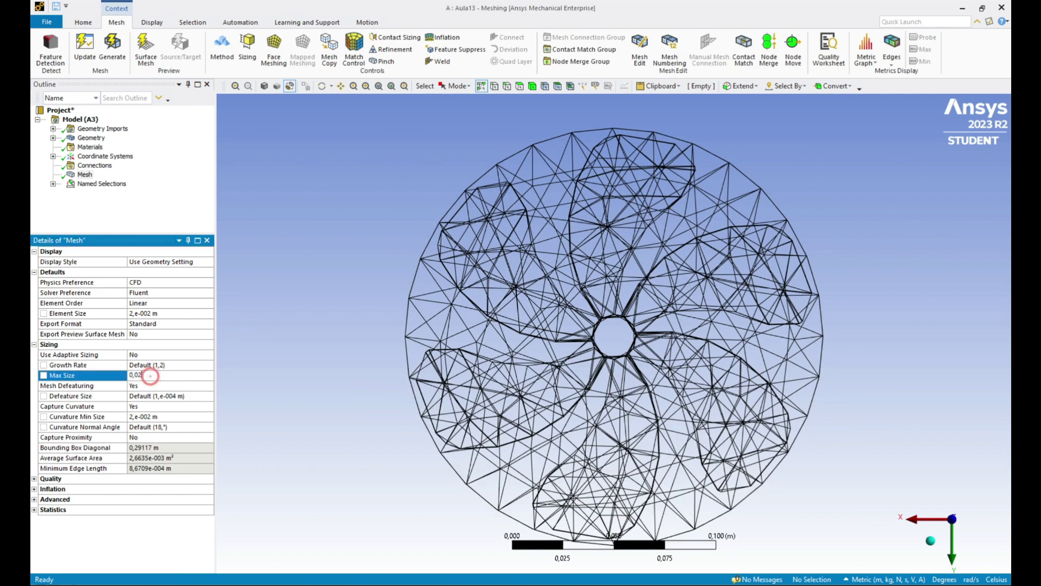
{"action": "key", "text": "BackSpace"}
{"action": "type", "text": "1"}
{"action": "key", "text": "Return"}
{"action": "left_click", "coordinate": [144, 313]}
{"action": "key", "text": "BackSpace"}
{"action": "type", "text": "1,e-"}
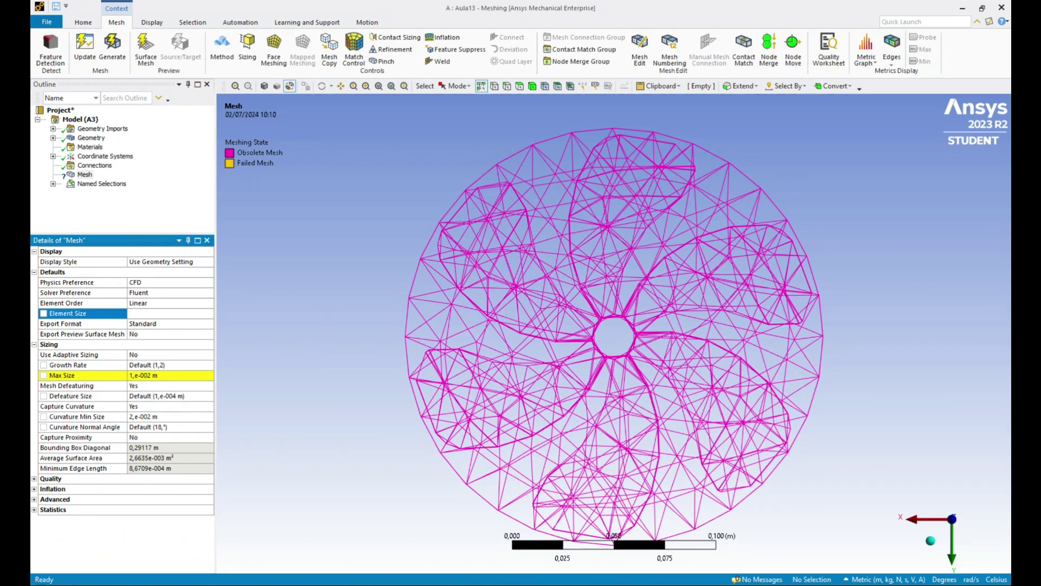
{"action": "key", "text": "Return"}
{"action": "left_click", "coordinate": [142, 416]}
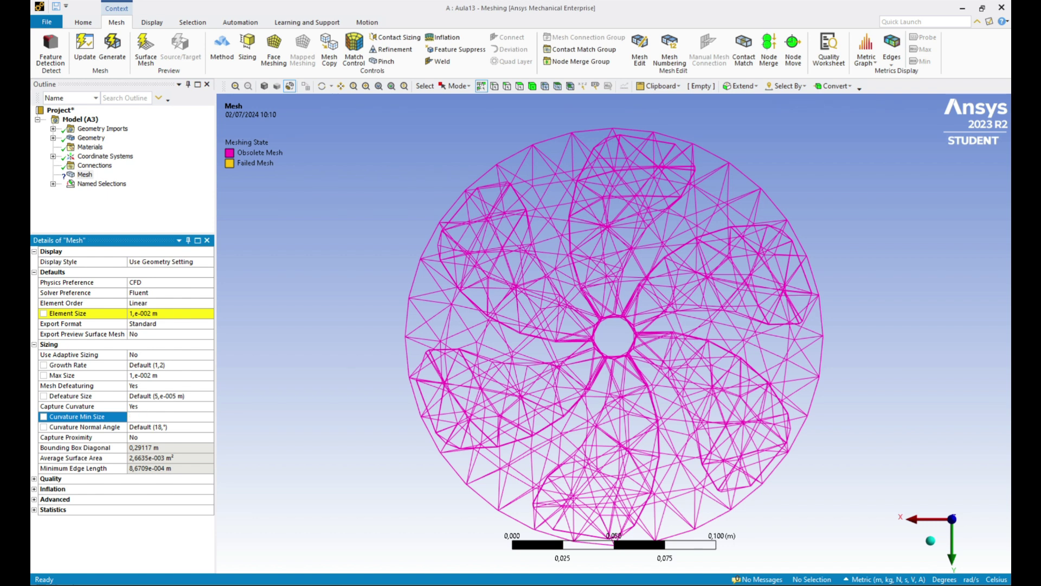
{"action": "right_click", "coordinate": [83, 174]}
{"action": "left_click", "coordinate": [117, 198]}
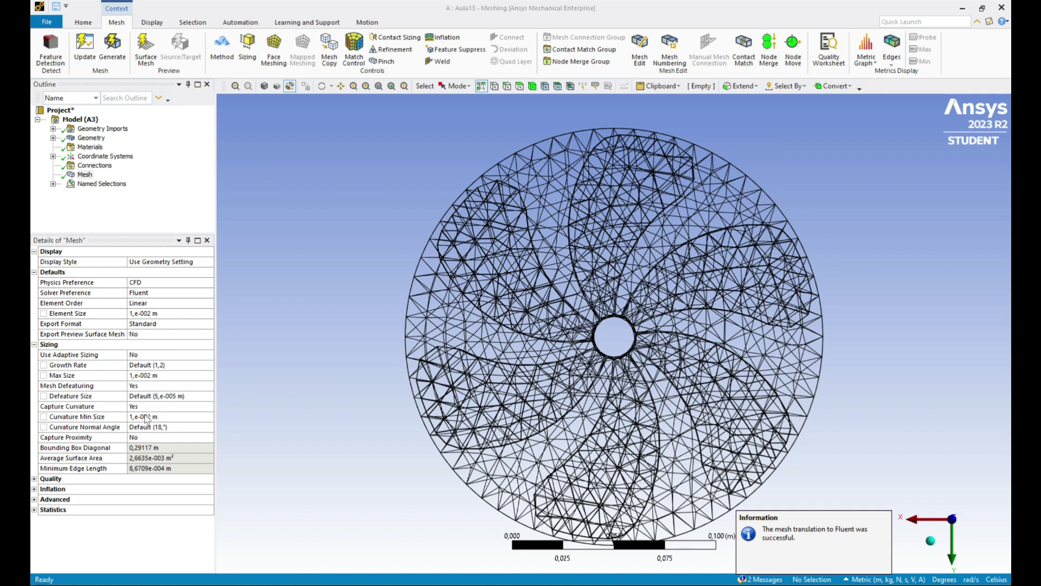
- Set the mesh element size and max size to 0,005 m
{"action": "left_click", "coordinate": [140, 313]}
{"action": "type", "text": "05"}
{"action": "key", "text": "Return"}
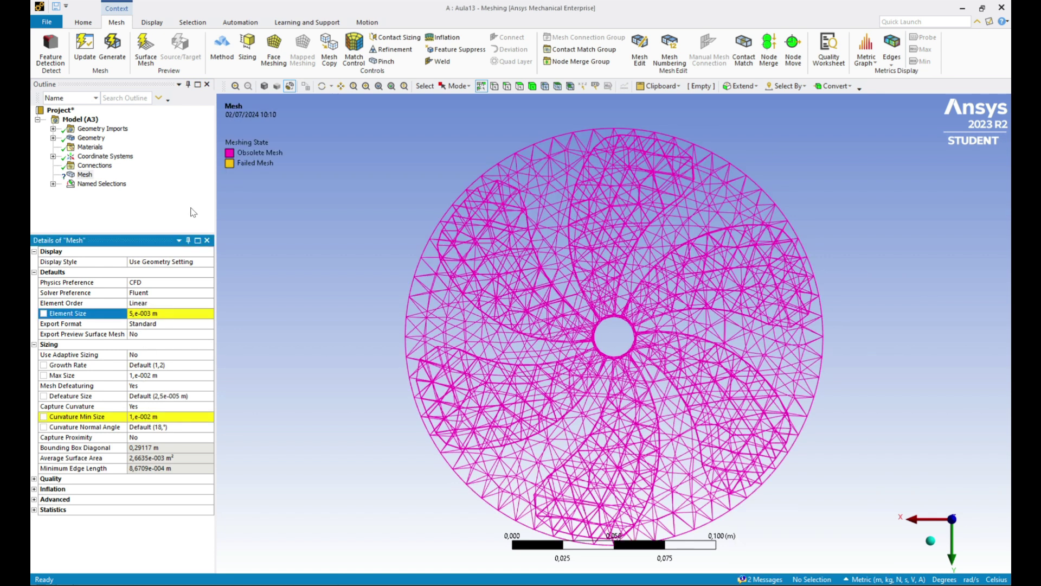
{"action": "left_click", "coordinate": [156, 376]}
{"action": "key", "text": "BackSpace"}
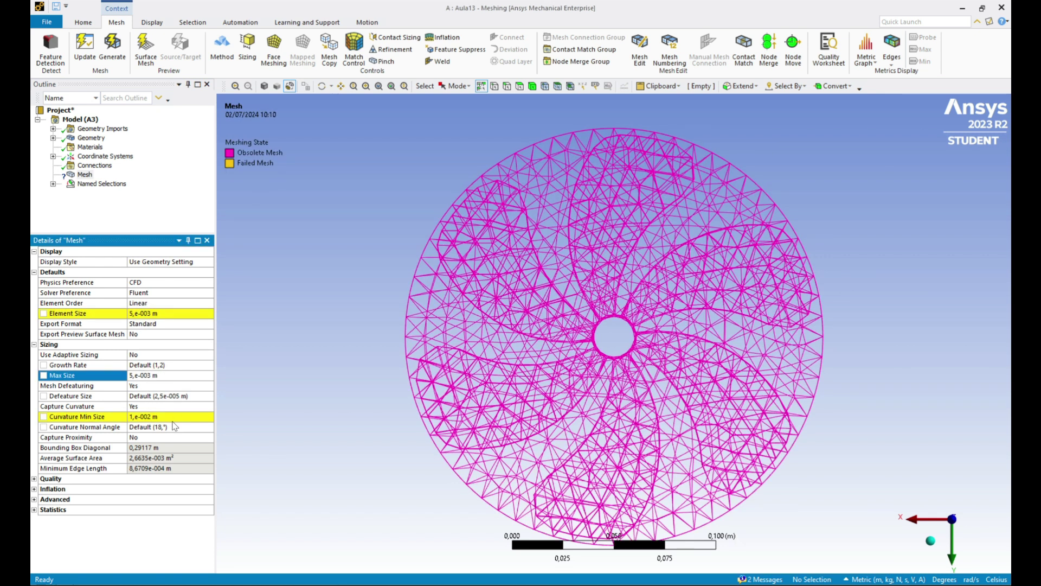
- Set the curvature min size to 0,005 m with Capture Curvature set to Yes, and update the mesh
{"action": "left_click", "coordinate": [163, 406]}
{"action": "left_click", "coordinate": [158, 422]}
{"action": "left_click", "coordinate": [208, 406]}
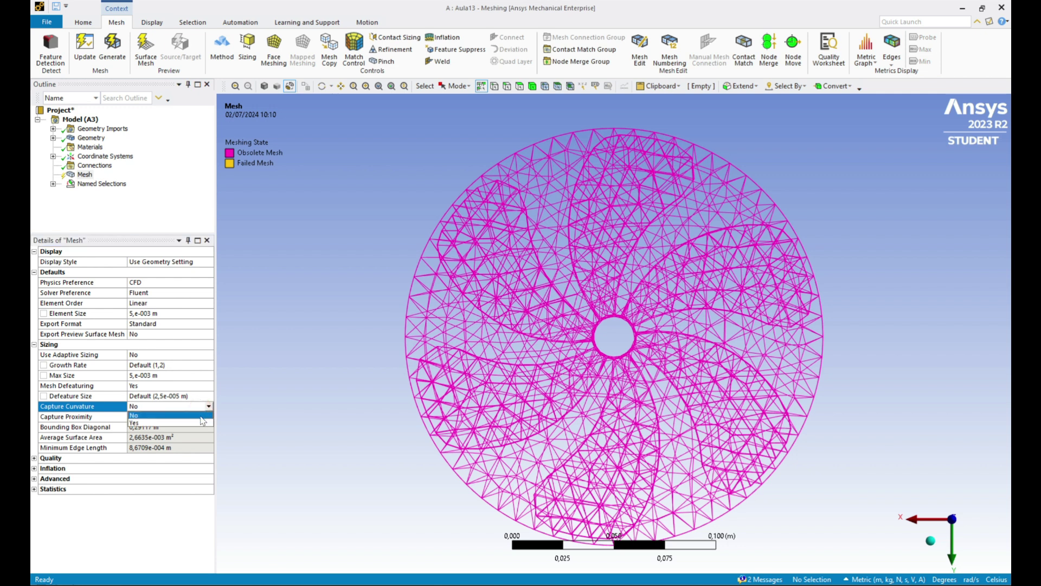
{"action": "left_click", "coordinate": [163, 416]}
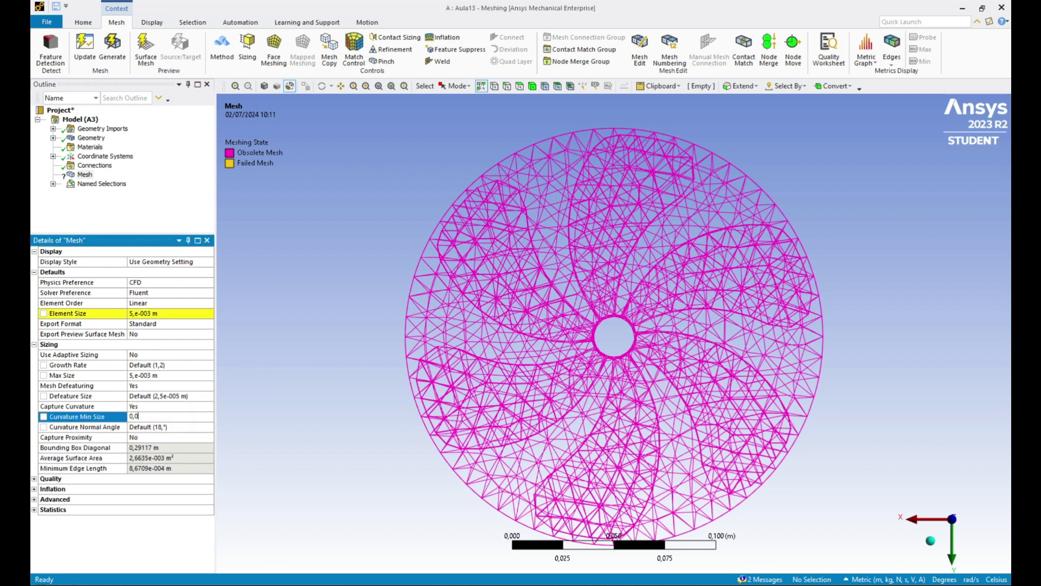
{"action": "key", "text": "Return"}
{"action": "right_click", "coordinate": [85, 174]}
{"action": "left_click", "coordinate": [111, 202]}
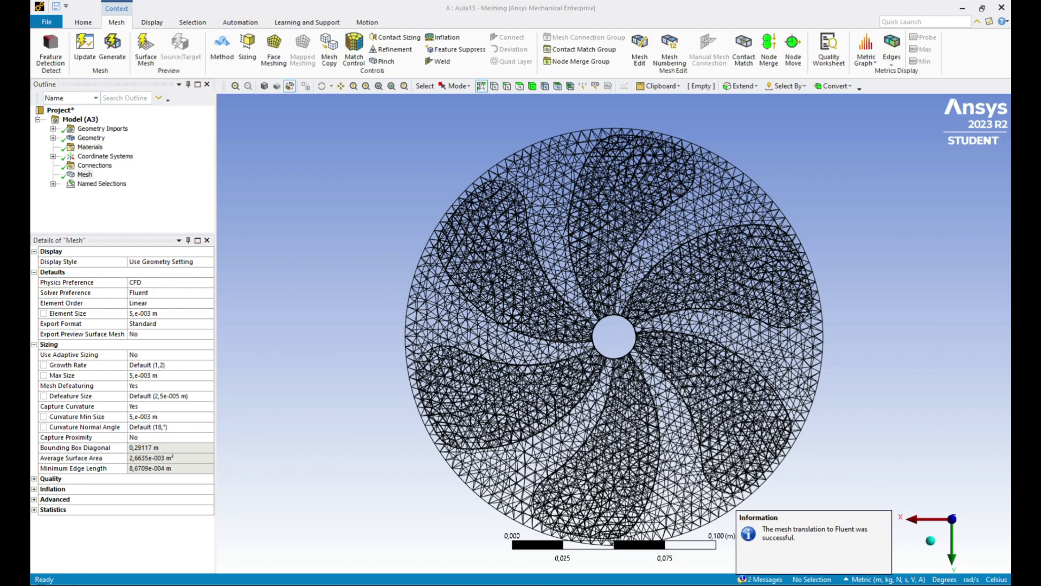
- Save the project and close Meshing to return to Workbench
{"action": "middle_click_drag", "start_coordinate": [903, 353], "coordinate": [569, 179]}
{"action": "left_click", "coordinate": [55, 7]}
{"action": "left_click", "coordinate": [1002, 8]}
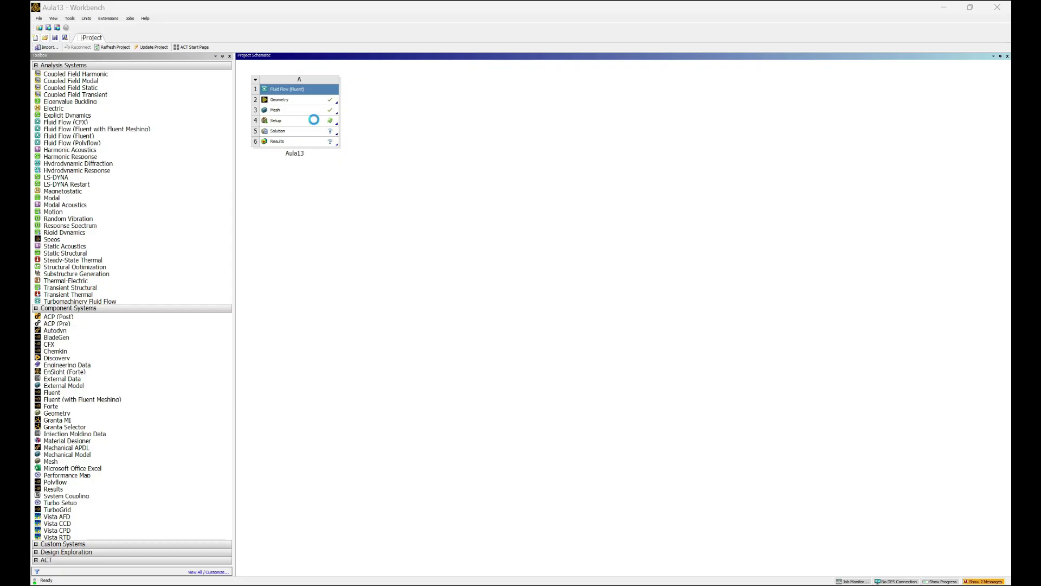
- Open the Setup cell of the Fluid Flow system and start Fluent with Double Precision enabled
{"action": "double_click", "coordinate": [313, 120]}
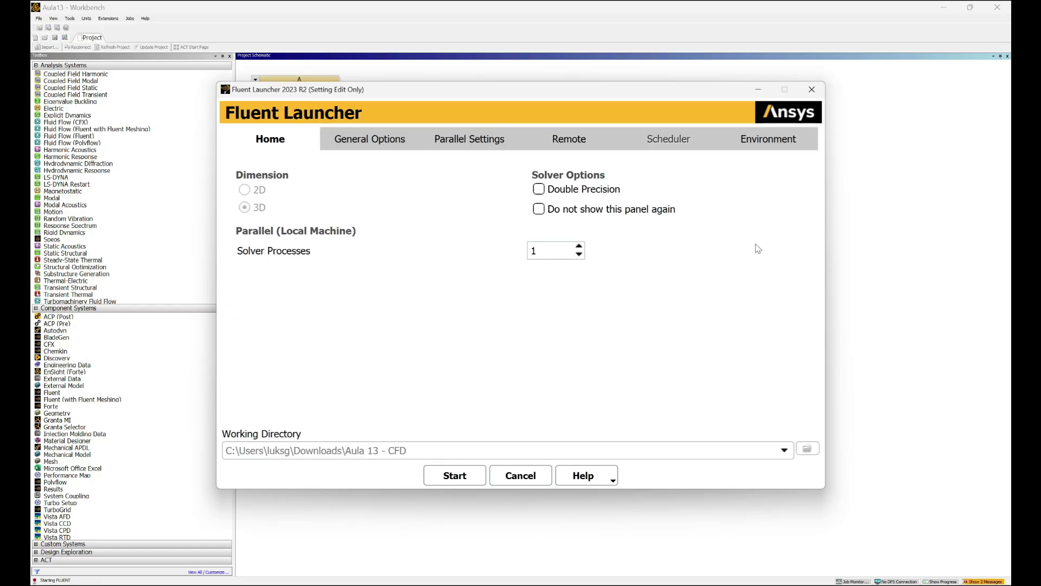
{"action": "left_click", "coordinate": [538, 188]}
{"action": "left_click", "coordinate": [454, 475]}
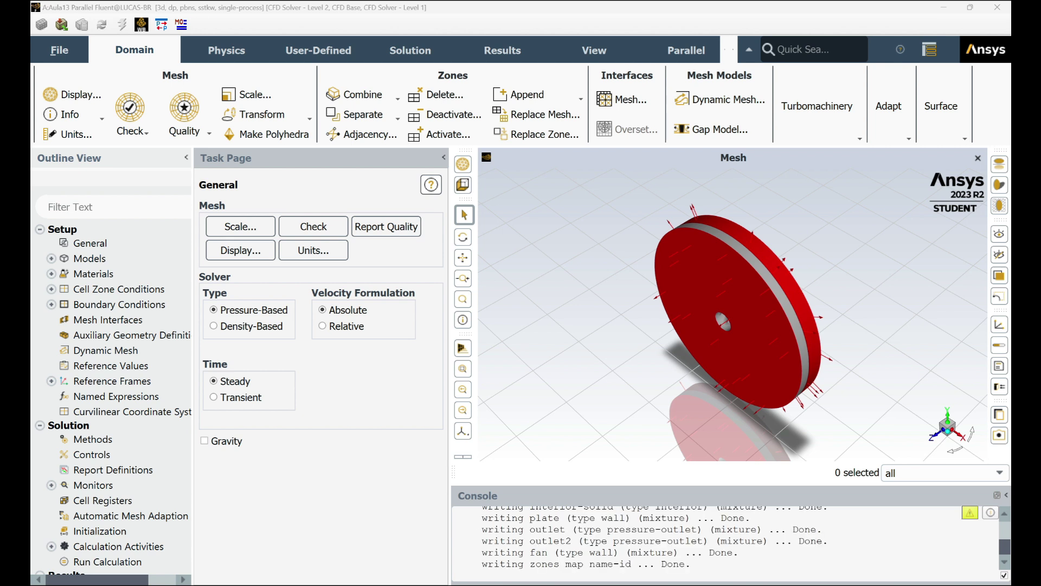
- Examine the imported domain's outlet2 circular face and its other boundaries from several sides
{"action": "left_click_drag", "start_coordinate": [806, 277], "coordinate": [793, 218]}
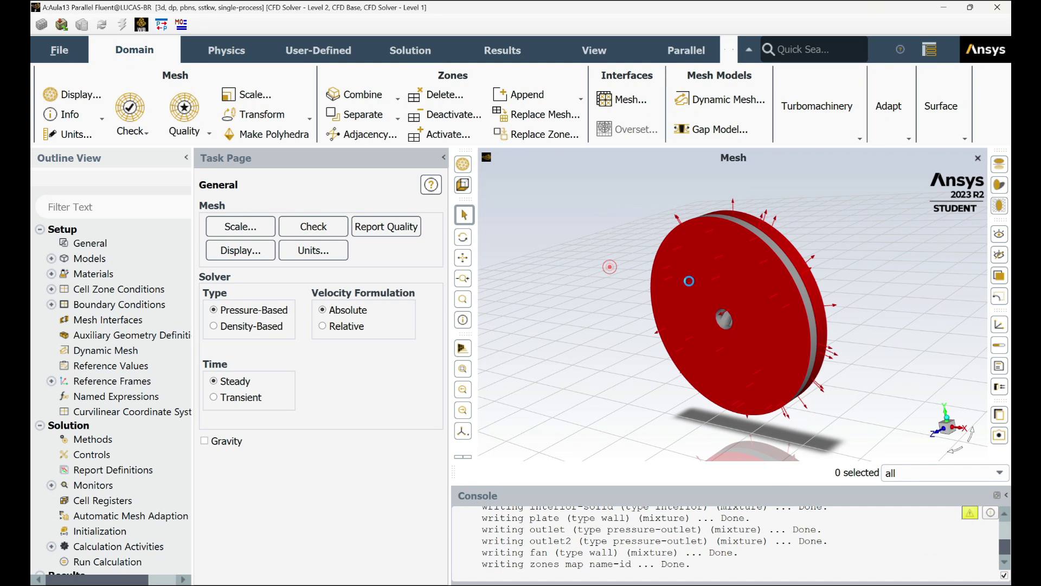
{"action": "left_click", "coordinate": [698, 290]}
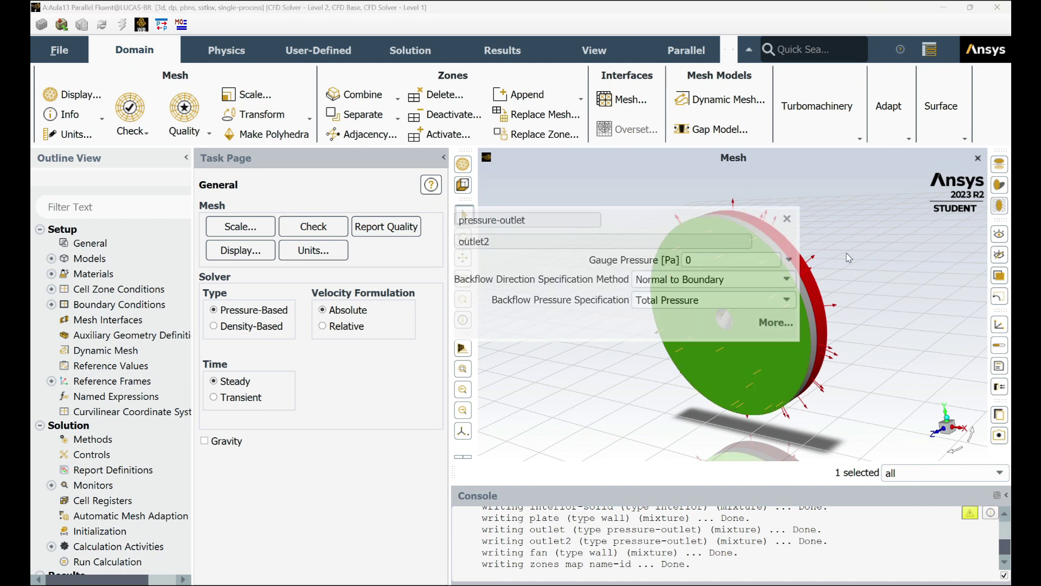
{"action": "left_click", "coordinate": [787, 219]}
{"action": "left_click", "coordinate": [462, 164]}
{"action": "left_click", "coordinate": [542, 413]}
{"action": "left_click_drag", "start_coordinate": [838, 255], "coordinate": [743, 310]}
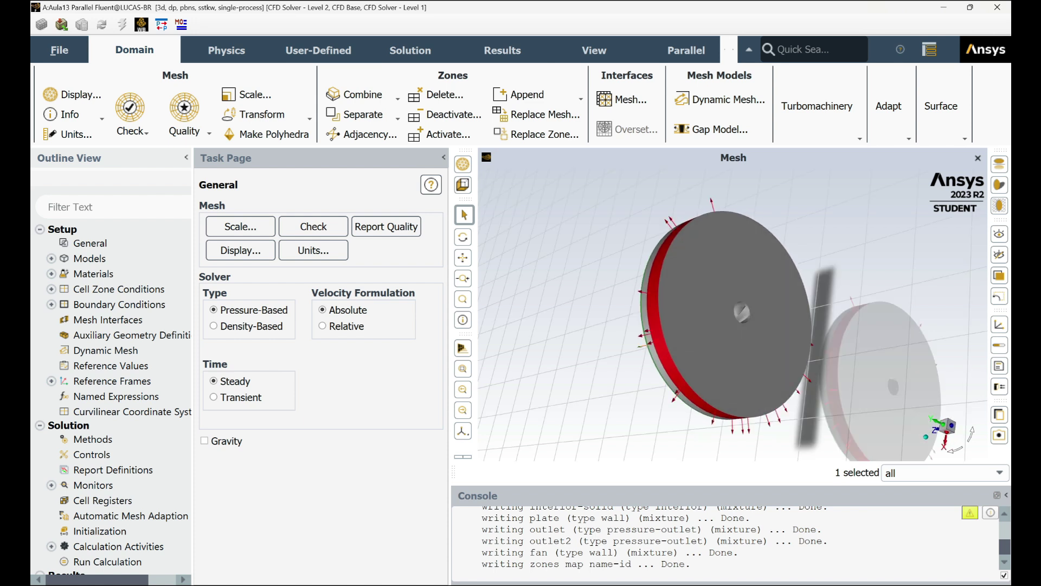
{"action": "left_click_drag", "start_coordinate": [808, 232], "coordinate": [887, 217]}
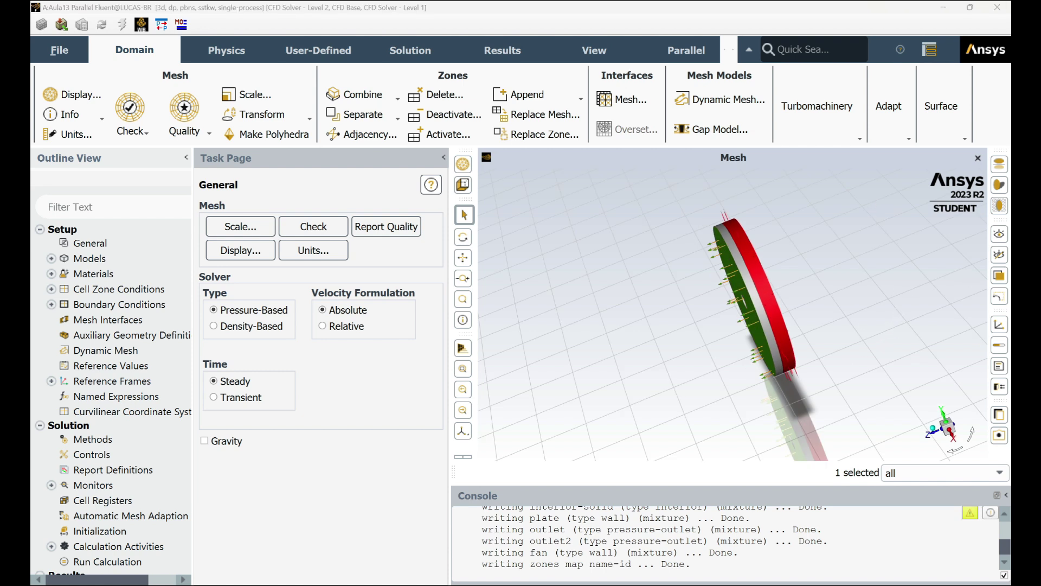
{"action": "left_click_drag", "start_coordinate": [791, 242], "coordinate": [737, 304]}
{"action": "left_click_drag", "start_coordinate": [678, 378], "coordinate": [810, 374]}
{"action": "left_click_drag", "start_coordinate": [693, 423], "coordinate": [651, 385]}
- Enable the Energy Equation in the simulation's physical models
{"action": "left_click", "coordinate": [52, 259]}
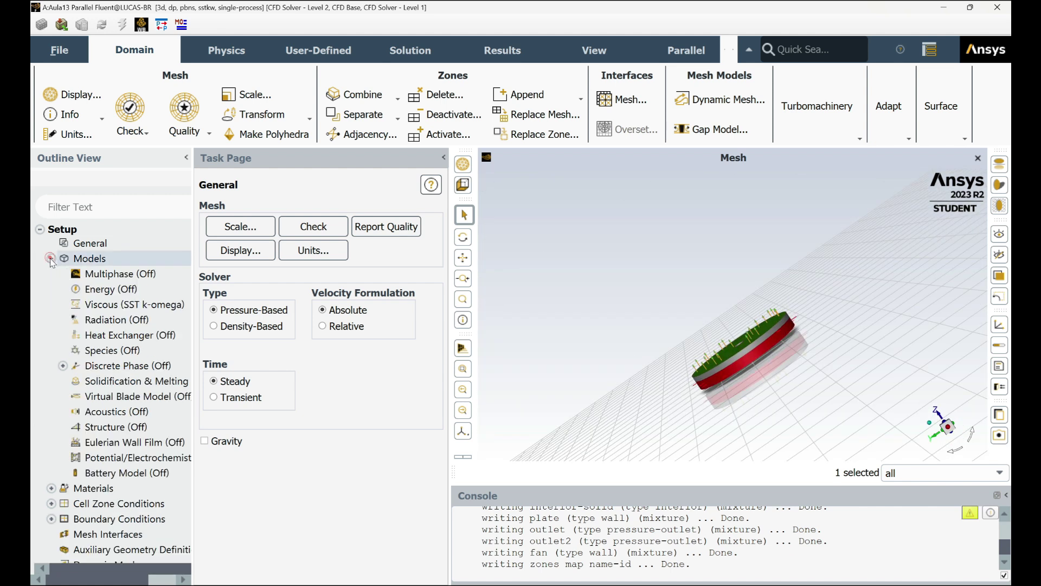
{"action": "double_click", "coordinate": [95, 291]}
{"action": "left_click", "coordinate": [212, 353]}
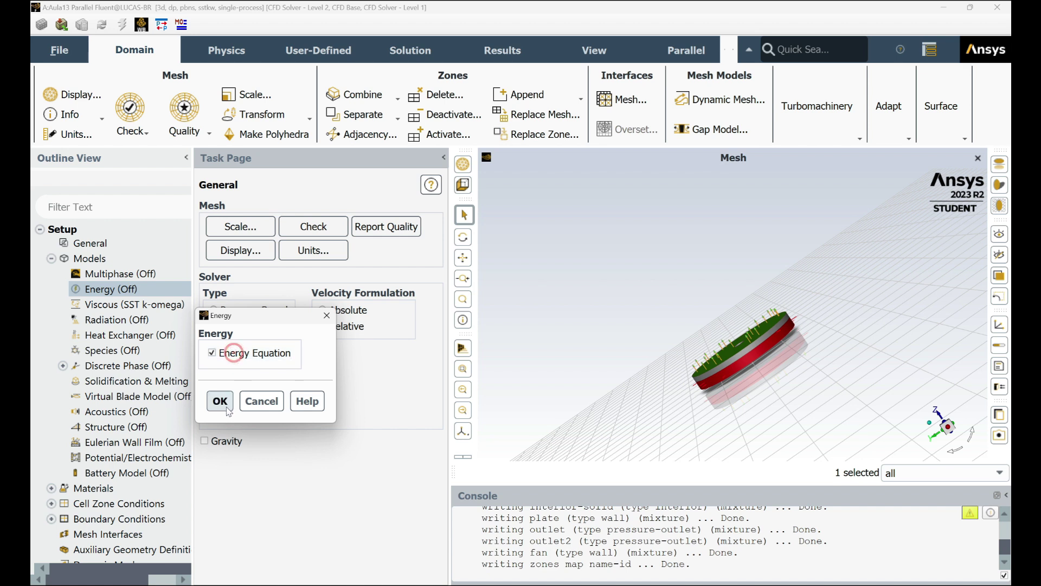
{"action": "left_click", "coordinate": [220, 401]}
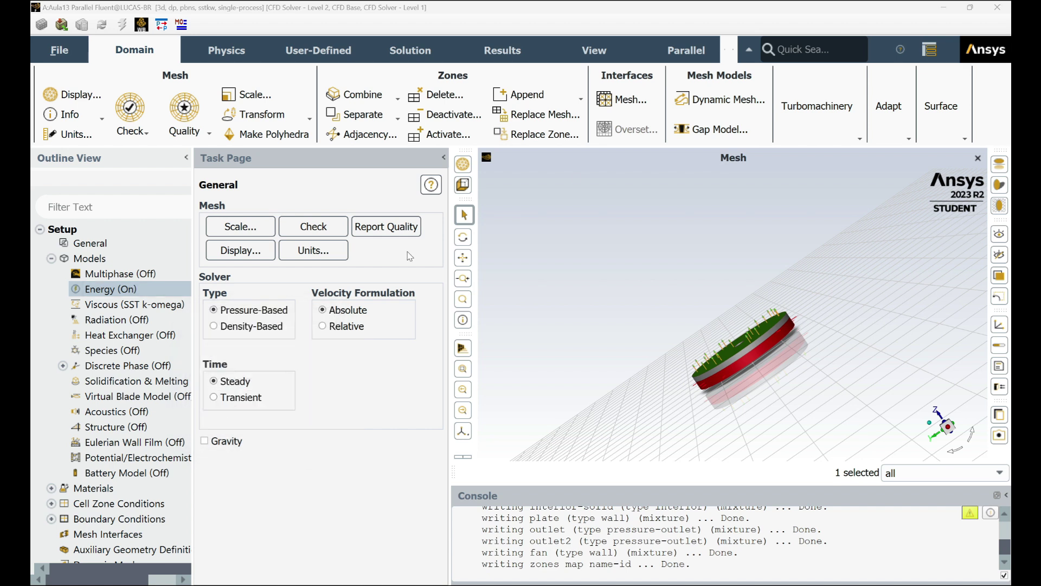
- Switch the viscous model to k-epsilon (2 eqn) with the Standard formulation and Standard Wall Functions
{"action": "double_click", "coordinate": [108, 304]}
{"action": "left_click", "coordinate": [302, 95]}
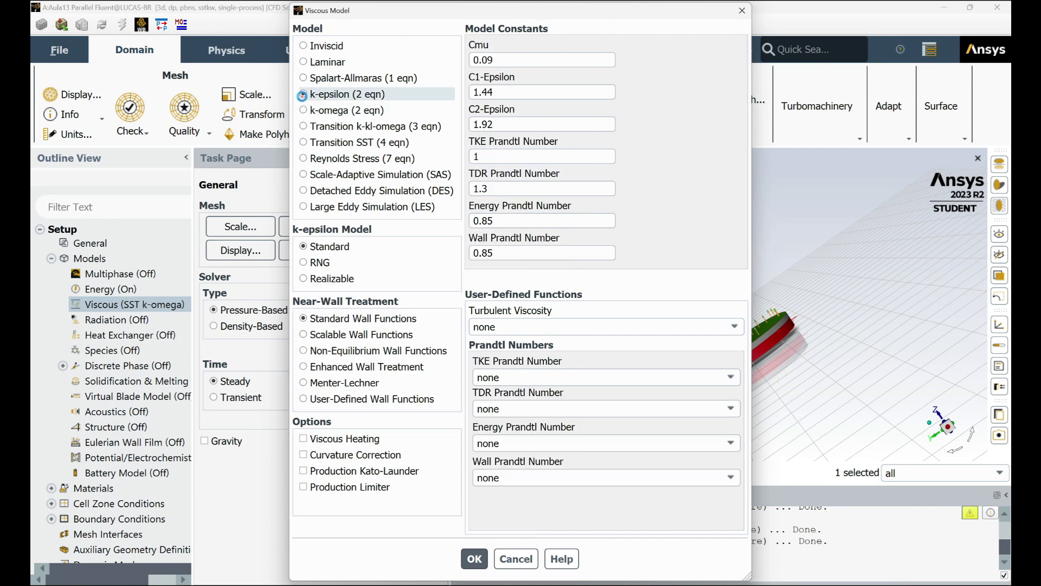
{"action": "left_click", "coordinate": [444, 524]}
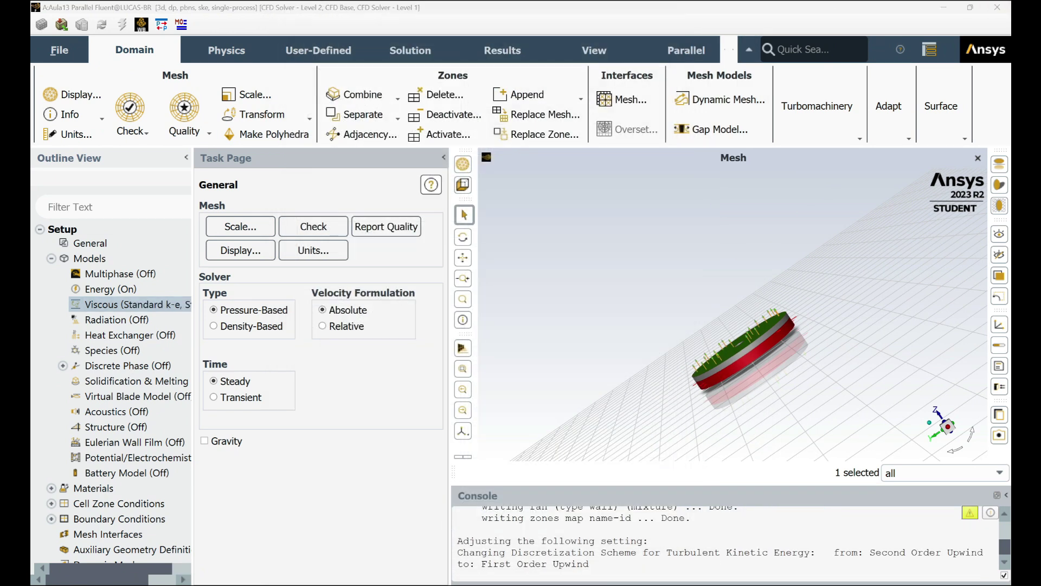
- Look through the defined materials, the cell zone conditions and the fan and outlet boundary zones
{"action": "left_click", "coordinate": [52, 258]}
{"action": "left_click", "coordinate": [85, 274]}
{"action": "double_click", "coordinate": [85, 274]}
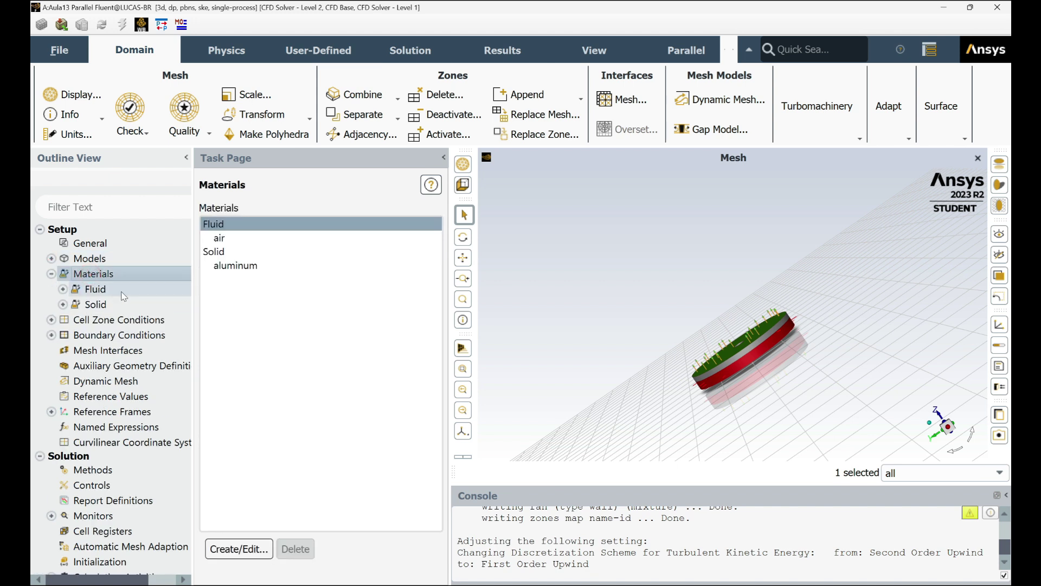
{"action": "double_click", "coordinate": [100, 321]}
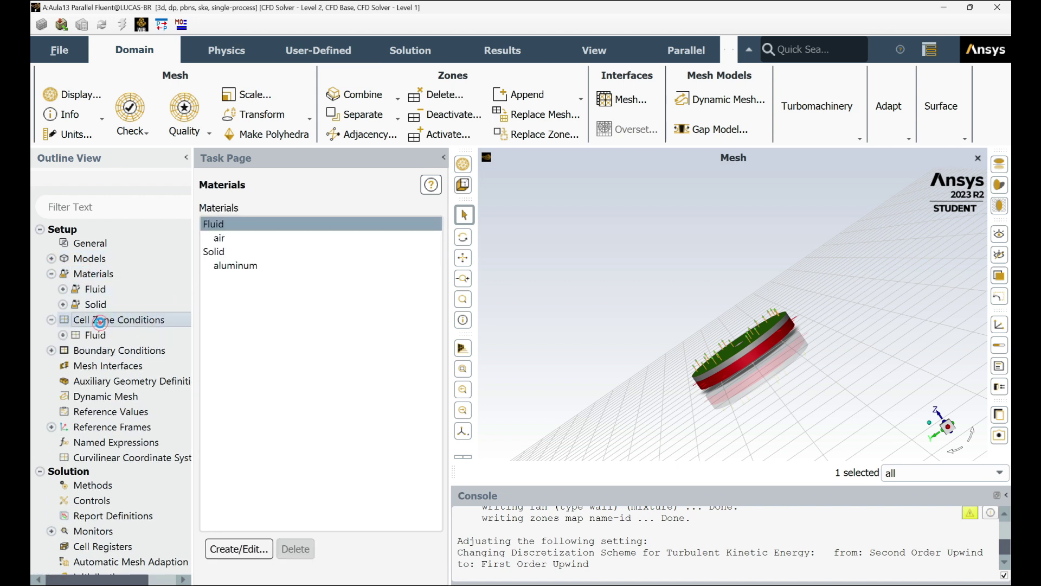
{"action": "double_click", "coordinate": [120, 350]}
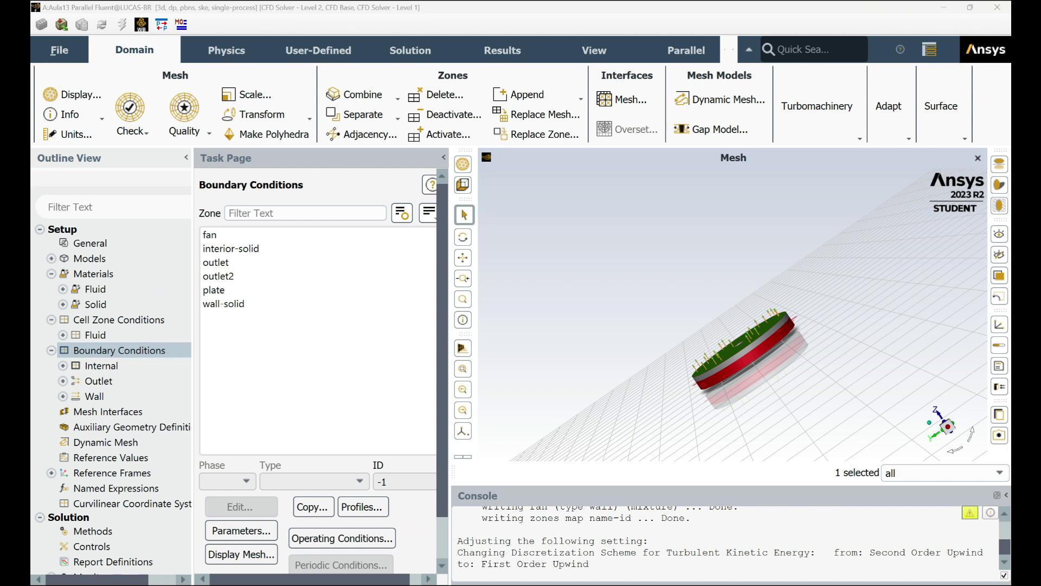
{"action": "left_click", "coordinate": [217, 234]}
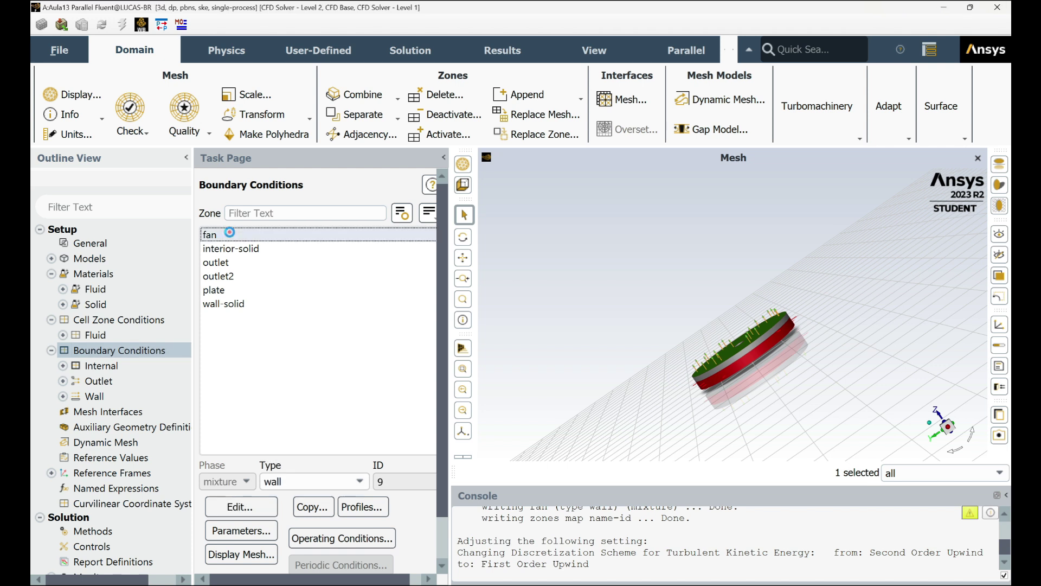
{"action": "left_click", "coordinate": [225, 263]}
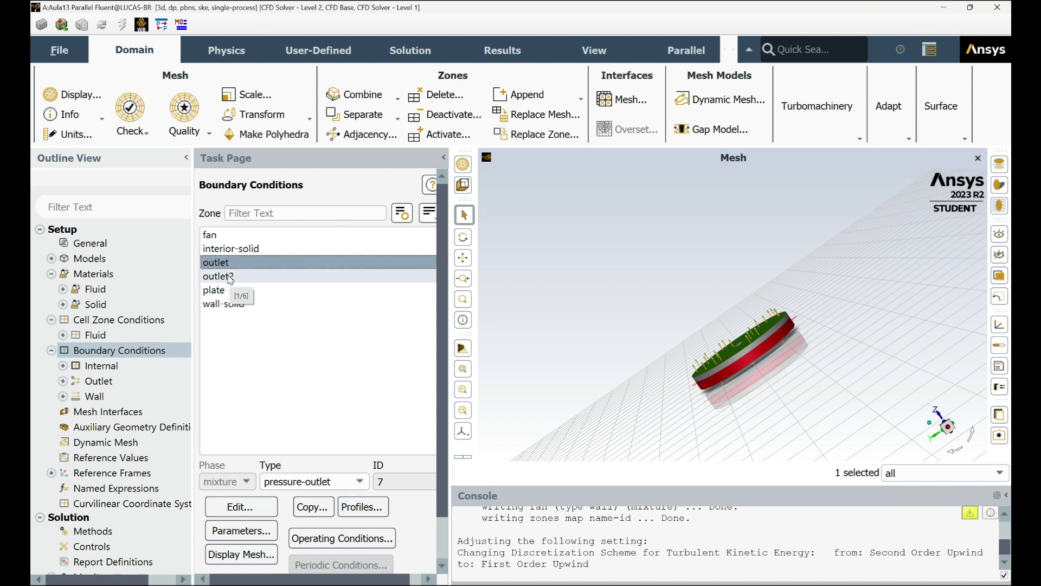
- Set the gauge pressure of the outlet2 pressure outlet to 101325 Pa and apply it
{"action": "left_click", "coordinate": [228, 277]}
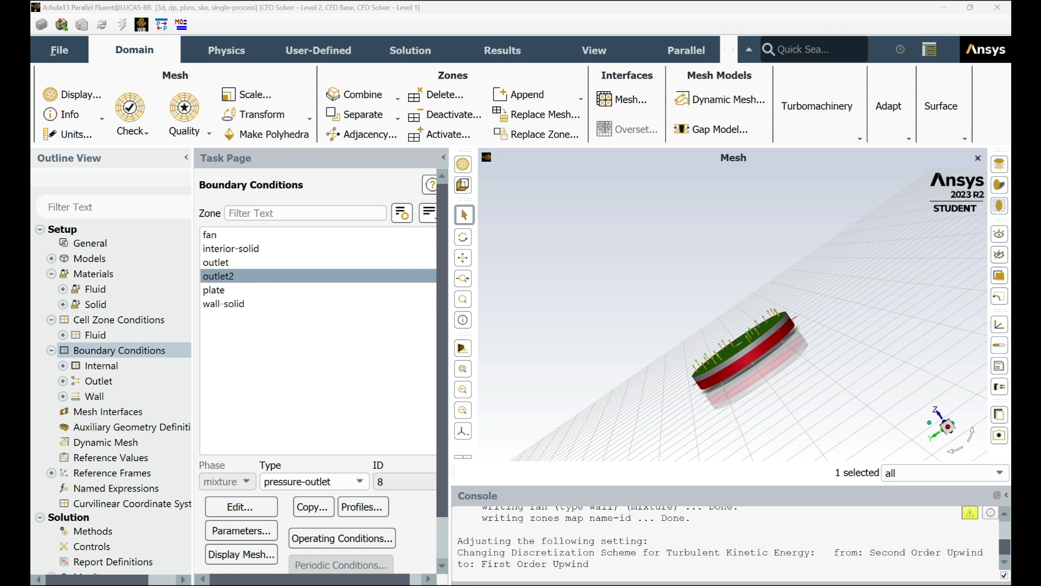
{"action": "left_click", "coordinate": [264, 506]}
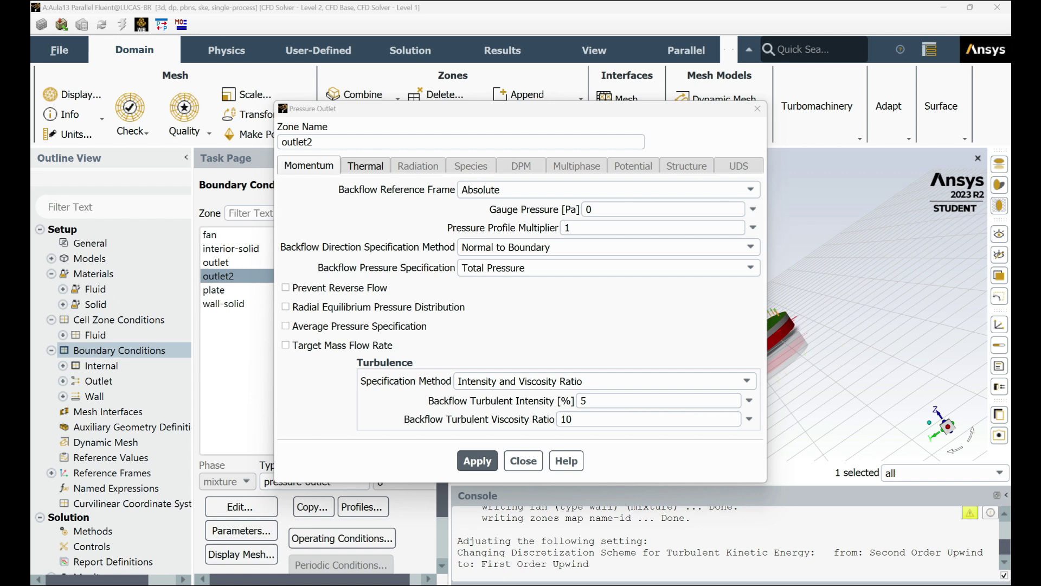
{"action": "double_click", "coordinate": [591, 209]}
{"action": "type", "text": "101325"}
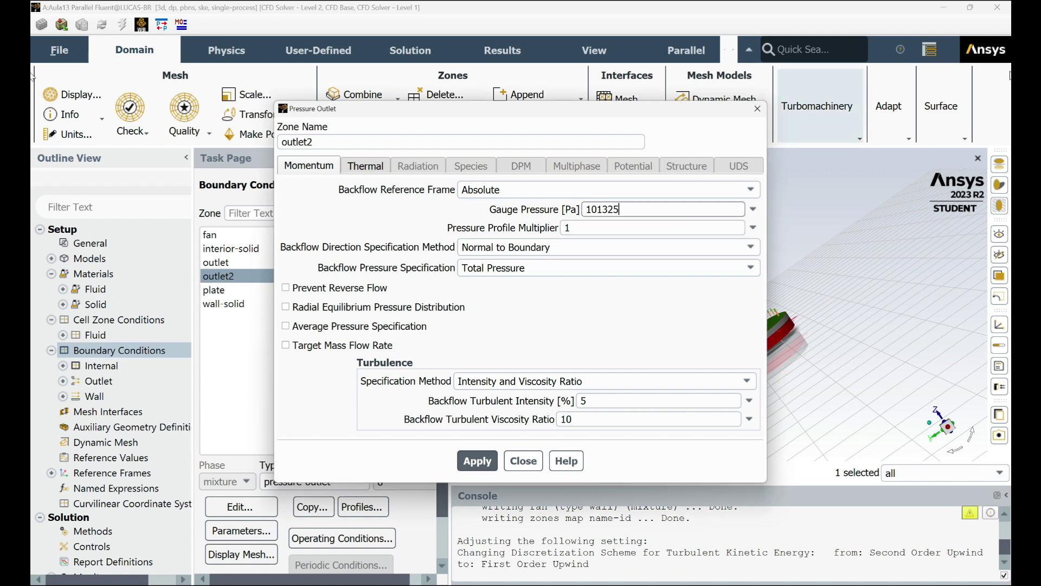
{"action": "left_click", "coordinate": [477, 461]}
{"action": "left_click", "coordinate": [516, 465]}
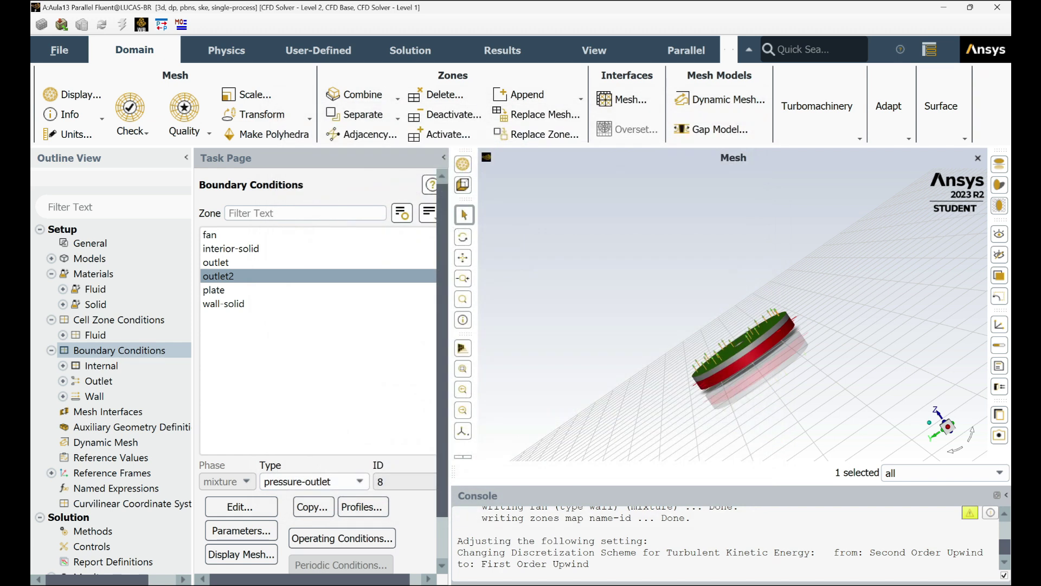
- Give the plate wall a fixed Temperature thermal condition of 650 K
{"action": "left_click", "coordinate": [224, 291]}
{"action": "left_click", "coordinate": [213, 291]}
{"action": "double_click", "coordinate": [213, 291]}
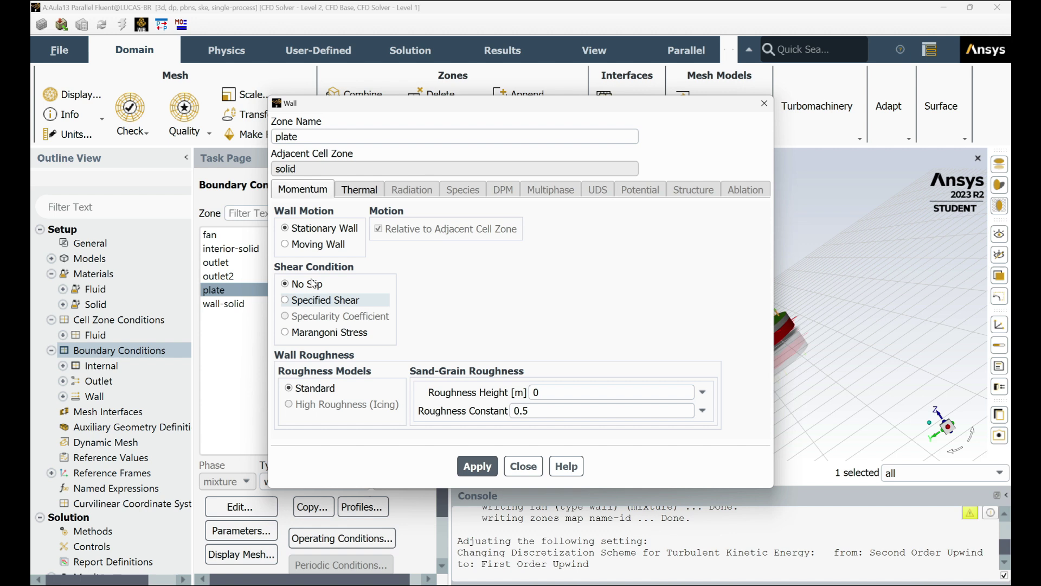
{"action": "left_click", "coordinate": [360, 190]}
{"action": "left_click", "coordinate": [328, 247]}
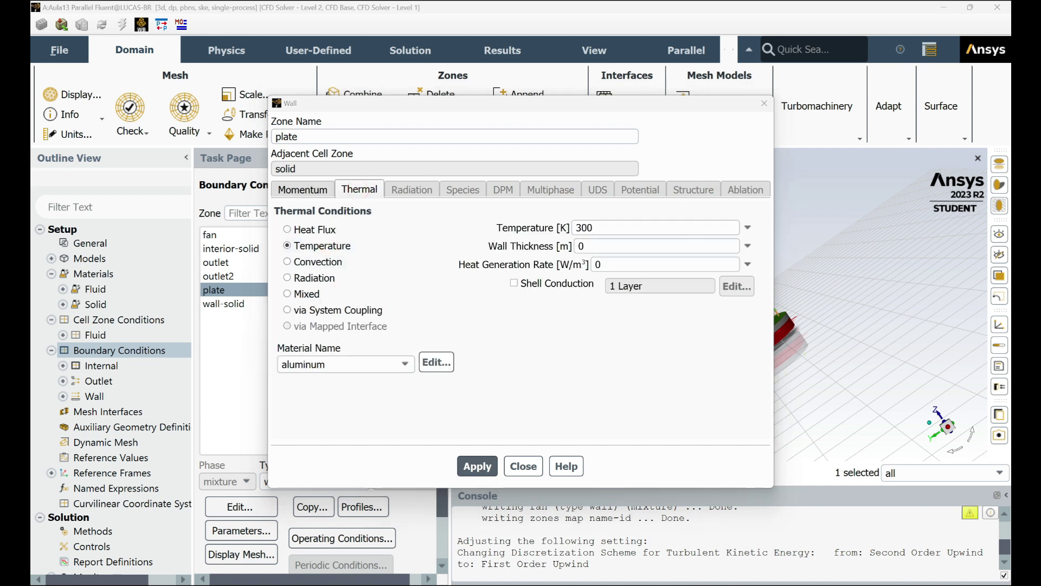
{"action": "double_click", "coordinate": [604, 227]}
{"action": "type", "text": "650"}
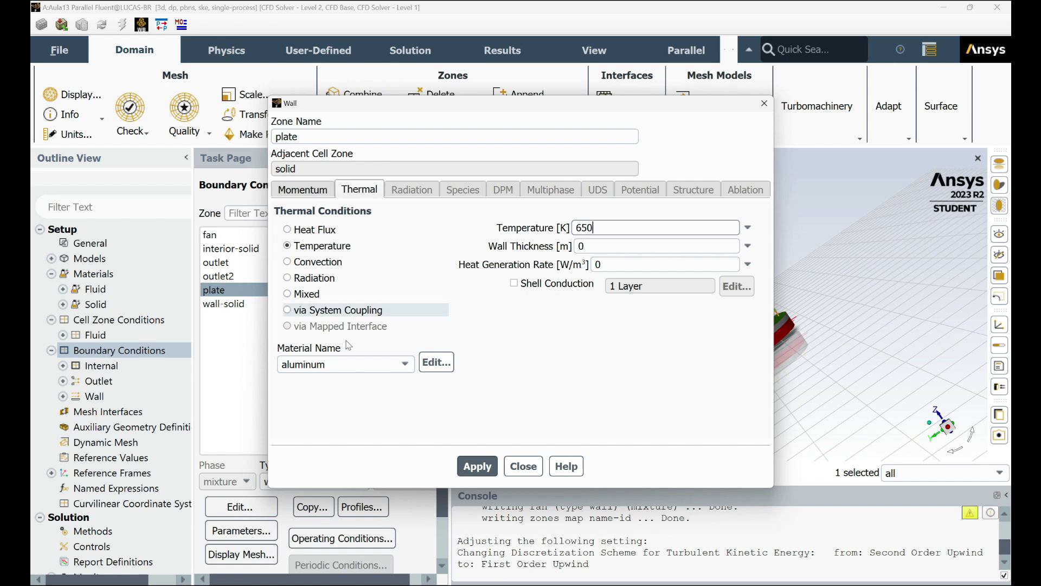
{"action": "left_click", "coordinate": [509, 470]}
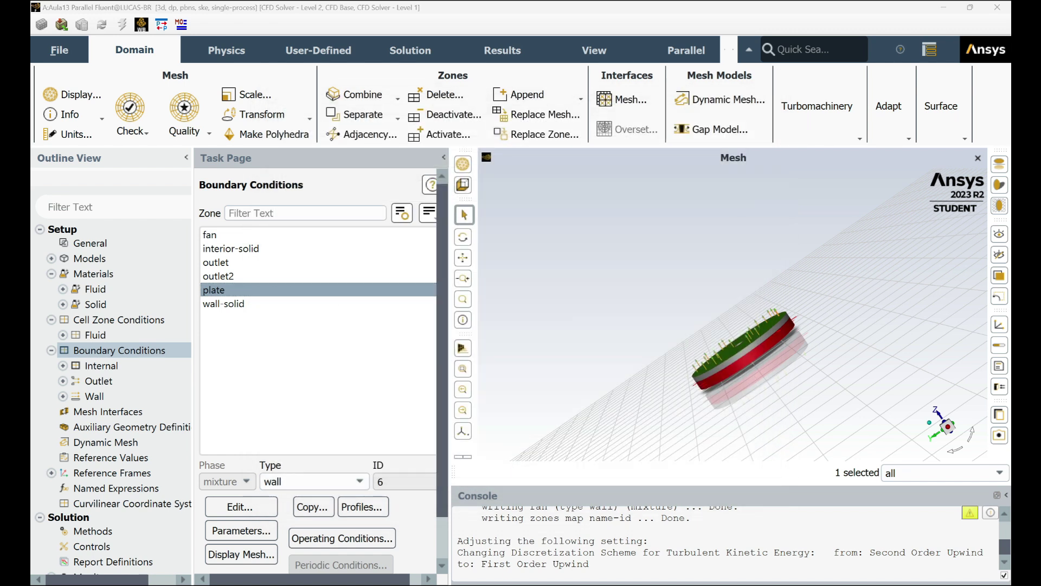
- Set the calculation to run 250 iterations with a reporting interval of 9
{"action": "left_click", "coordinate": [207, 305]}
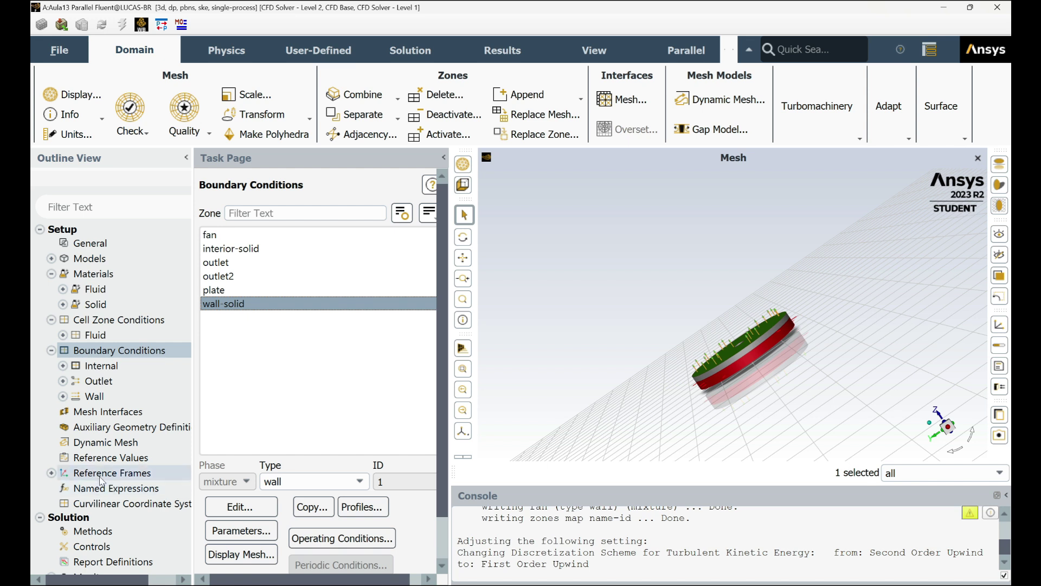
{"action": "left_click", "coordinate": [39, 229]}
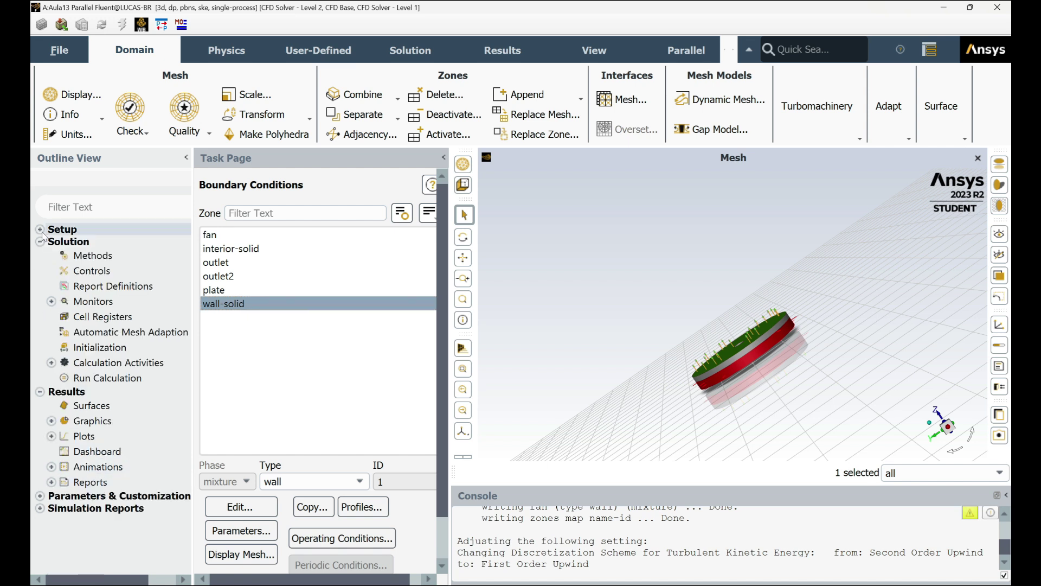
{"action": "left_click", "coordinate": [105, 378]}
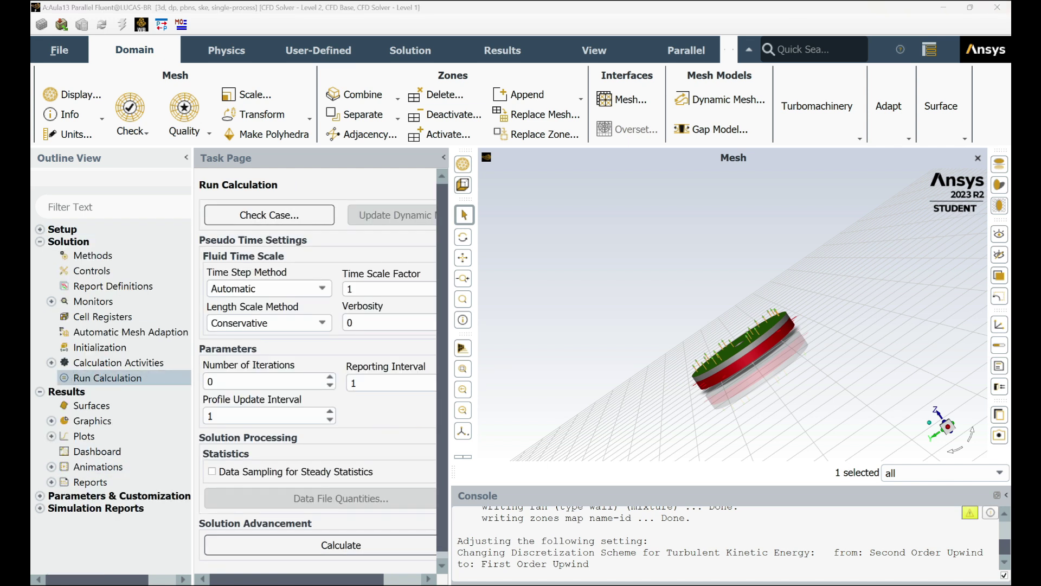
{"action": "double_click", "coordinate": [254, 382]}
{"action": "type", "text": "25"}
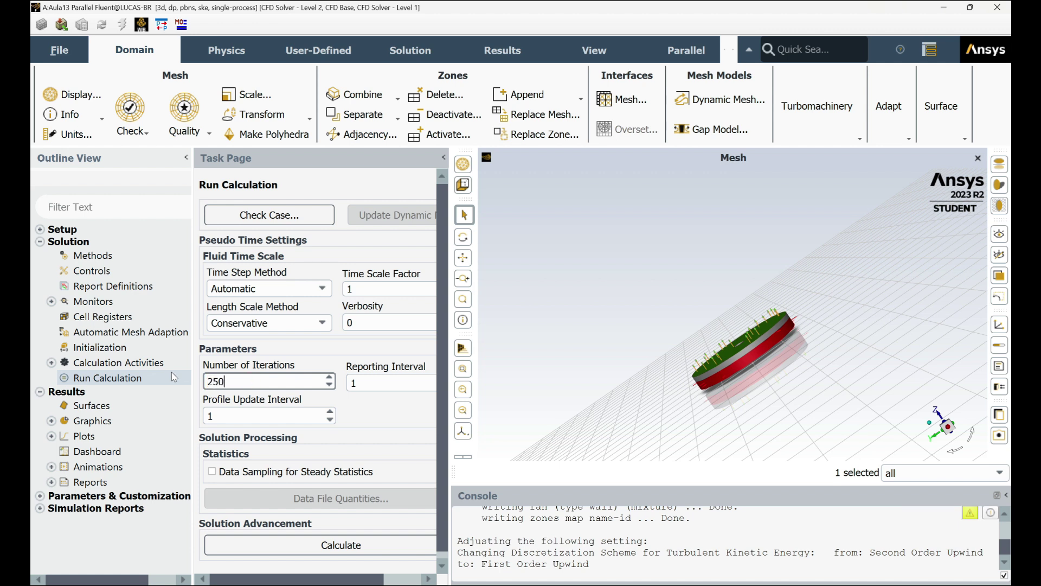
{"action": "left_click", "coordinate": [174, 377]}
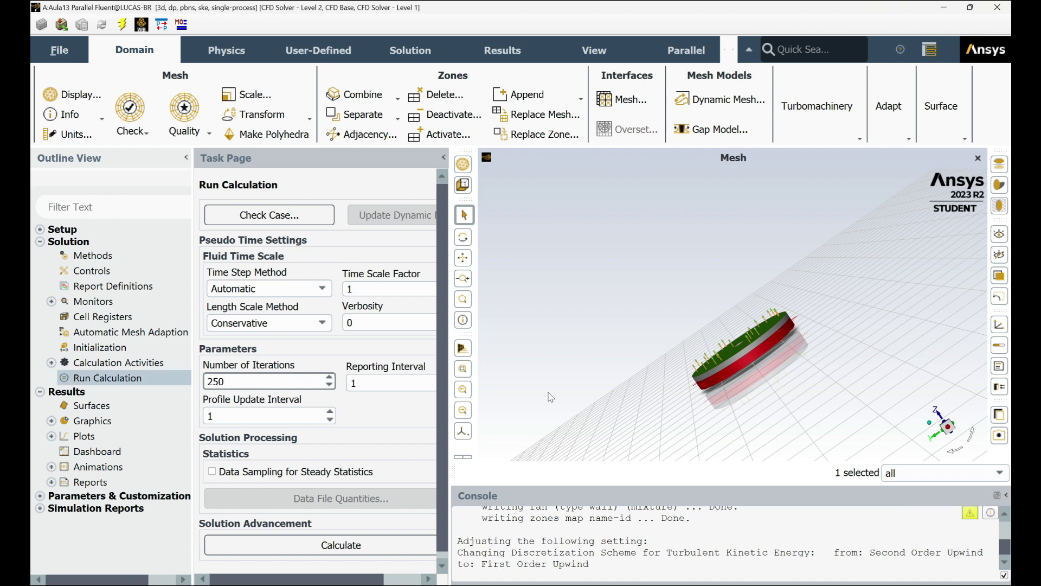
{"action": "double_click", "coordinate": [380, 383]}
{"action": "type", "text": "9"}
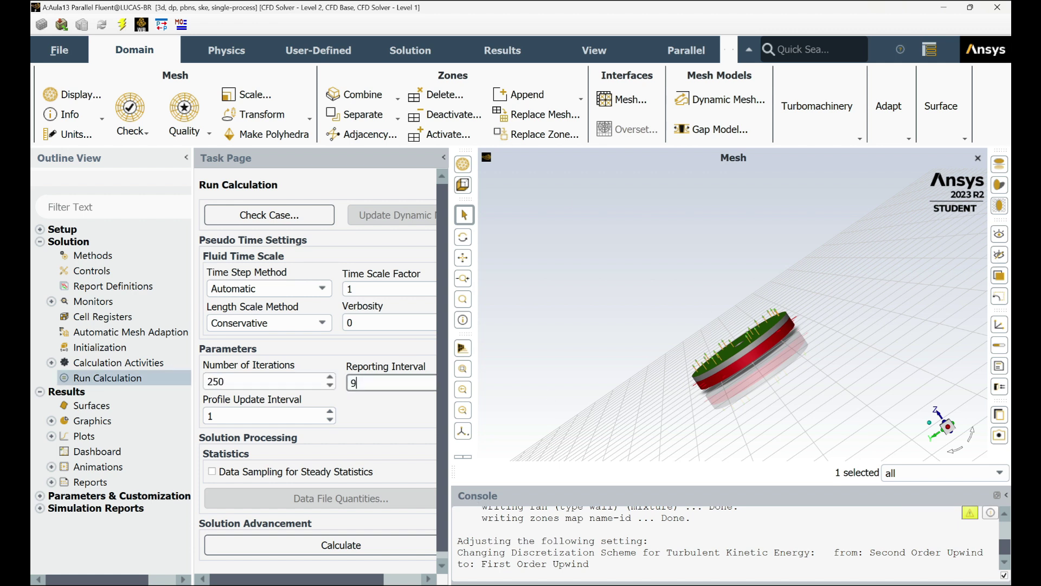
- Run the calculation, agreeing to initialize the solution first, and dismiss the completion notice
{"action": "left_click", "coordinate": [308, 540]}
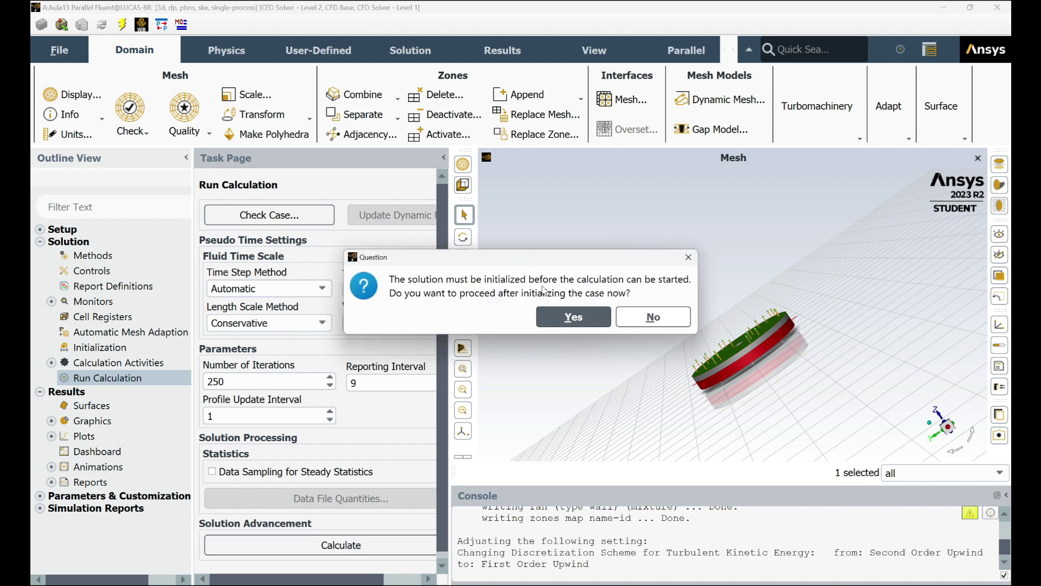
{"action": "left_click", "coordinate": [583, 319]}
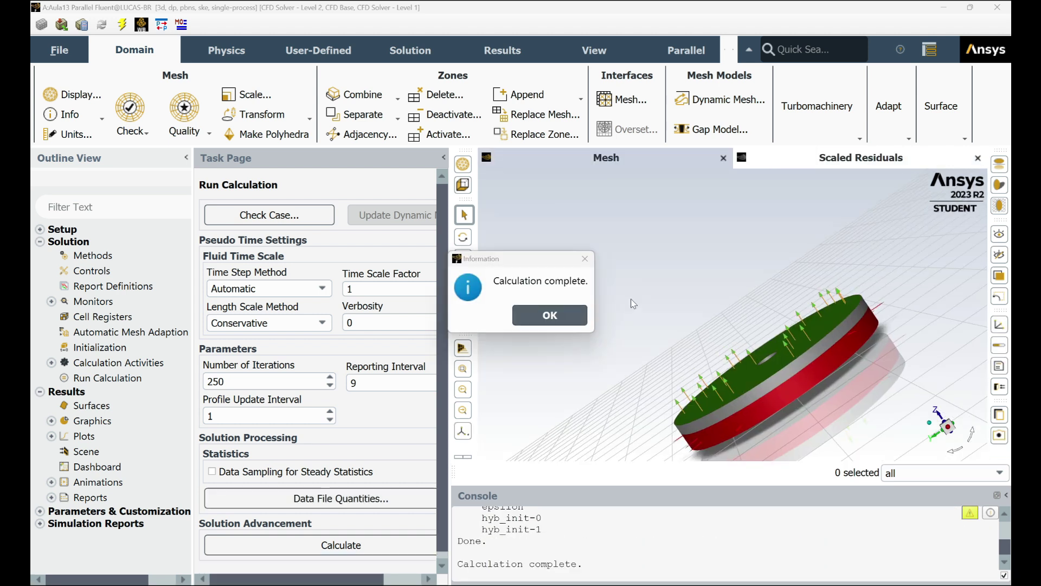
{"action": "left_click", "coordinate": [550, 314]}
- Create a filled Static Pressure contour on fan, outlet, outlet2, plate and wall-solid, and display it
{"action": "left_click", "coordinate": [51, 421]}
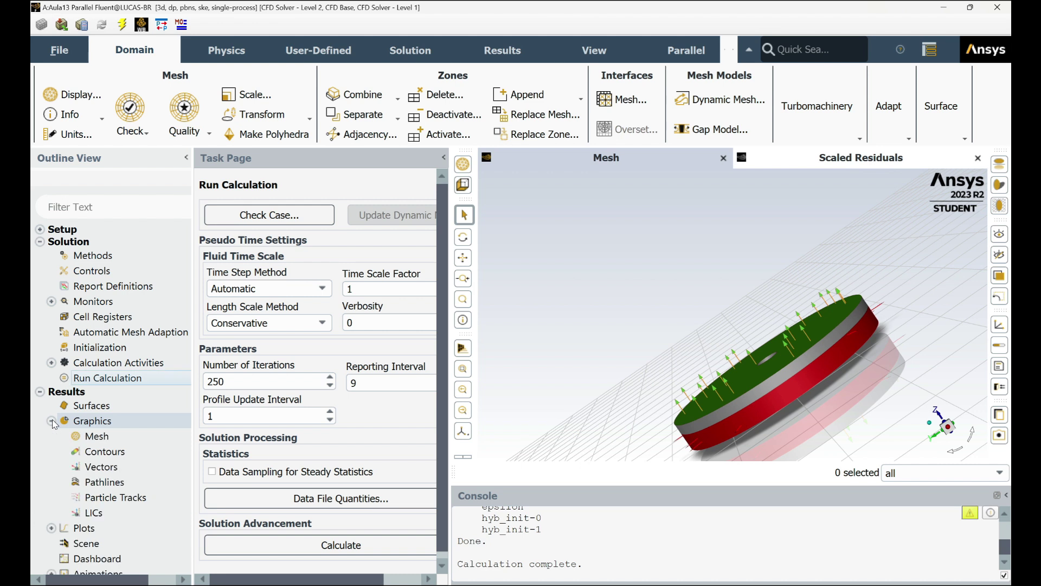
{"action": "double_click", "coordinate": [100, 453]}
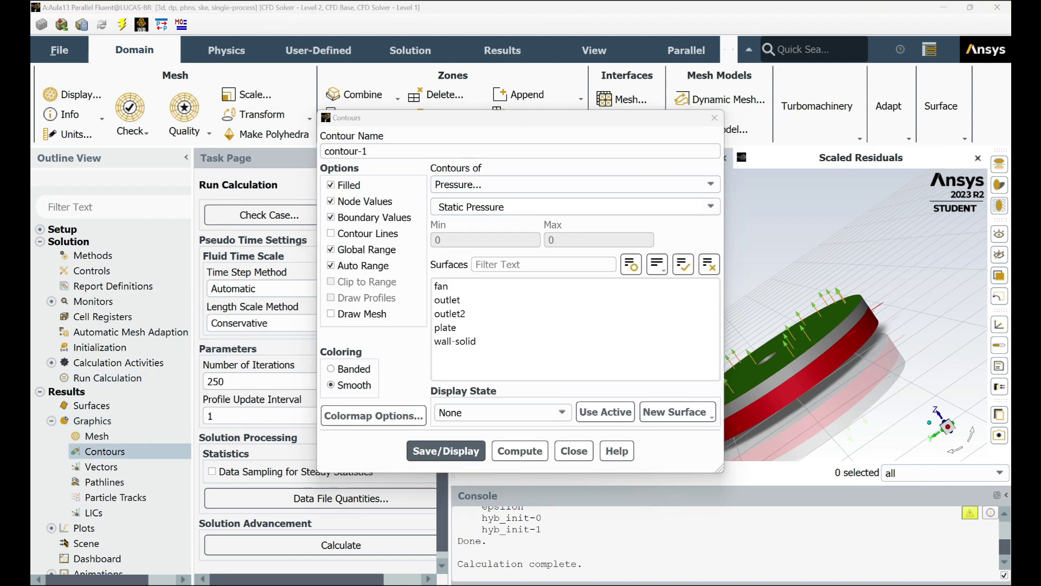
{"action": "left_click_drag", "start_coordinate": [454, 347], "coordinate": [444, 281]}
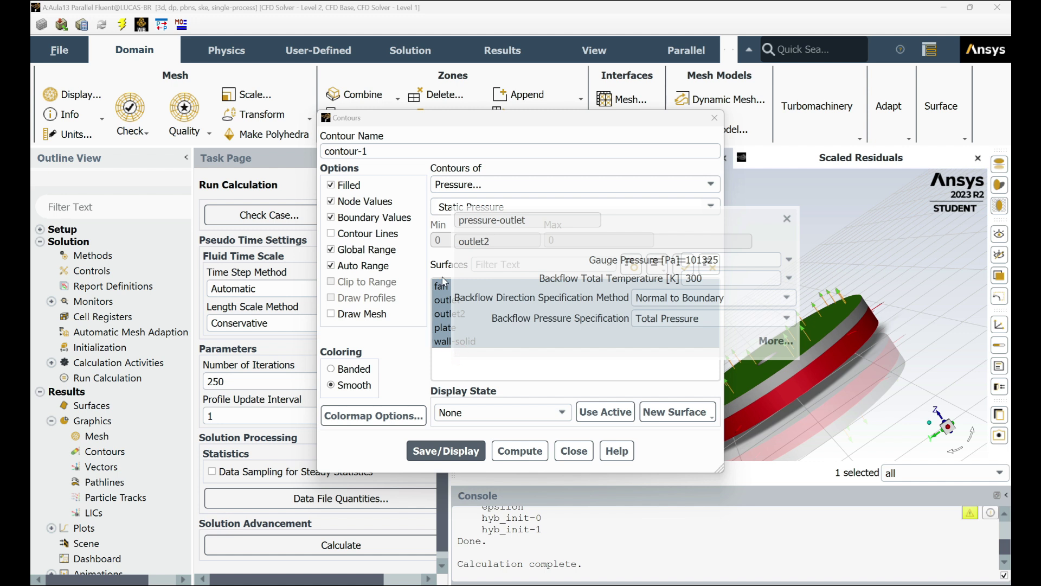
{"action": "left_click", "coordinate": [477, 451]}
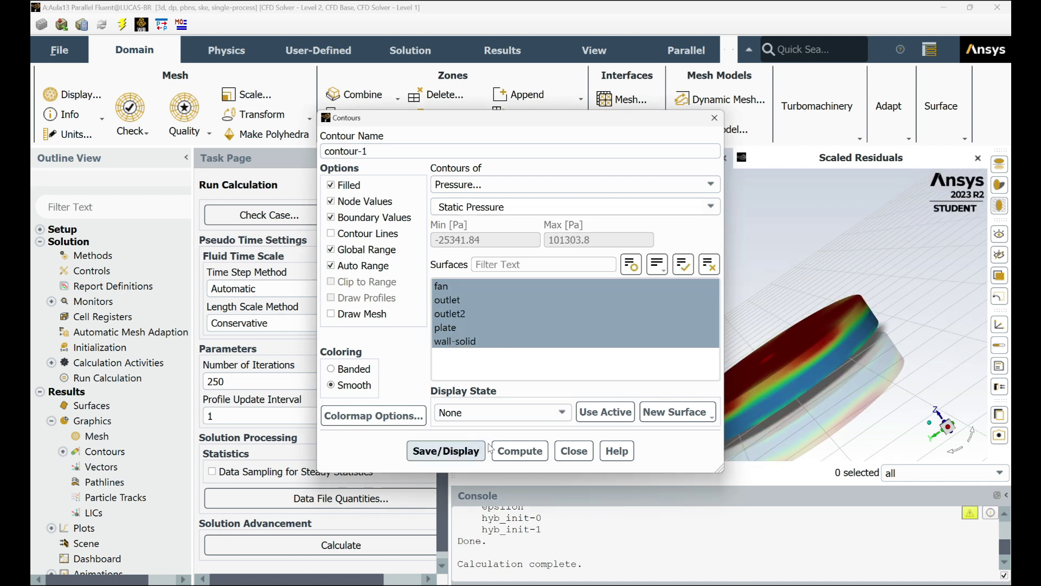
{"action": "left_click", "coordinate": [563, 451]}
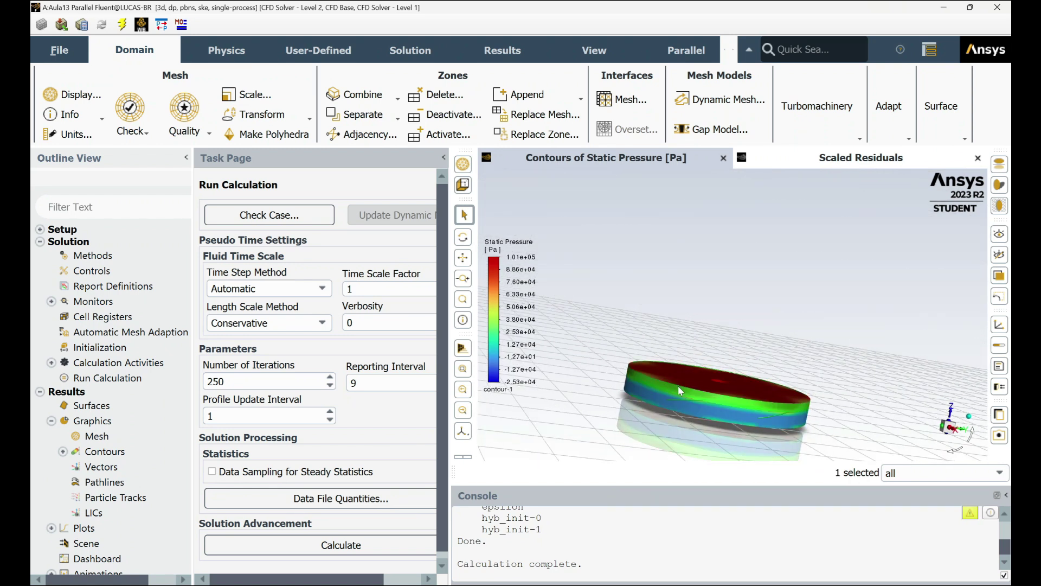
- Hide the circular end face covering the fan and inspect the static pressure on the blades from several angles
{"action": "left_click", "coordinate": [654, 392]}
{"action": "right_click", "coordinate": [671, 356]}
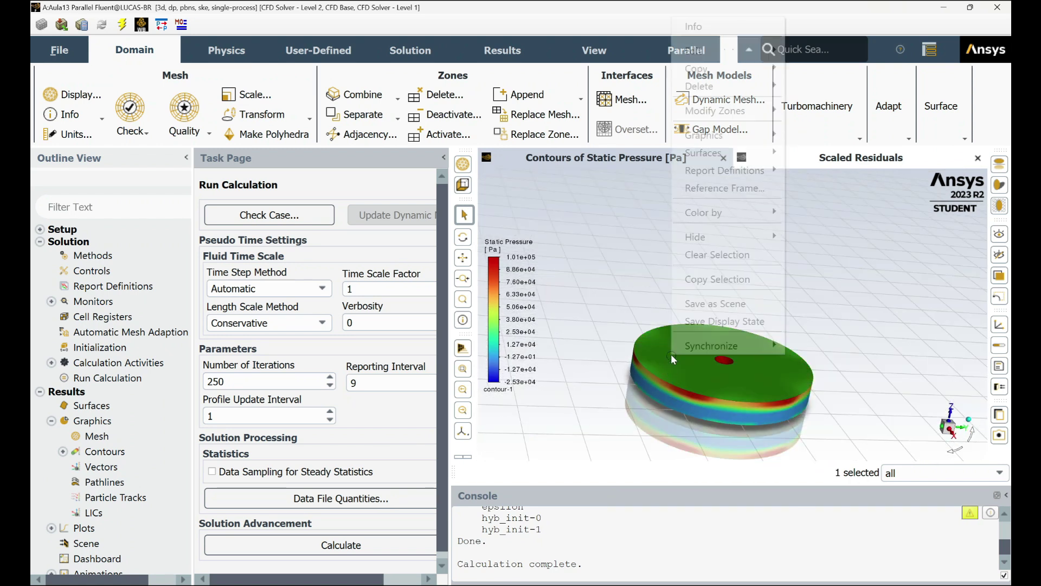
{"action": "left_click", "coordinate": [751, 239]}
{"action": "scroll", "coordinate": [720, 415], "scroll_direction": "up", "scroll_amount": 5}
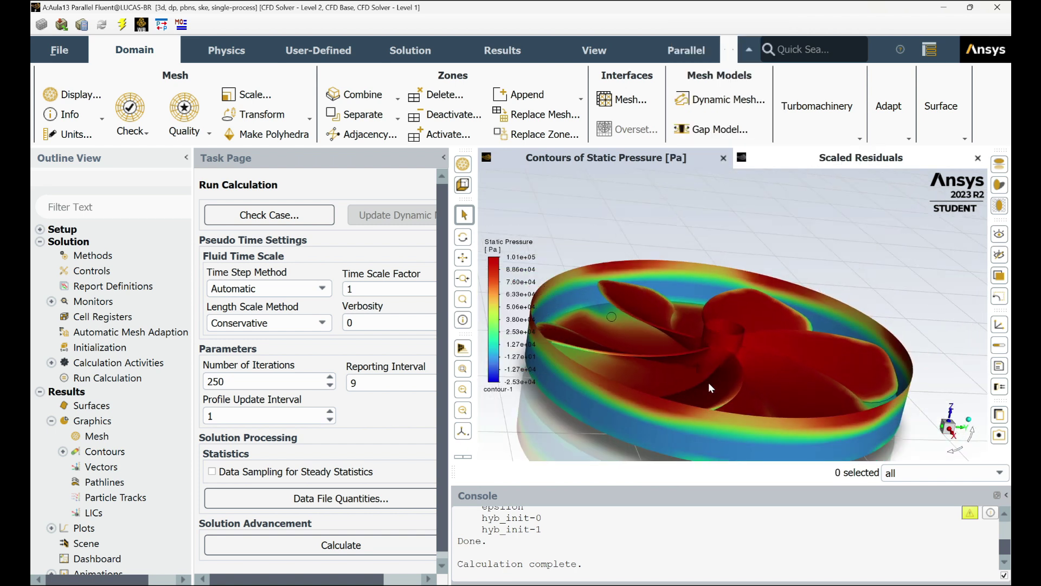
{"action": "left_click_drag", "start_coordinate": [549, 417], "coordinate": [736, 344]}
{"action": "left_click", "coordinate": [736, 344]}
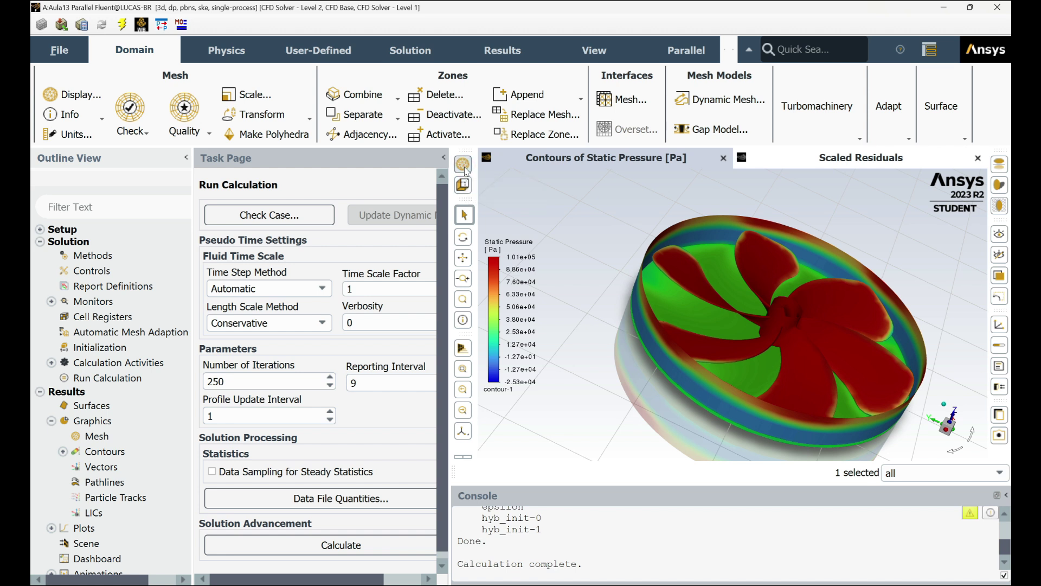
- Look at the mesh display settings without changing them, and run a mesh check on the domain
{"action": "left_click", "coordinate": [463, 186]}
{"action": "left_click", "coordinate": [463, 187]}
{"action": "left_click", "coordinate": [464, 165]}
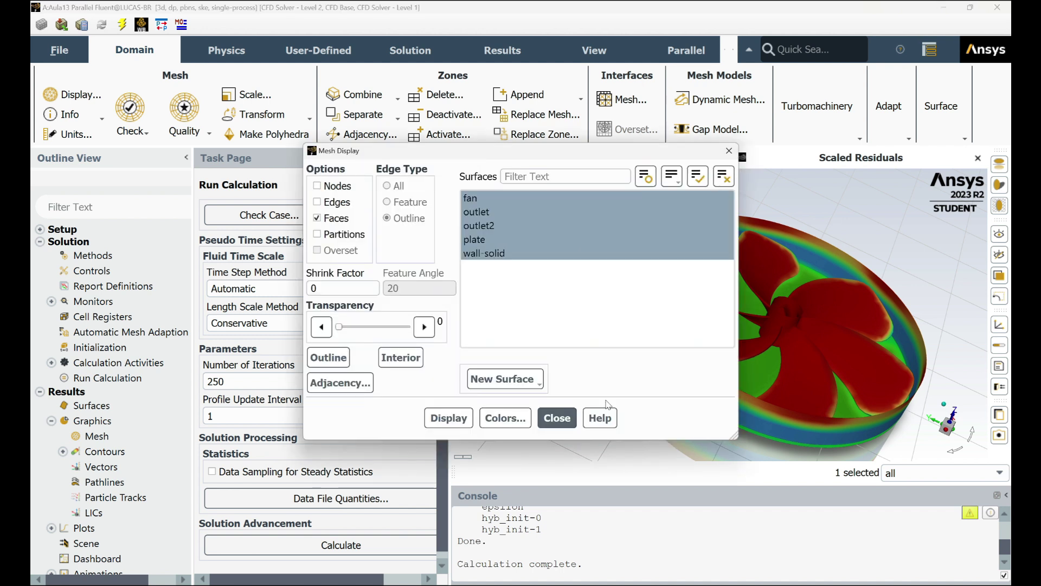
{"action": "left_click", "coordinate": [557, 417]}
{"action": "left_click", "coordinate": [131, 111]}
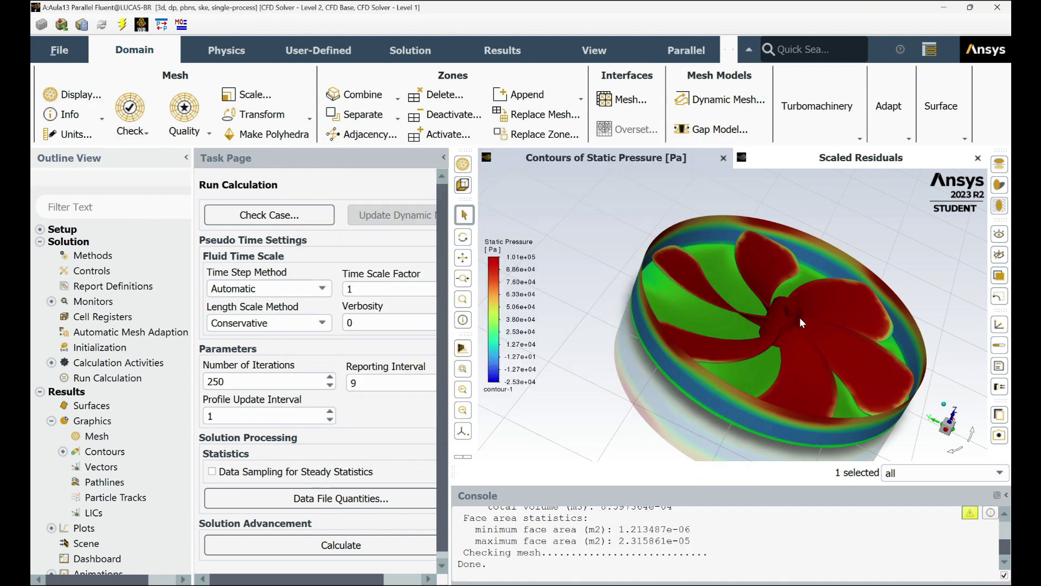
- Examine the static pressure contour on the blades, hub and outer ring up close and from other angles
{"action": "scroll", "coordinate": [796, 344], "scroll_direction": "up", "scroll_amount": 5}
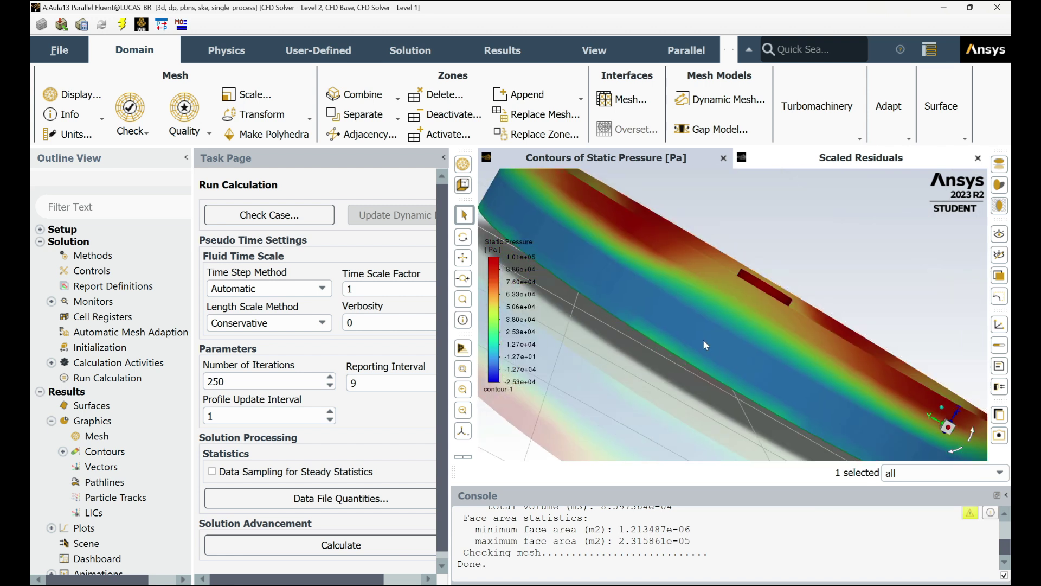
{"action": "scroll", "coordinate": [705, 345], "scroll_direction": "up", "scroll_amount": 3}
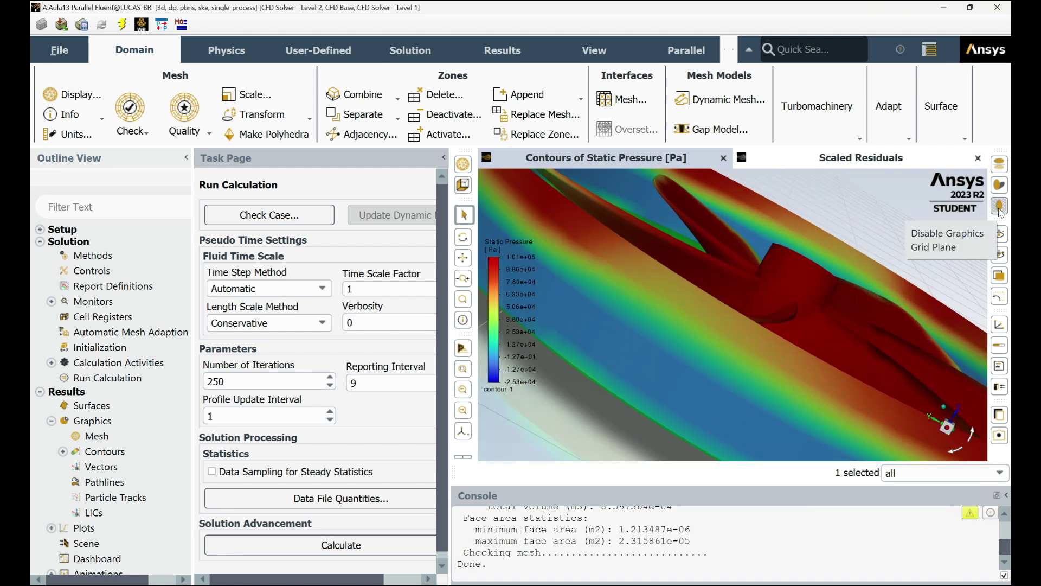
{"action": "scroll", "coordinate": [796, 320], "scroll_direction": "down", "scroll_amount": 5}
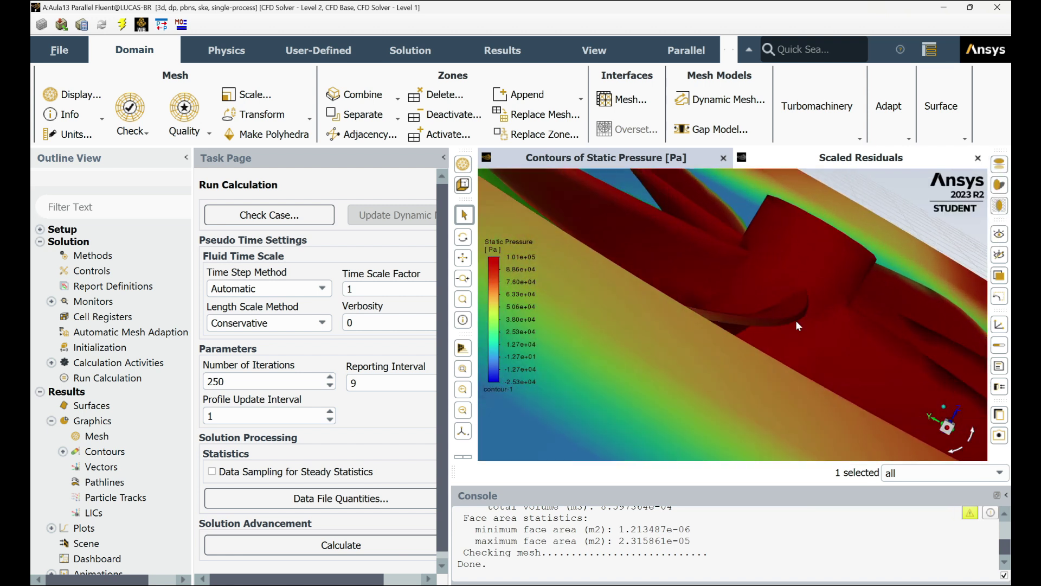
{"action": "left_click_drag", "start_coordinate": [795, 319], "coordinate": [839, 350]}
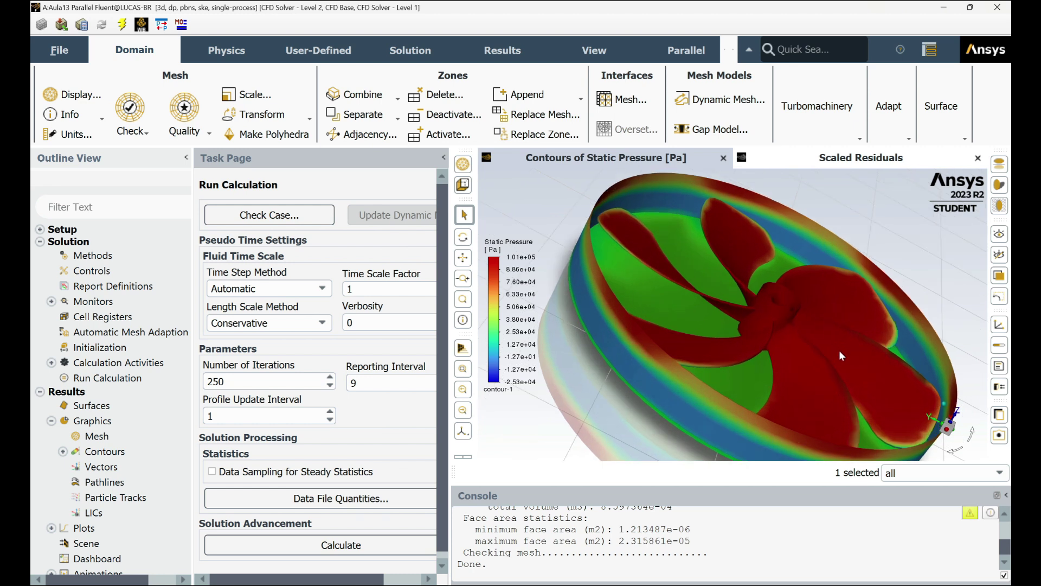
{"action": "left_click", "coordinate": [713, 317]}
{"action": "left_click", "coordinate": [713, 317]}
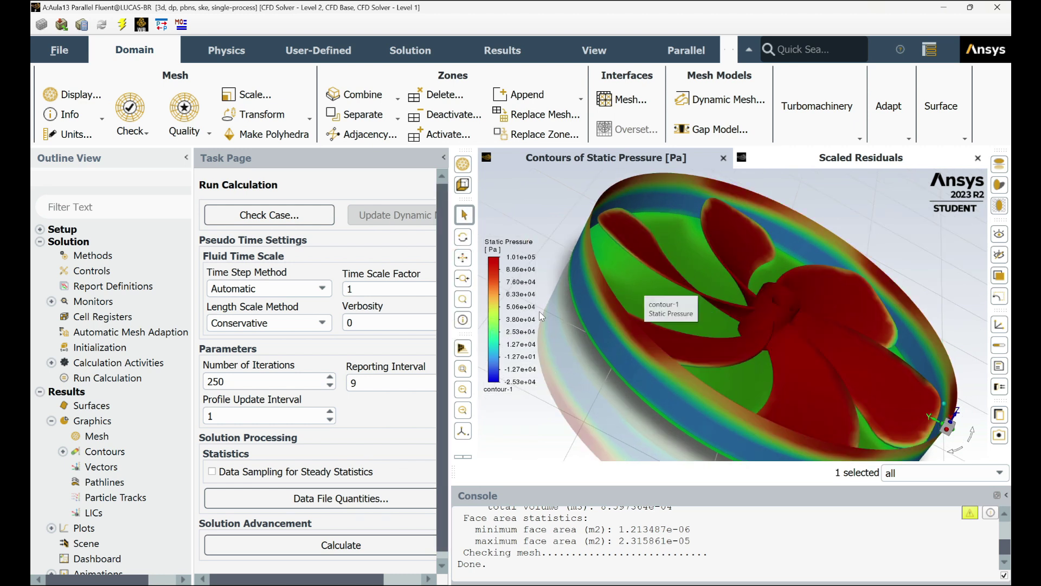
{"action": "left_click", "coordinate": [464, 262]}
{"action": "scroll", "coordinate": [597, 301], "scroll_direction": "up", "scroll_amount": 3}
{"action": "scroll", "coordinate": [714, 302], "scroll_direction": "down", "scroll_amount": 5}
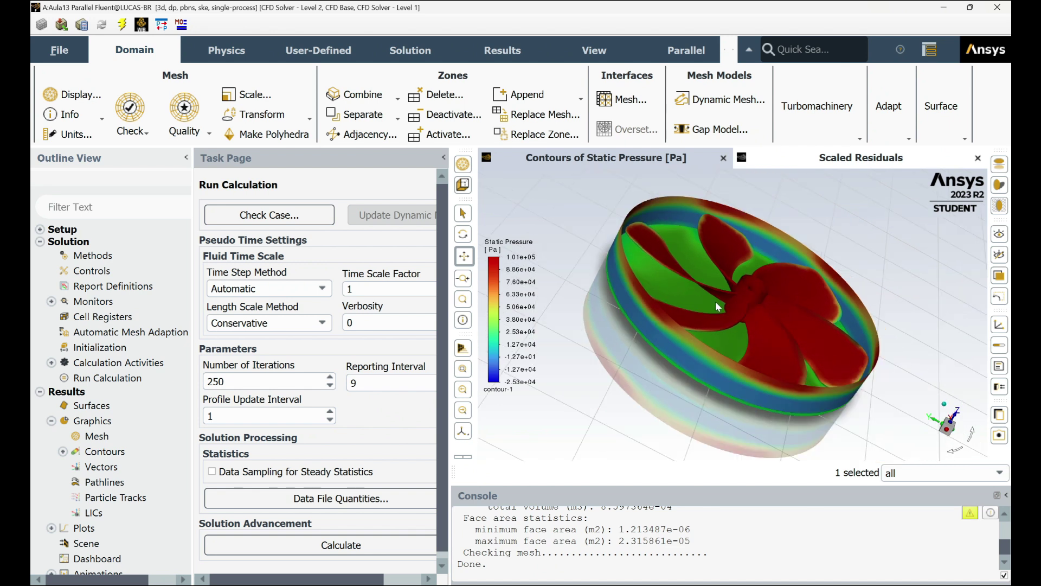
{"action": "right_click", "coordinate": [466, 167]}
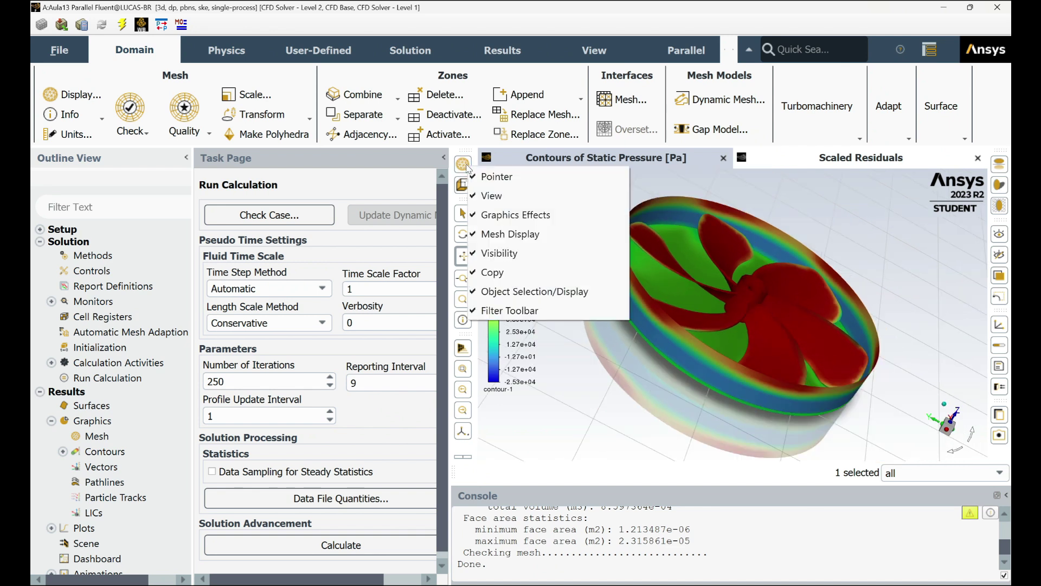
{"action": "key", "text": "Escape"}
- Check the case, apply the recommended realizable k-epsilon turbulence model, and close the case check
{"action": "left_click", "coordinate": [271, 216]}
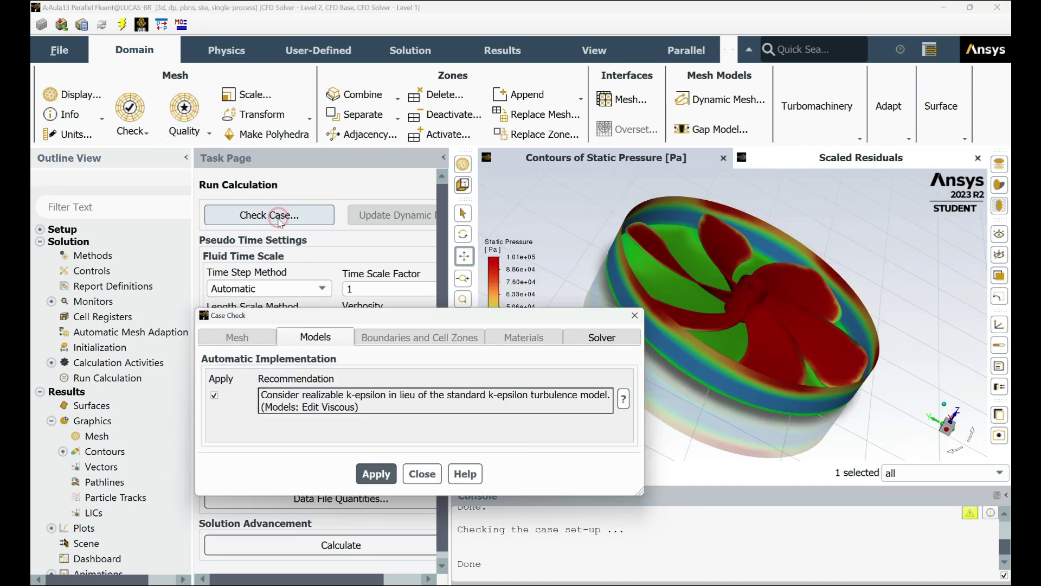
{"action": "left_click", "coordinate": [377, 474]}
{"action": "left_click", "coordinate": [620, 309]}
{"action": "left_click", "coordinate": [734, 320]}
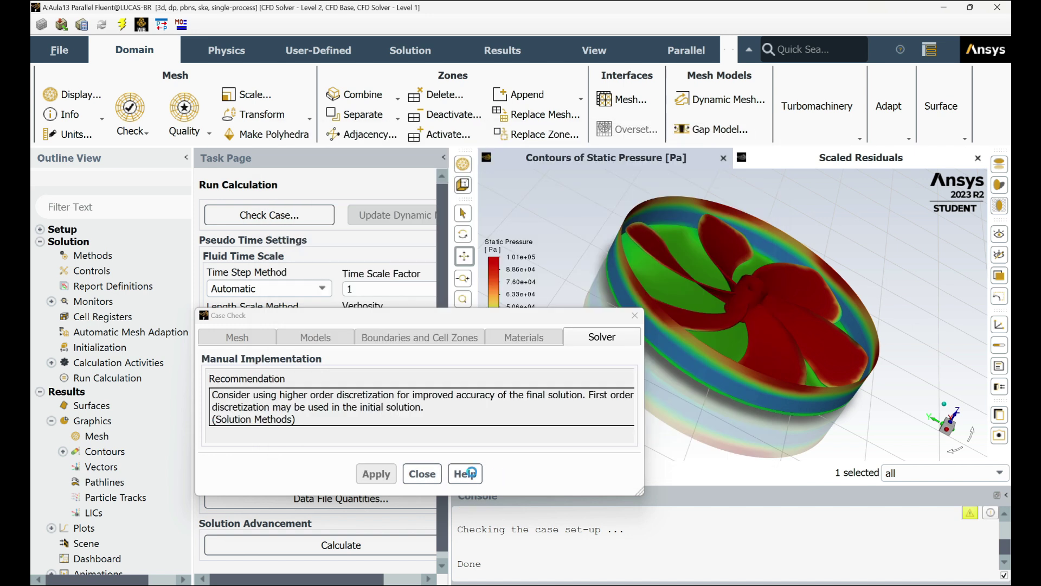
{"action": "left_click", "coordinate": [424, 474]}
- Review the mesh domain extents in the general setup, check the mesh and report its quality
{"action": "double_click", "coordinate": [58, 230]}
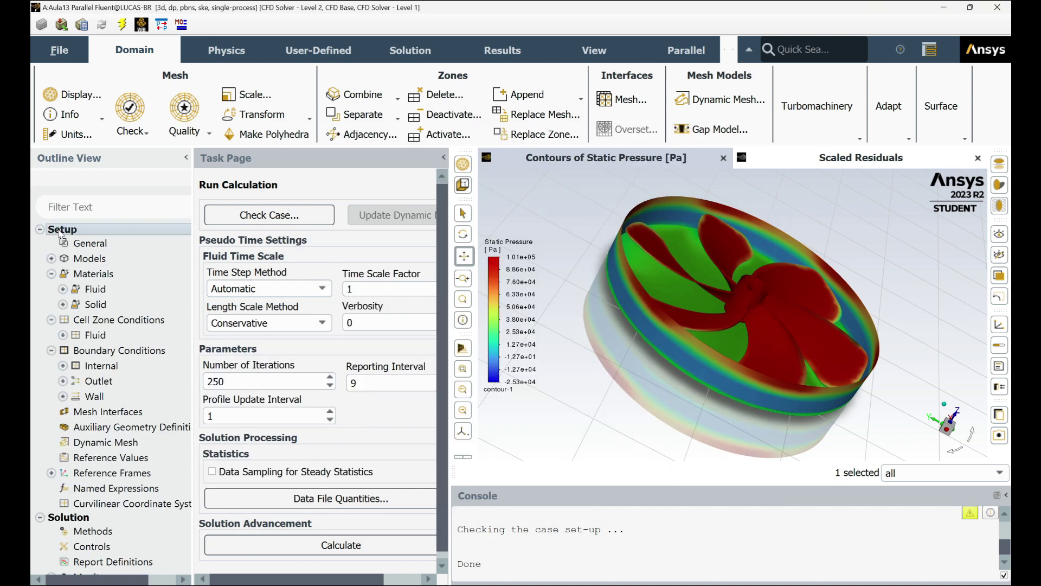
{"action": "left_click", "coordinate": [88, 243]}
{"action": "left_click", "coordinate": [240, 226]}
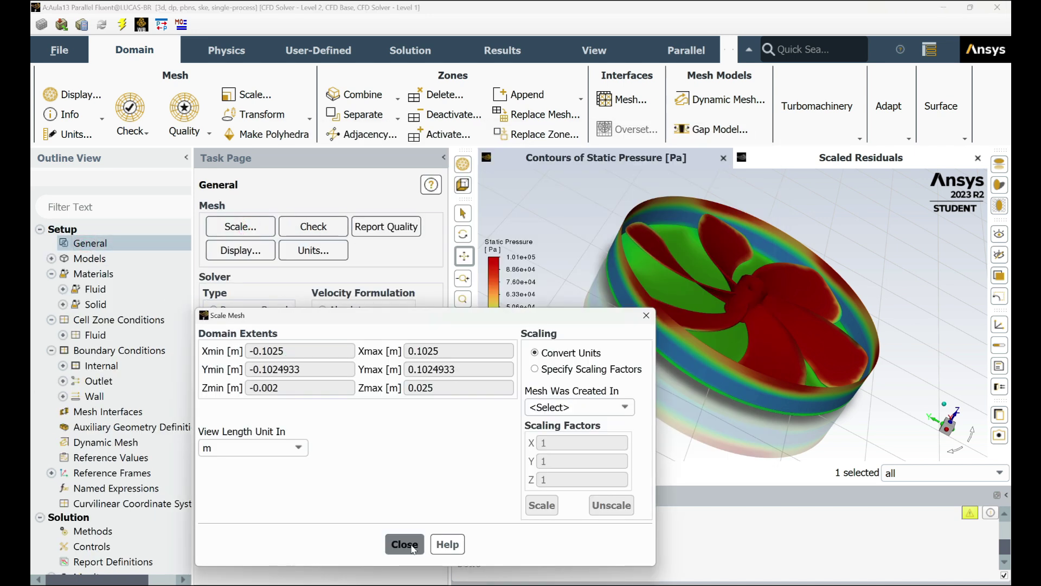
{"action": "left_click", "coordinate": [411, 546]}
{"action": "left_click", "coordinate": [314, 226]}
{"action": "left_click", "coordinate": [386, 227]}
- Review the Scaled Residuals plot and return to the static pressure contours
{"action": "scroll", "coordinate": [808, 353], "scroll_direction": "up", "scroll_amount": 3}
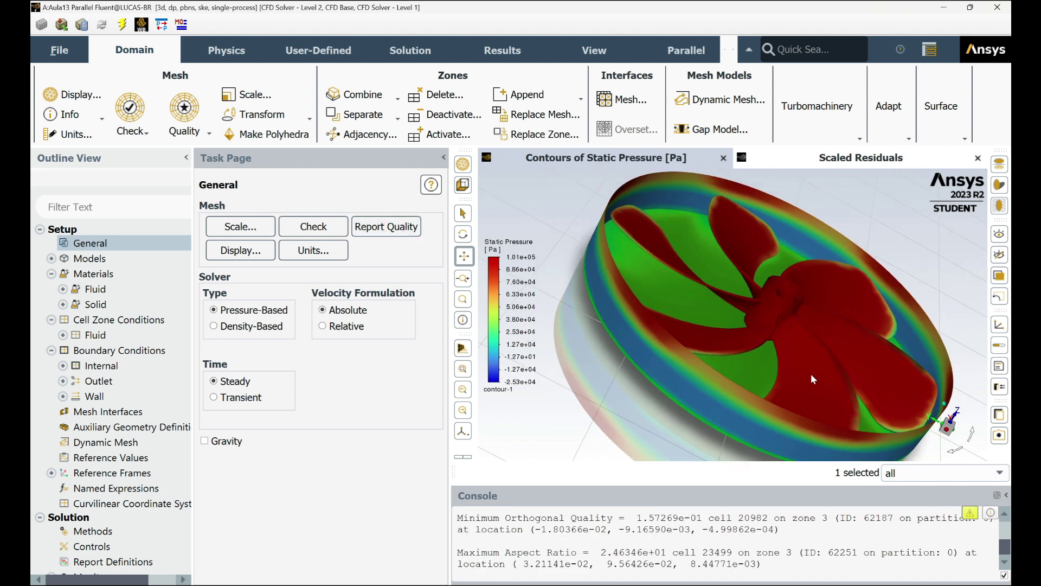
{"action": "left_click", "coordinate": [812, 159]}
{"action": "left_click", "coordinate": [619, 158]}
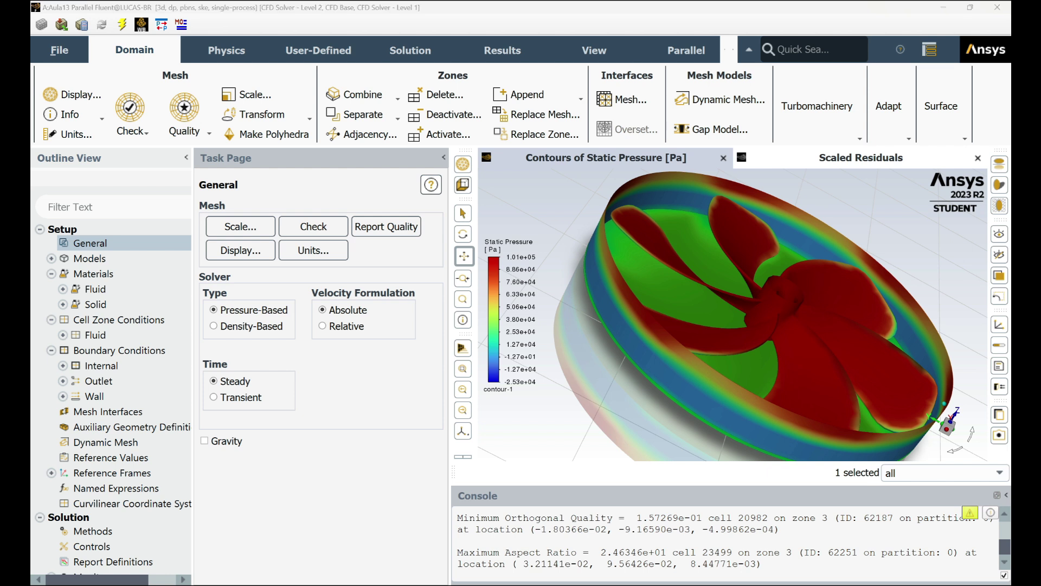
- Create mesh plot mesh-1 of all surfaces with nodes, edges and faces enabled, and display it
{"action": "scroll", "coordinate": [93, 374], "scroll_direction": "down", "scroll_amount": 4}
{"action": "left_click", "coordinate": [91, 365]}
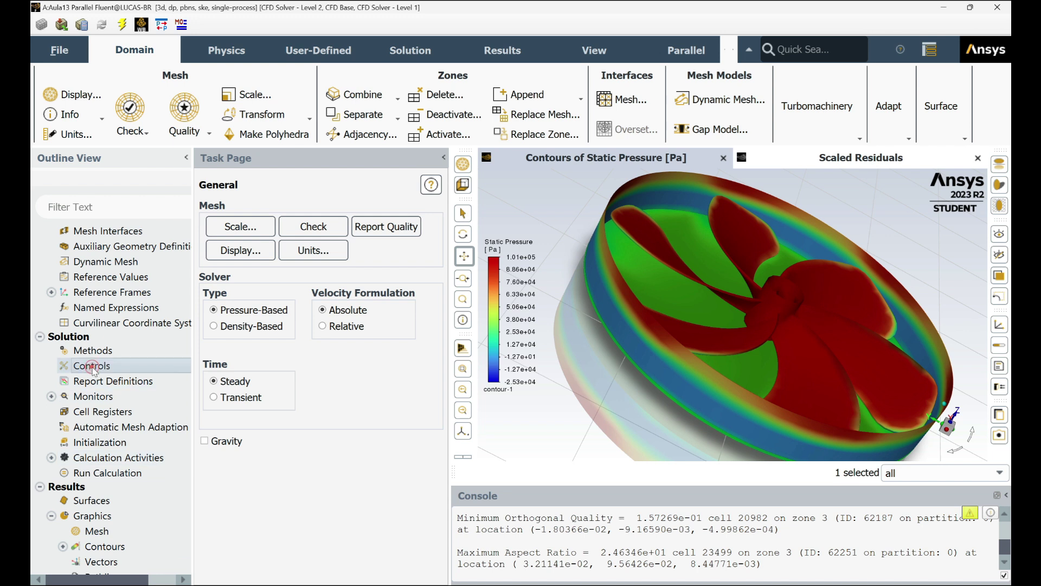
{"action": "double_click", "coordinate": [98, 532]}
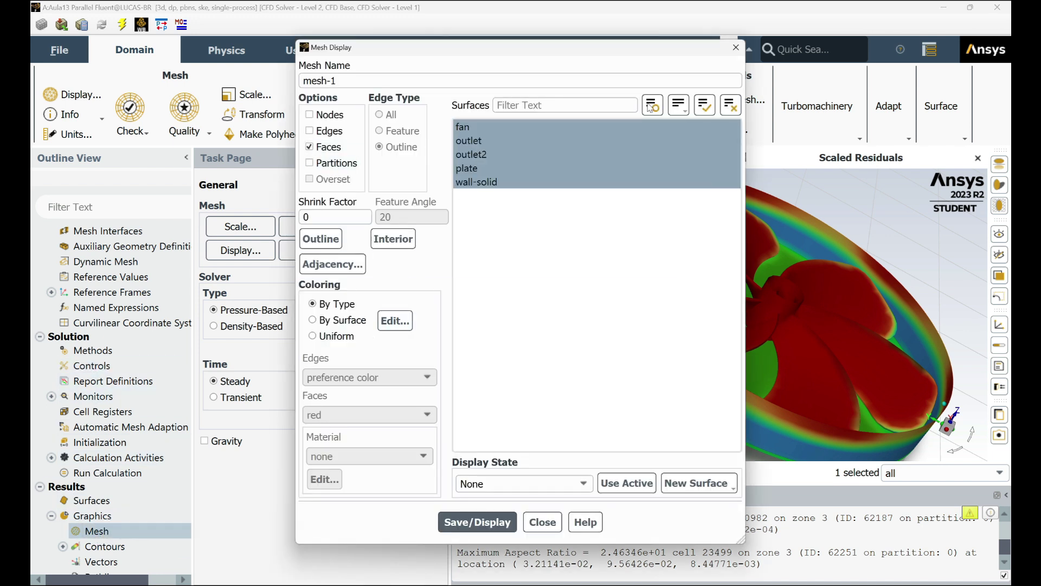
{"action": "left_click", "coordinate": [315, 118]}
{"action": "left_click", "coordinate": [321, 132]}
{"action": "left_click", "coordinate": [491, 522]}
- Turn off edges and nodes for mesh-1, redisplay it with faces only, and close its settings
{"action": "left_click", "coordinate": [309, 131]}
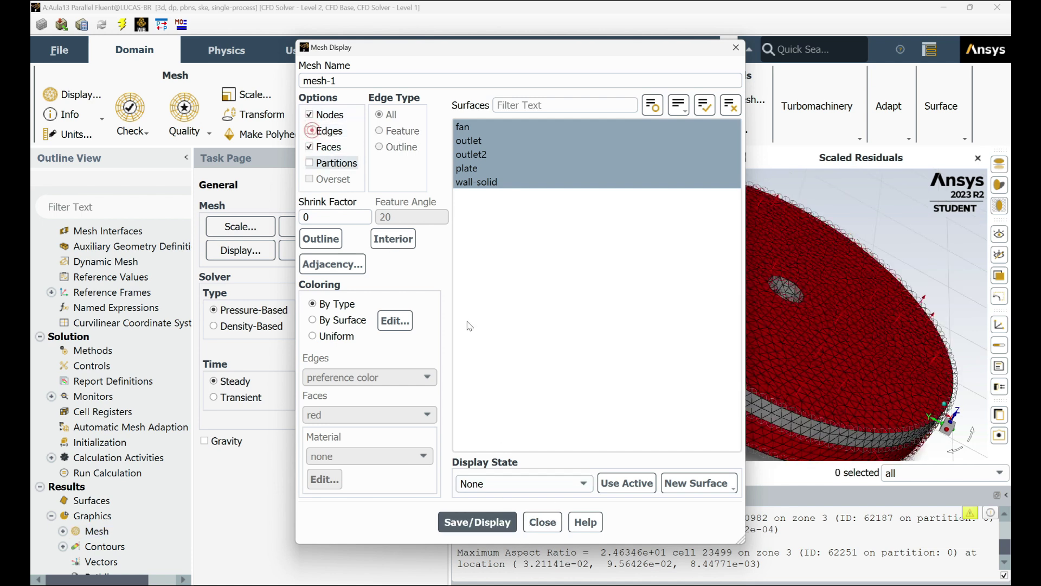
{"action": "left_click", "coordinate": [477, 522]}
{"action": "left_click", "coordinate": [310, 114]}
{"action": "left_click", "coordinate": [491, 522]}
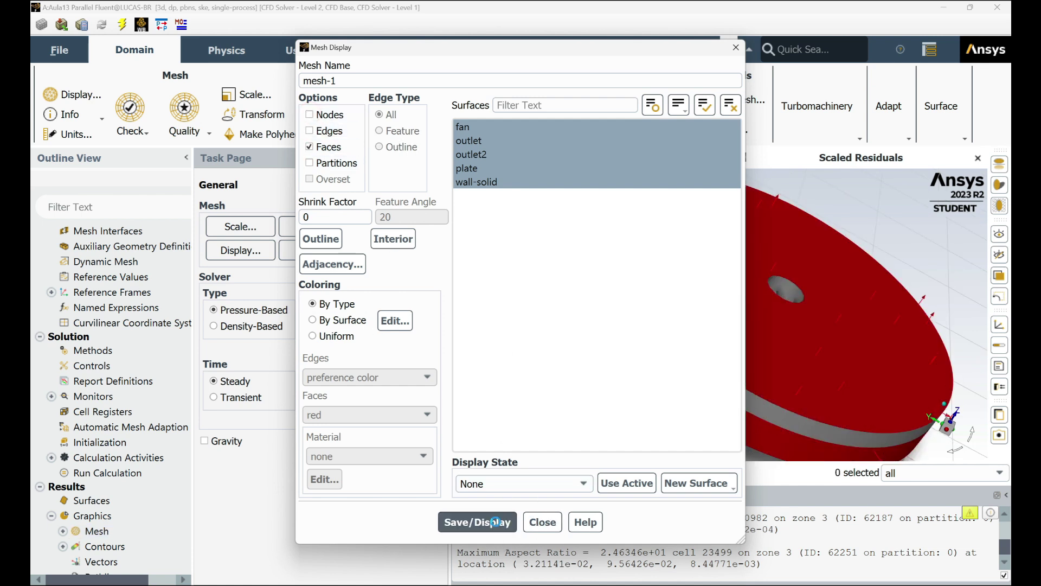
{"action": "left_click", "coordinate": [536, 522]}
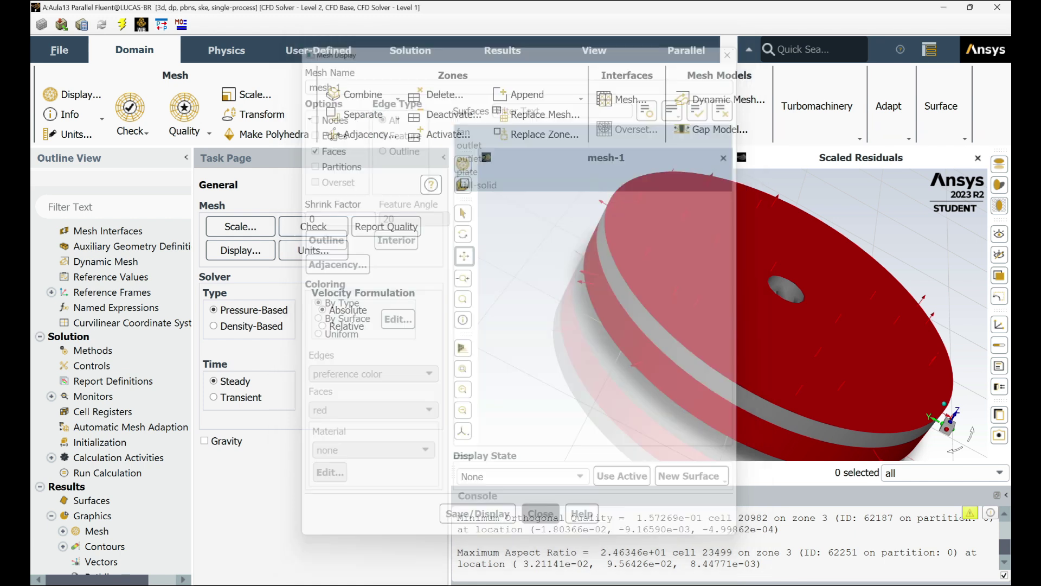
- Create filled contour contour-2 of Velocity Magnitude without selecting any surfaces, and save it
{"action": "double_click", "coordinate": [100, 546]}
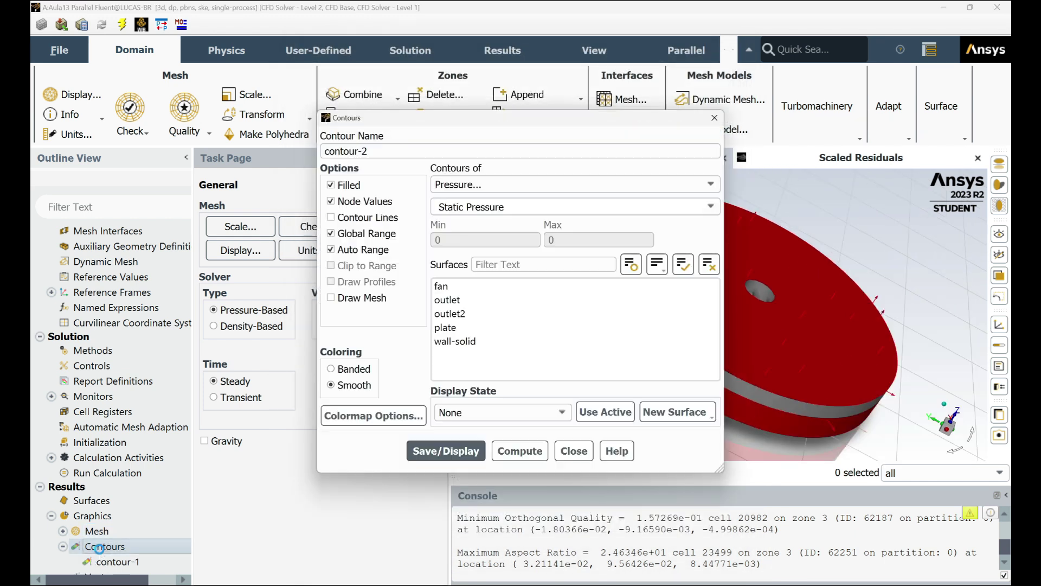
{"action": "left_click", "coordinate": [575, 184]}
{"action": "left_click", "coordinate": [496, 221]}
{"action": "left_click", "coordinate": [455, 450]}
{"action": "left_click", "coordinate": [519, 450]}
{"action": "left_click", "coordinate": [574, 450]}
- Hide the circular end face in the mesh-1 plot to expose the fan blades
{"action": "left_click", "coordinate": [787, 219]}
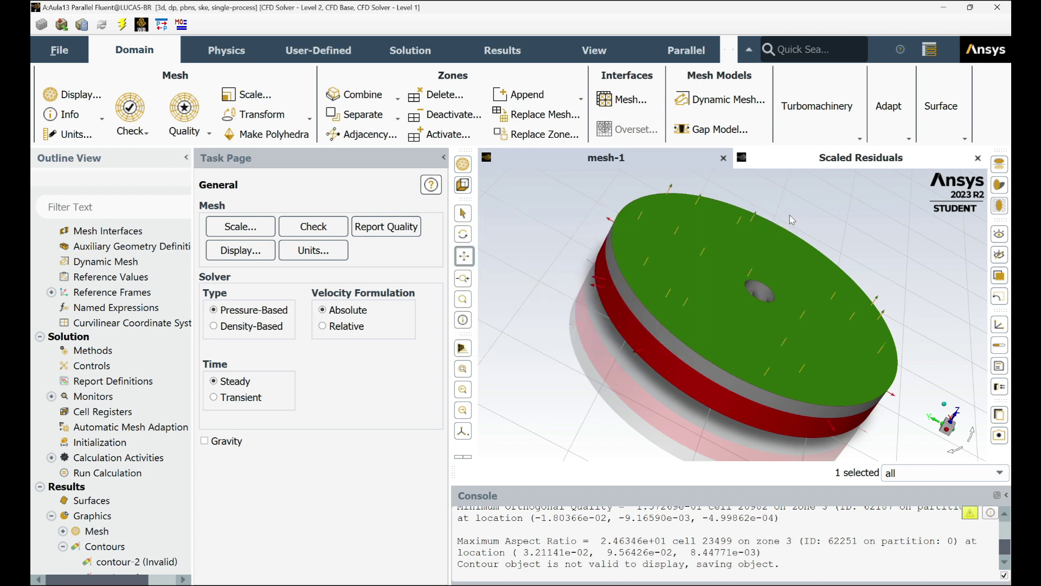
{"action": "right_click", "coordinate": [715, 336]}
{"action": "mouse_move", "coordinate": [739, 219]}
{"action": "left_click", "coordinate": [856, 220]}
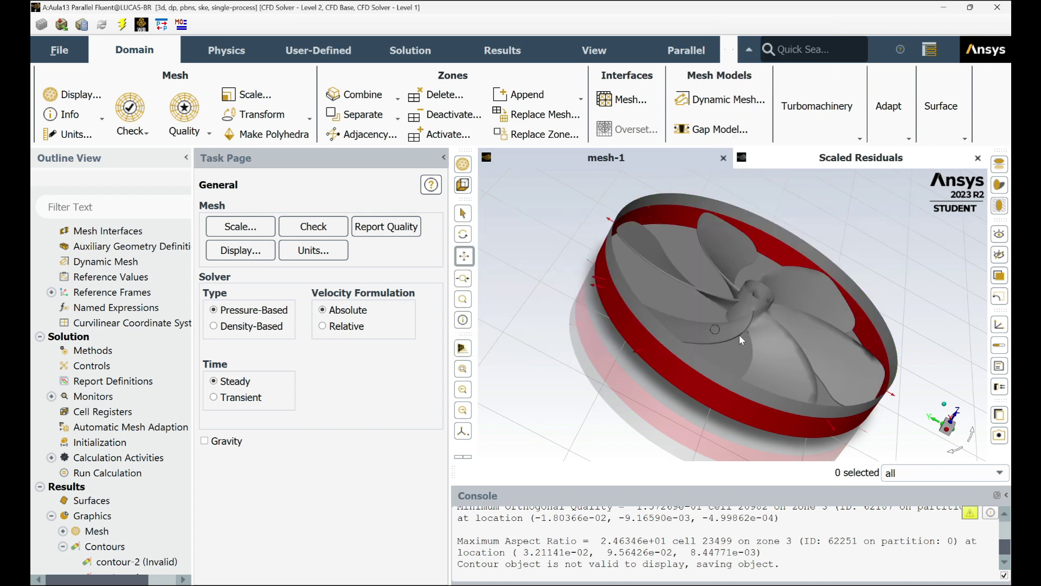
- Assign fan, outlet, outlet2, plate and wall-solid to contour-2, display the velocity contours and compute their range
{"action": "scroll", "coordinate": [113, 396], "scroll_direction": "down", "scroll_amount": 2}
{"action": "double_click", "coordinate": [136, 469]}
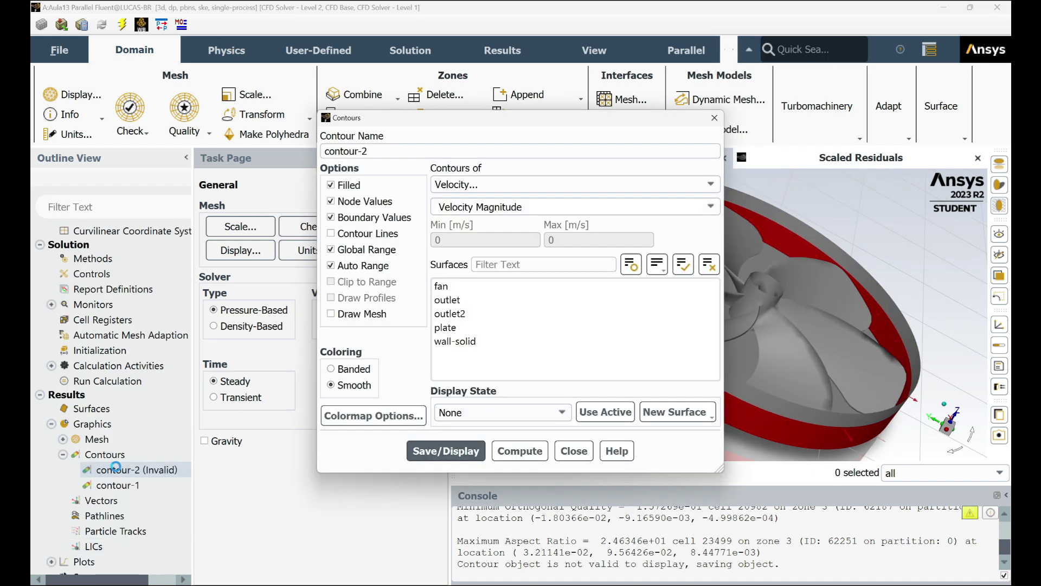
{"action": "left_click", "coordinate": [466, 341]}
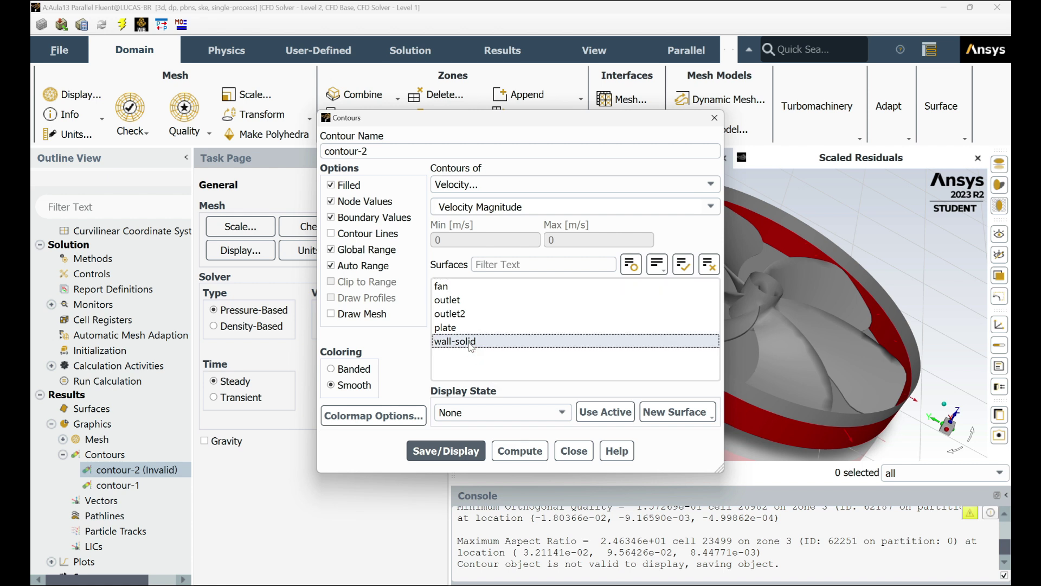
{"action": "left_click", "coordinate": [461, 286], "text": "shift"}
{"action": "left_click", "coordinate": [446, 450]}
{"action": "left_click", "coordinate": [519, 451]}
{"action": "left_click", "coordinate": [573, 451]}
- Hide the circular end face in the velocity contour and inspect the fan and ring from several angles
{"action": "left_click_drag", "start_coordinate": [683, 366], "coordinate": [704, 278]}
{"action": "right_click", "coordinate": [705, 278]}
{"action": "mouse_move", "coordinate": [729, 493]}
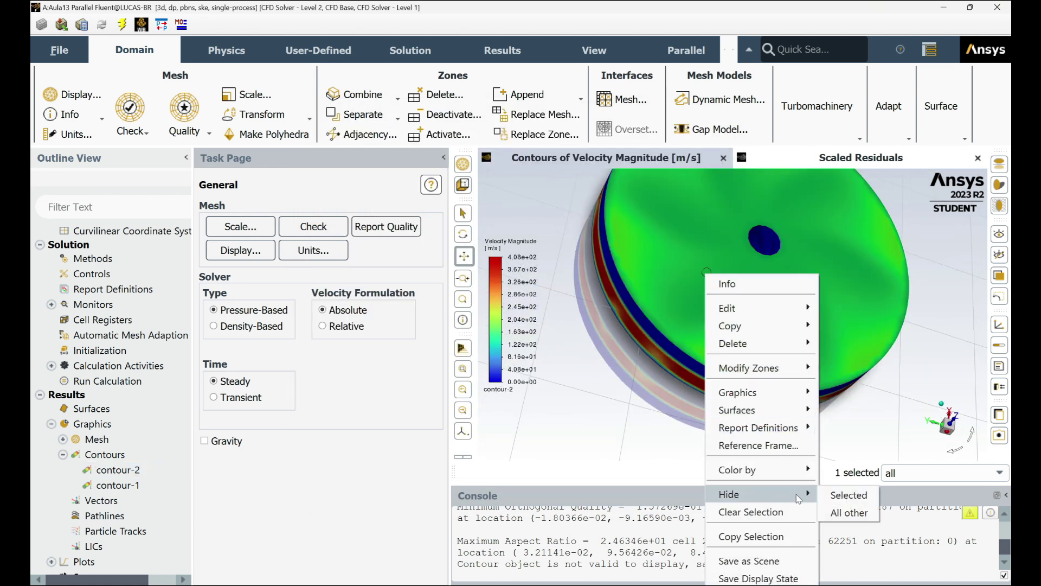
{"action": "left_click", "coordinate": [850, 493]}
{"action": "left_click_drag", "start_coordinate": [722, 325], "coordinate": [703, 372]}
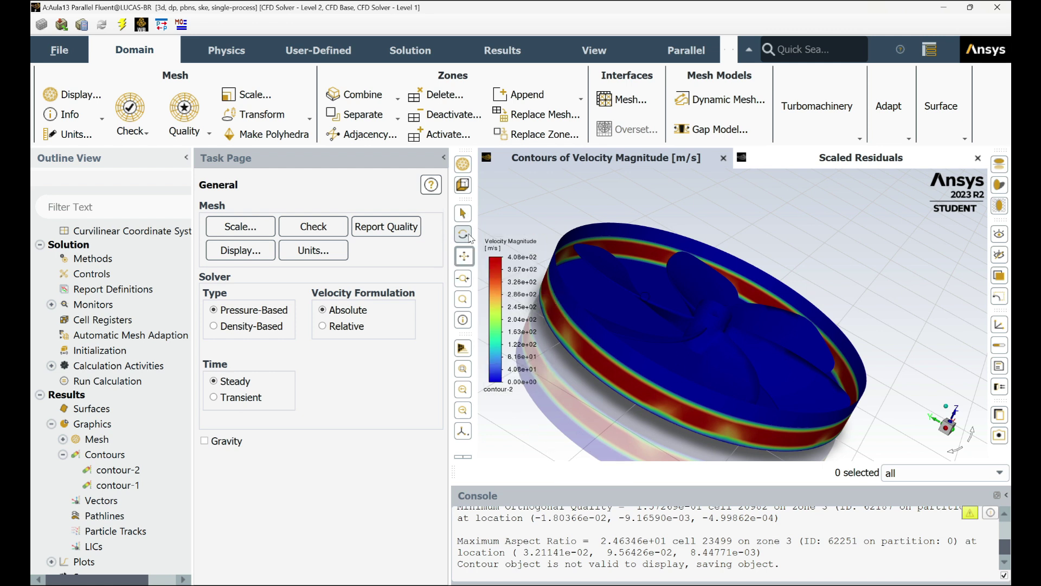
{"action": "left_click_drag", "start_coordinate": [657, 217], "coordinate": [828, 364]}
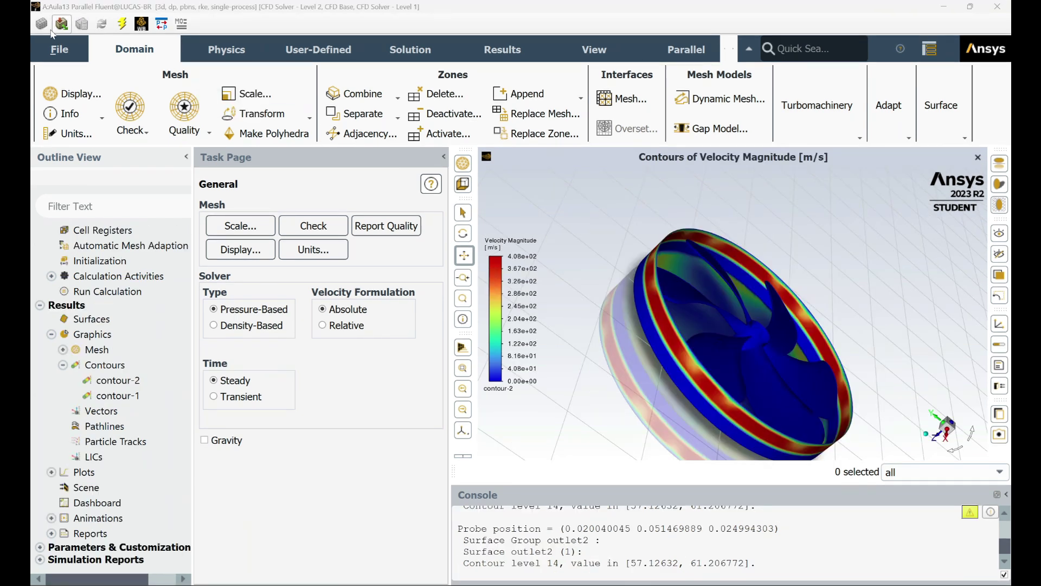
- Save the project, close Fluent and return to the Workbench project schematic
{"action": "left_click", "coordinate": [59, 50]}
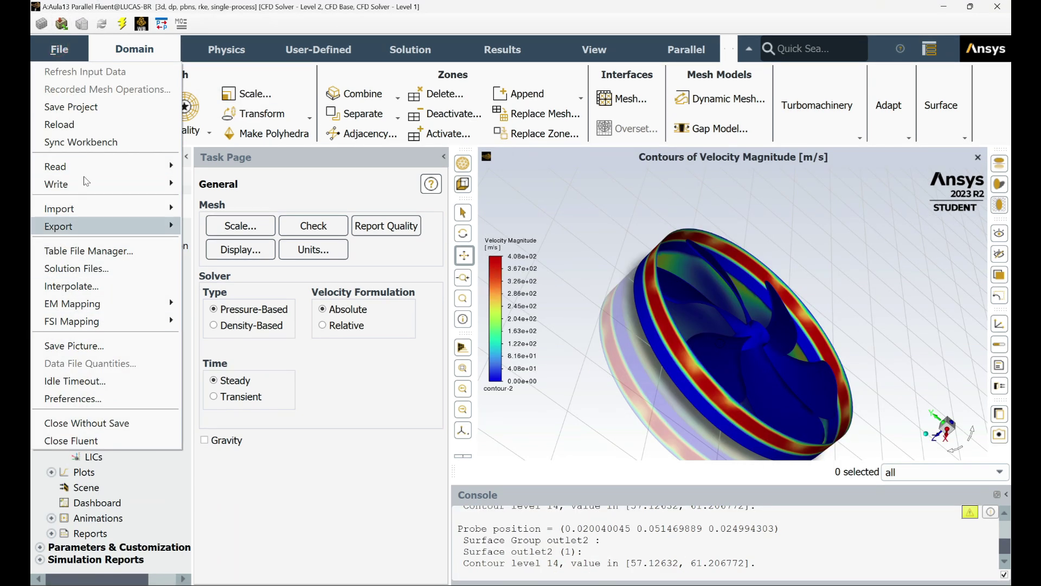
{"action": "left_click", "coordinate": [64, 103]}
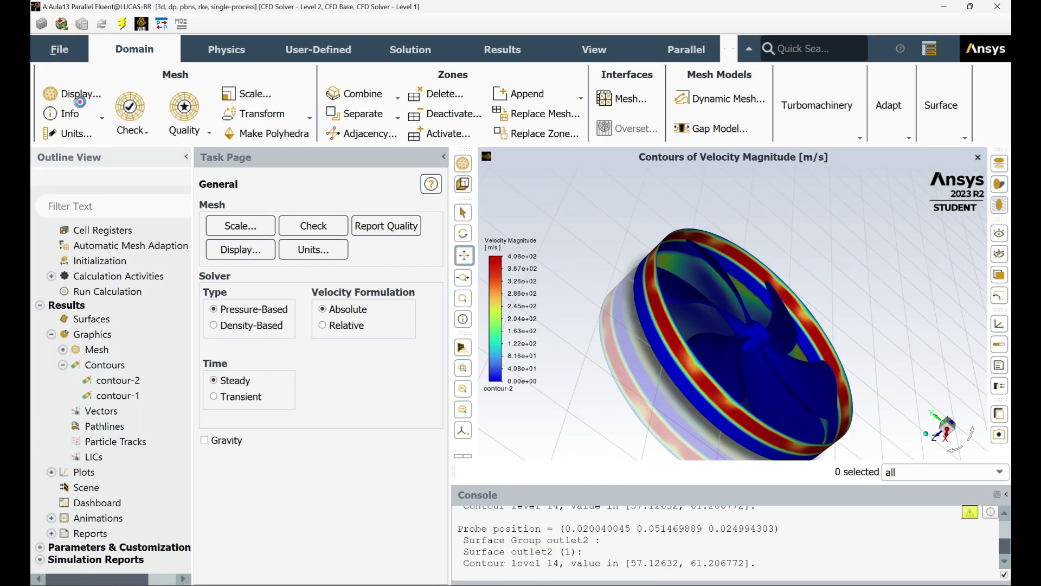
{"action": "left_click", "coordinate": [997, 7]}
{"action": "left_click", "coordinate": [528, 344]}
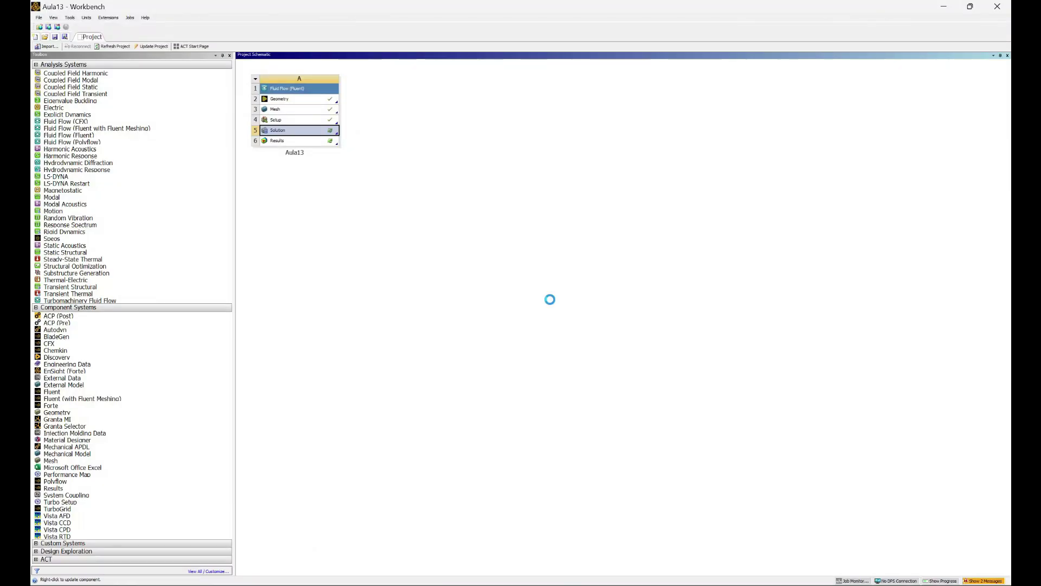
{"action": "left_click", "coordinate": [549, 300]}
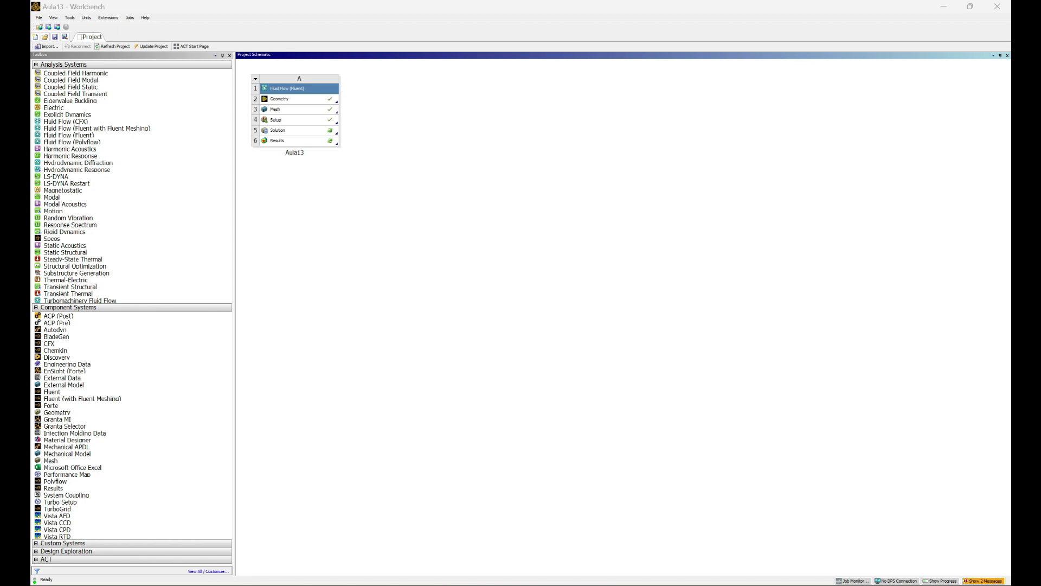
- Open the Aula13 results in CFD-Post, maximize its window and orbit the propeller wireframe
{"action": "left_click", "coordinate": [291, 139]}
{"action": "double_click", "coordinate": [295, 140]}
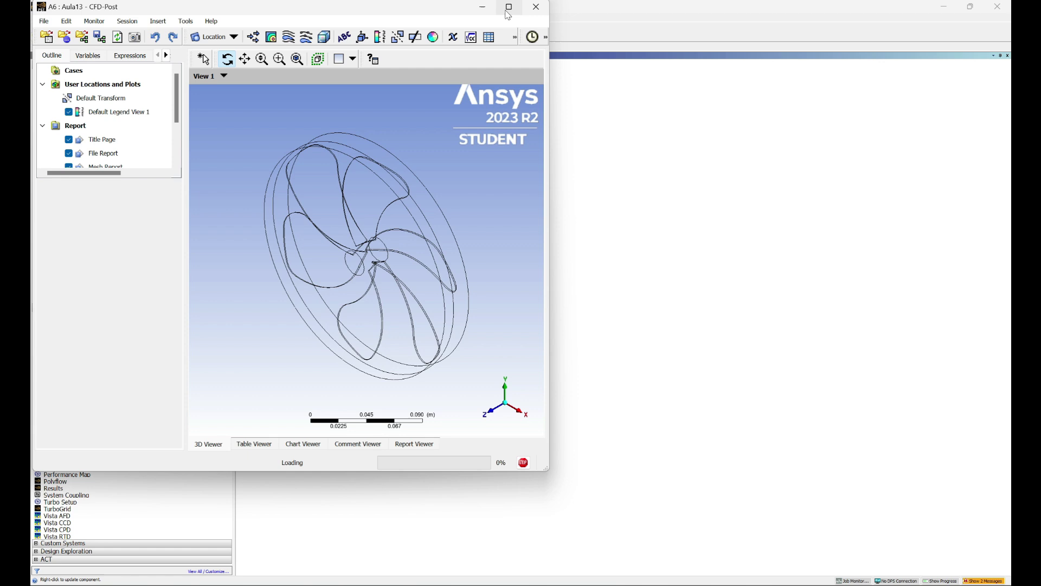
{"action": "left_click", "coordinate": [506, 5]}
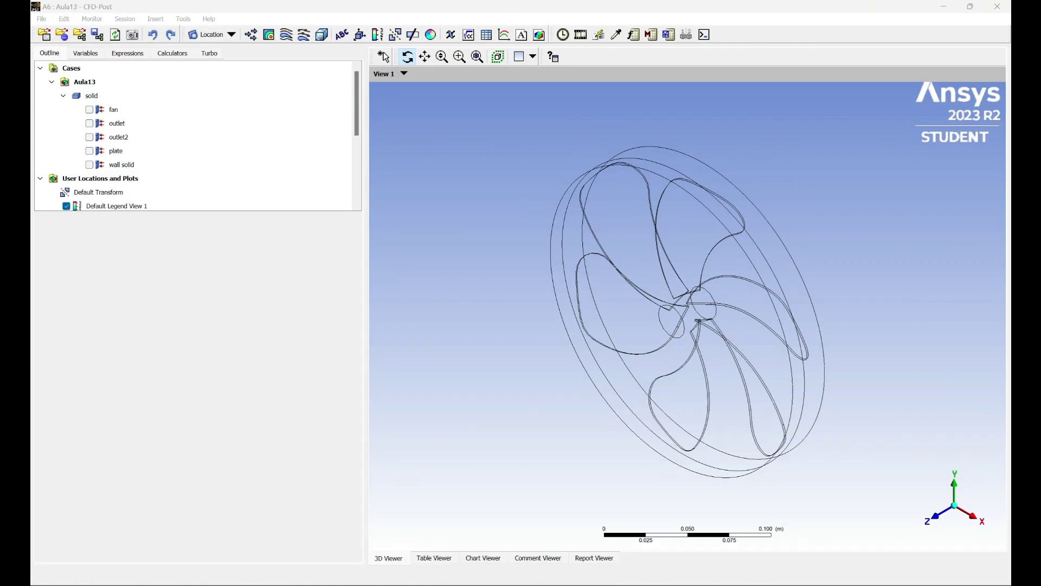
{"action": "left_click_drag", "start_coordinate": [849, 286], "coordinate": [822, 299]}
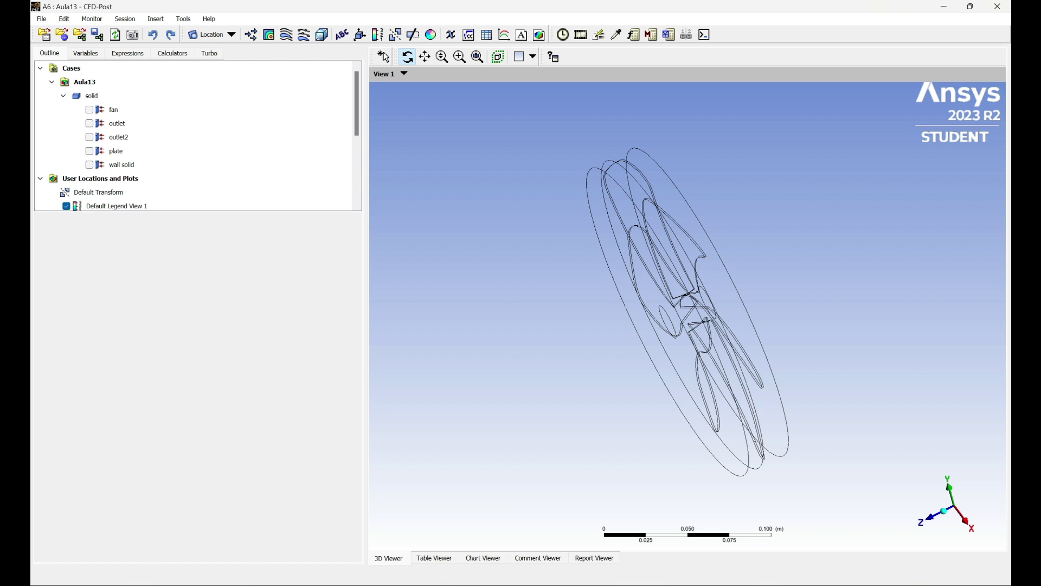
- Create a 3D velocity streamline plot over all domains starting from outlet, generate it and orbit the propeller to check it
{"action": "left_click", "coordinate": [286, 36]}
{"action": "left_click", "coordinate": [318, 88]}
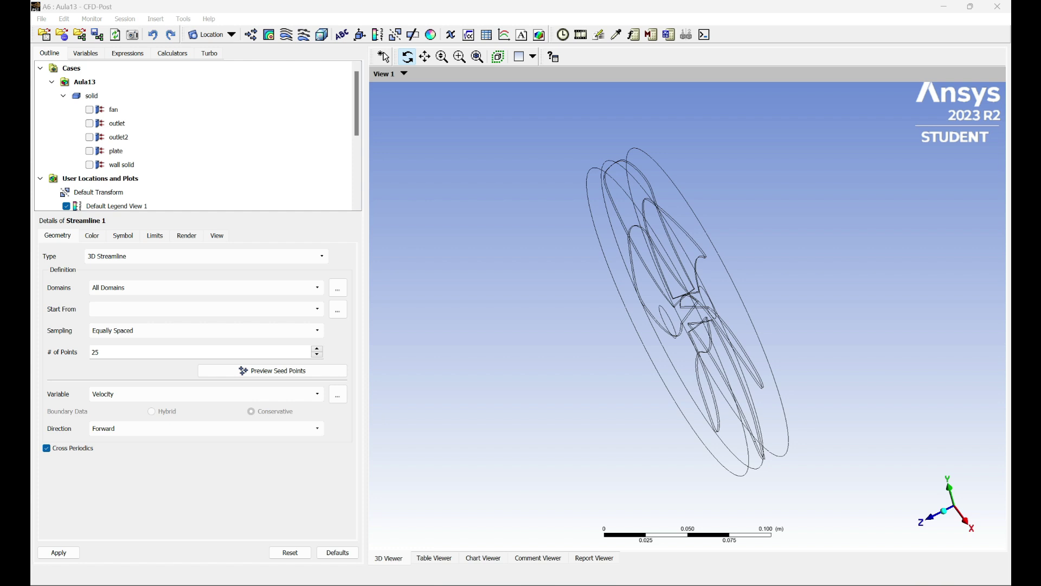
{"action": "left_click", "coordinate": [157, 287]}
{"action": "left_click", "coordinate": [364, 263]}
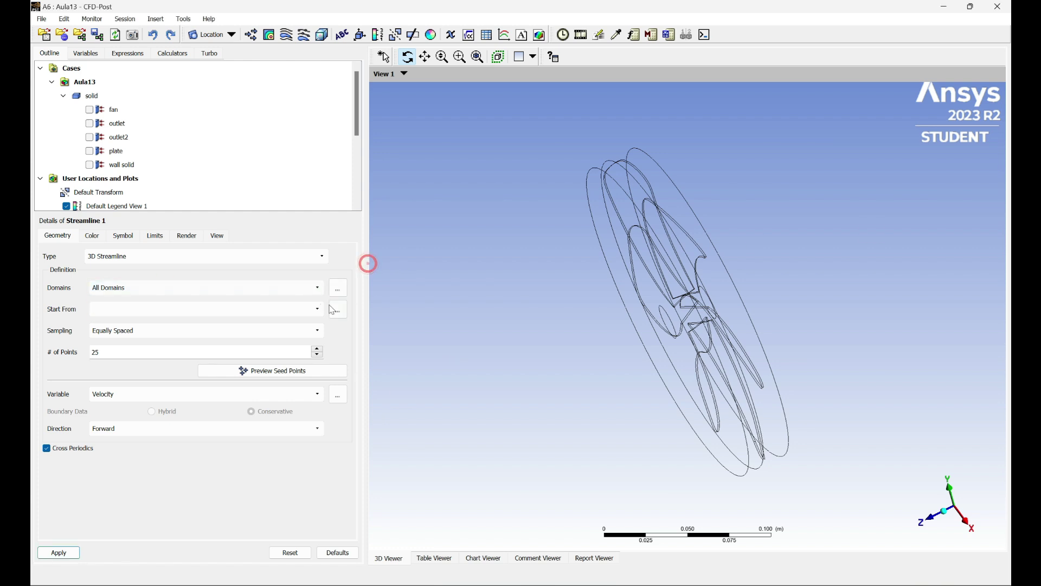
{"action": "left_click", "coordinate": [319, 310]}
{"action": "left_click", "coordinate": [261, 327]}
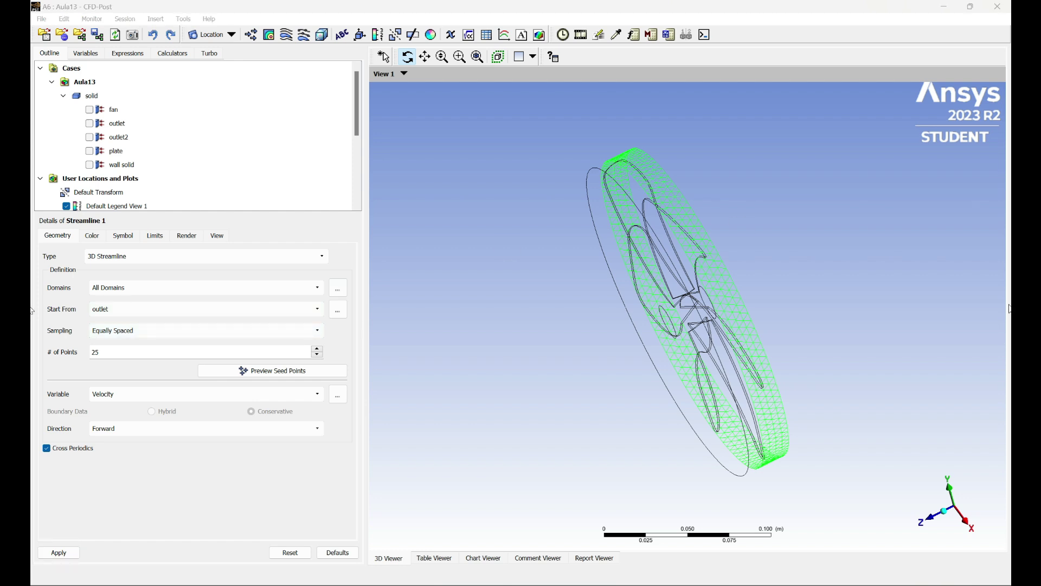
{"action": "left_click", "coordinate": [59, 552]}
{"action": "left_click_drag", "start_coordinate": [602, 434], "coordinate": [706, 275]}
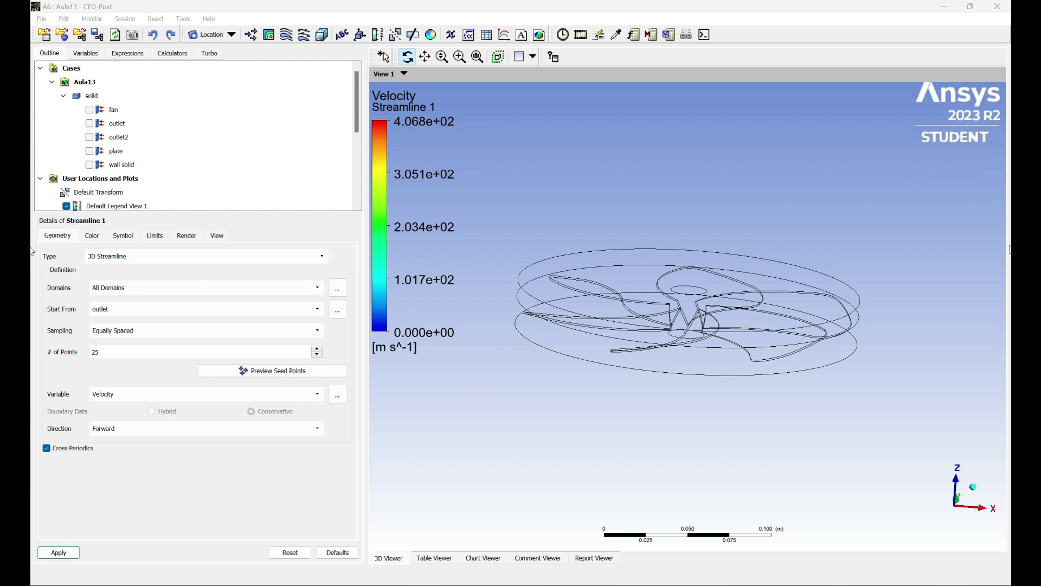
- Try plate as the streamline start location, replace it with solid, regenerate the plot and check it from another angle
{"action": "left_click", "coordinate": [274, 309]}
{"action": "left_click", "coordinate": [202, 345]}
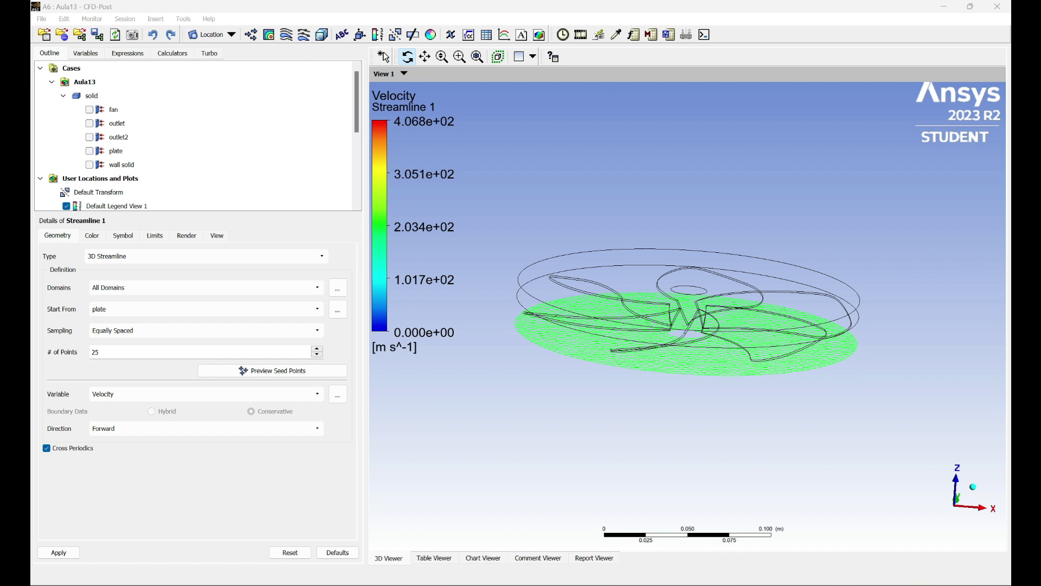
{"action": "left_click", "coordinate": [274, 309]}
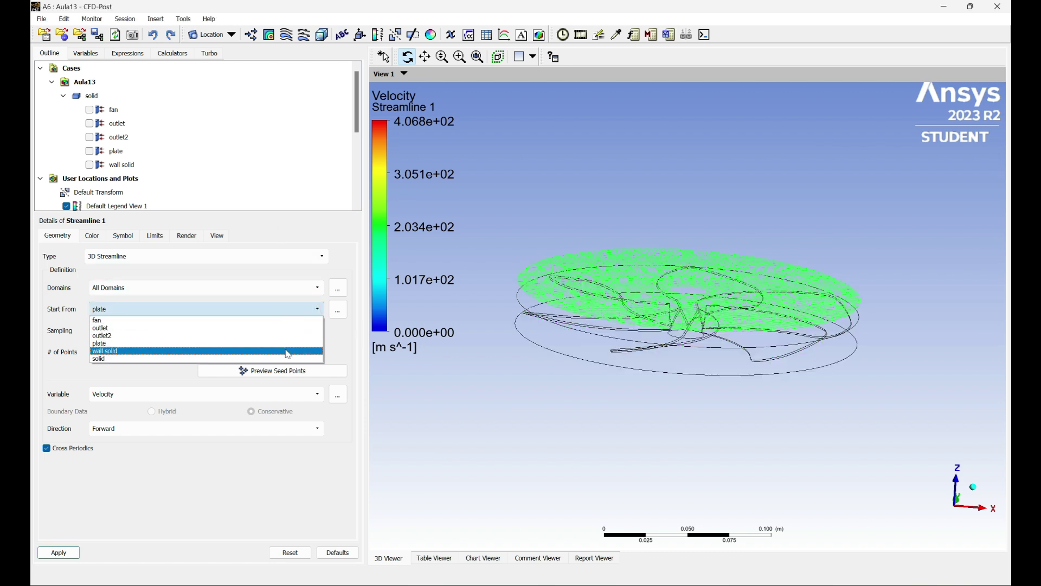
{"action": "left_click", "coordinate": [290, 353]}
{"action": "left_click", "coordinate": [59, 552]}
{"action": "left_click_drag", "start_coordinate": [749, 412], "coordinate": [846, 347]}
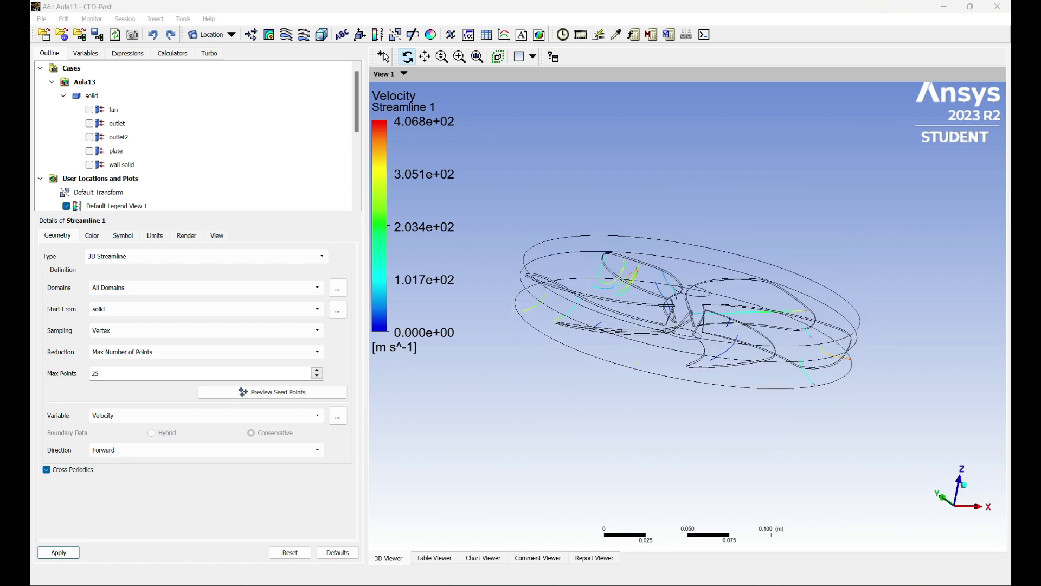
- Raise the streamline's maximum number of points to 250 and to 500, regenerating and orbiting the plot each time
{"action": "left_click", "coordinate": [158, 376]}
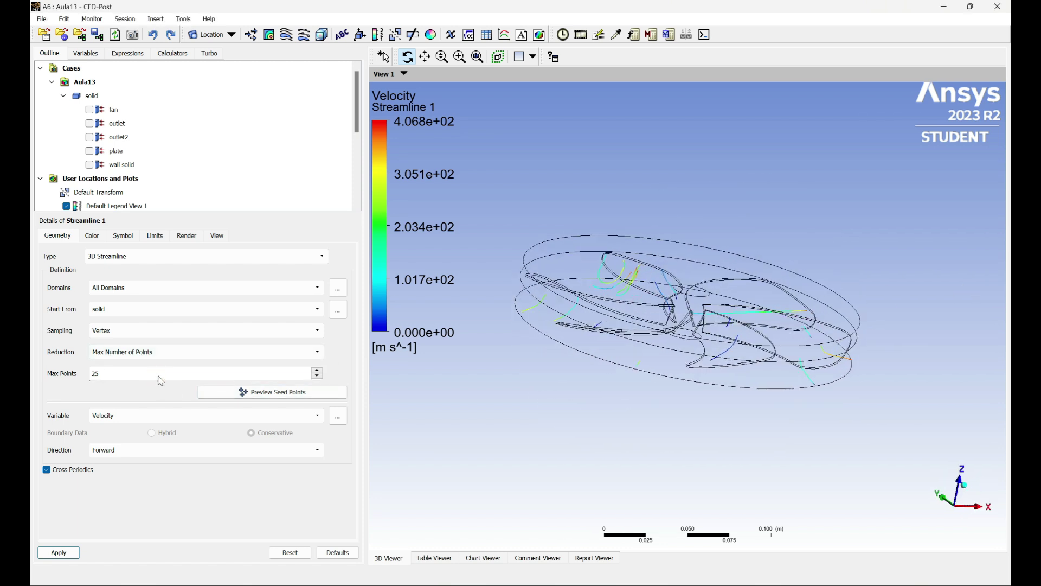
{"action": "left_click", "coordinate": [58, 552]}
{"action": "left_click_drag", "start_coordinate": [844, 279], "coordinate": [585, 268]}
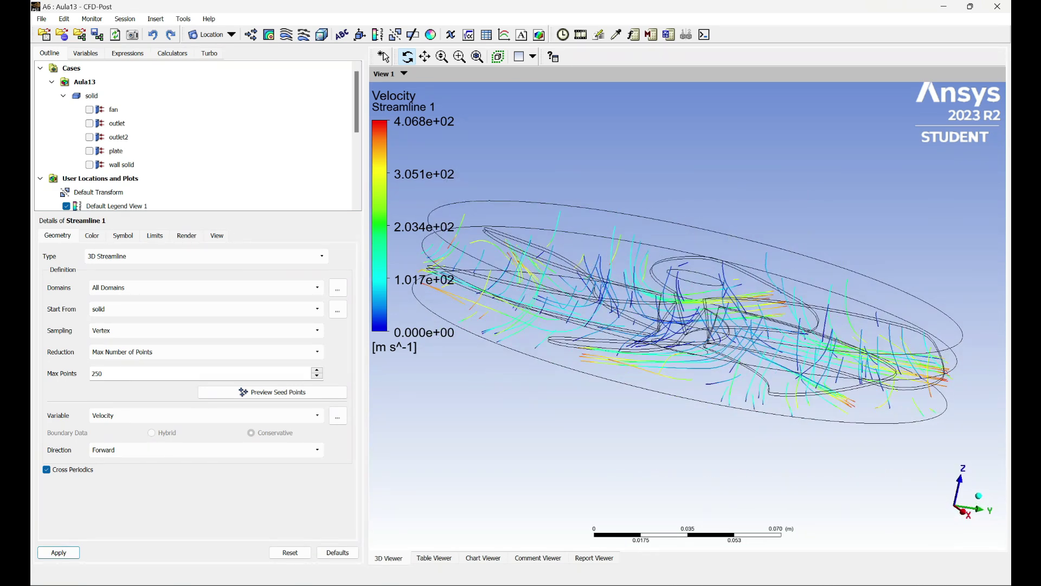
{"action": "double_click", "coordinate": [151, 373]}
{"action": "type", "text": "500"}
{"action": "left_click", "coordinate": [58, 551]}
{"action": "left_click_drag", "start_coordinate": [736, 349], "coordinate": [857, 343]}
- Set the streamline's maximum number of points to 5000, regenerate it and inspect the denser flow lines from several angles
{"action": "left_click", "coordinate": [175, 376]}
{"action": "key", "text": "Return"}
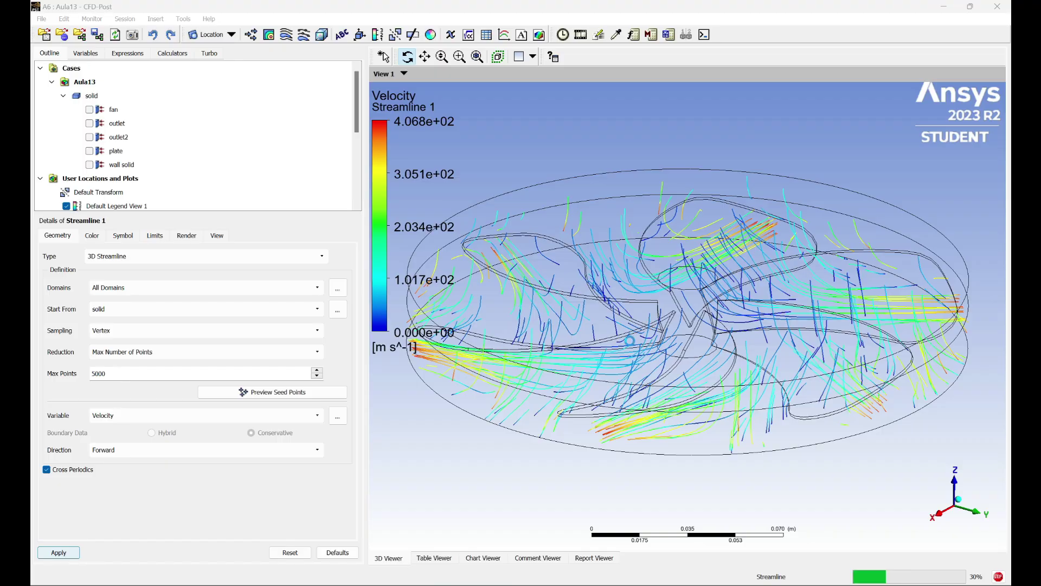
{"action": "left_click_drag", "start_coordinate": [609, 418], "coordinate": [622, 310]}
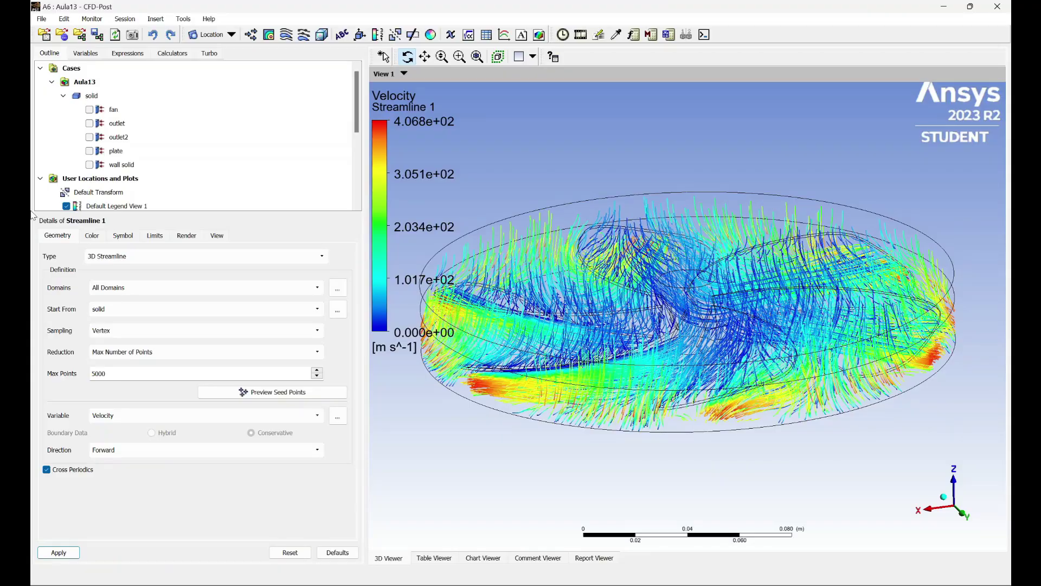
{"action": "left_click_drag", "start_coordinate": [727, 244], "coordinate": [712, 302]}
- Show the fan boundary surface together with the streamlines and orbit to inspect the flow around the blades
{"action": "left_click", "coordinate": [89, 109]}
{"action": "left_click_drag", "start_coordinate": [706, 255], "coordinate": [798, 284]}
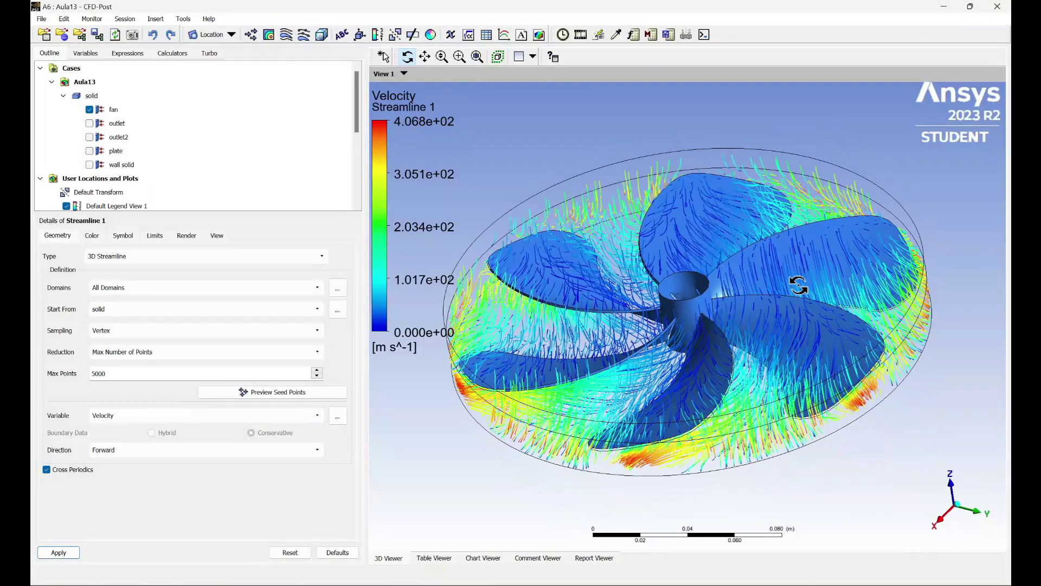
{"action": "left_click", "coordinate": [179, 259]}
{"action": "left_click", "coordinate": [341, 245]}
- Color the streamlines by the Temperature variable with a Local range, apply it and inspect the result around the fan
{"action": "left_click", "coordinate": [92, 236]}
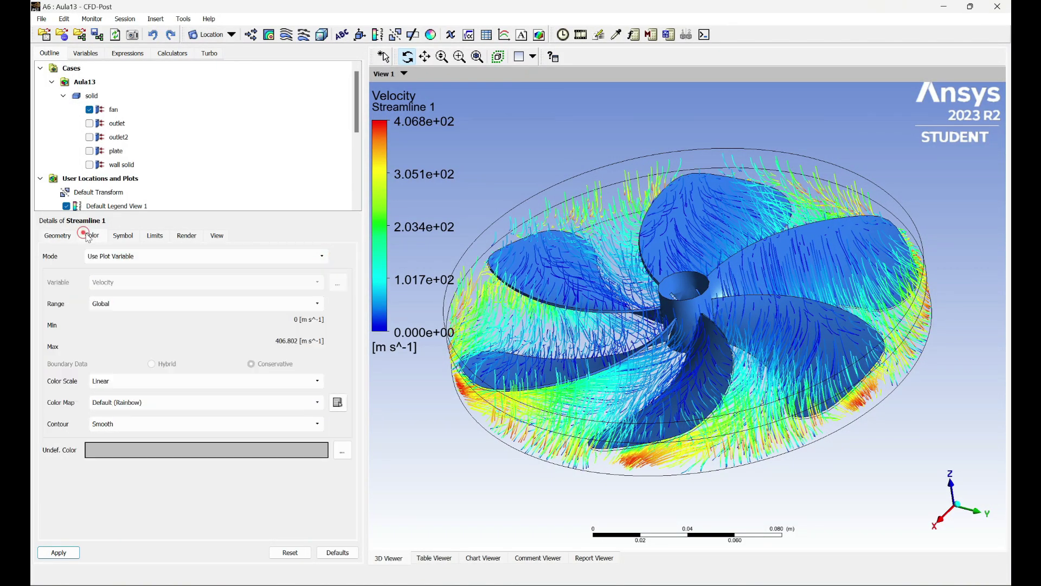
{"action": "left_click", "coordinate": [188, 257]}
{"action": "left_click", "coordinate": [135, 277]}
{"action": "left_click", "coordinate": [136, 282]}
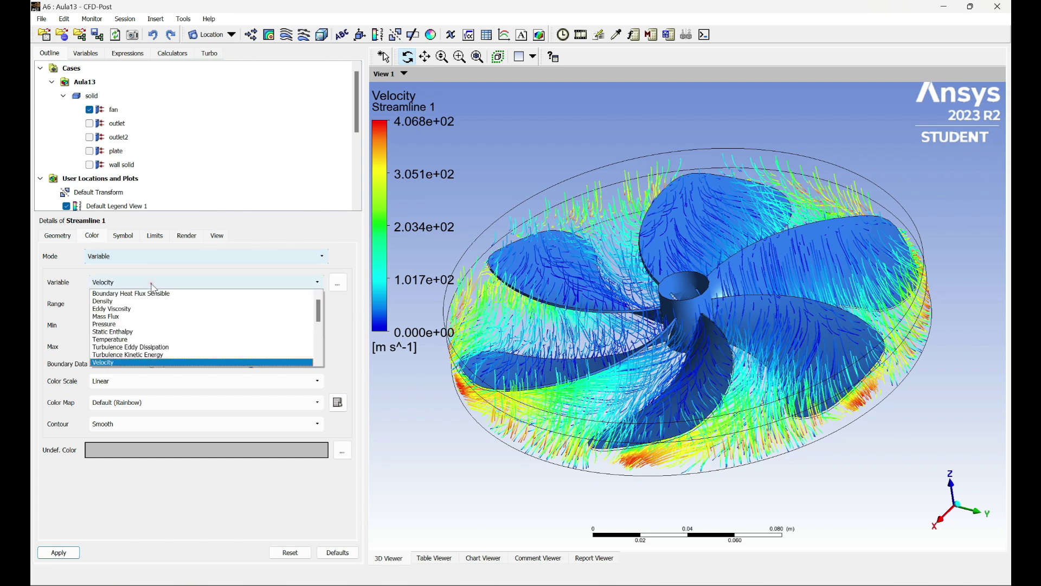
{"action": "left_click", "coordinate": [109, 341]}
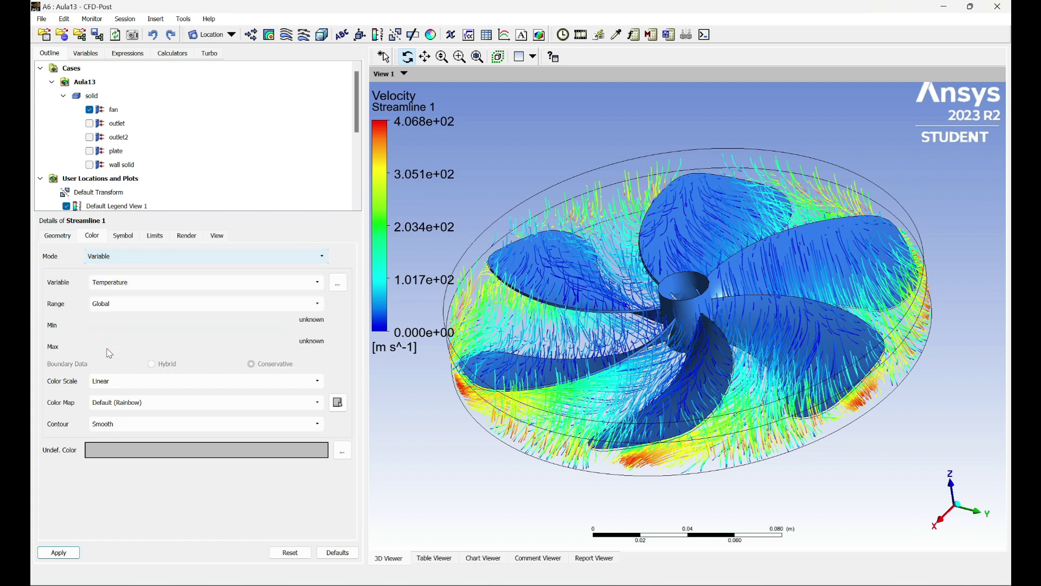
{"action": "left_click", "coordinate": [163, 303]}
{"action": "left_click", "coordinate": [163, 328]}
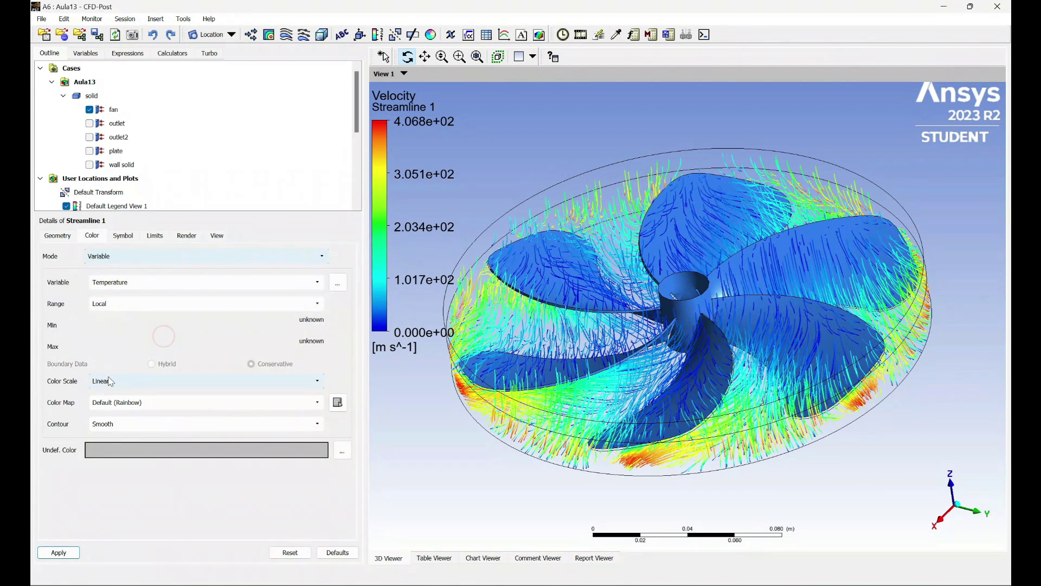
{"action": "left_click", "coordinate": [59, 551]}
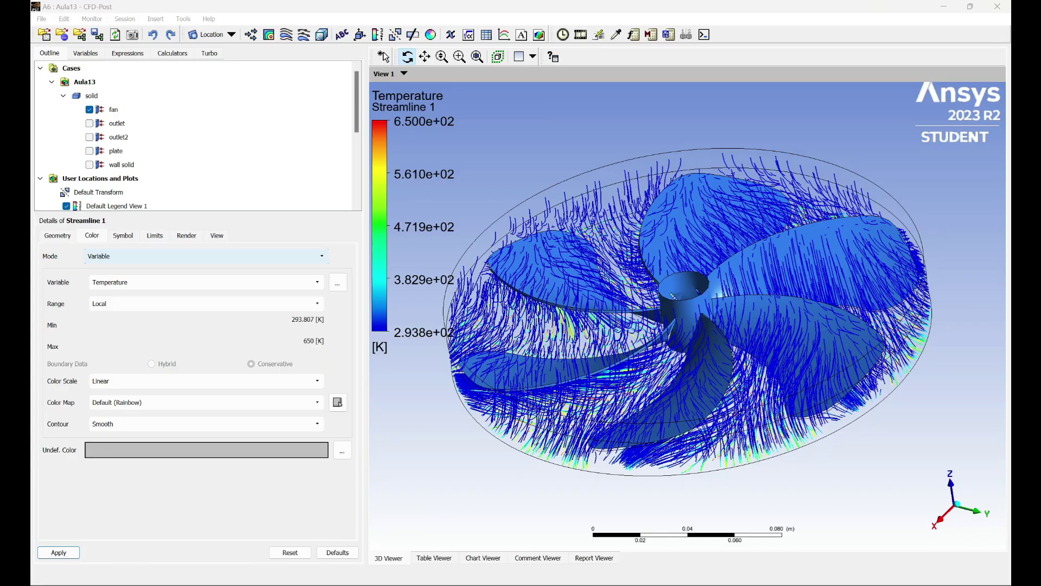
{"action": "left_click_drag", "start_coordinate": [924, 280], "coordinate": [780, 401]}
- Color the streamlines by Pressure, apply the change and orbit the fan to examine the distribution
{"action": "left_click", "coordinate": [317, 282]}
{"action": "left_click", "coordinate": [191, 324]}
{"action": "left_click", "coordinate": [59, 552]}
{"action": "left_click_drag", "start_coordinate": [542, 325], "coordinate": [802, 289]}
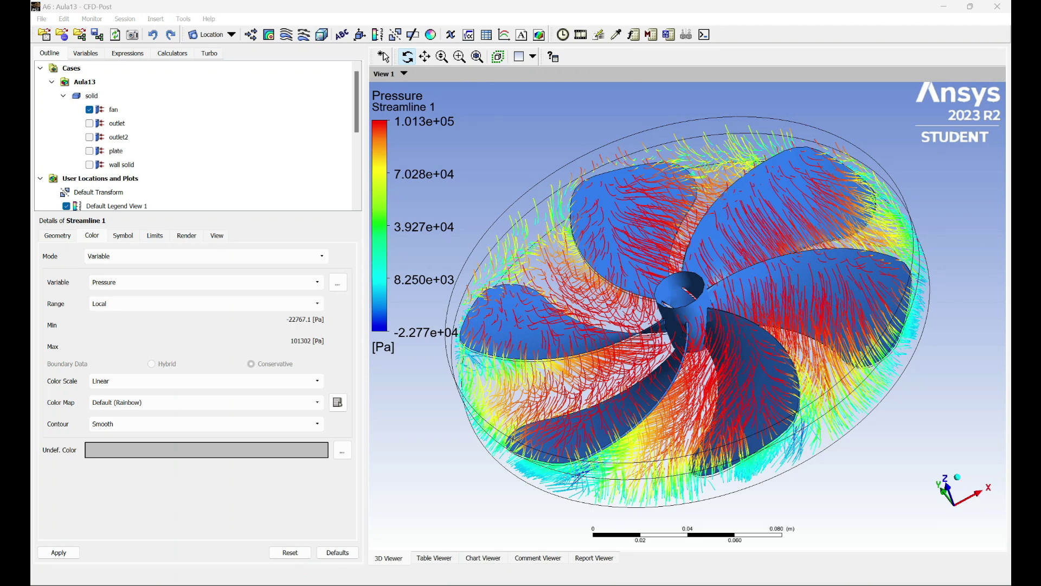
- Color the streamlines by Velocity with the Local range, apply it and orbit the fan to examine the flow
{"action": "left_click", "coordinate": [317, 282]}
{"action": "left_click", "coordinate": [141, 360]}
{"action": "left_click", "coordinate": [59, 552]}
{"action": "left_click_drag", "start_coordinate": [667, 402], "coordinate": [733, 290]}
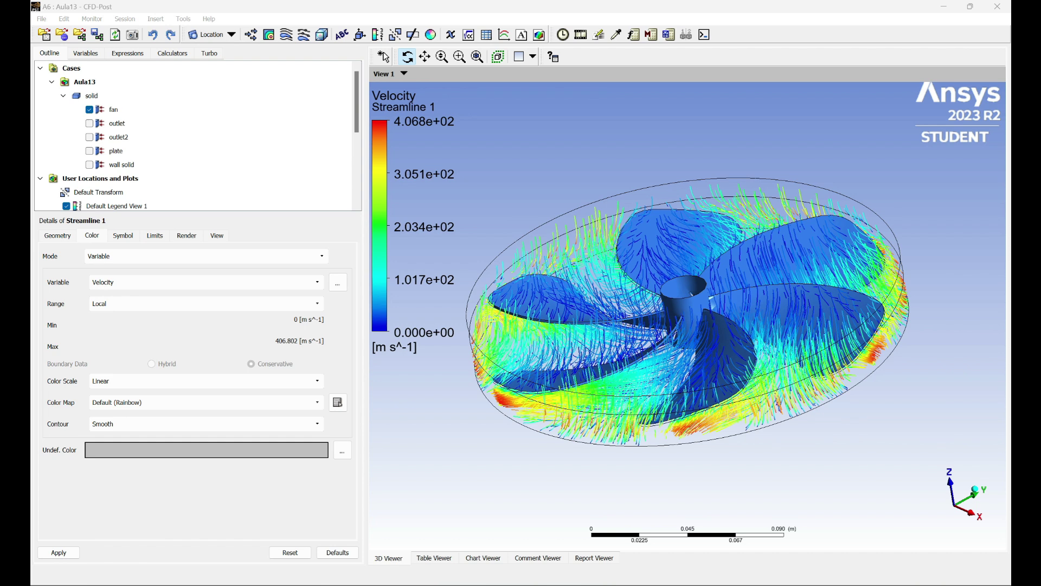
{"action": "left_click_drag", "start_coordinate": [511, 337], "coordinate": [565, 331]}
- Save the Aula13 post-processing work and close CFD-Post to return to the Workbench project schematic
{"action": "left_click", "coordinate": [45, 20]}
{"action": "left_click", "coordinate": [63, 63]}
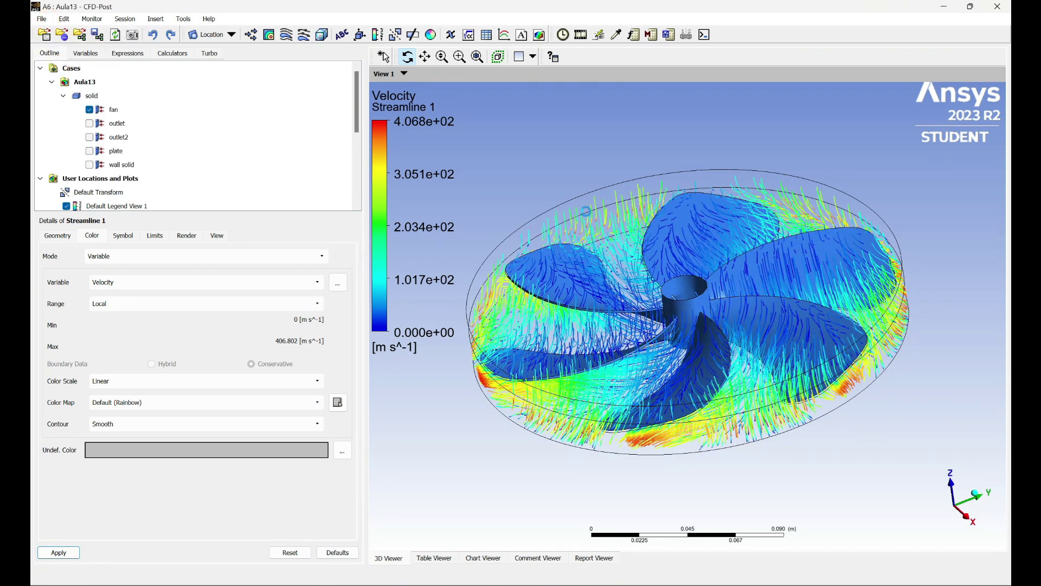
{"action": "left_click", "coordinate": [999, 7]}
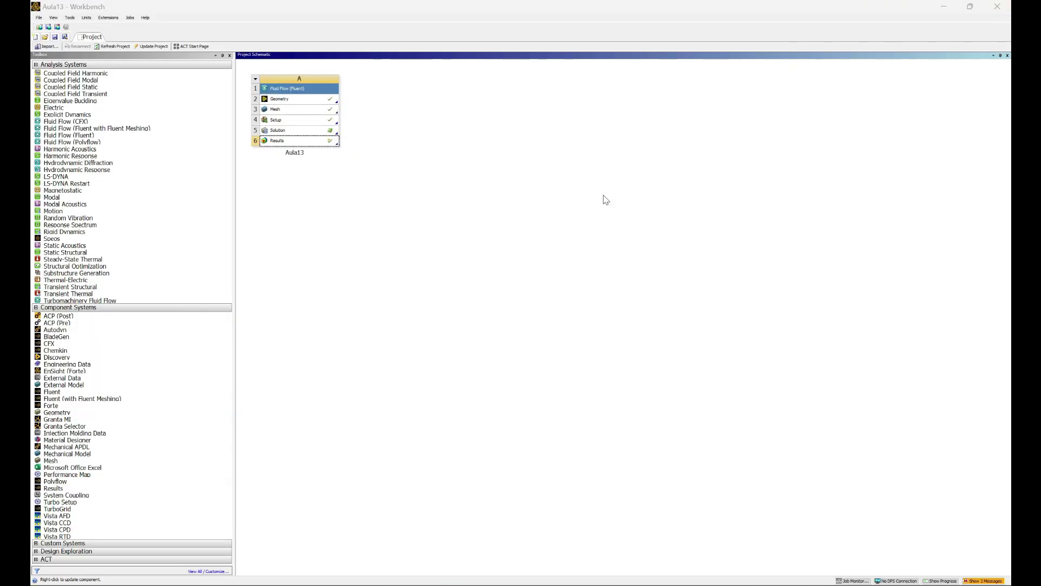